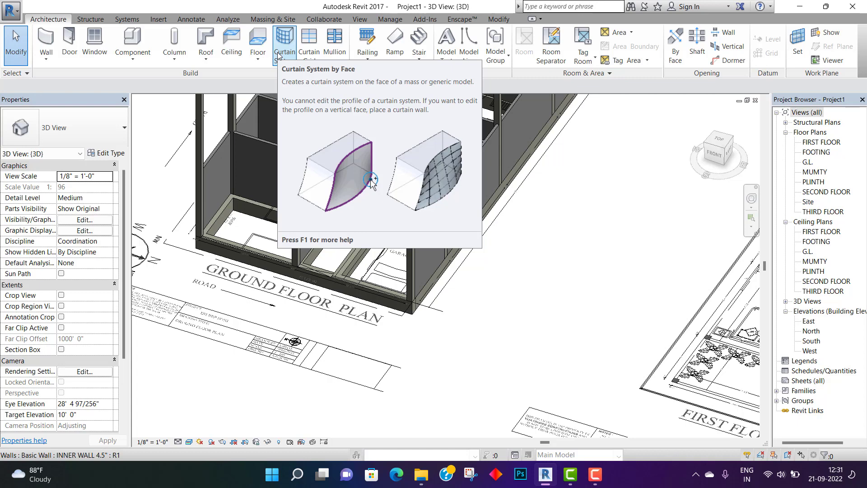
Start a new in-place mass in the 3D view
left_click(261, 18)
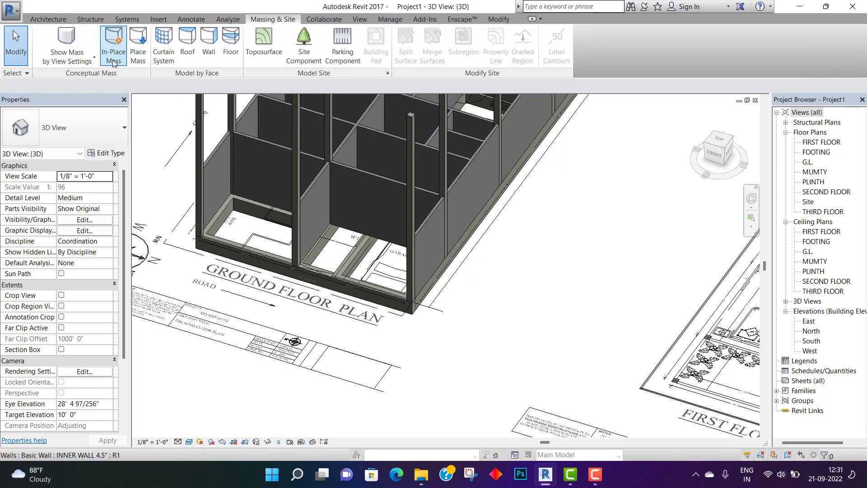
left_click(113, 45)
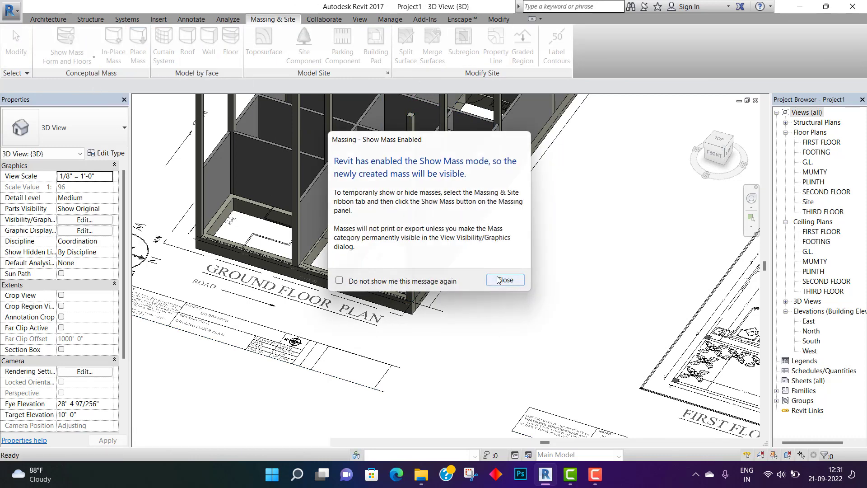
left_click(500, 280)
left_click(547, 193)
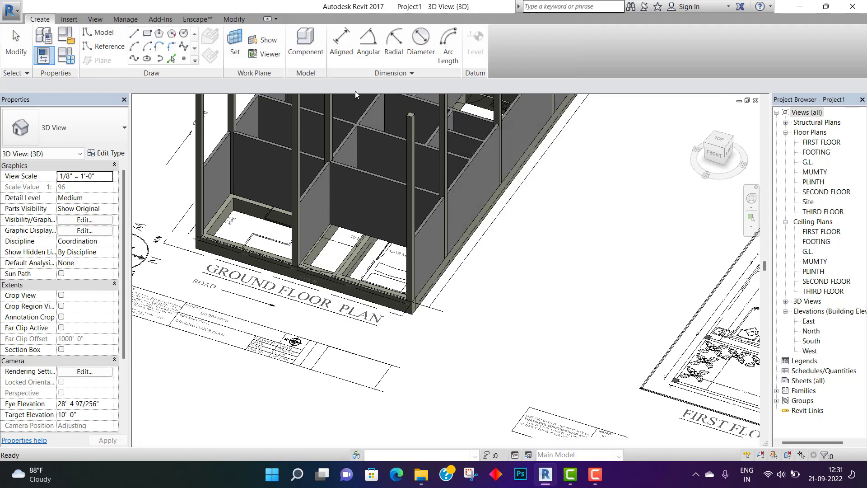
Draw three connected model lines between the ground and first floor plans, the first two about 20' long, leaving the front side open
middle_click_drag(521, 313, 378, 246)
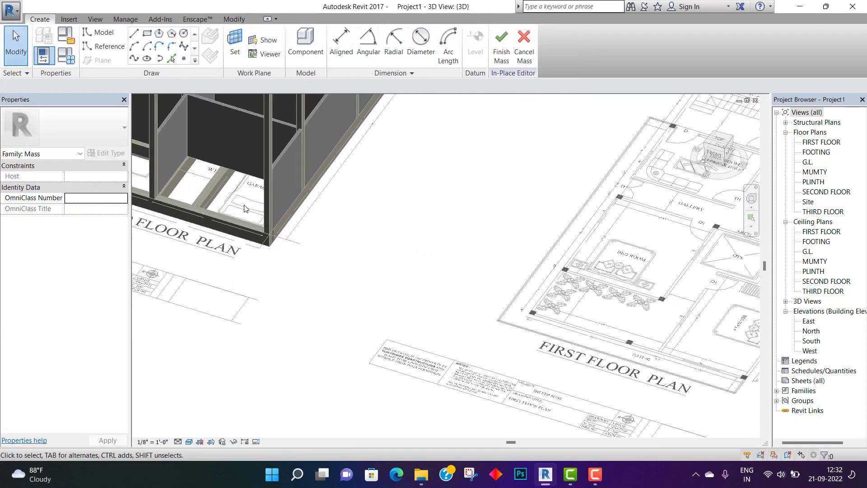
left_click(134, 33)
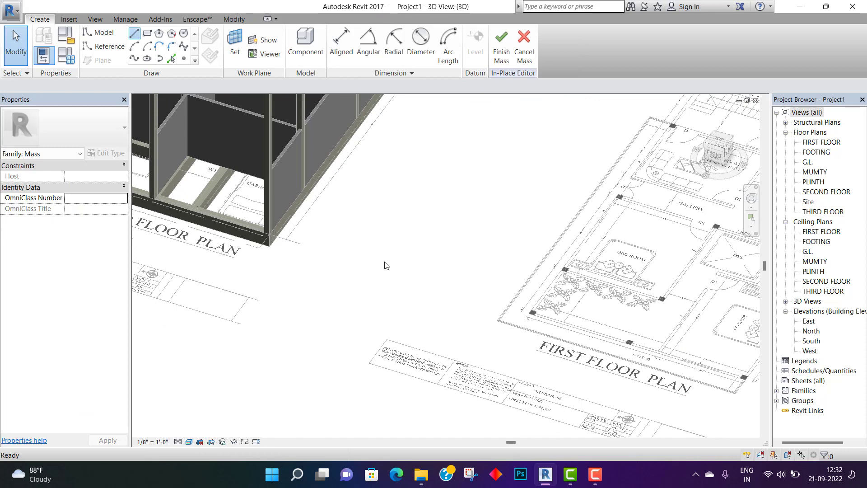
left_click(339, 247)
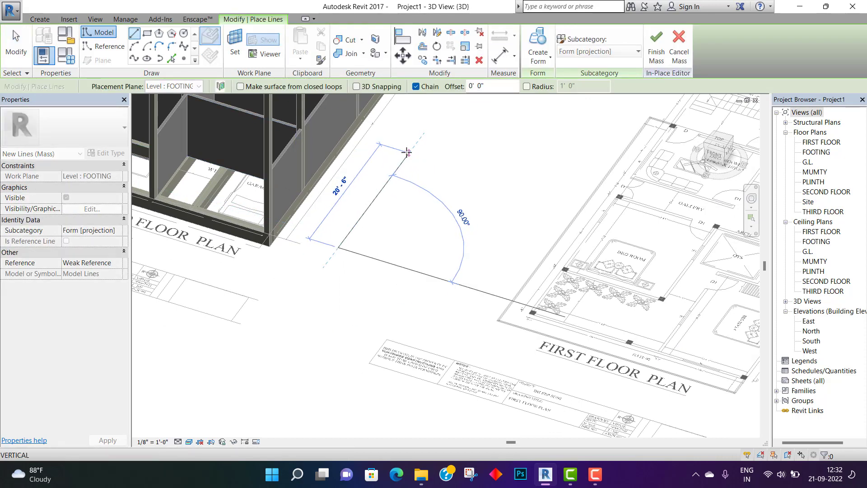
left_click(408, 152)
left_click(554, 198)
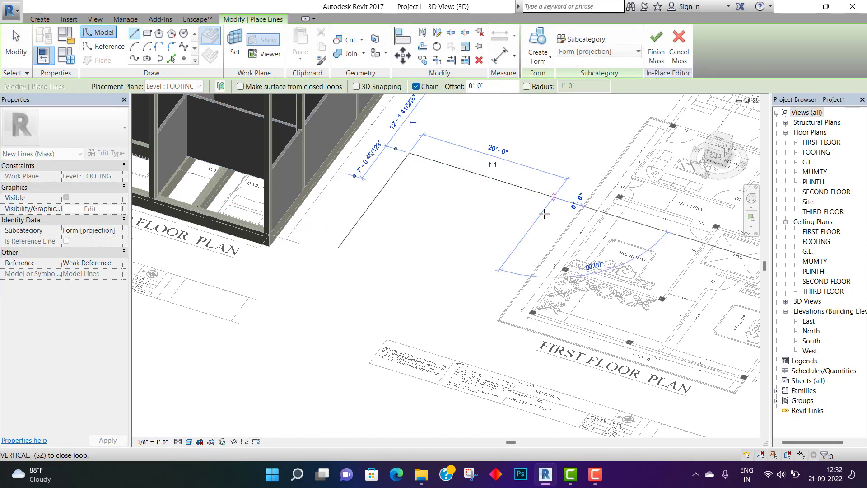
left_click(517, 261)
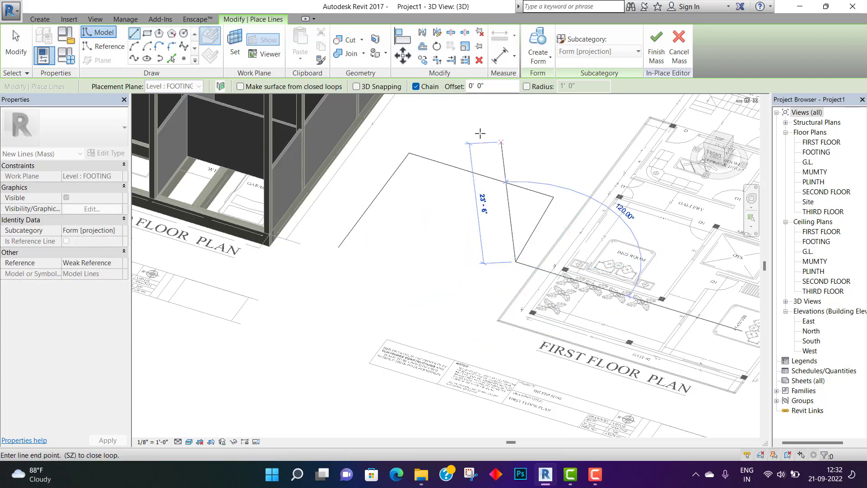
key("Escape")
key("Escape")
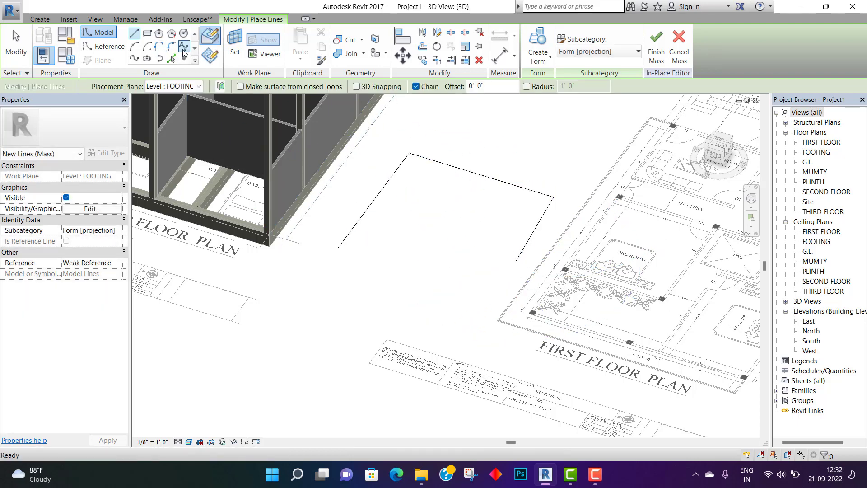
Close the open front side of the outline with an S-shaped spline joining the two free line ends
left_click(184, 46)
left_click(339, 247)
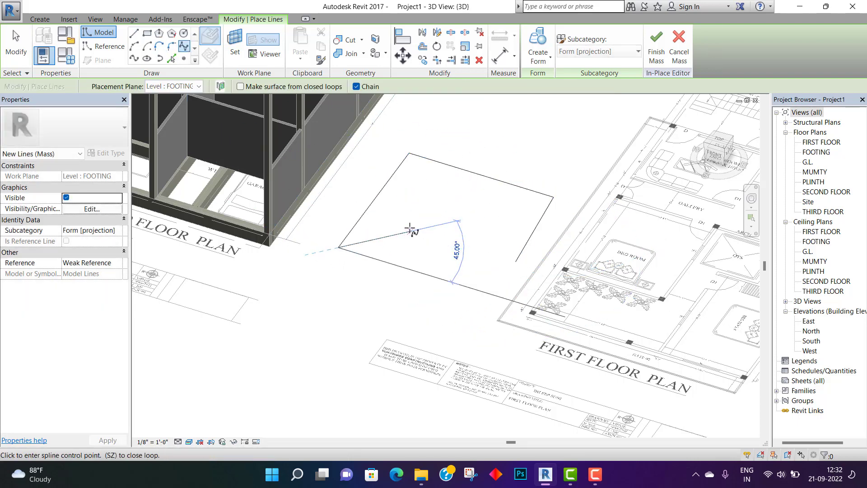
left_click(412, 231)
left_click(446, 270)
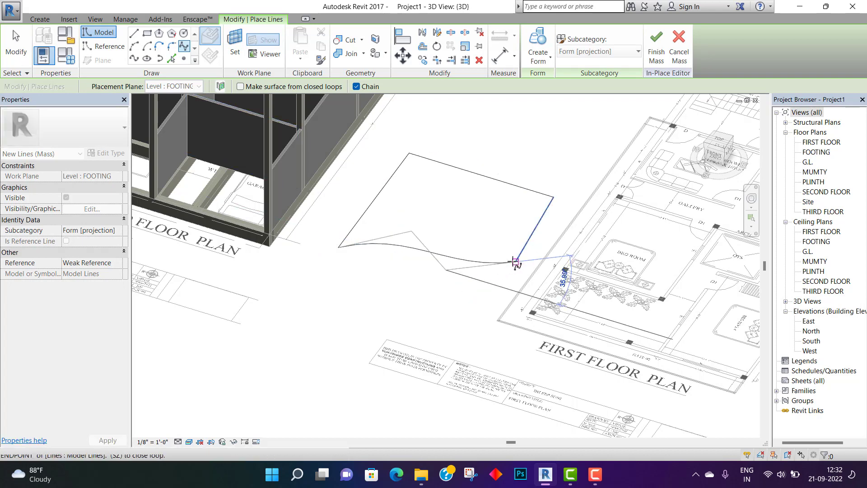
left_click(516, 261)
key("Escape")
key("Escape")
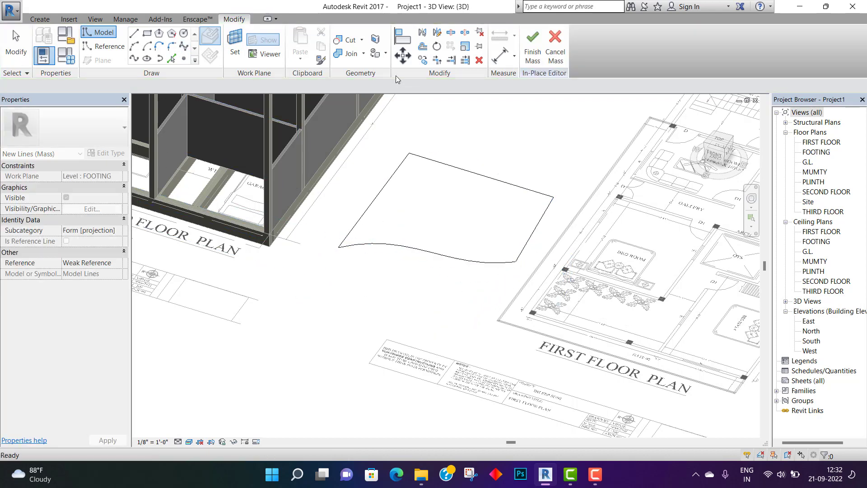
Create a solid form from the closed outline and raise its top face to a height of about 46' 3"
scroll(406, 333, "down", 2)
left_click_drag(521, 198, 365, 311)
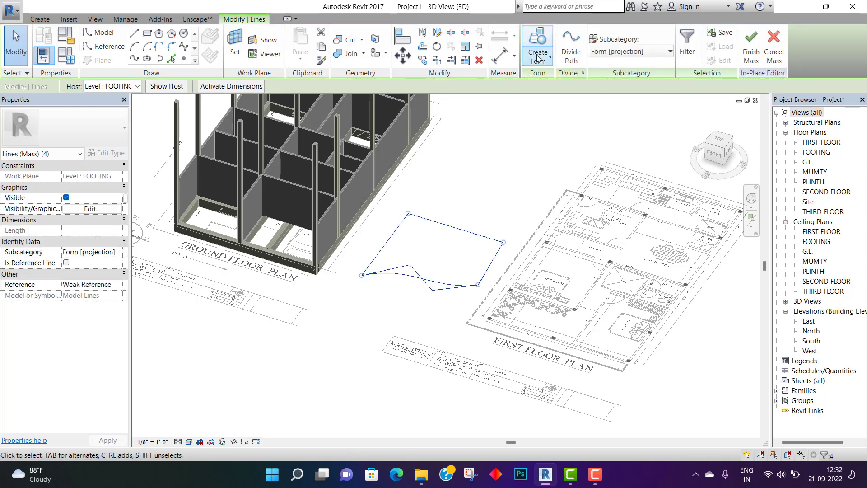
left_click(538, 57)
left_click(539, 78)
scroll(414, 293, "down", 2)
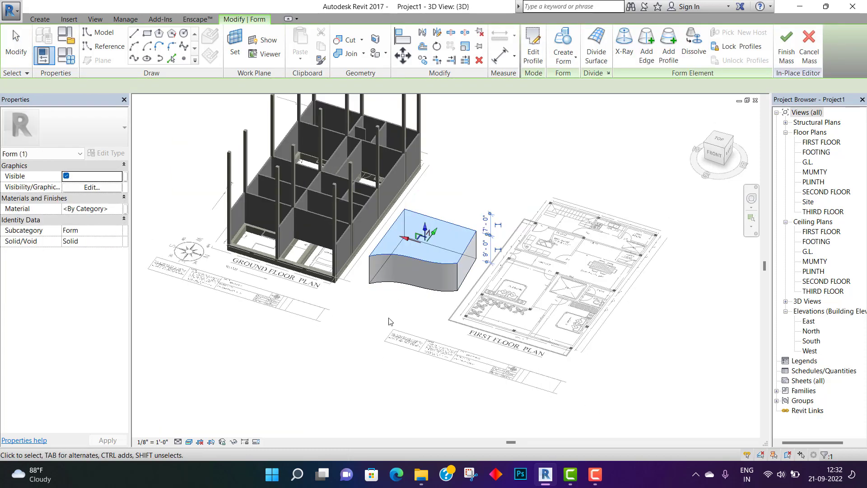
left_click_drag(408, 287, 407, 175)
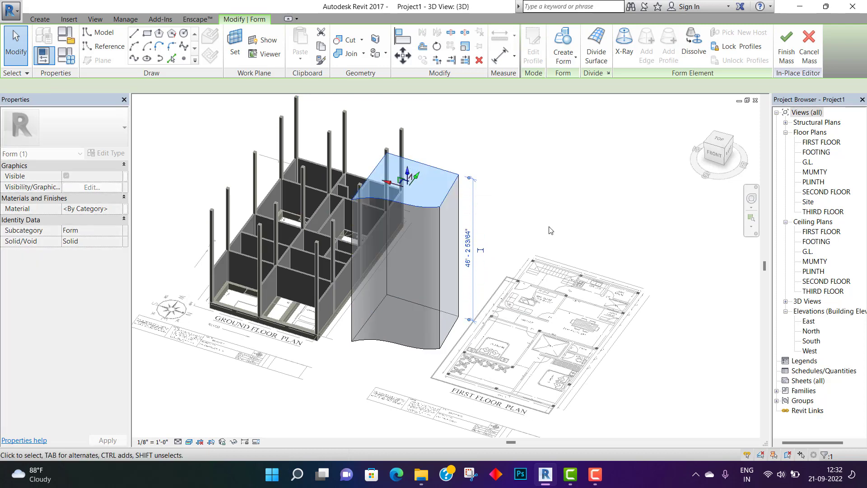
left_click(413, 394)
Open the South elevation to view the mass against the building levels
mouse_move(414, 394)
middle_mouse_down("shift")
mouse_move(446, 281)
mouse_move(465, 358)
mouse_move(409, 407)
middle_mouse_up("shift")
mouse_move(423, 370)
middle_mouse_down()
mouse_move(436, 352)
mouse_move(437, 367)
middle_mouse_up()
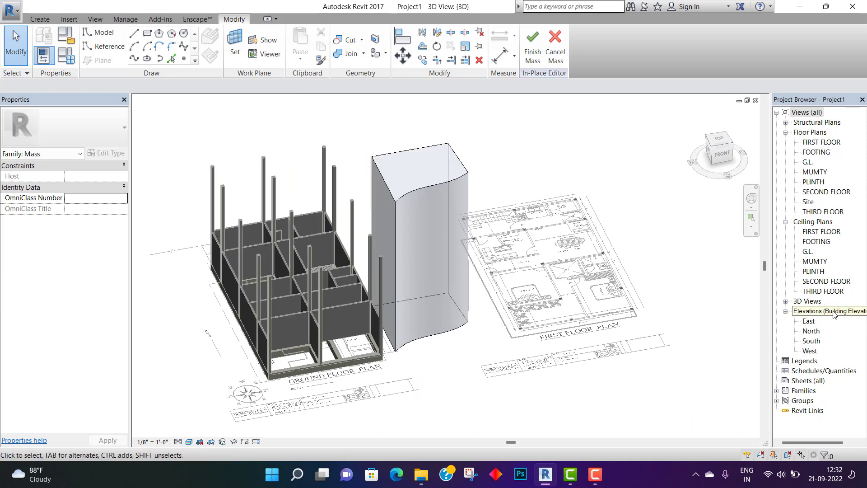
double_click(811, 340)
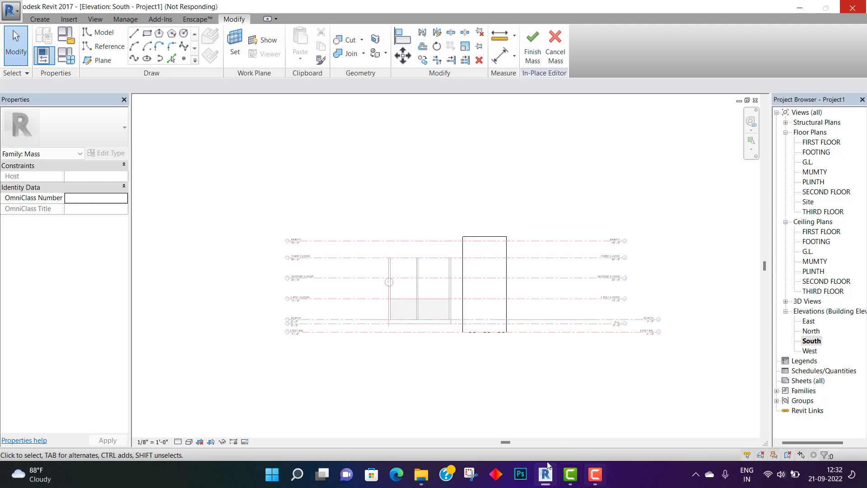
mouse_move(541, 477)
left_click(555, 422)
mouse_move(545, 473)
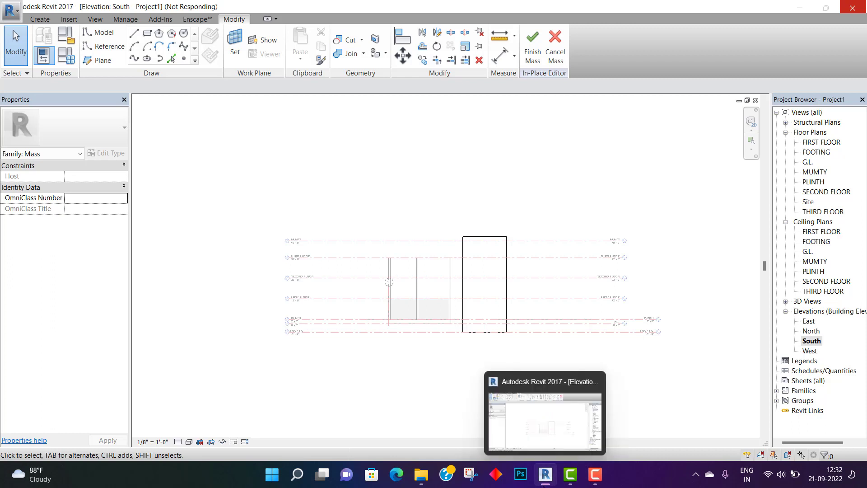
left_click(549, 436)
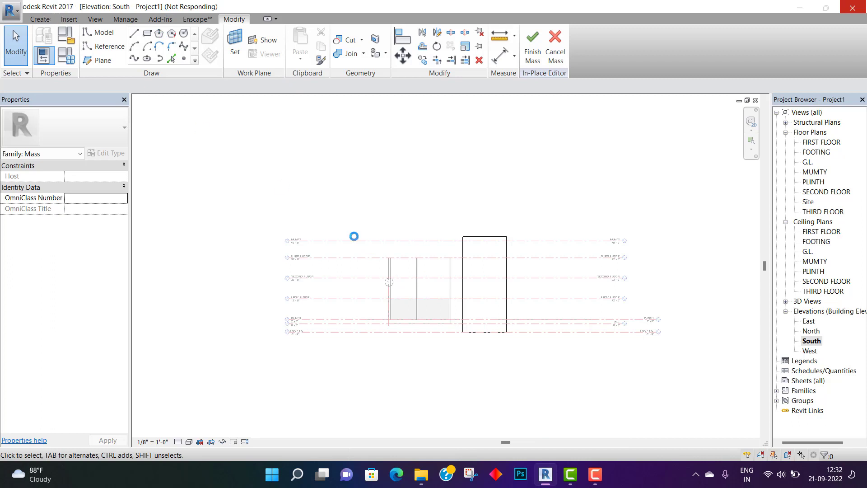
mouse_move(570, 478)
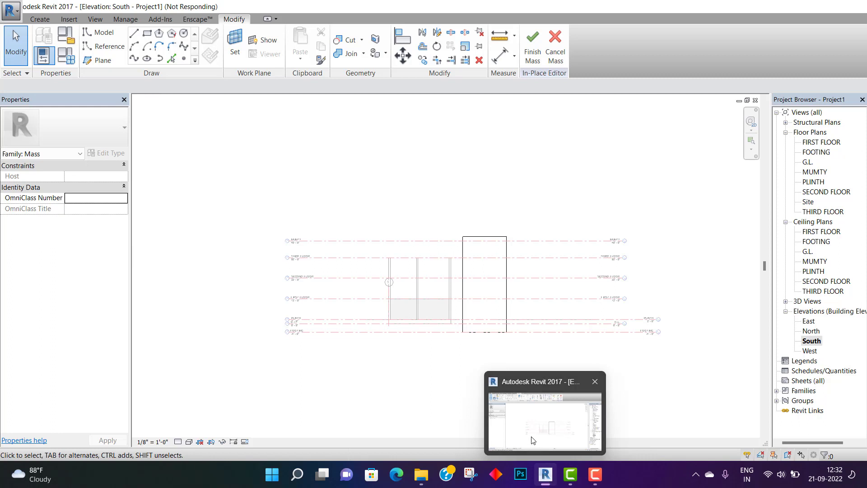
left_click(594, 483)
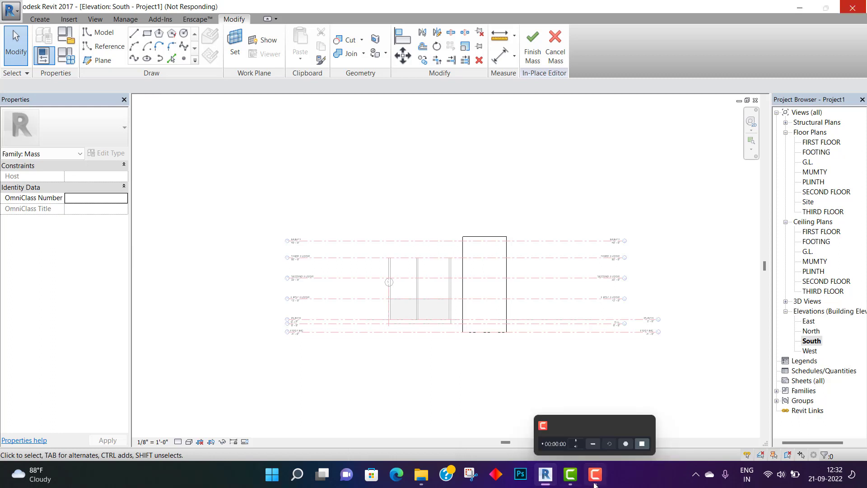
left_click(800, 10)
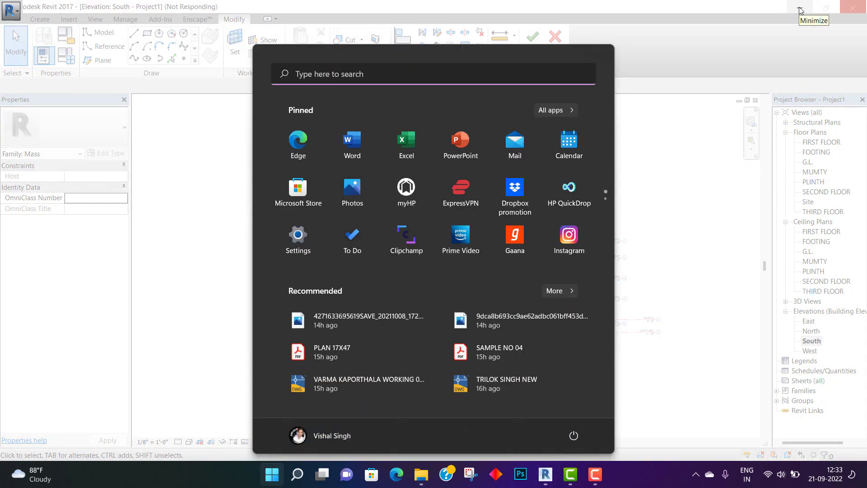
key("super")
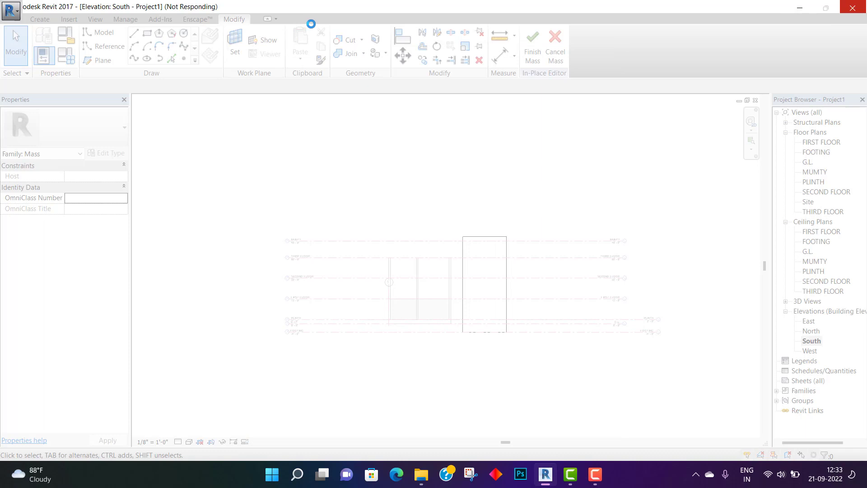
left_click(448, 125)
left_click(851, 7)
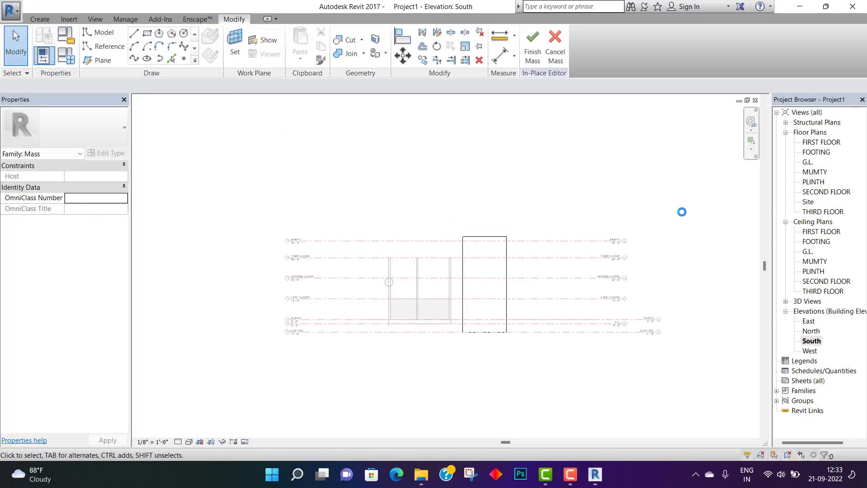
Return to the default 3D view and finish the in-place mass
middle_click_drag(416, 178, 362, 162)
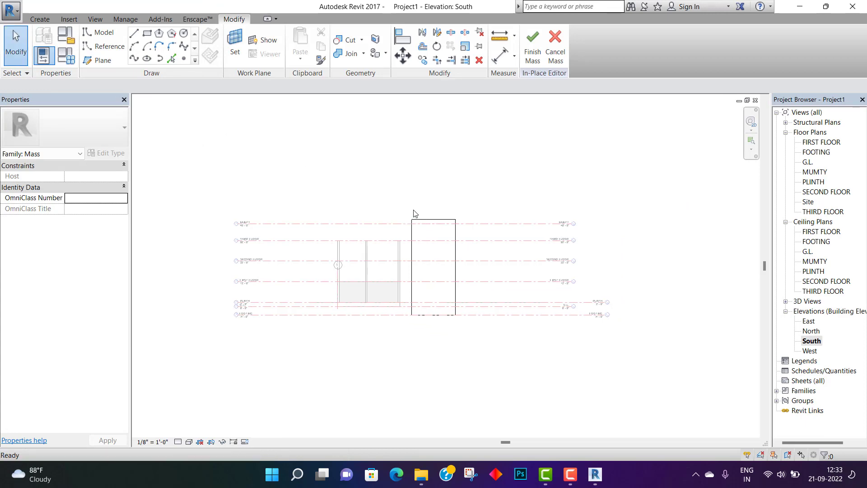
left_click(99, 18)
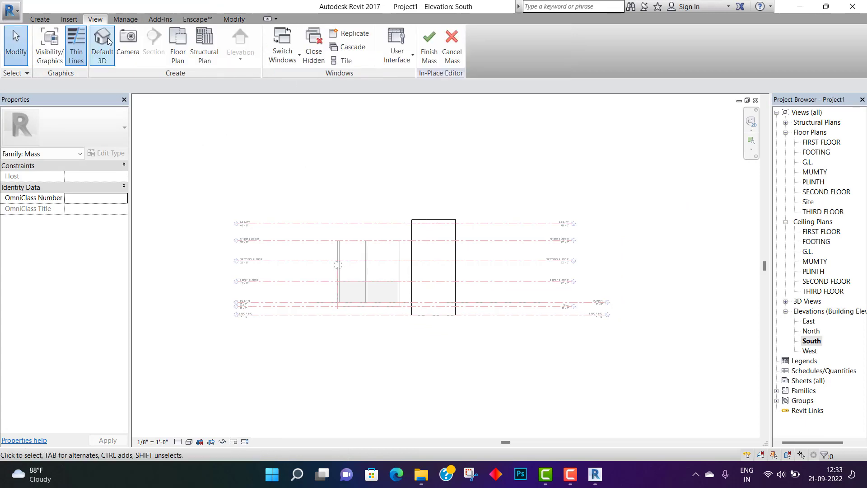
left_click(103, 37)
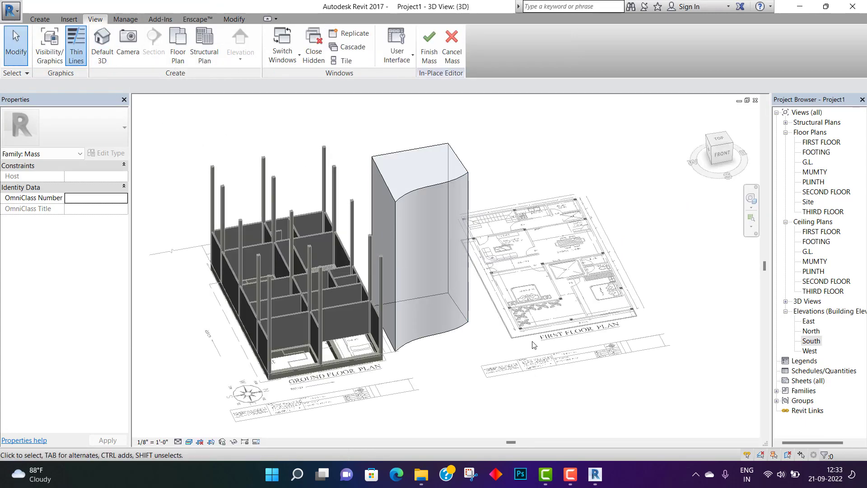
middle_click_drag(410, 346, 504, 325, "shift")
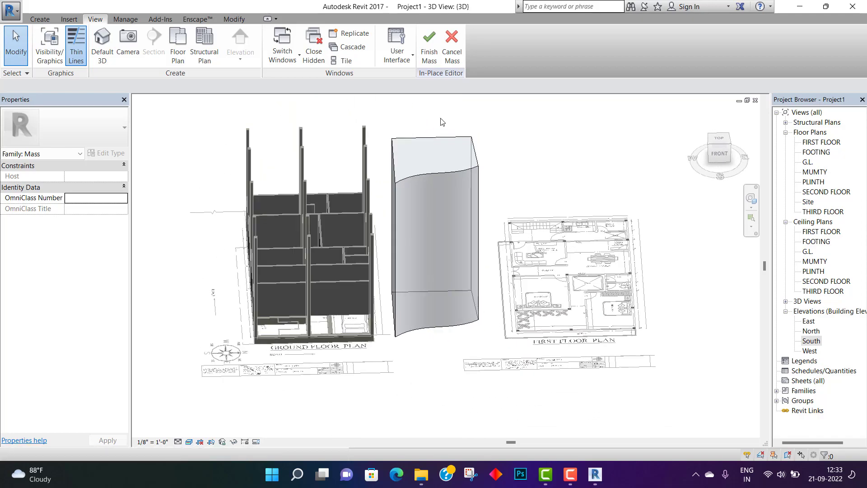
left_click(433, 64)
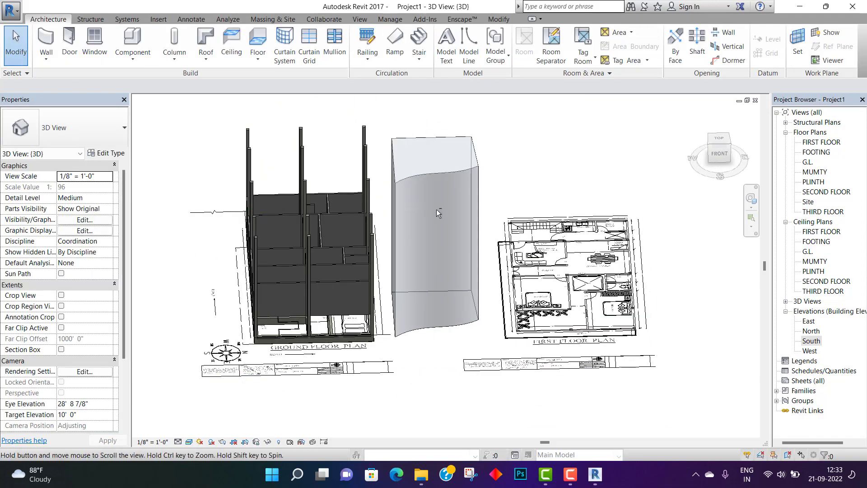
Place INNER WALL 4.5" walls by face on the flat vertical sides of the mass, leaving the curved front face open
middle_click_drag(436, 209, 587, 253, "shift")
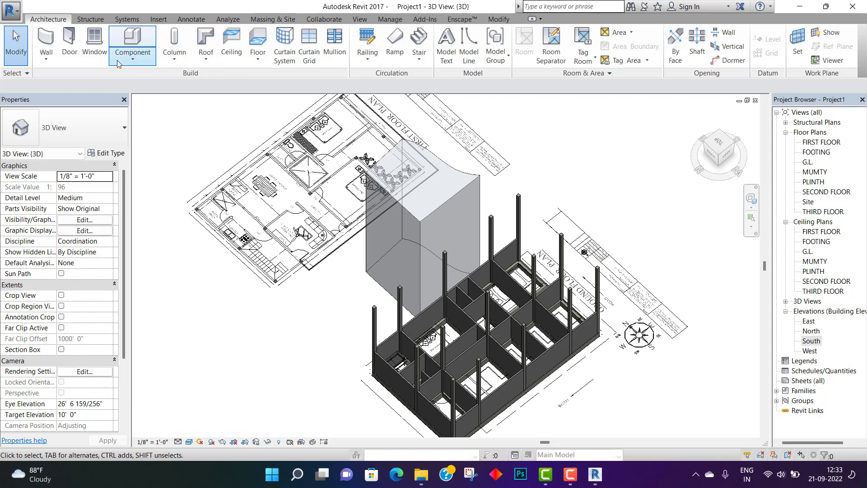
left_click(46, 56)
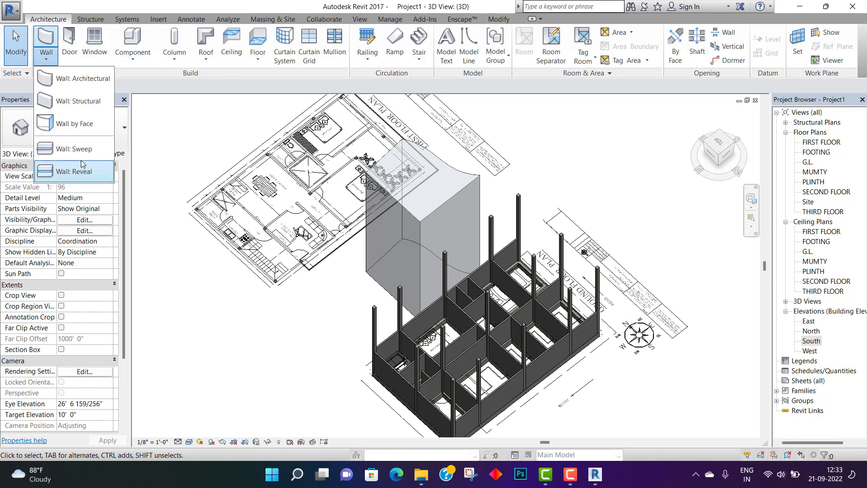
left_click(87, 124)
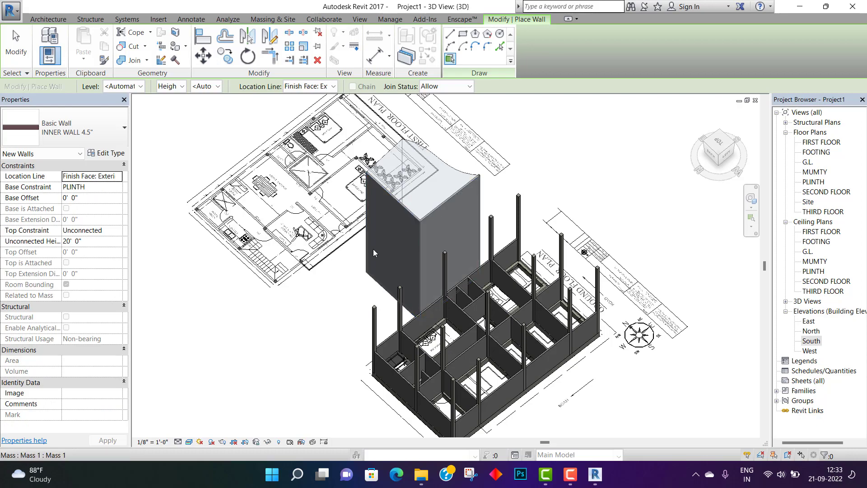
middle_click_drag(373, 249, 469, 344, "shift")
key("Escape")
key("Escape")
scroll(400, 364, "up", 5)
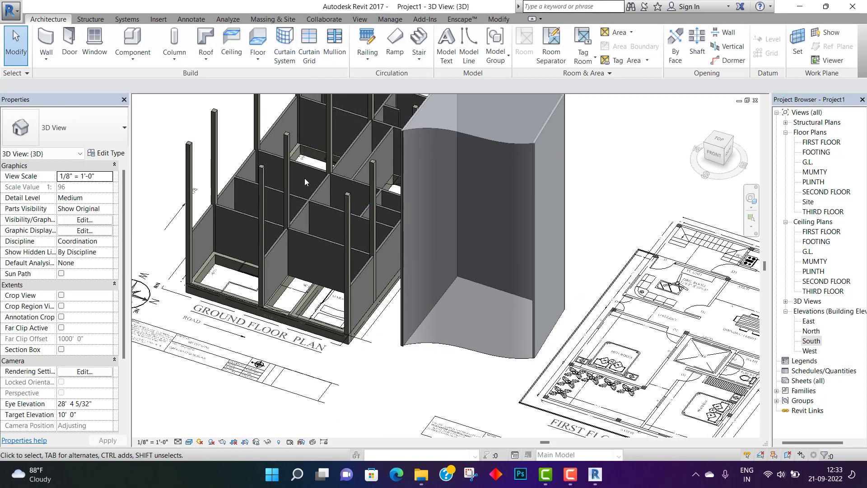
Create a 5' x 10' curtain system by face on the curved front face of the mass
left_click(280, 37)
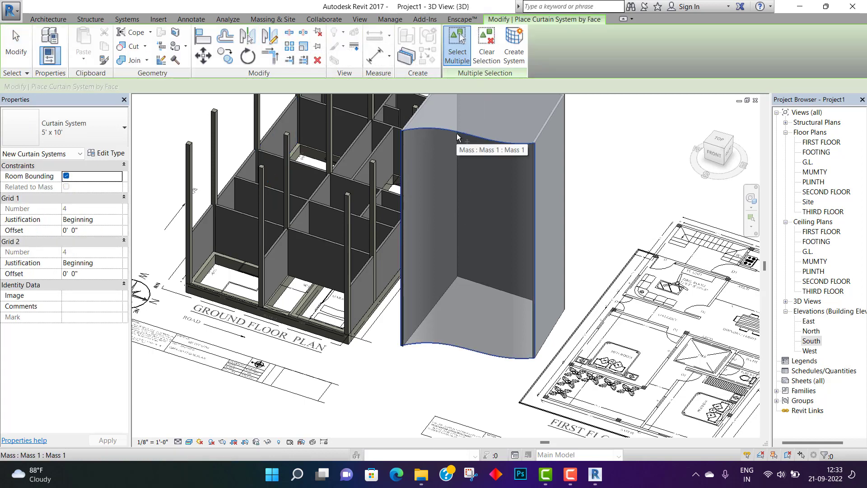
left_click(457, 134)
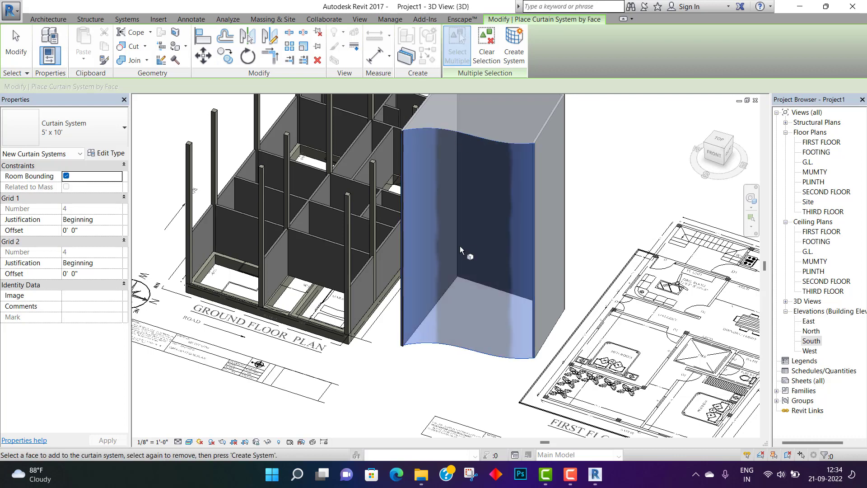
left_click(507, 42)
left_click(506, 40)
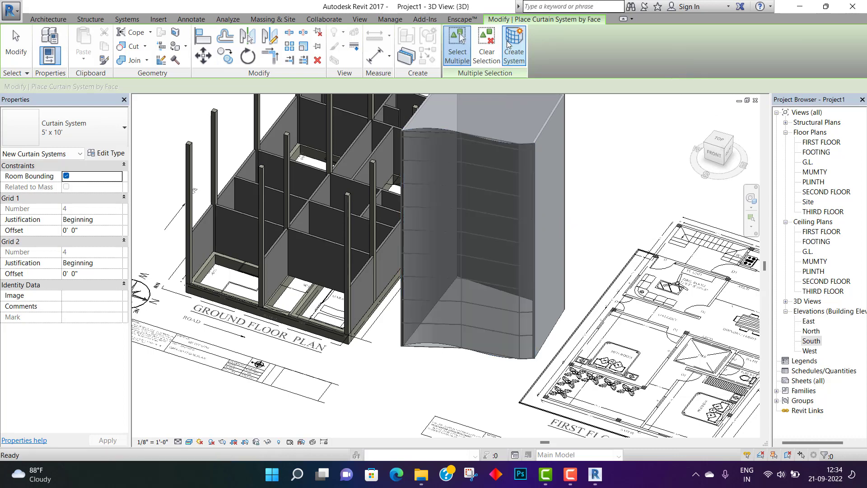
scroll(496, 339, "up", 5)
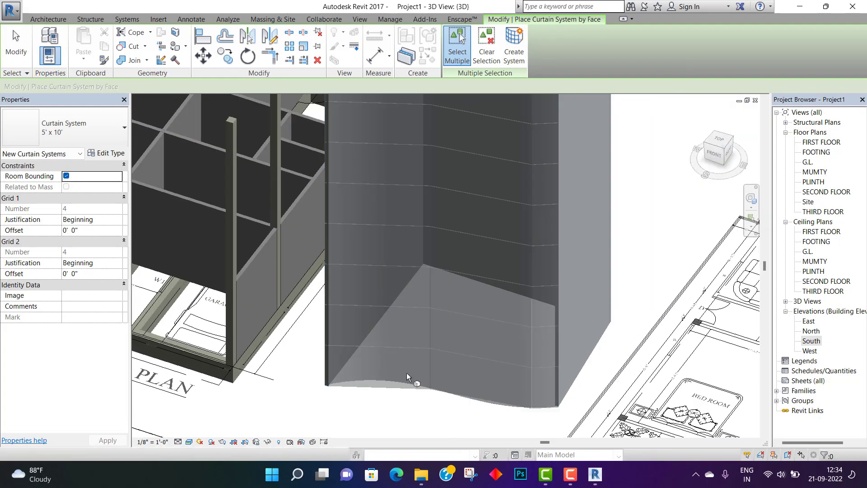
middle_click_drag(407, 373, 383, 424, "shift")
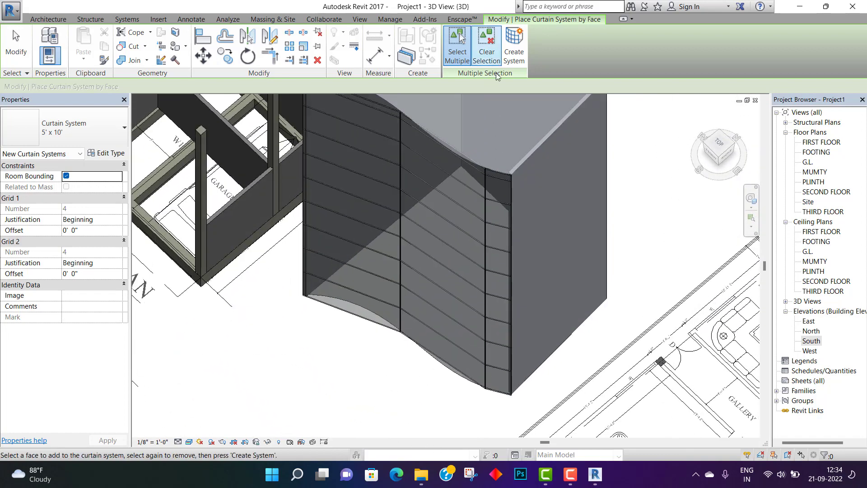
left_click(514, 52)
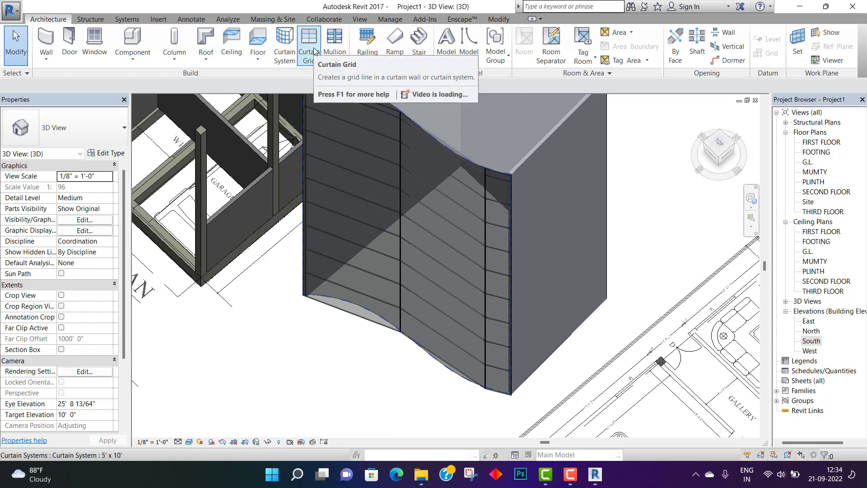
Add six vertical curtain grid lines to the curved curtain system, from the edge nearest the building to just past the middle
scroll(386, 198, "down", 2)
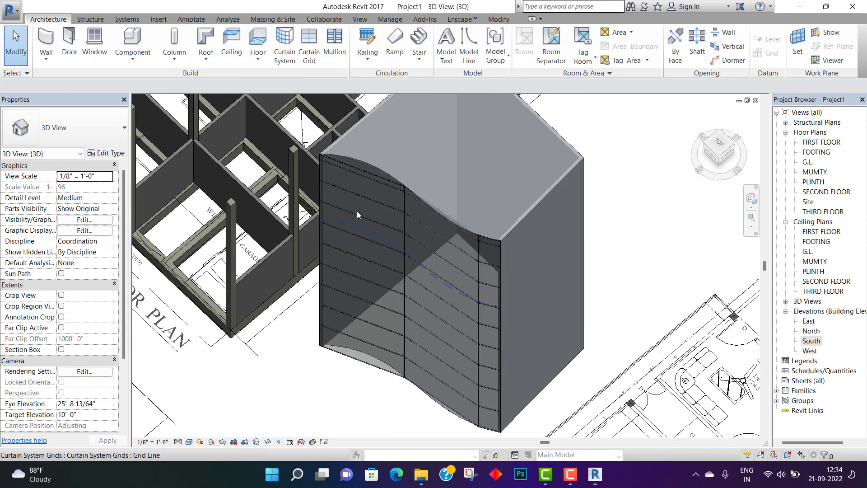
scroll(346, 158, "up", 2)
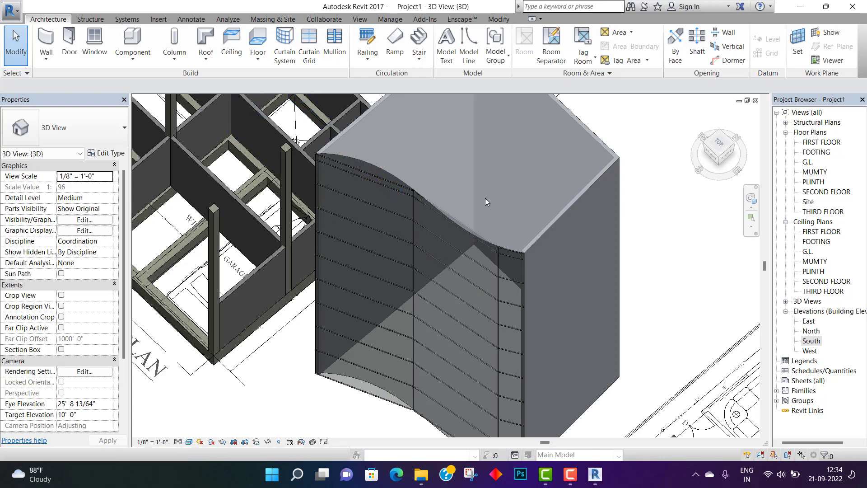
scroll(362, 183, "up", 3)
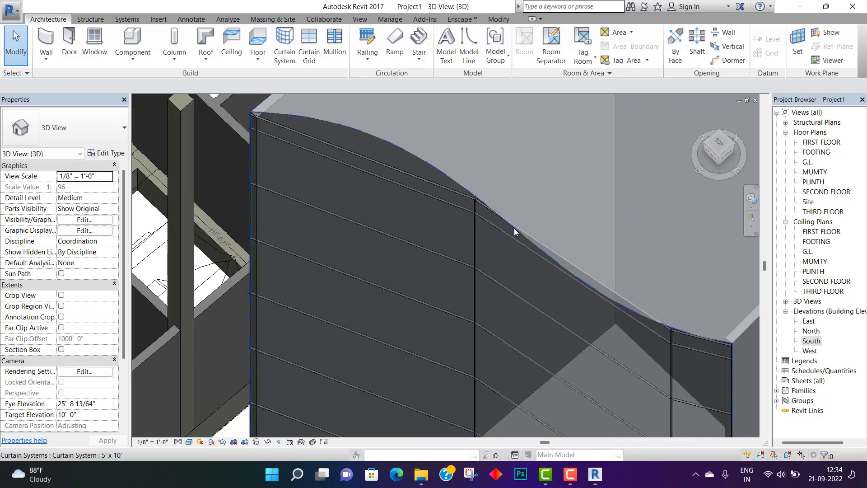
scroll(526, 256, "down", 1)
middle_click_drag(525, 256, 520, 249)
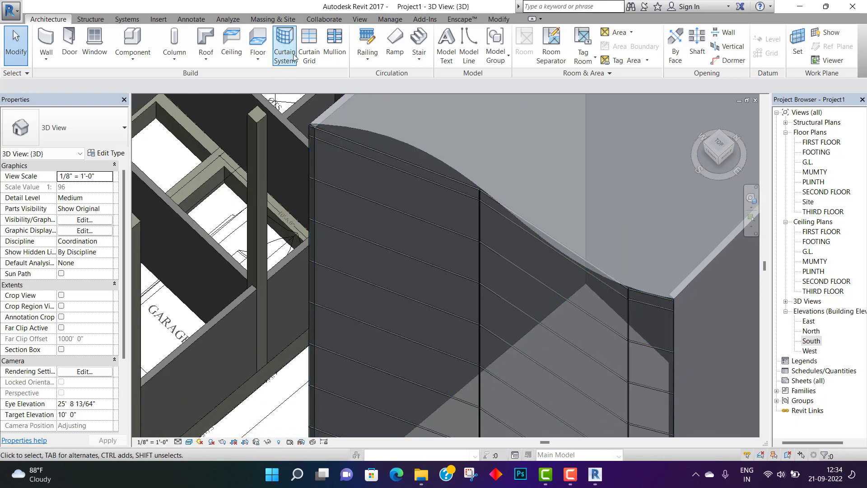
left_click(310, 52)
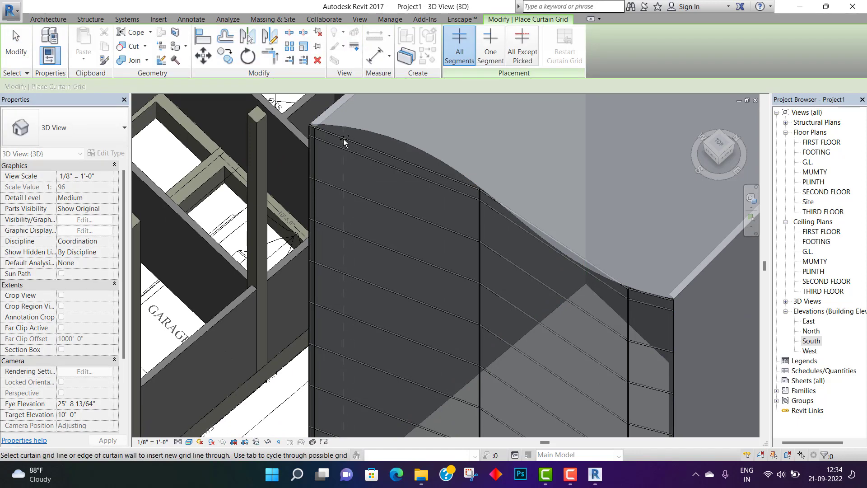
left_click(343, 141)
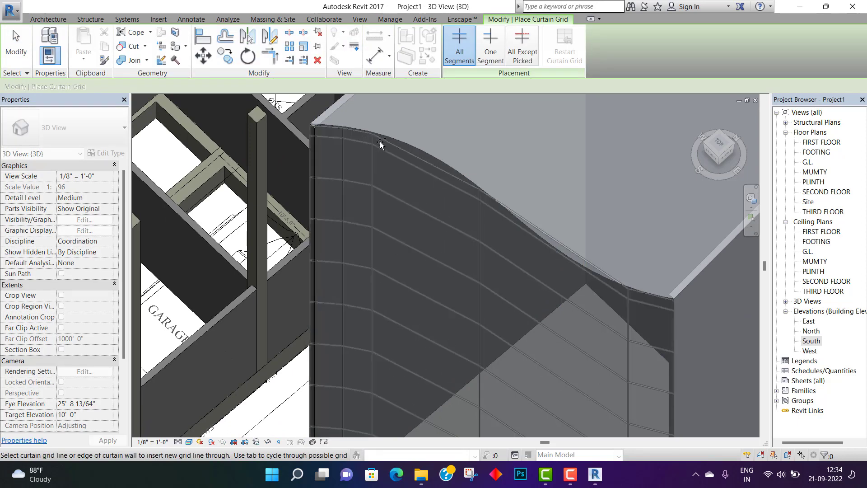
left_click(381, 144)
left_click(407, 150)
left_click(441, 165)
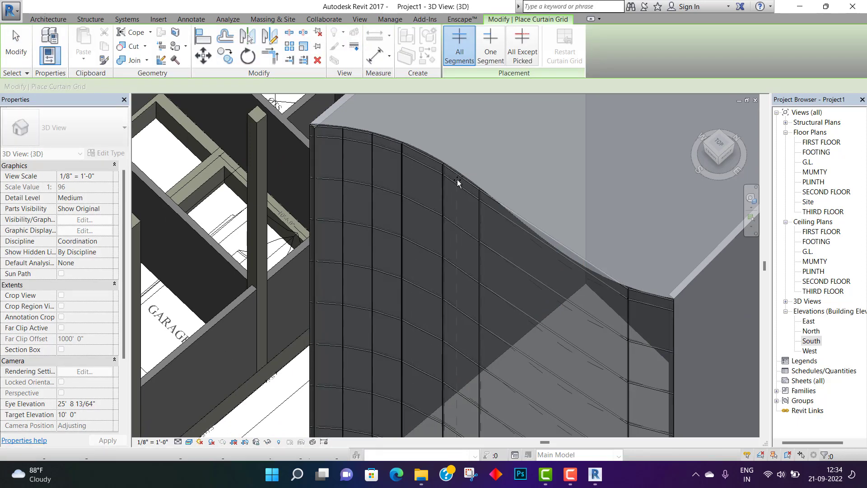
left_click(509, 213)
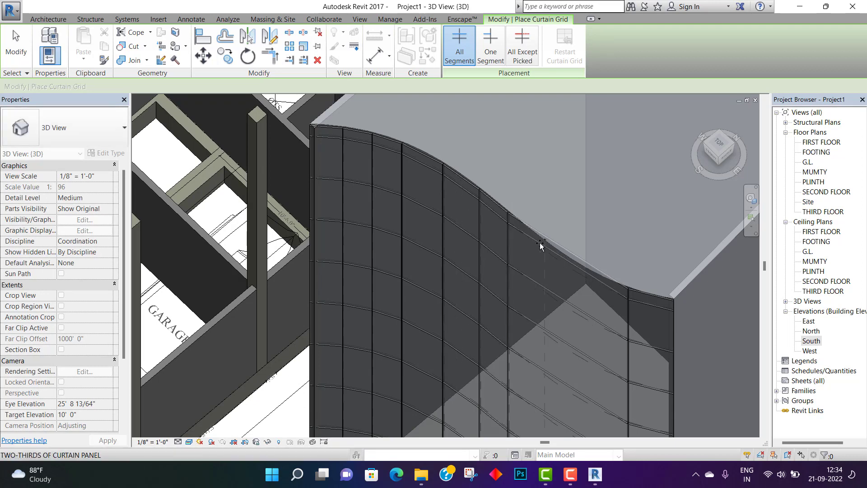
left_click(545, 239)
Add three more vertical curtain grid lines between the middle and the far edge of the curtain system
middle_click_drag(546, 239, 528, 202)
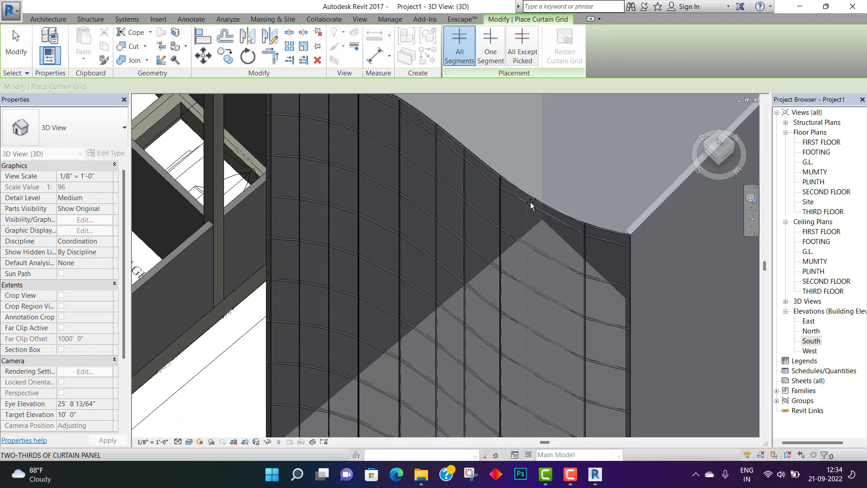
left_click(527, 202)
left_click(562, 217)
left_click(611, 234)
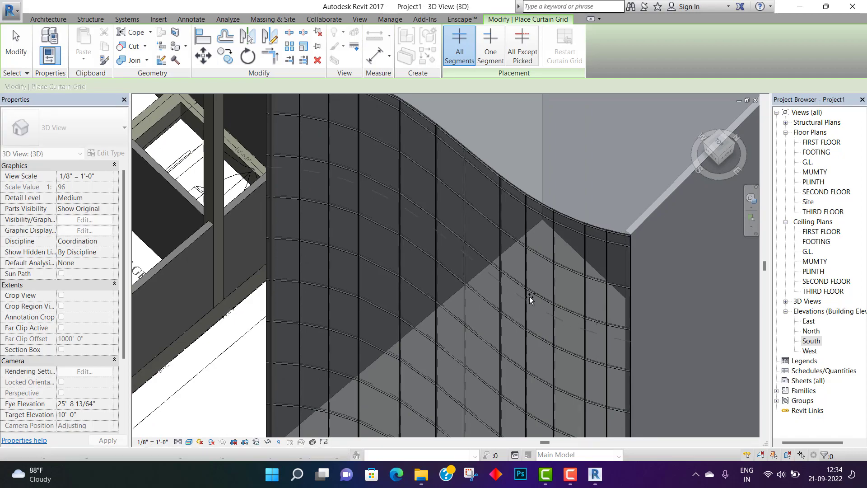
scroll(528, 289, "down", 2)
middle_click_drag(527, 287, 536, 264)
key("Escape")
Examine the curtain system's grid from several angles, including its base, top edge and junction with the side wall
middle_click_drag(411, 364, 423, 186)
scroll(412, 316, "down", 1)
scroll(382, 345, "up", 2)
scroll(383, 347, "down", 3)
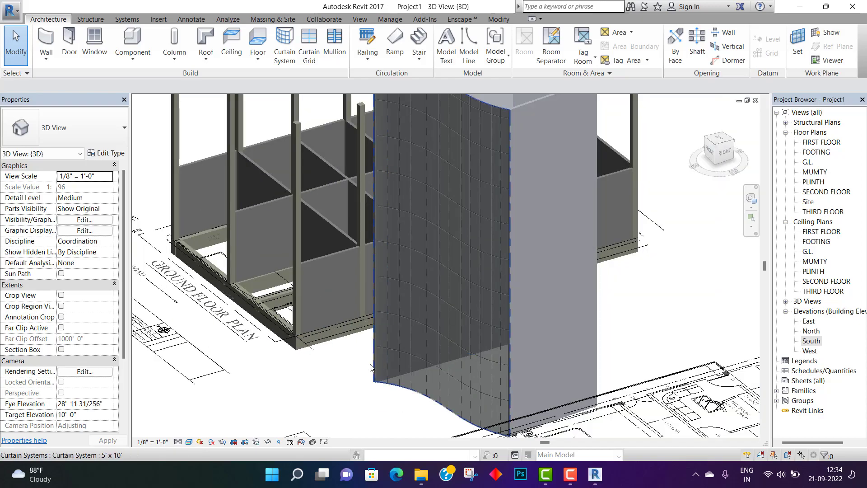
middle_click_drag(405, 218, 424, 334)
scroll(356, 274, "up", 3)
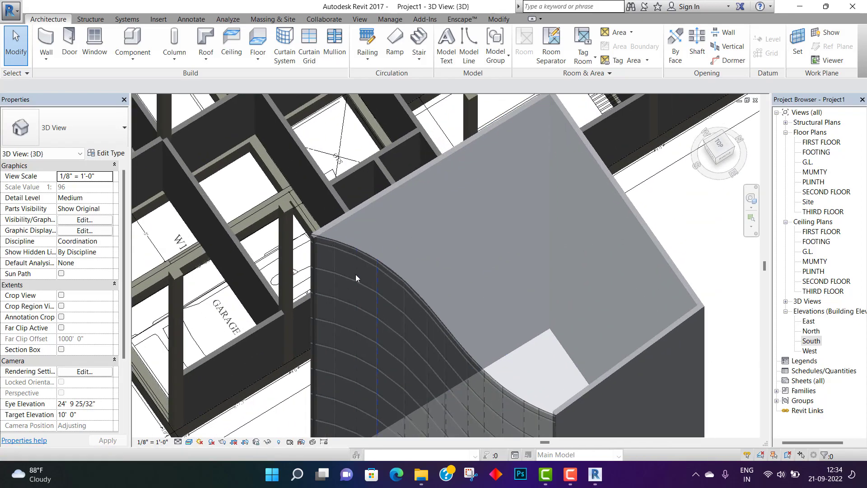
scroll(307, 242, "up", 2)
scroll(305, 197, "down", 5)
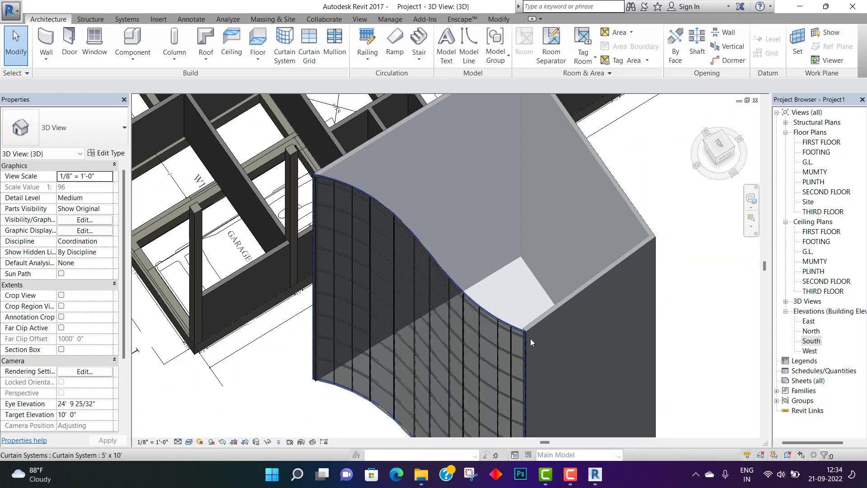
middle_click_drag(403, 332, 380, 273, "shift")
scroll(380, 273, "down", 2)
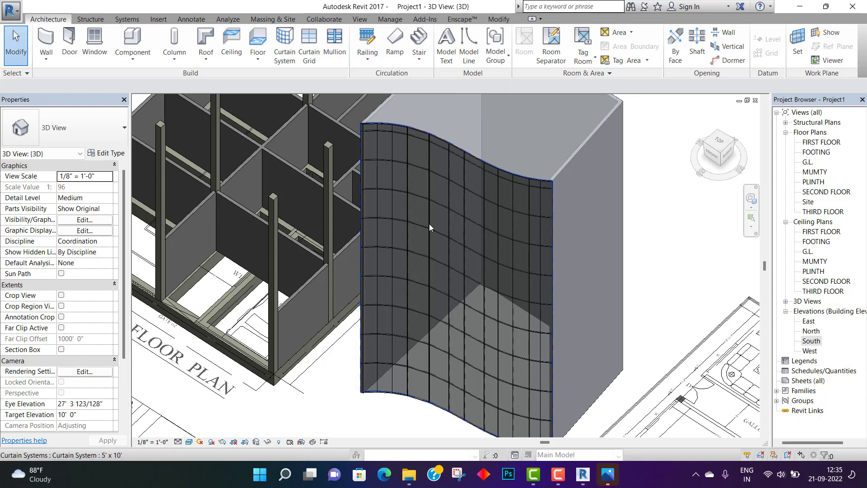
scroll(343, 153, "up", 10)
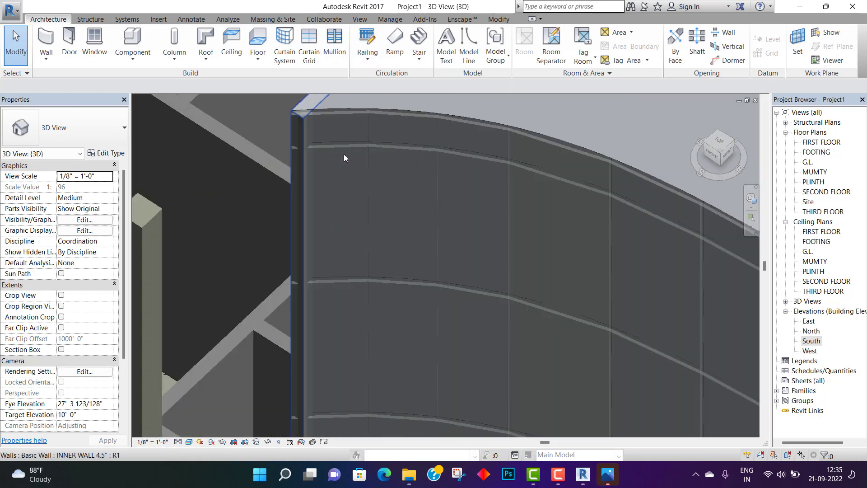
scroll(343, 153, "down", 8)
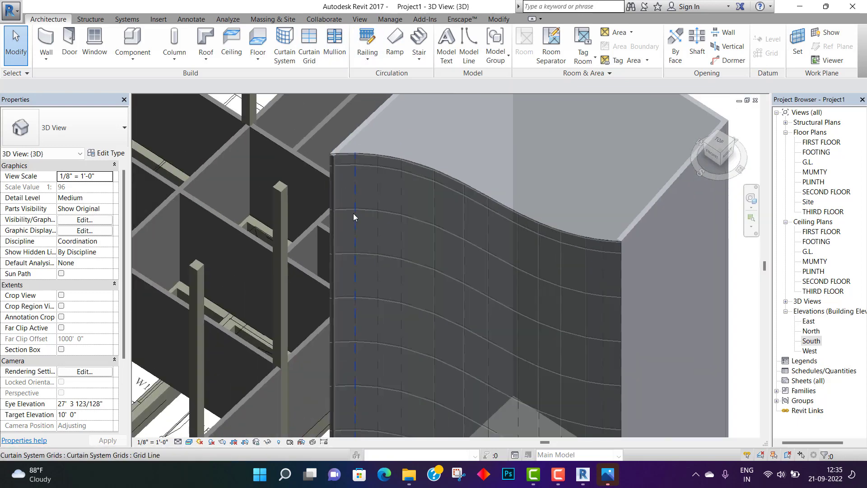
middle_click_drag(344, 169, 343, 162)
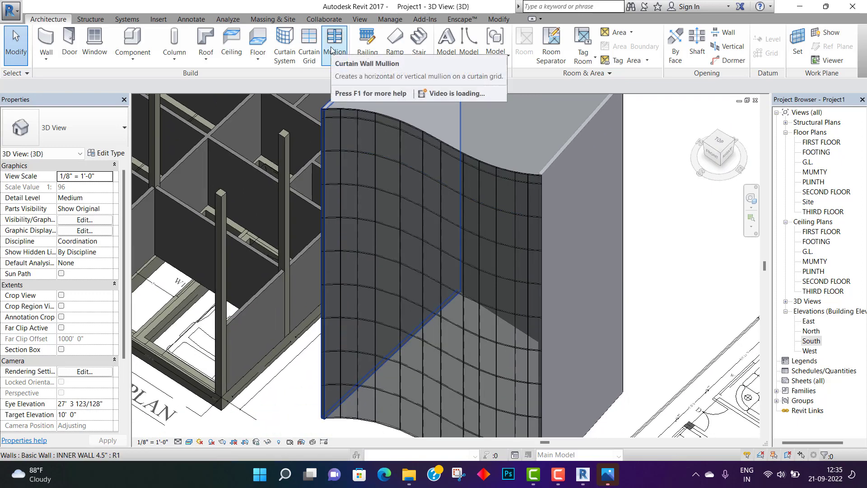
Place a 2.5" x 5" rectangular mullion along the first vertical grid line beside the edge nearest the building
left_click(333, 50)
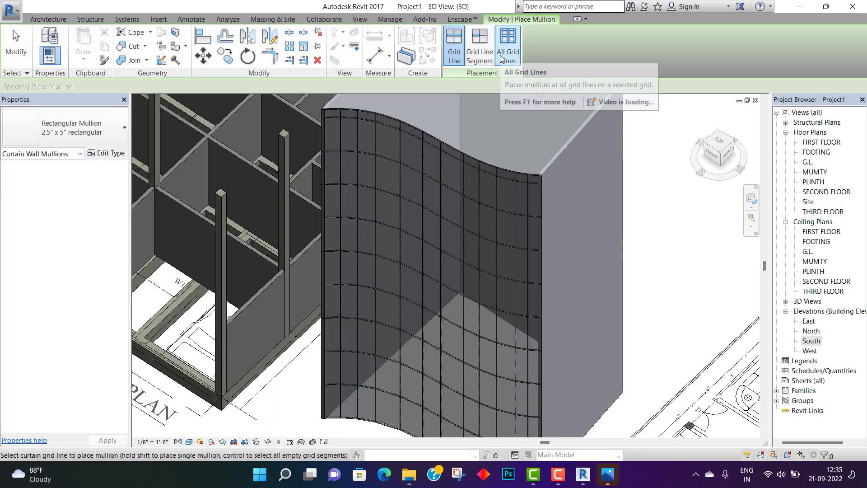
scroll(336, 129, "up", 4)
left_click(343, 128)
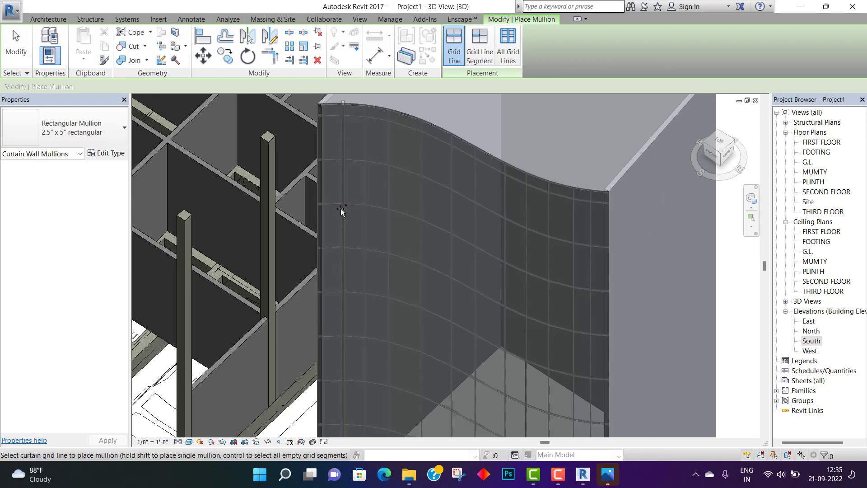
scroll(341, 144, "up", 3)
middle_click_drag(333, 150, 360, 289)
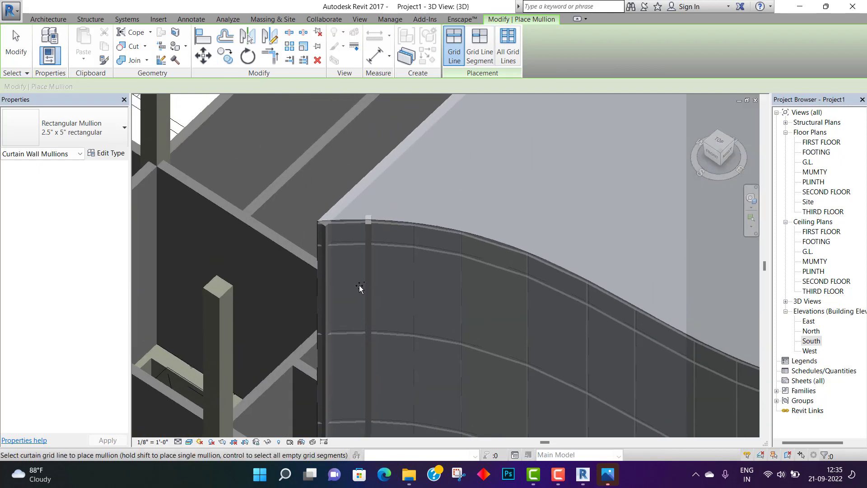
scroll(372, 241, "up", 2)
scroll(402, 269, "down", 1)
middle_click_drag(403, 269, 375, 216)
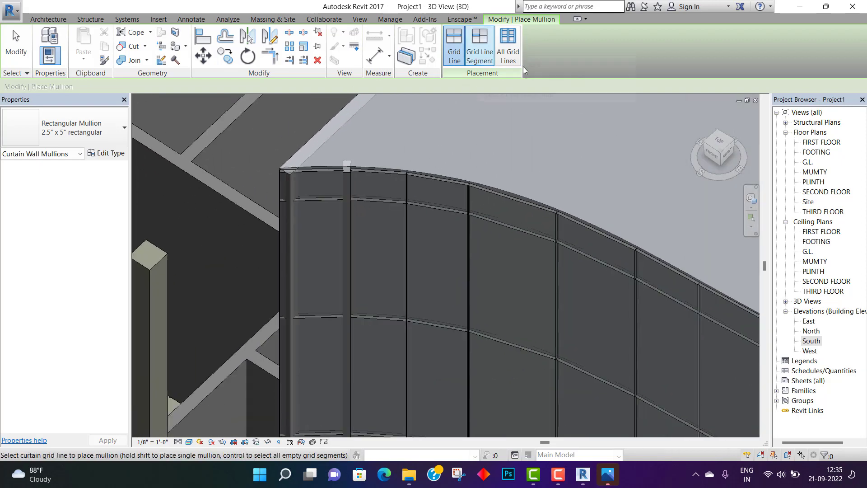
Place a rectangular mullion on a single segment of the uppermost horizontal grid line, next to the vertical mullion
left_click(486, 59)
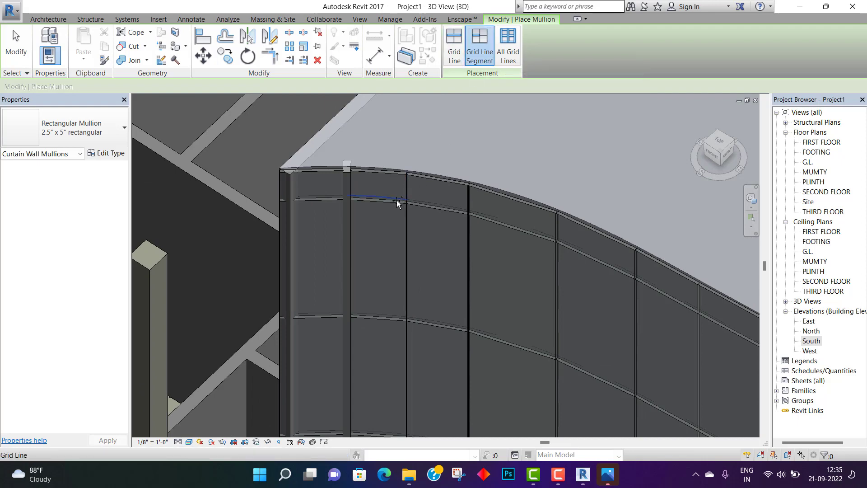
left_click(396, 200)
scroll(341, 218, "down", 1)
scroll(552, 321, "down", 1)
middle_click_drag(504, 310, 387, 254)
key("Escape")
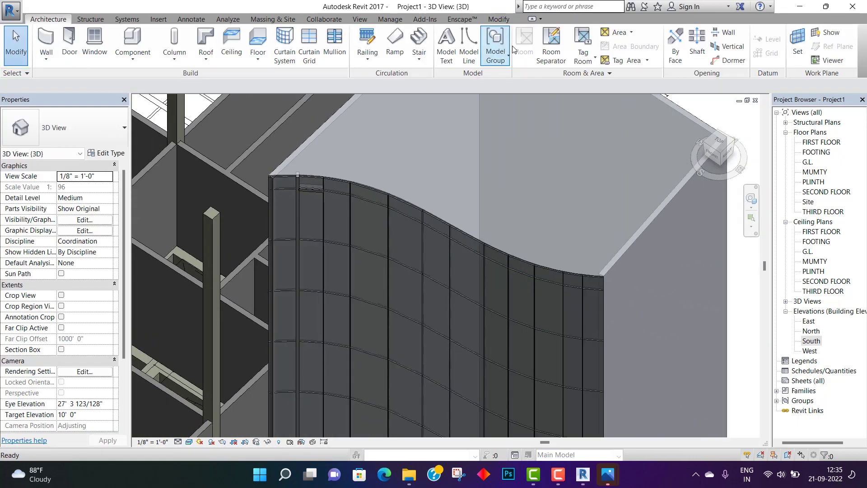
Place 2.5" x 5" rectangular mullions on all grid lines of the curtain system and check them along the face
left_click(335, 45)
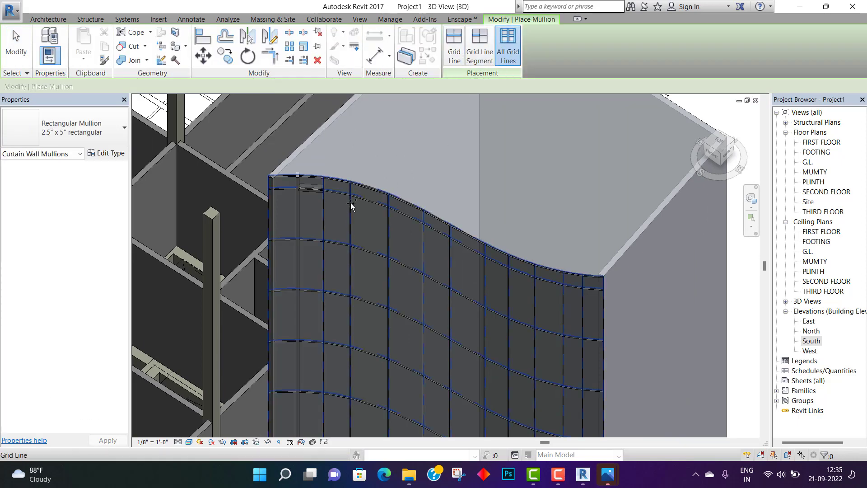
left_click(348, 275)
scroll(303, 180, "up", 1)
scroll(303, 180, "up", 3)
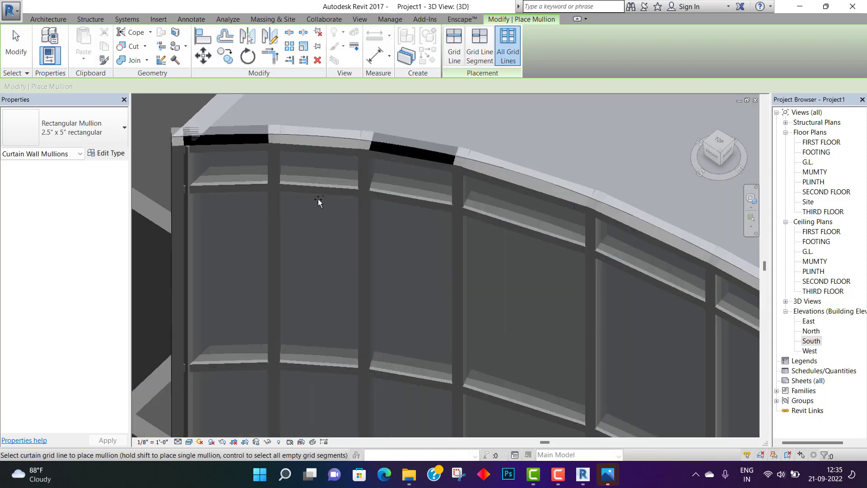
scroll(290, 242, "down", 6)
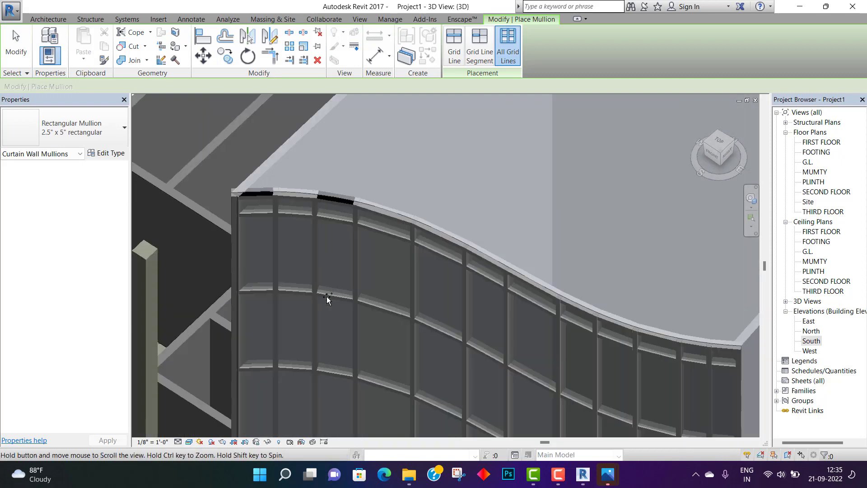
scroll(418, 335, "up", 8)
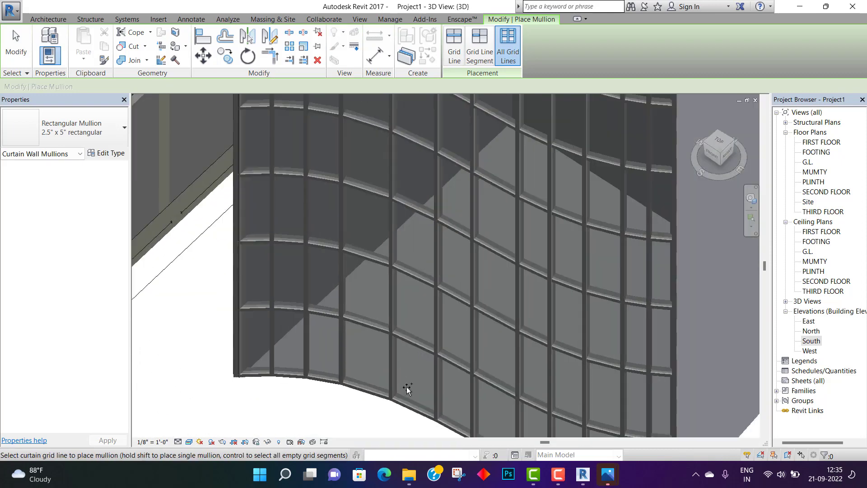
scroll(400, 346, "down", 5)
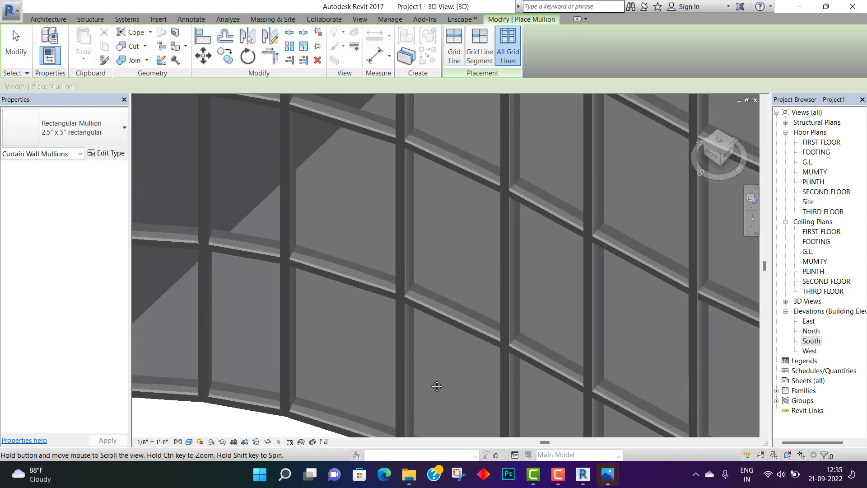
scroll(444, 405, "up", 2)
key("Escape")
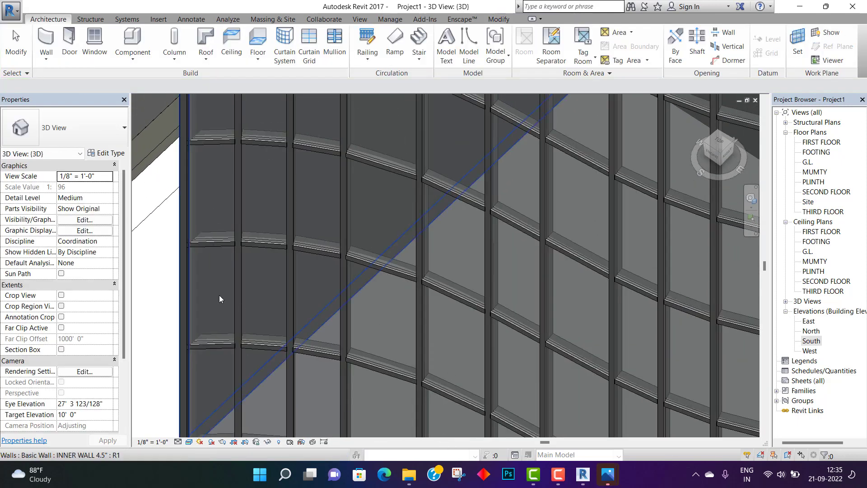
Select all rectangular mullion instances on the curtain system and change their type to 2.5" Circular
scroll(215, 235, "up", 4)
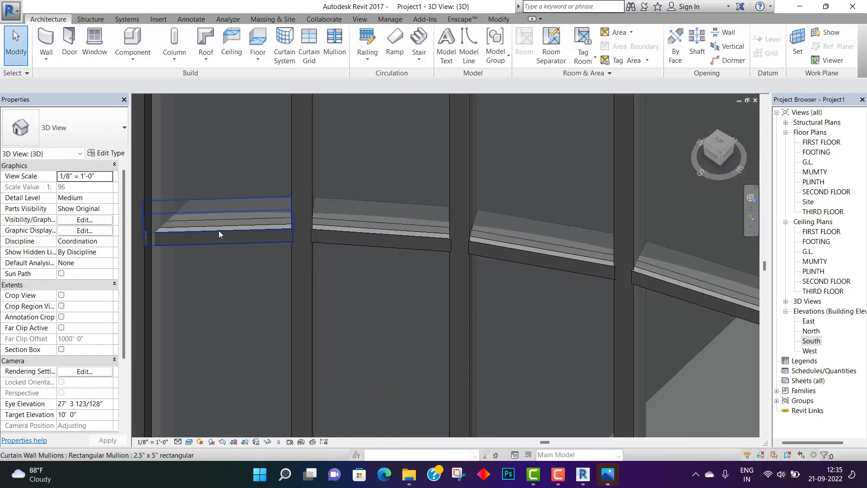
left_click(219, 231)
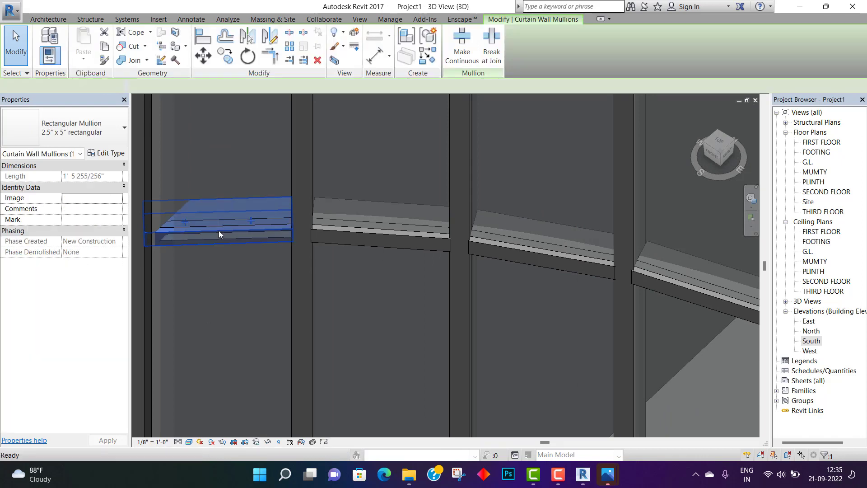
key("s")
key("a")
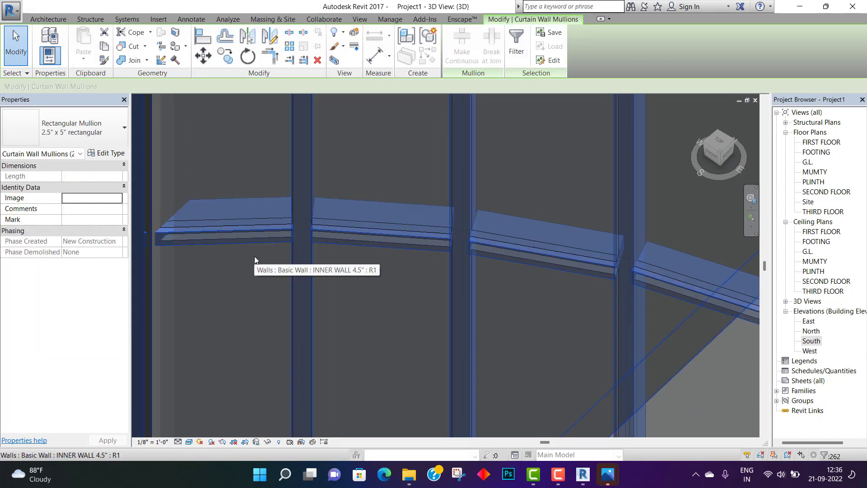
middle_click_drag(222, 238, 304, 242)
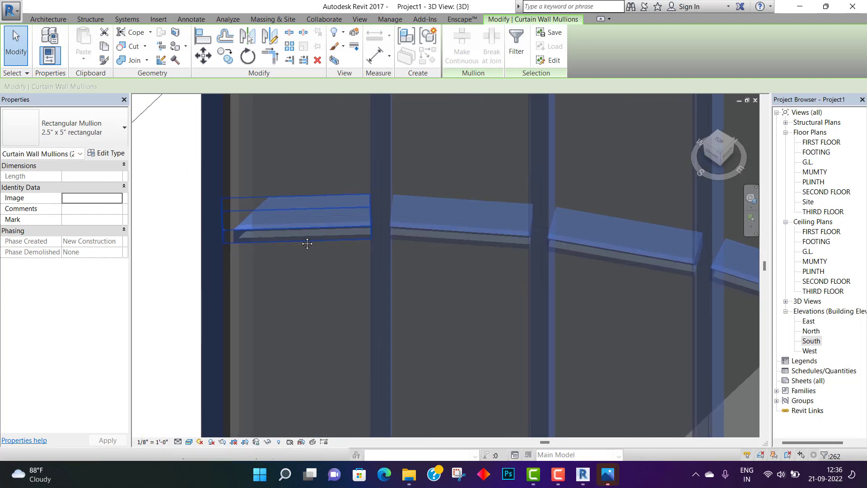
left_click(107, 133)
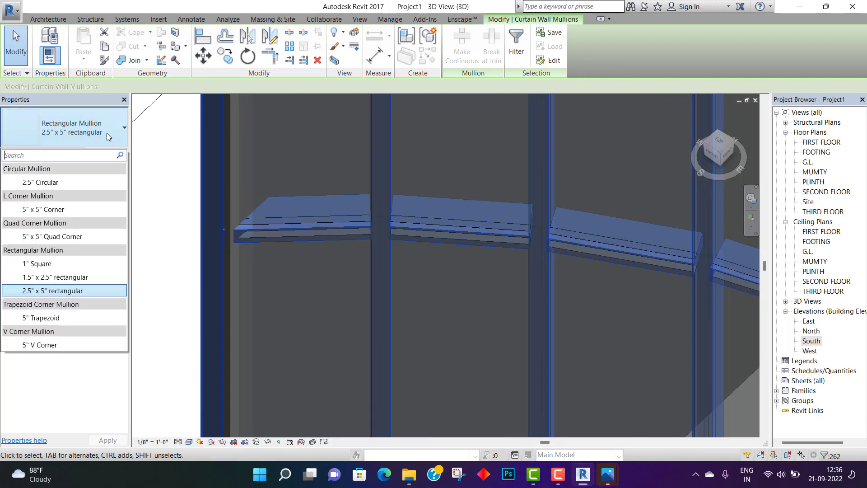
left_click(105, 182)
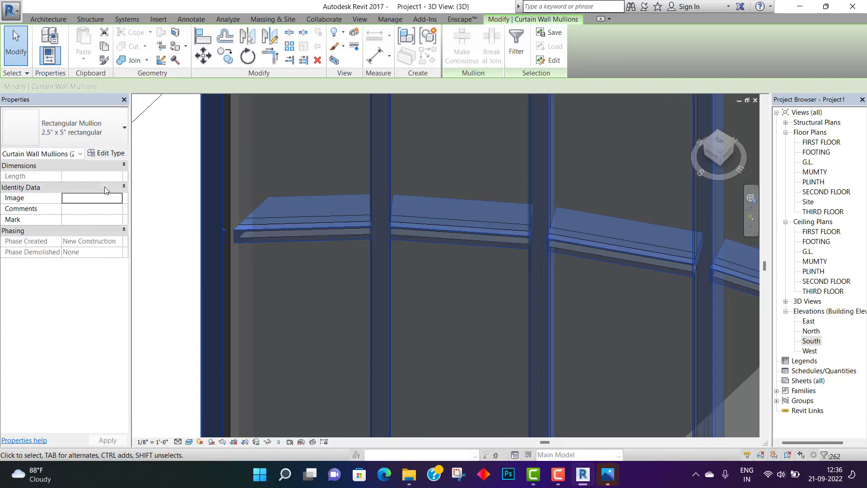
scroll(394, 303, "down", 1)
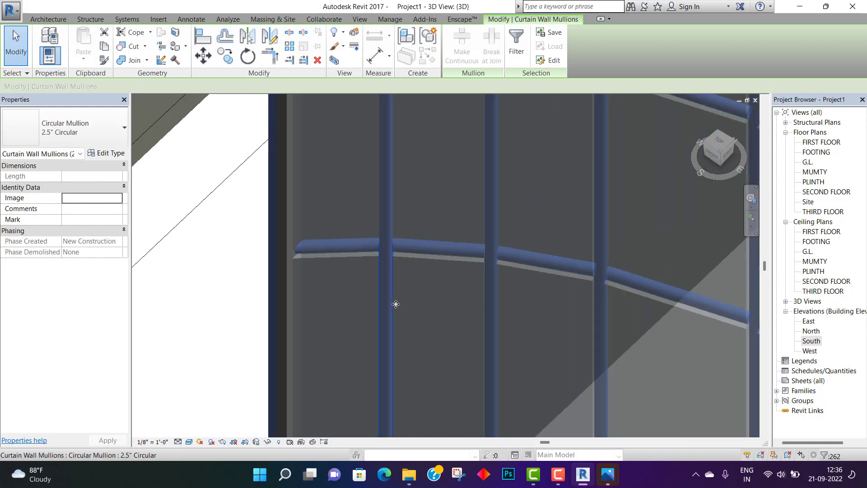
Examine the circular mullions across the curved curtain system, from close up and from several angles
left_click(327, 345)
scroll(330, 352, "down", 1)
scroll(399, 360, "down", 1)
middle_click_drag(434, 370, 473, 383)
scroll(473, 383, "down", 2)
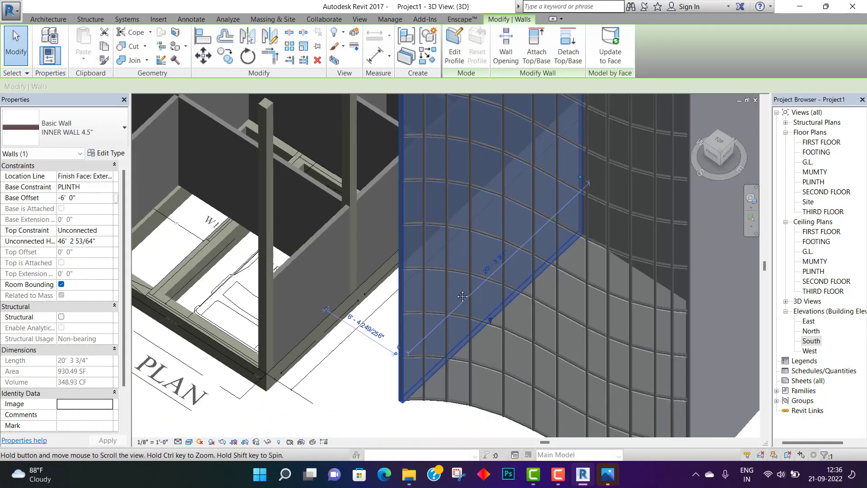
key("Escape")
scroll(449, 397, "down", 3)
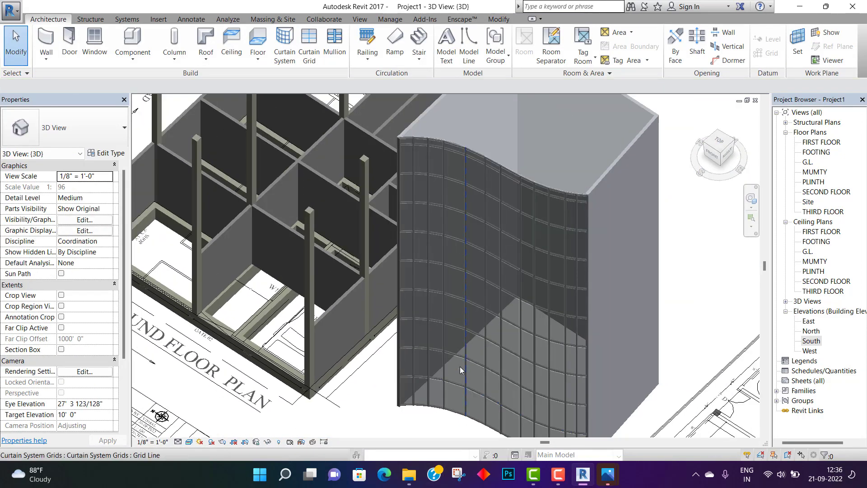
middle_click_drag(460, 367, 445, 318, "shift")
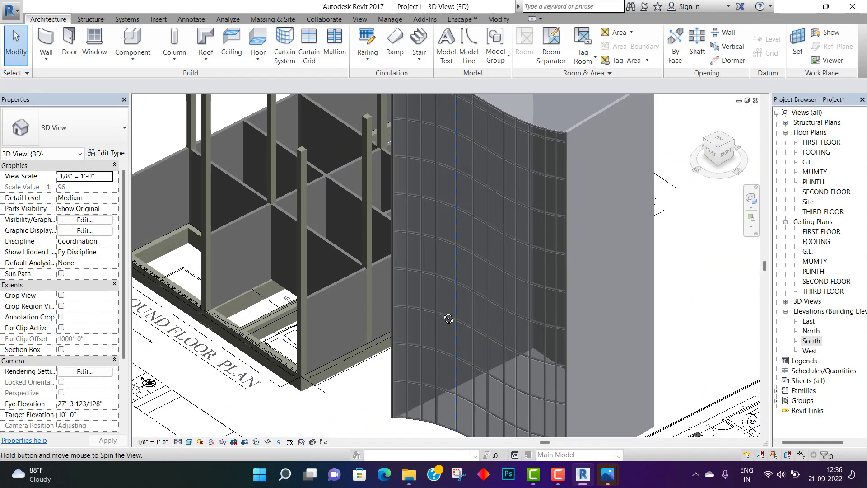
scroll(472, 352, "up", 3)
left_click(474, 389)
middle_click_drag(475, 388, 486, 279)
scroll(452, 336, "down", 1)
middle_click_drag(453, 336, 423, 385, "shift")
left_click(51, 21)
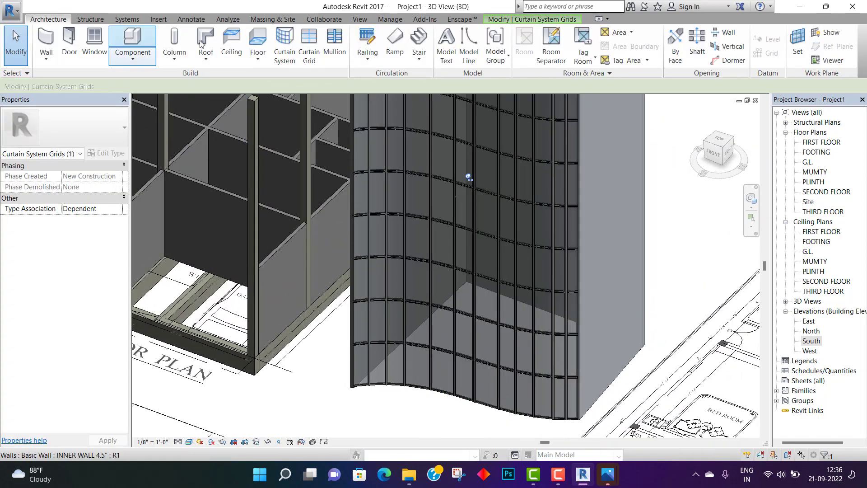
left_click(284, 45)
key("Escape")
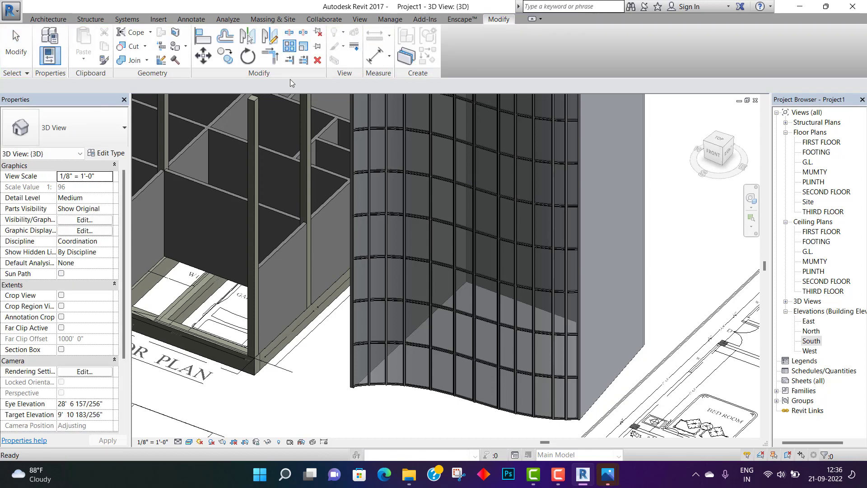
middle_click_drag(368, 360, 420, 327)
scroll(392, 357, "down", 1)
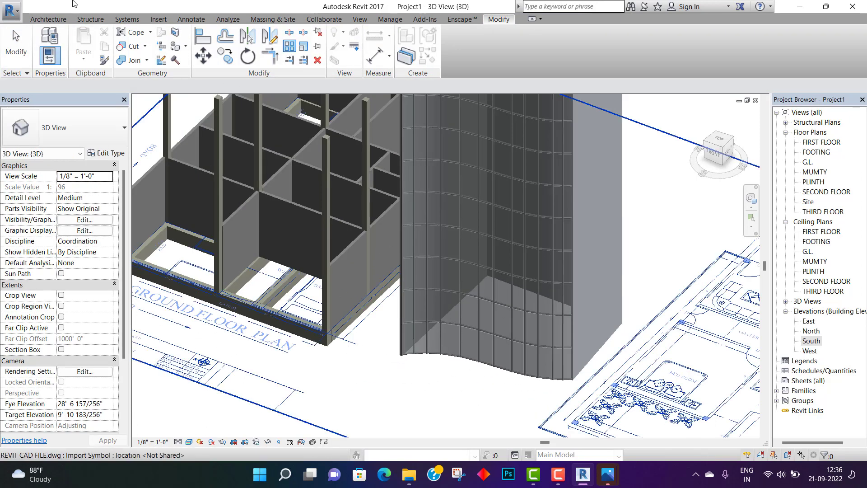
left_click(52, 19)
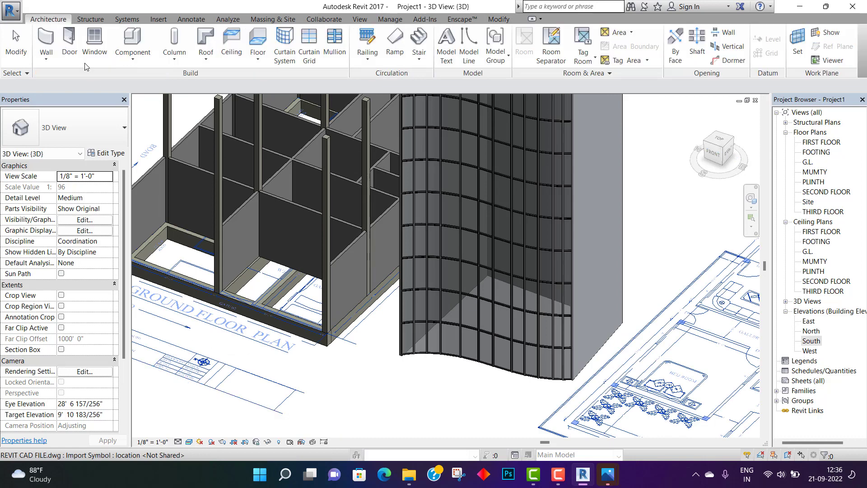
left_click(285, 43)
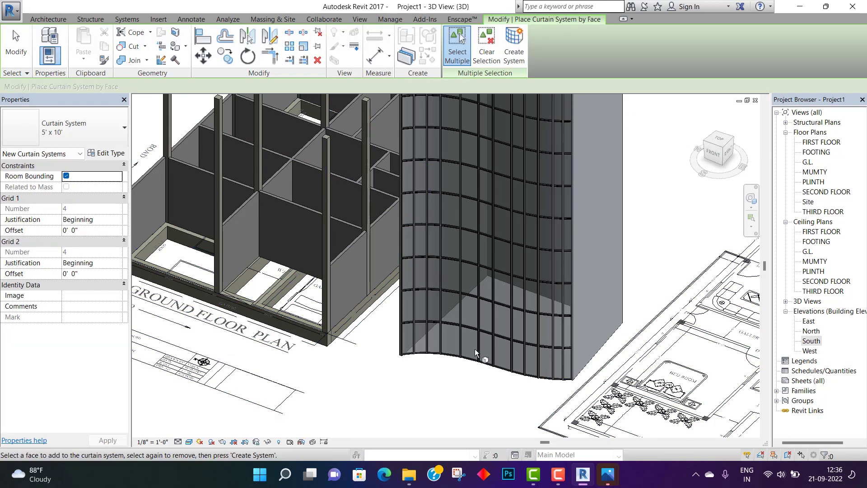
middle_click_drag(475, 350, 464, 384)
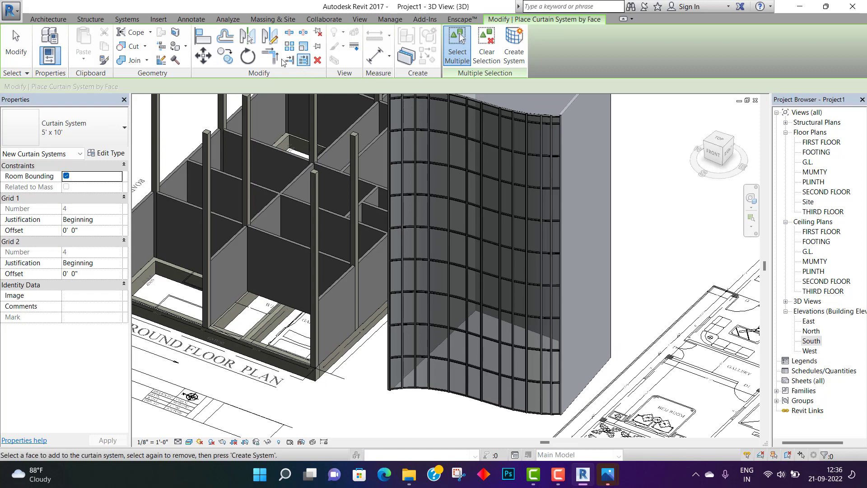
left_click(65, 19)
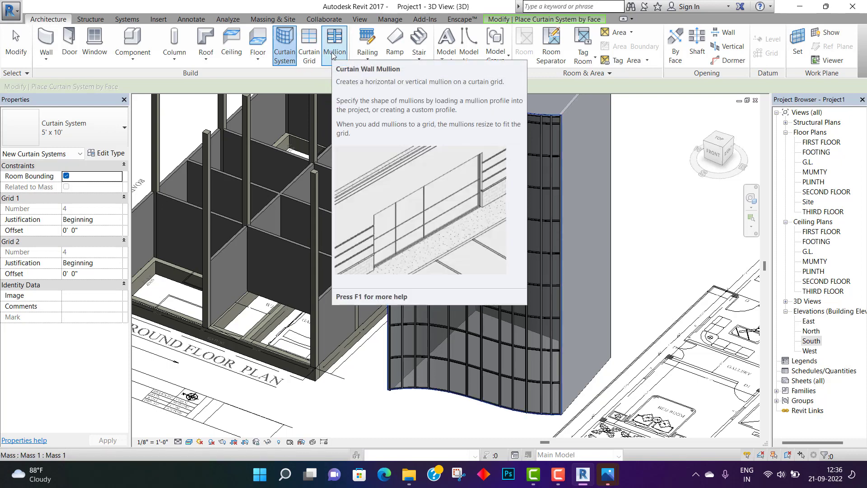
middle_click_drag(568, 273, 473, 362, "shift")
key("Escape")
key("Escape")
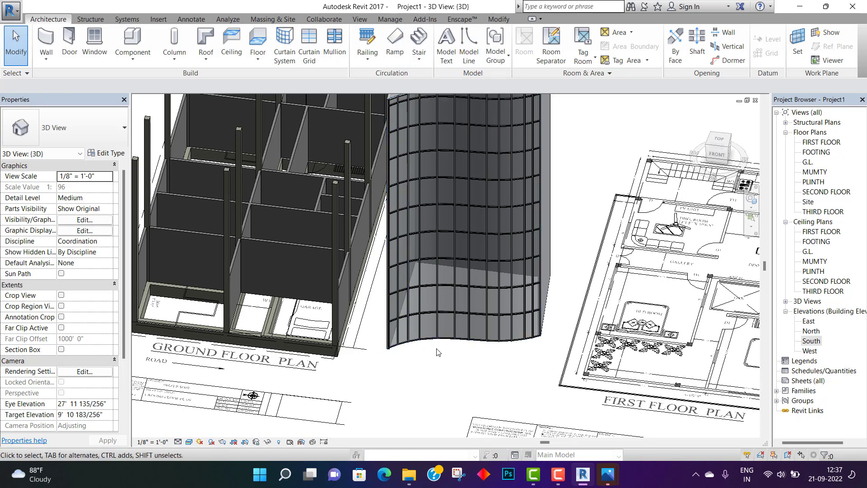
Place 3D model text reading "Model Text" on the ground in front of the building and the curtain system
middle_click_drag(437, 352, 476, 402)
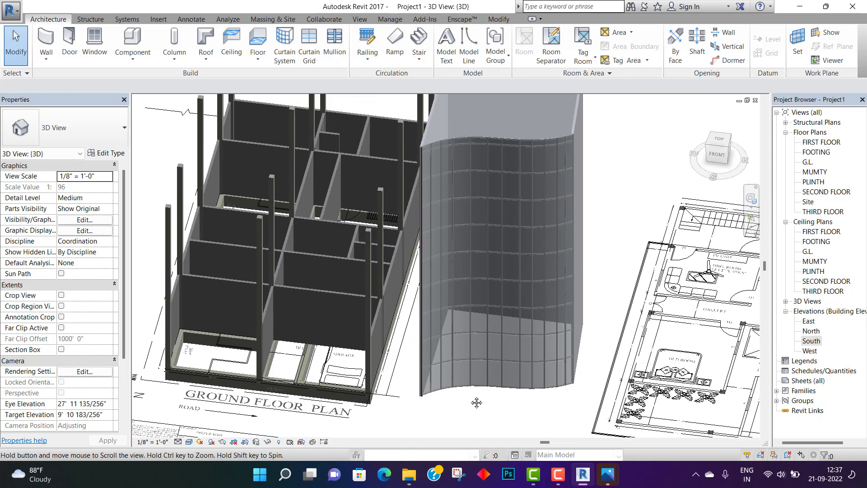
middle_click_drag(477, 402, 493, 391)
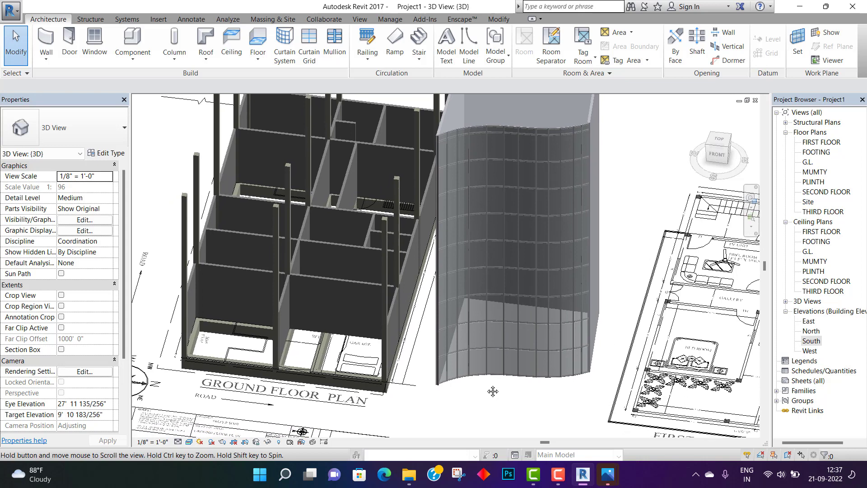
left_click(447, 46)
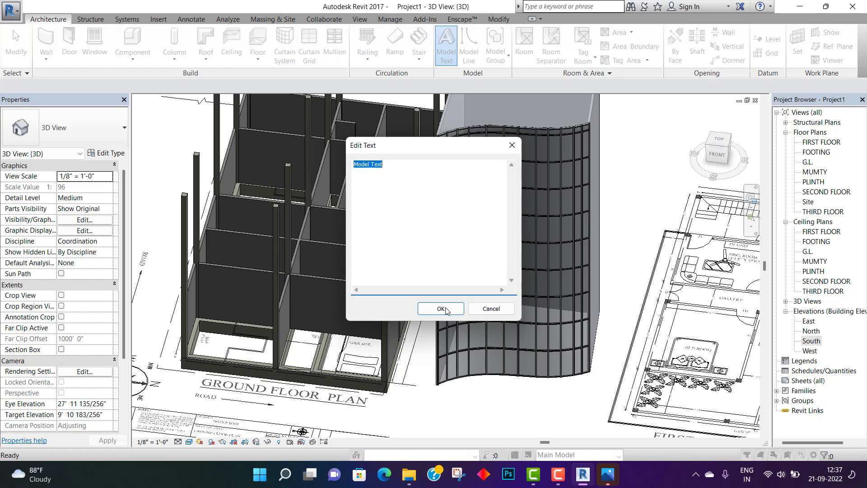
left_click(446, 312)
scroll(451, 361, "down", 2)
middle_click_drag(409, 422, 413, 320)
scroll(410, 323, "up", 3)
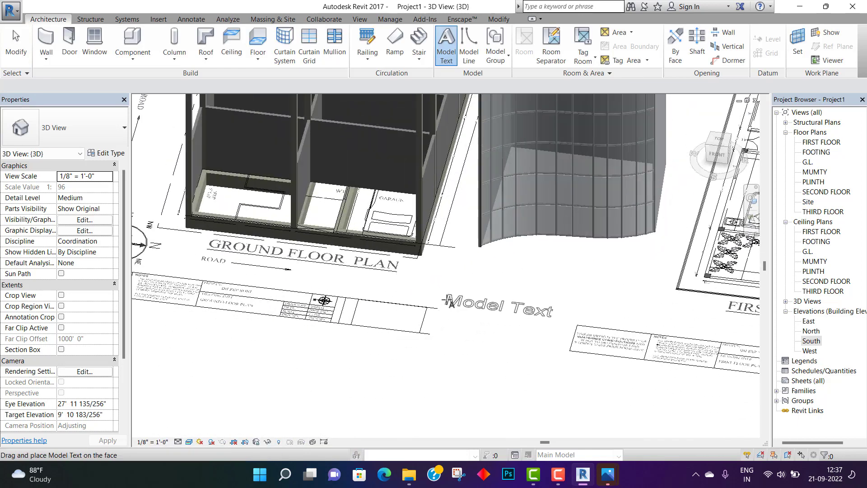
left_click(449, 296)
scroll(448, 322, "up", 4)
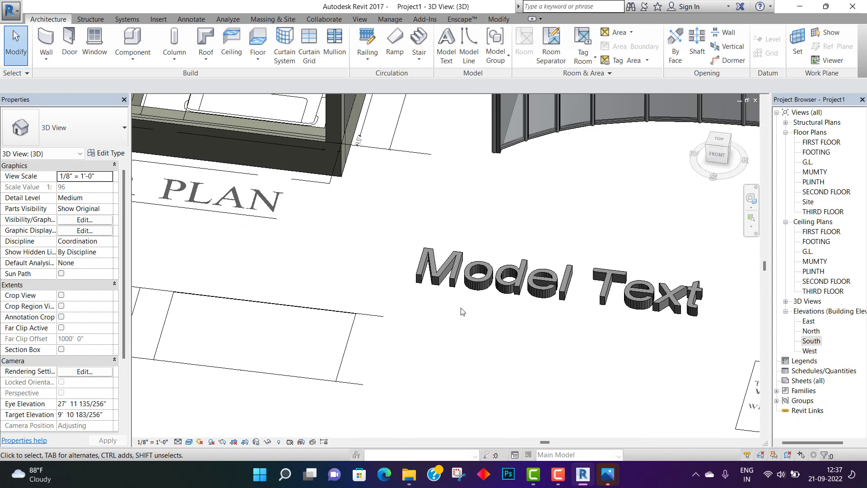
Delete the model text lying on the ground in front of the building
left_click(480, 300)
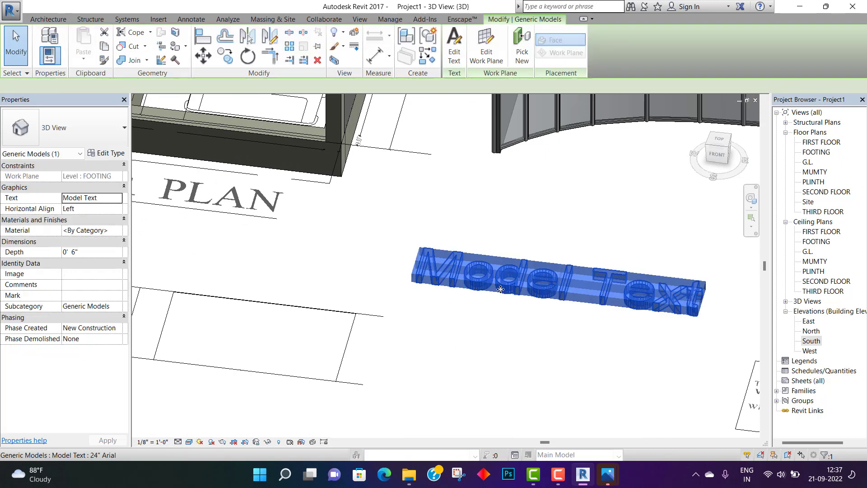
key("Delete")
scroll(479, 301, "down", 3)
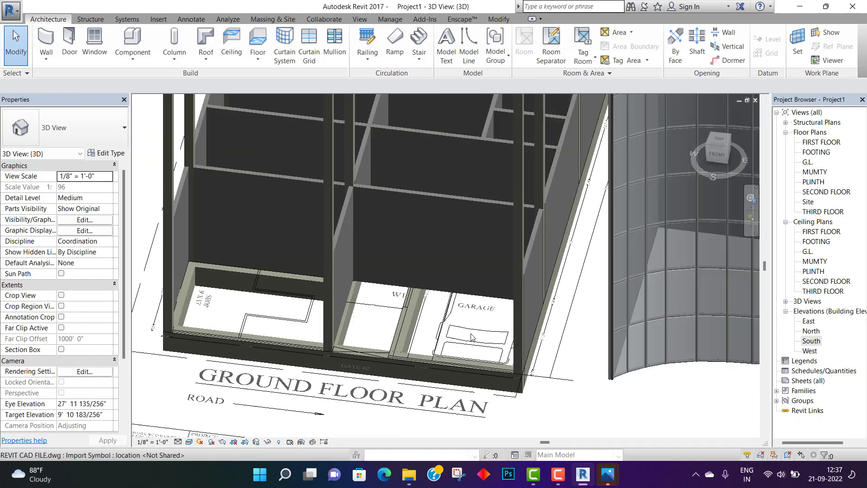
Set the work plane by picking the front face of the inner wall behind the W1 and GARAGE labels
scroll(387, 237, "up", 4)
scroll(387, 224, "up", 2)
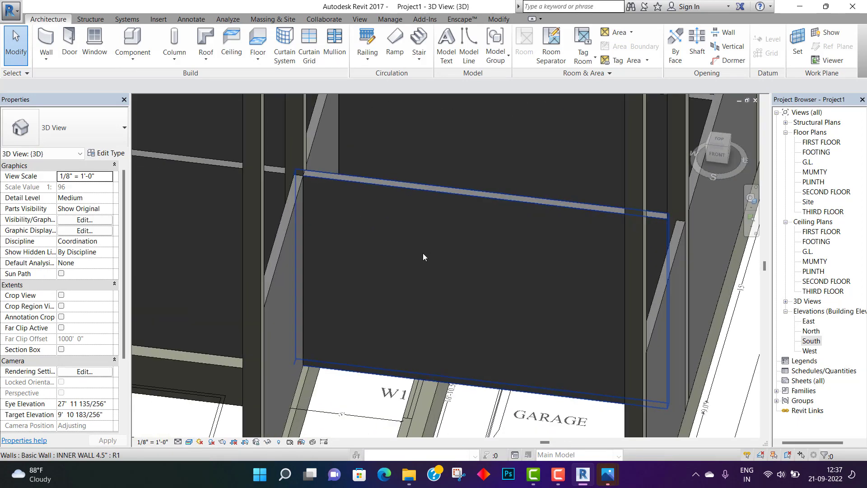
middle_click_drag(424, 256, 434, 232)
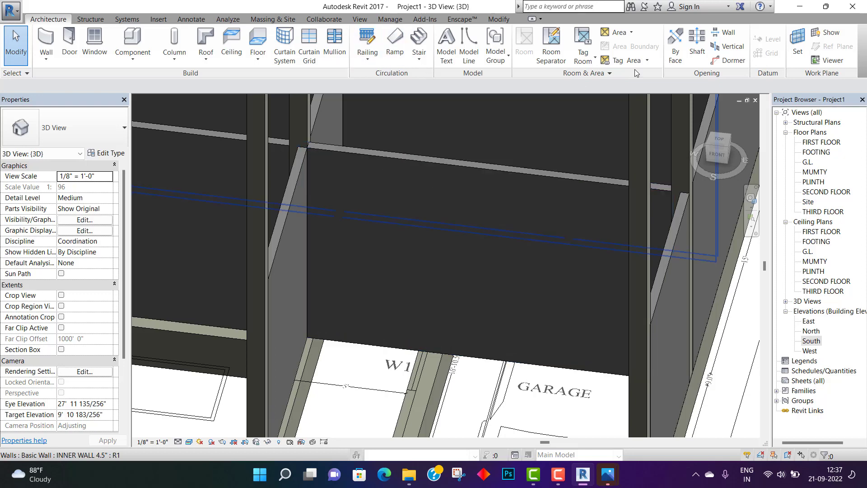
left_click(792, 47)
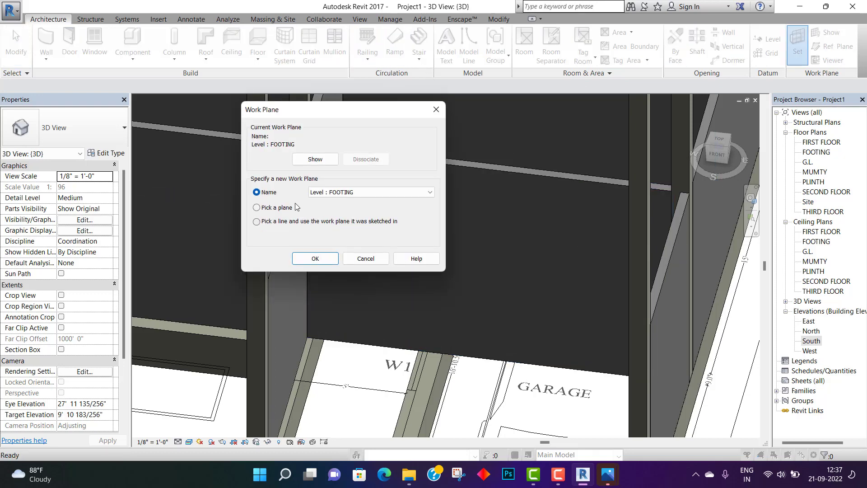
left_click(302, 260)
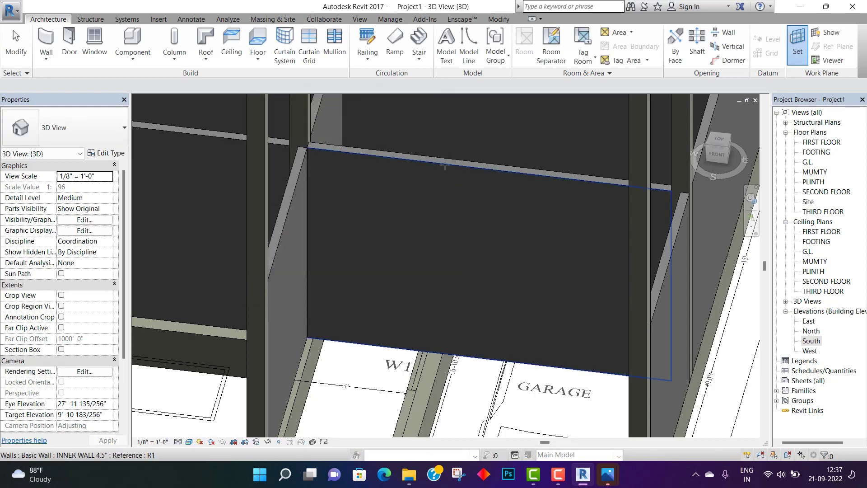
left_click(349, 276)
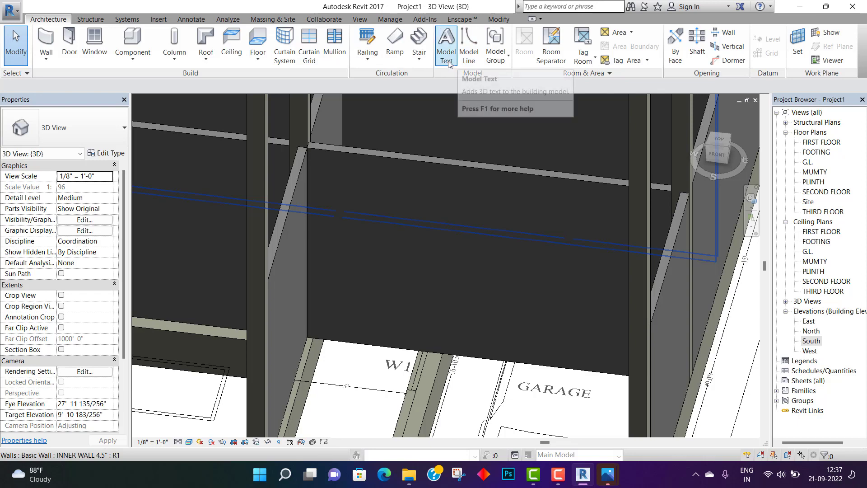
Place 3D model text reading "Model Text" on the front face of the inner wall behind the garage
left_click(446, 45)
left_click(454, 310)
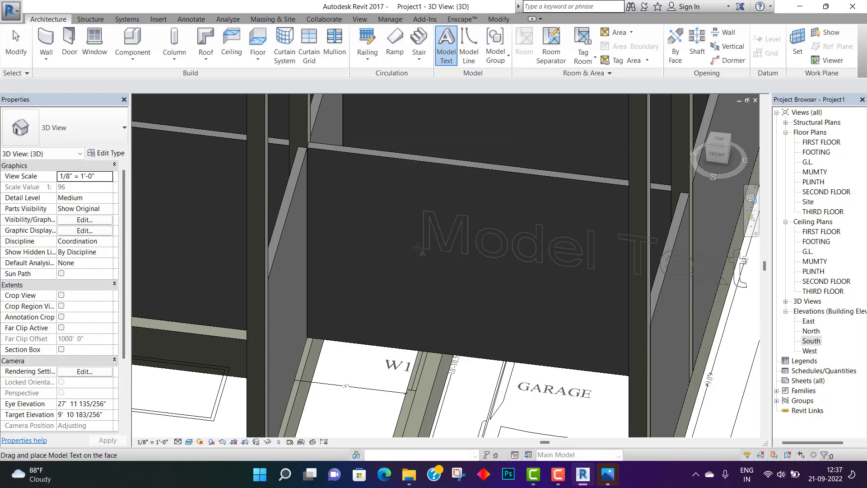
left_click(336, 249)
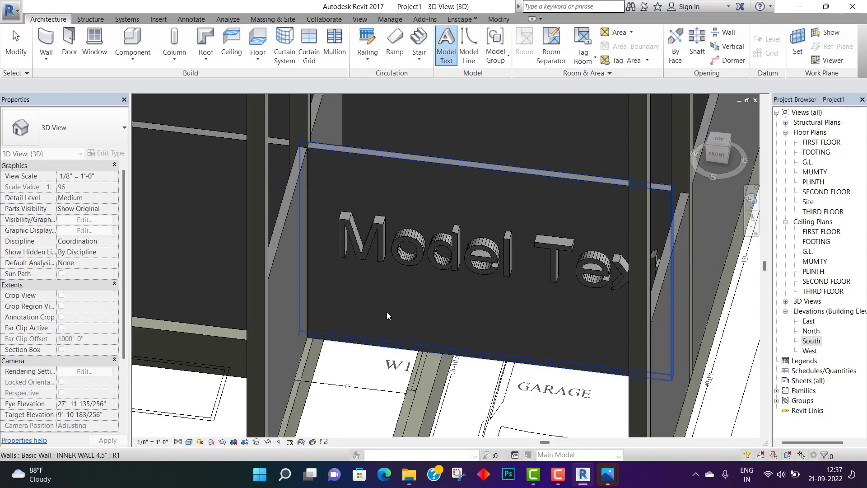
middle_click_drag(422, 375, 354, 344, "shift")
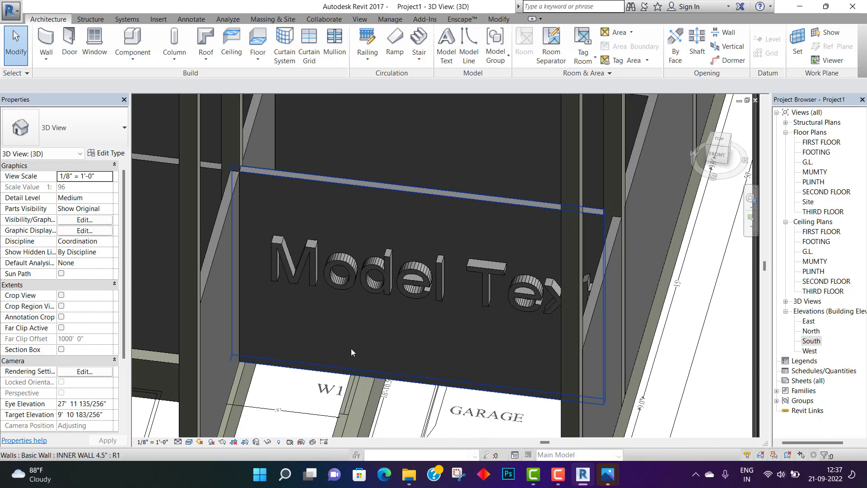
Set the depth of the model text on the inner wall to 2"
scroll(316, 281, "up", 2)
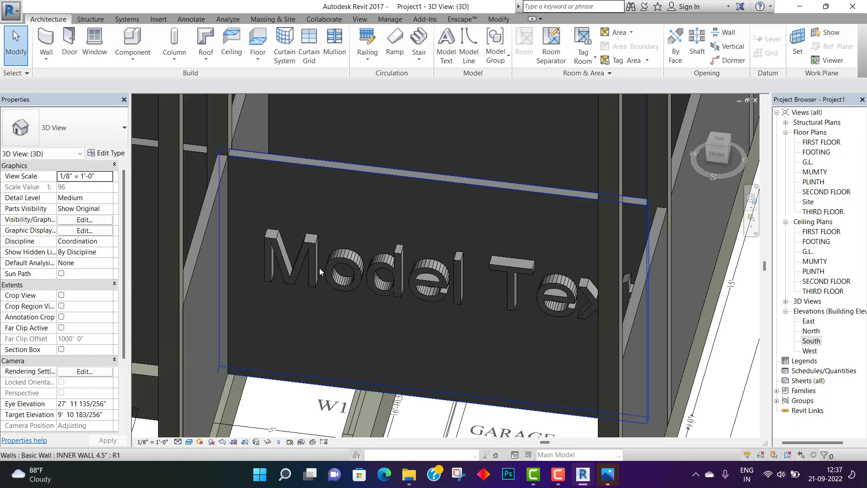
left_click(313, 268)
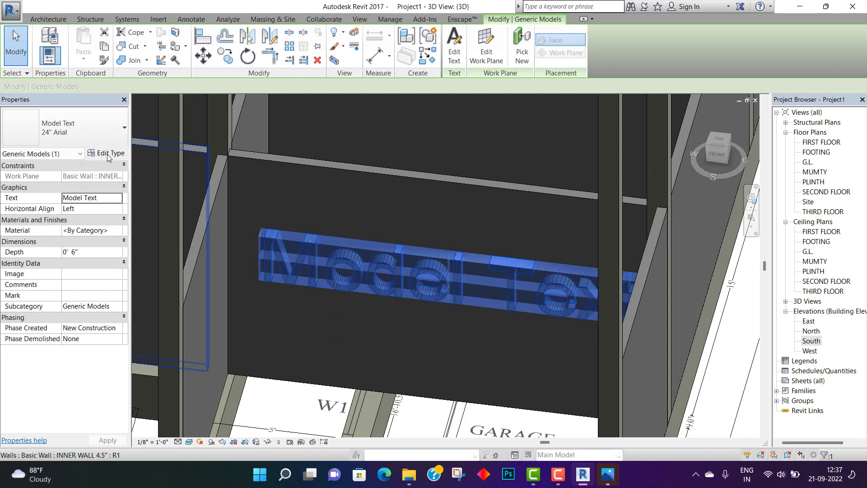
left_click(93, 254)
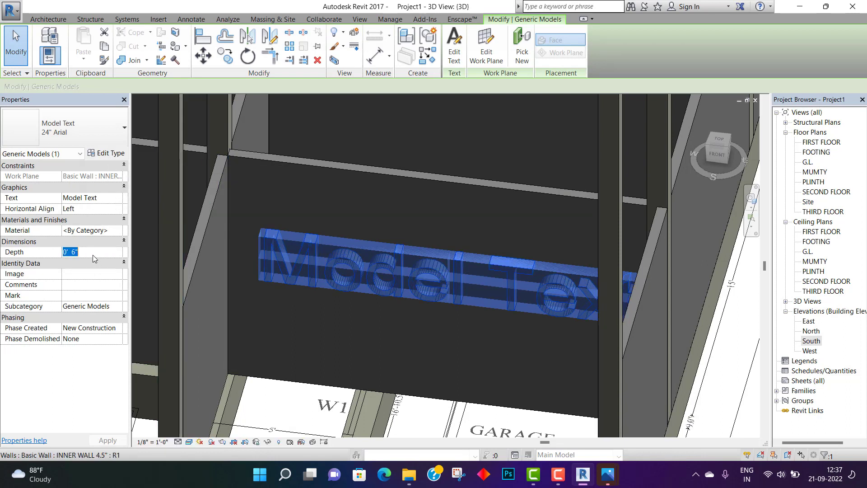
type("2")
key("Return")
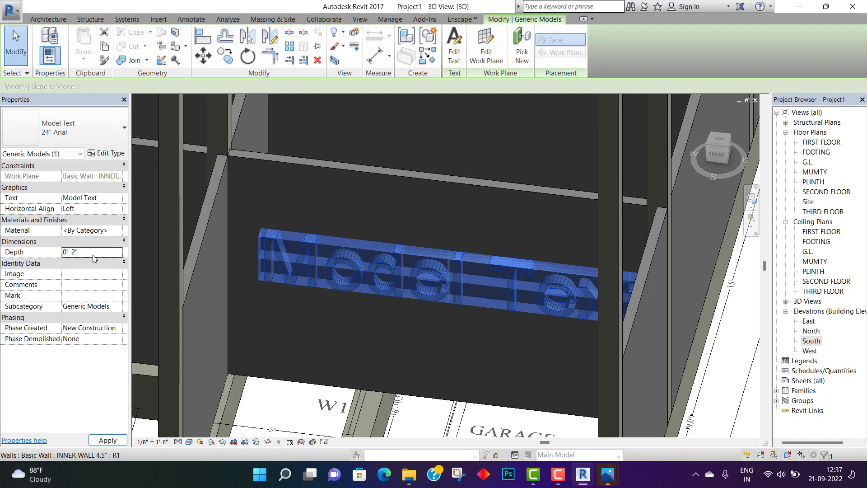
scroll(296, 248, "up", 3)
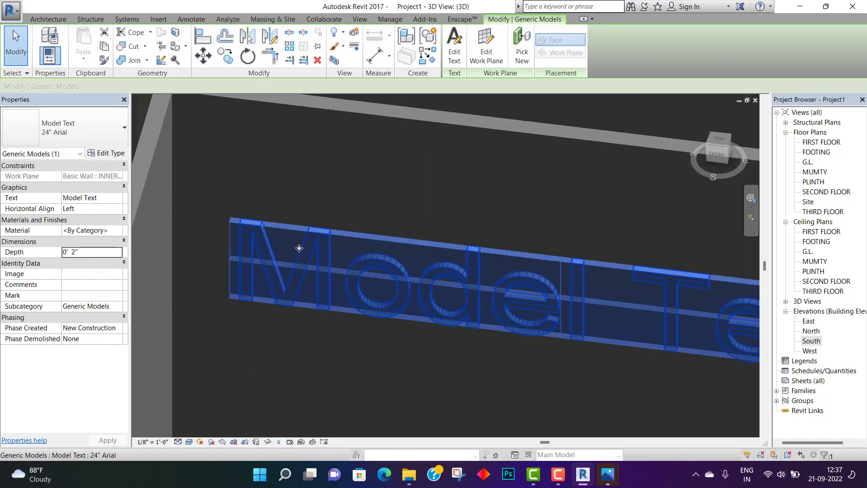
Set the text size in the 24" Arial model text type to 5" and deselect the text
left_click(109, 154)
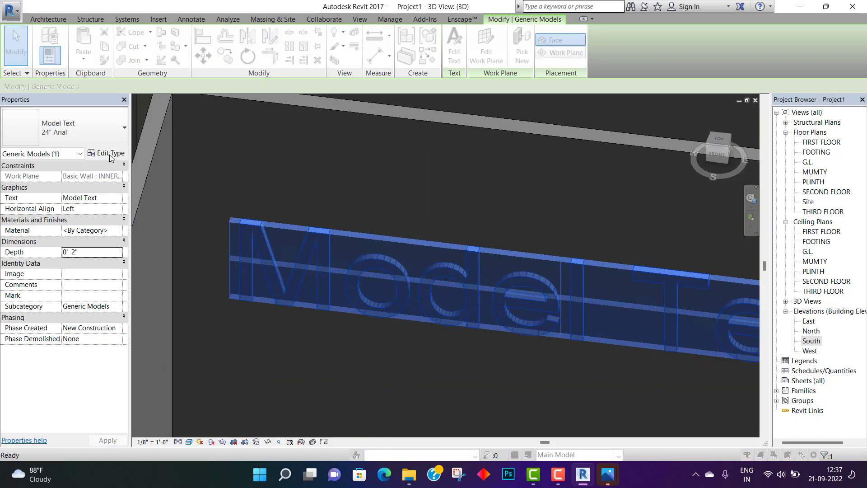
left_click(377, 157)
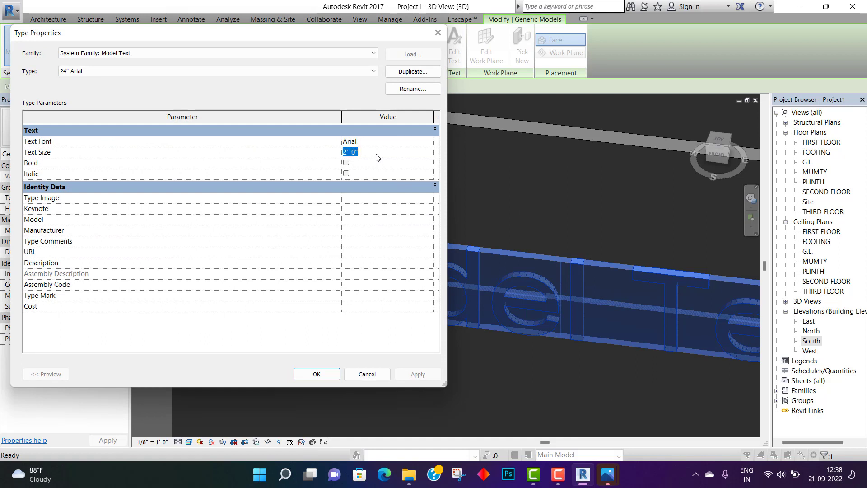
type("5\"")
key("Return")
left_click(417, 374)
left_click(316, 374)
scroll(276, 319, "up", 3)
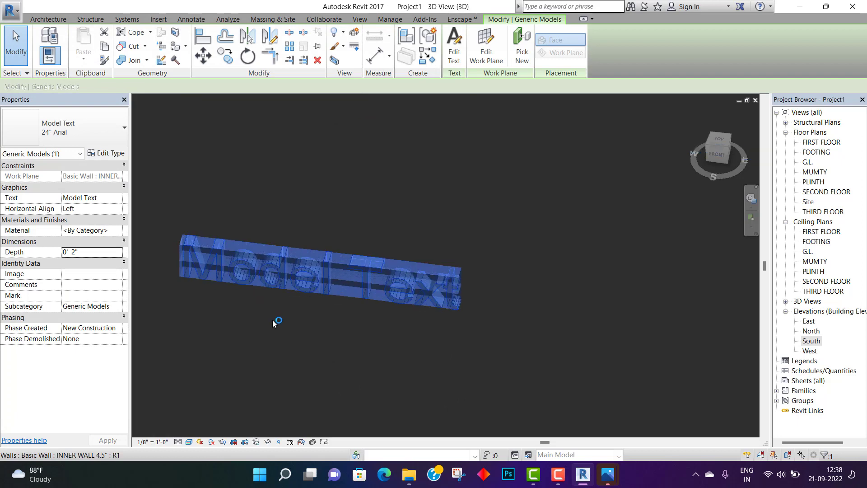
left_click(263, 363)
middle_click_drag(271, 359, 385, 336)
key("Escape")
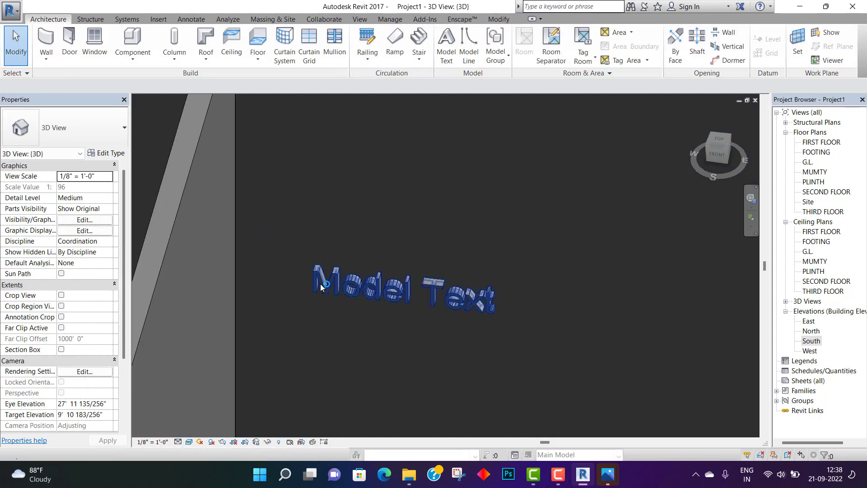
Examine the resized model text on the inner wall behind the garage, both close up and together with its surroundings
scroll(320, 301, "up", 5)
scroll(319, 296, "down", 5)
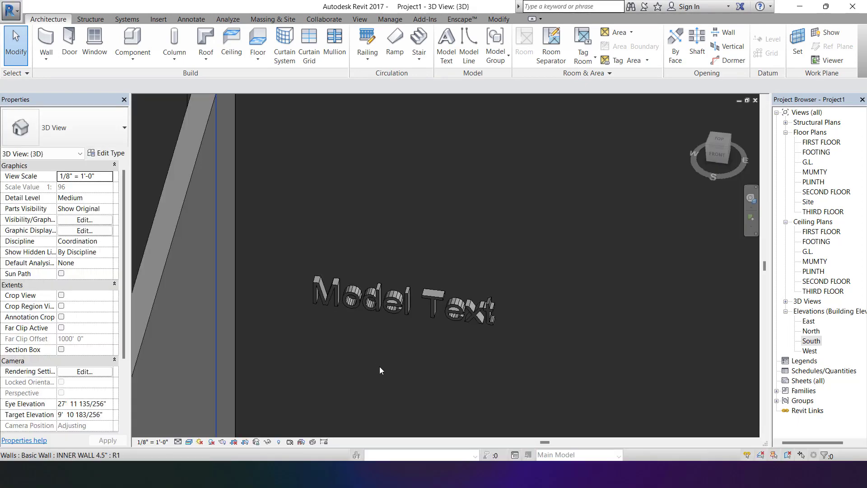
middle_click_drag(379, 371, 345, 314)
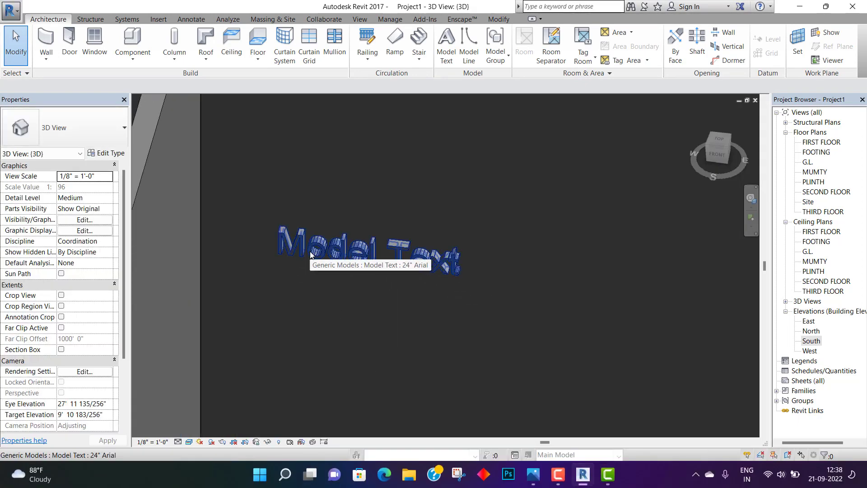
middle_click_drag(323, 290, 315, 321)
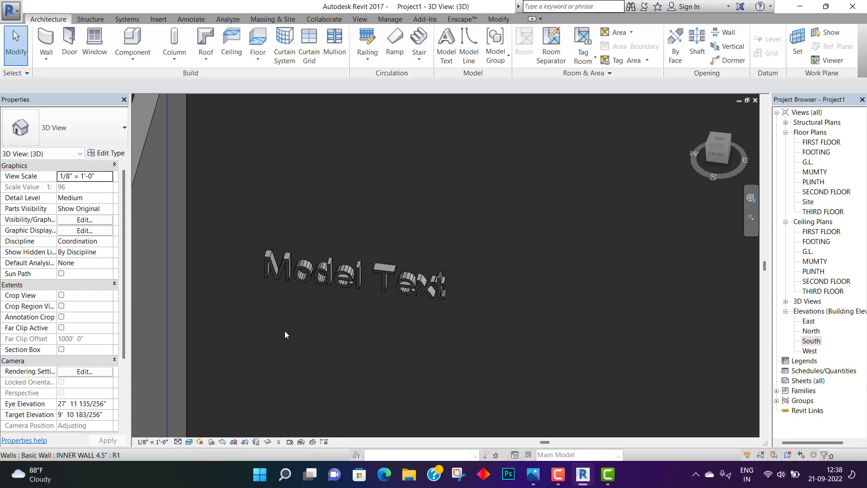
scroll(284, 334, "down", 2)
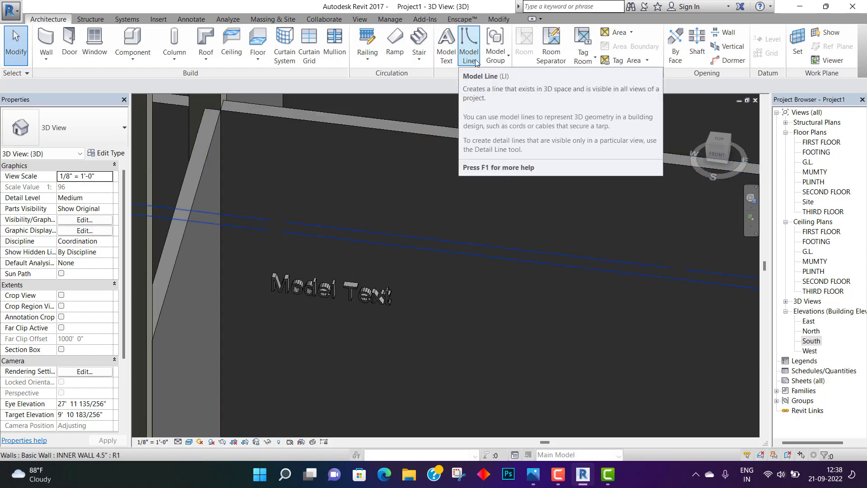
scroll(498, 315, "down", 2)
scroll(497, 314, "down", 2)
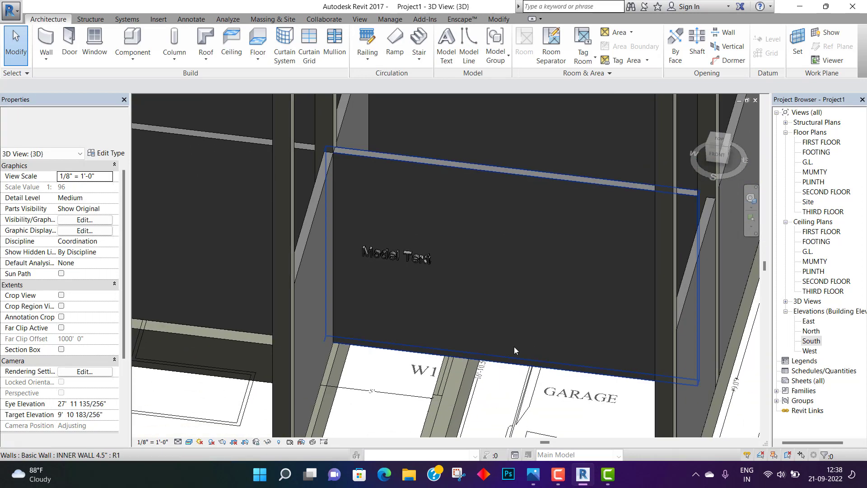
middle_click_drag(514, 346, 559, 278)
middle_click_drag(437, 263, 416, 270)
middle_click_drag(477, 364, 424, 317)
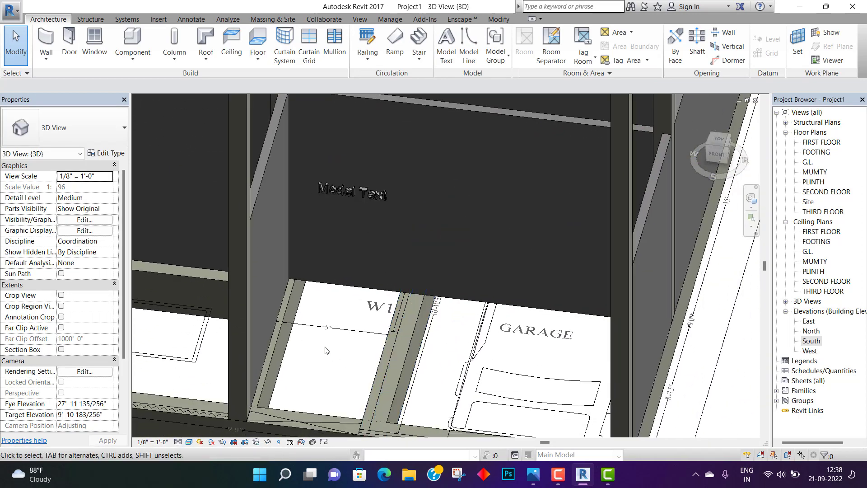
middle_click_drag(328, 352, 416, 411)
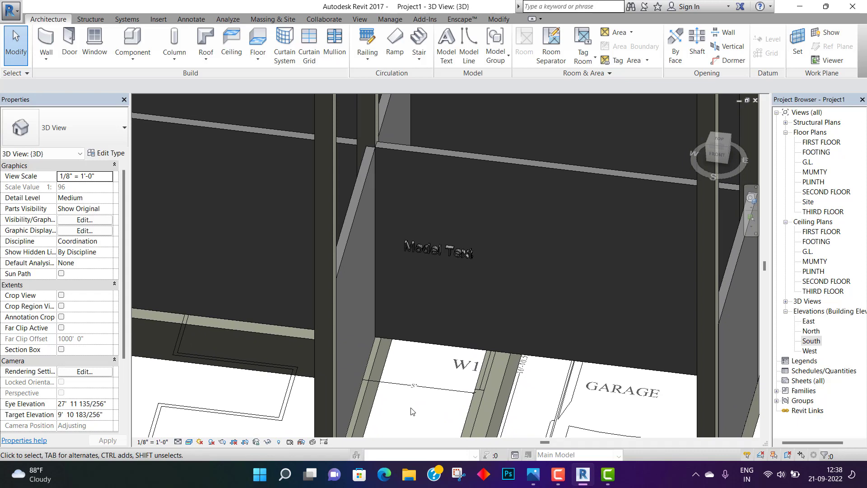
middle_click_drag(411, 411, 394, 419)
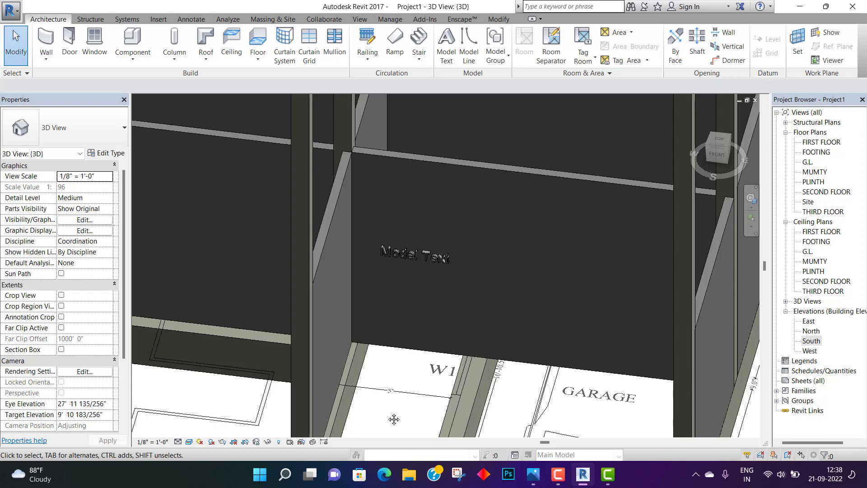
middle_click_drag(390, 420, 353, 434)
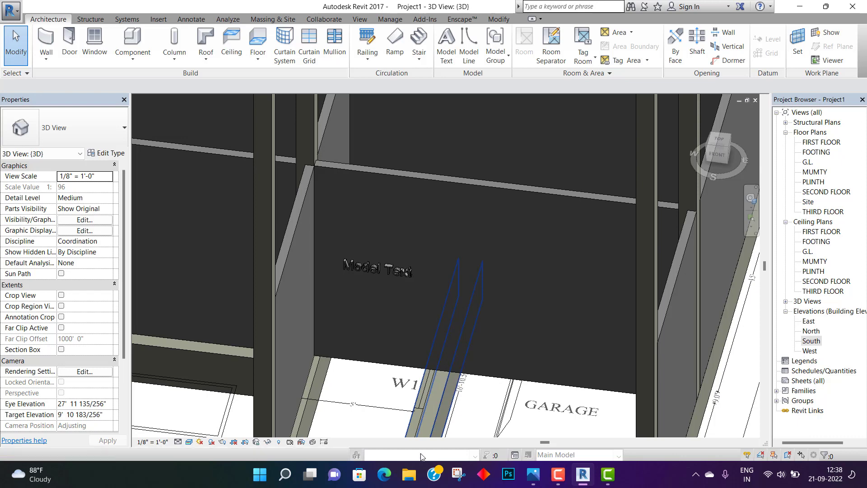
scroll(408, 265, "up", 5)
scroll(383, 256, "up", 3)
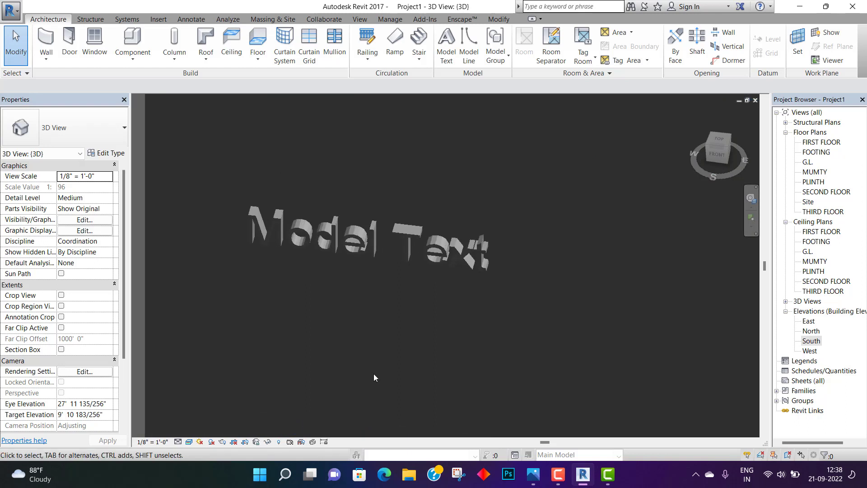
middle_click_drag(373, 373, 393, 370)
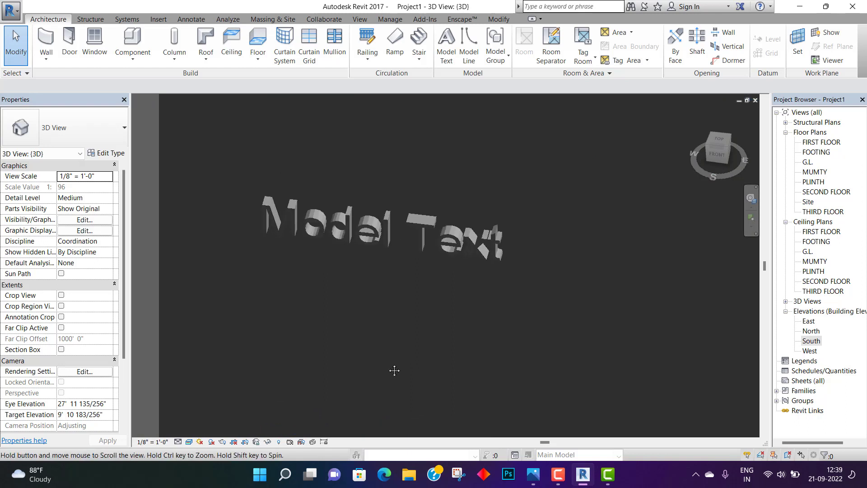
middle_click_drag(412, 203, 394, 222)
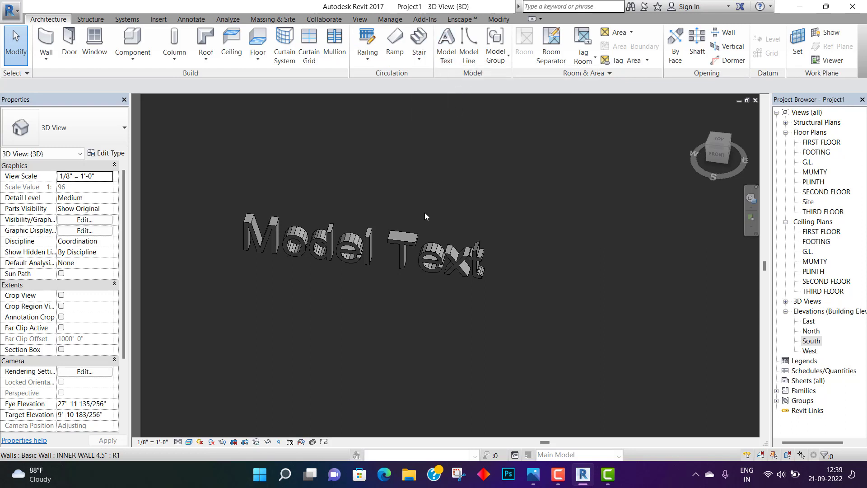
Draw three chained model lines as an open U below the GROUND FLOOR PLAN title, with end sides about 3'-3" and 2'-9" long
scroll(413, 244, "down", 3)
middle_click_drag(372, 297, 405, 235)
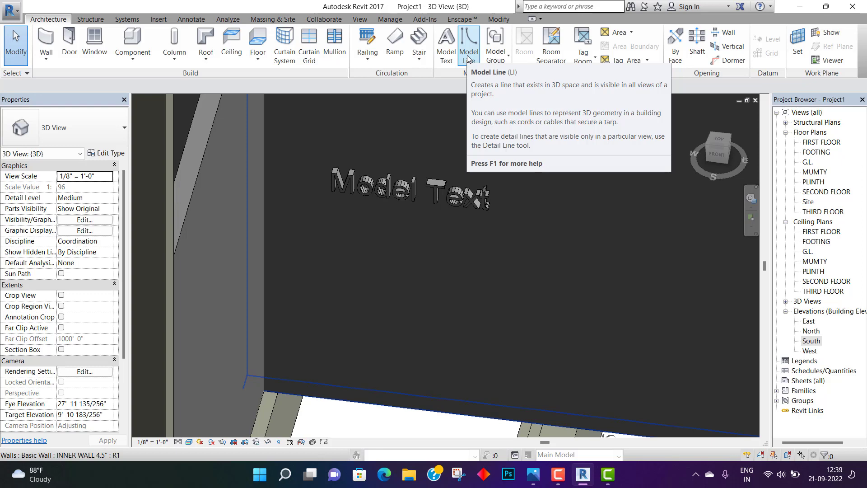
left_click(468, 59)
scroll(429, 319, "down", 2)
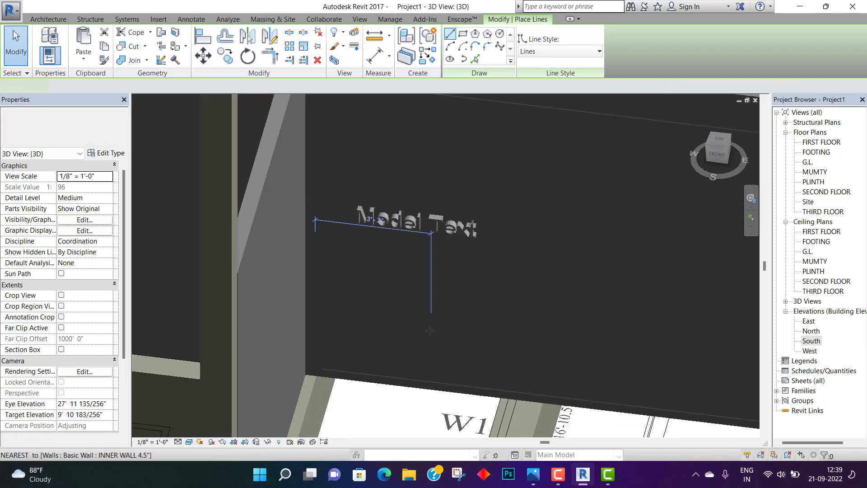
middle_click_drag(428, 328, 482, 146)
scroll(470, 269, "down", 1)
middle_click_drag(468, 276, 522, 76)
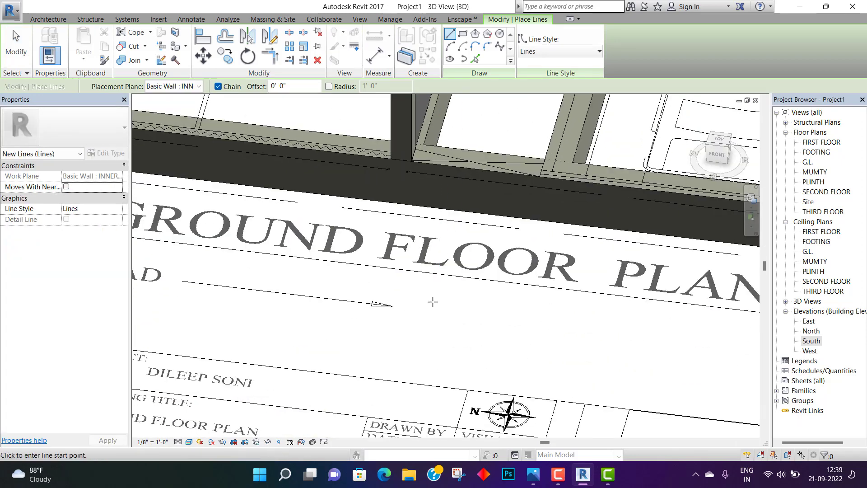
left_click(433, 302)
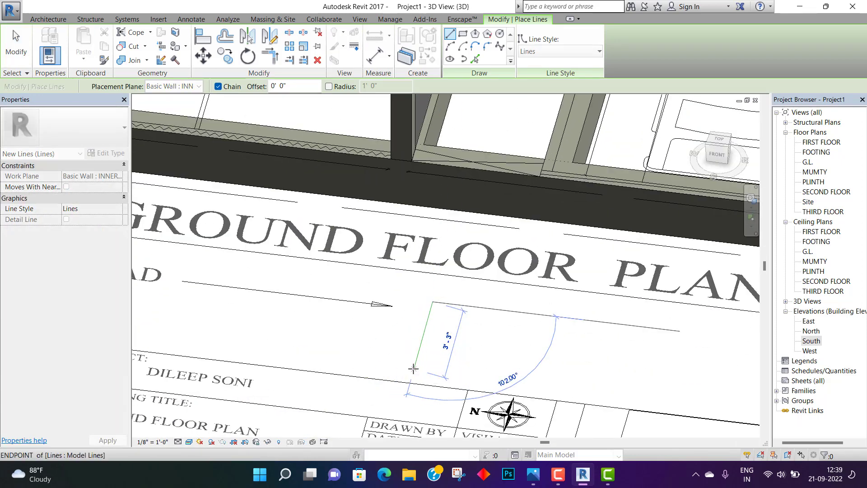
left_click(413, 368)
left_click(645, 396)
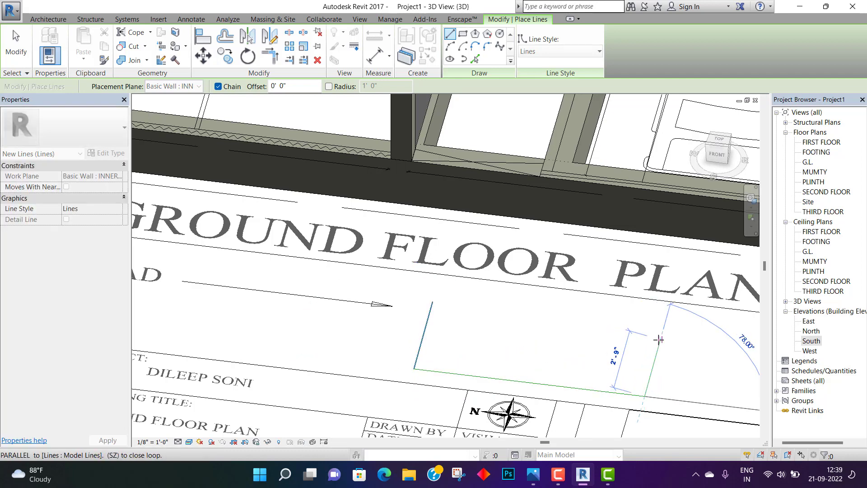
left_click(660, 340)
middle_click_drag(700, 352, 598, 331)
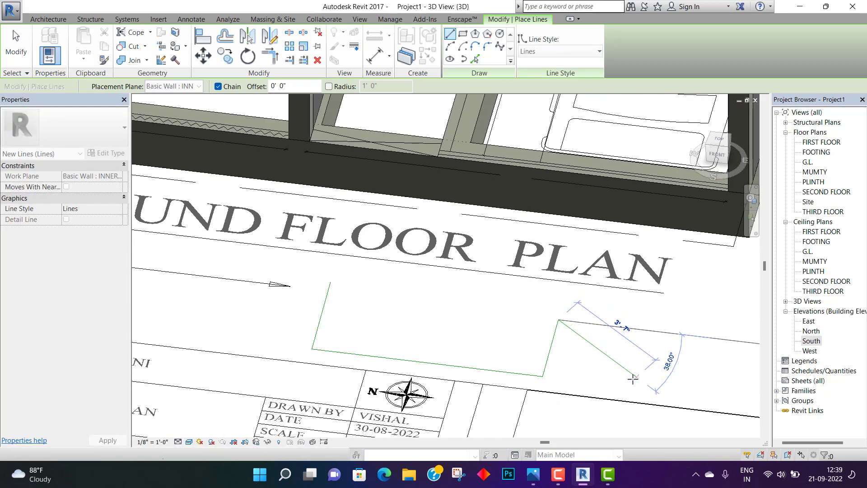
View the house elevation reference image in Photos, return to Revit and end the model line command
key("alt+Tab")
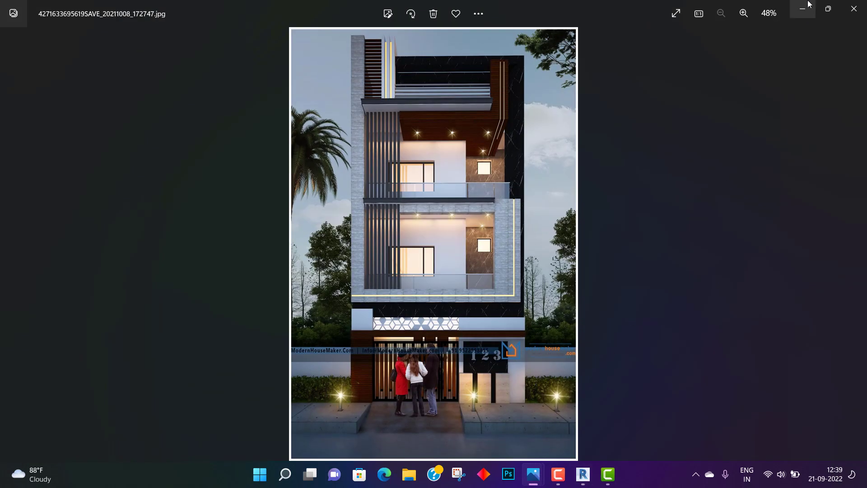
left_click(803, 8)
key("Escape")
key("Escape")
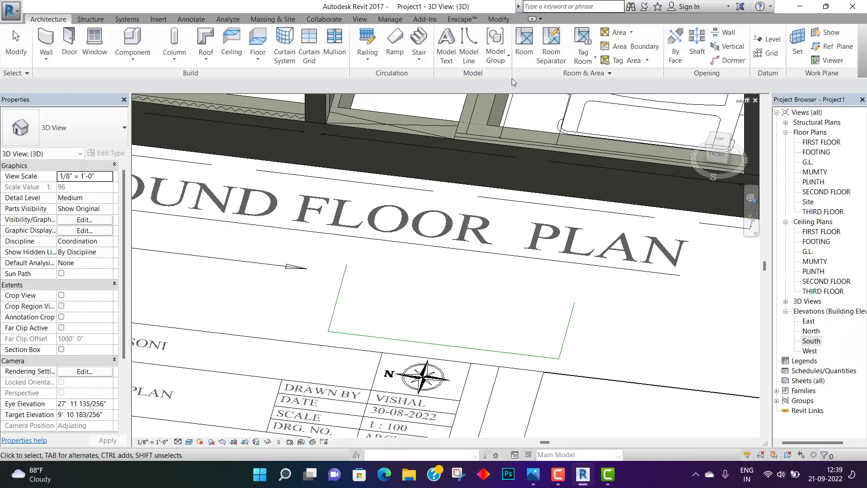
Start a new model group in the dining/lobby room, keeping the name Group 1 and the Model group type
left_click(493, 60)
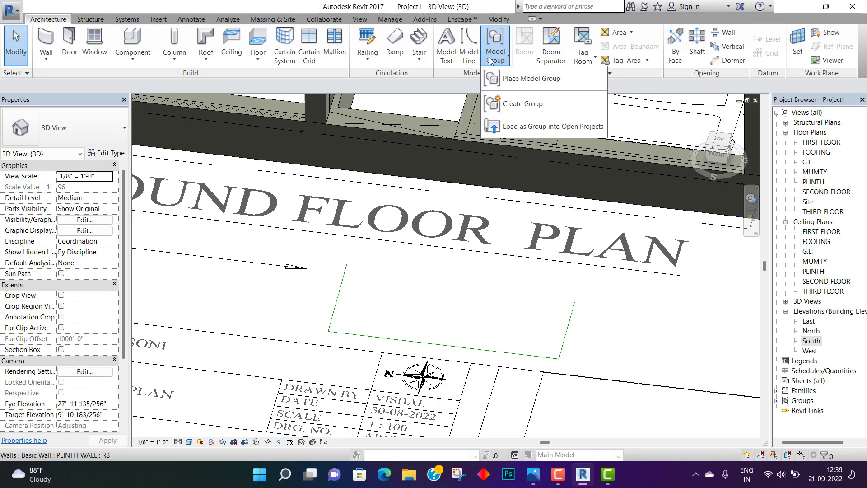
left_click(431, 230)
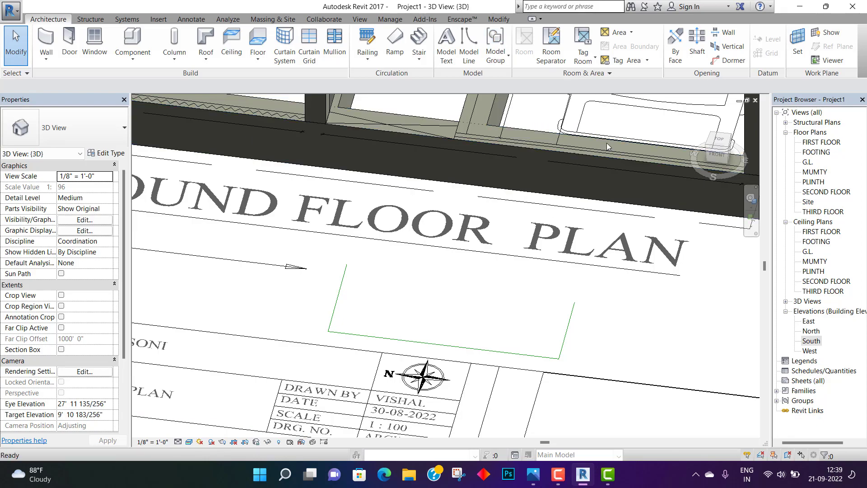
scroll(595, 165, "down", 3)
middle_click_drag(592, 168, 561, 428)
middle_click_drag(559, 285, 537, 459, "shift")
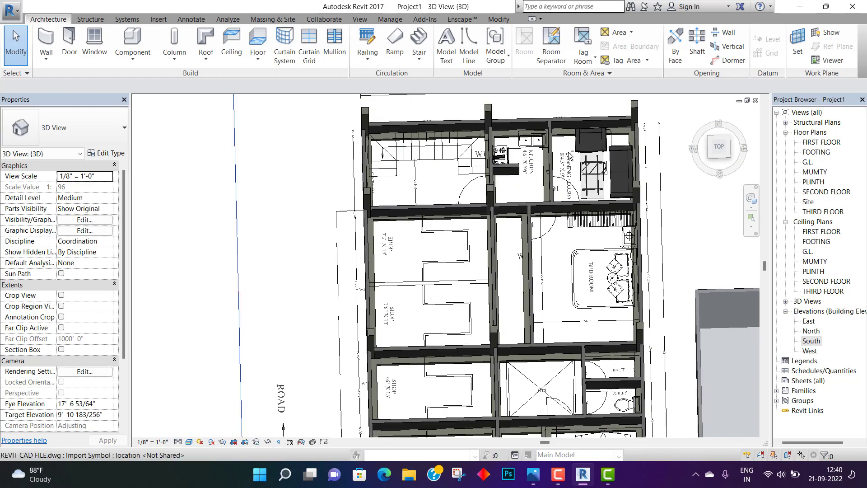
middle_click_drag(585, 142, 661, 110, "shift")
scroll(441, 320, "up", 4)
scroll(451, 389, "up", 5)
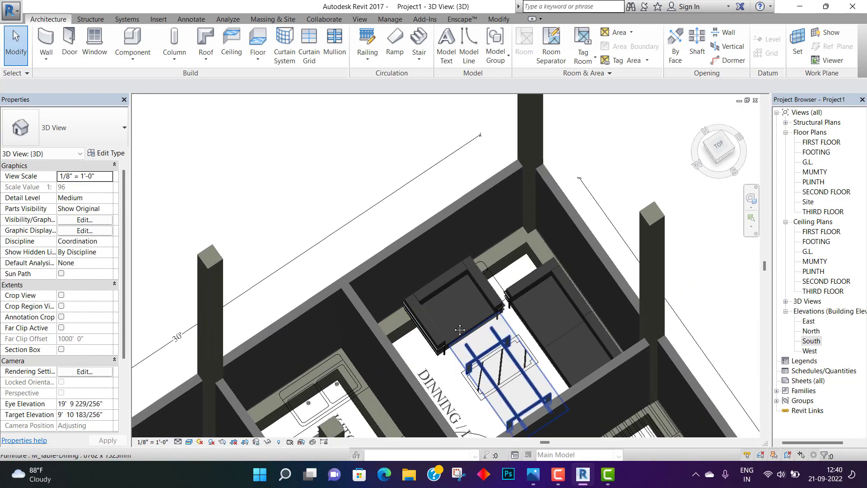
scroll(424, 325, "up", 3)
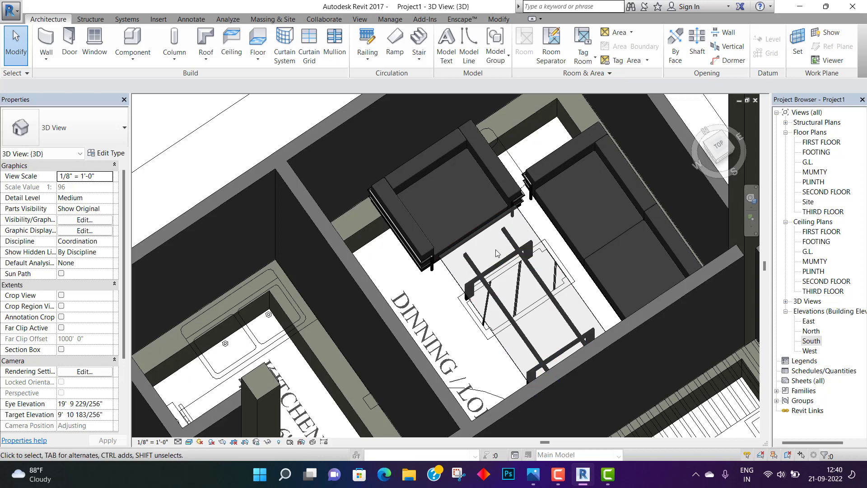
left_click(494, 65)
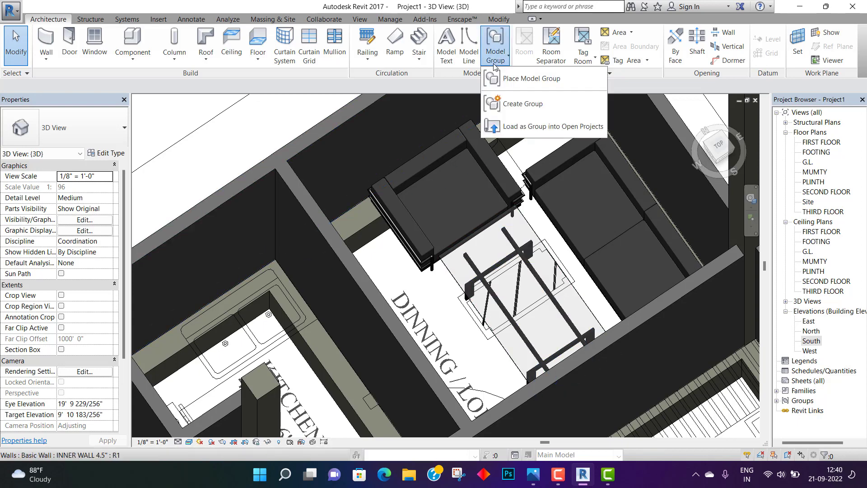
left_click(498, 104)
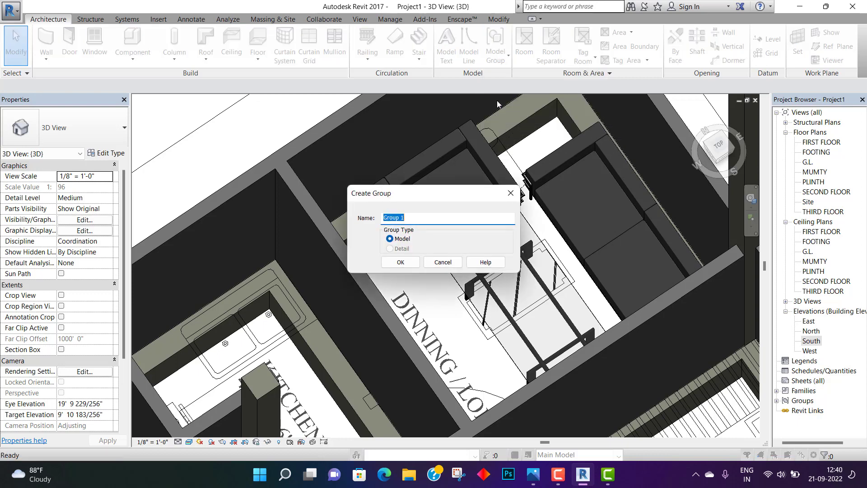
left_click(411, 262)
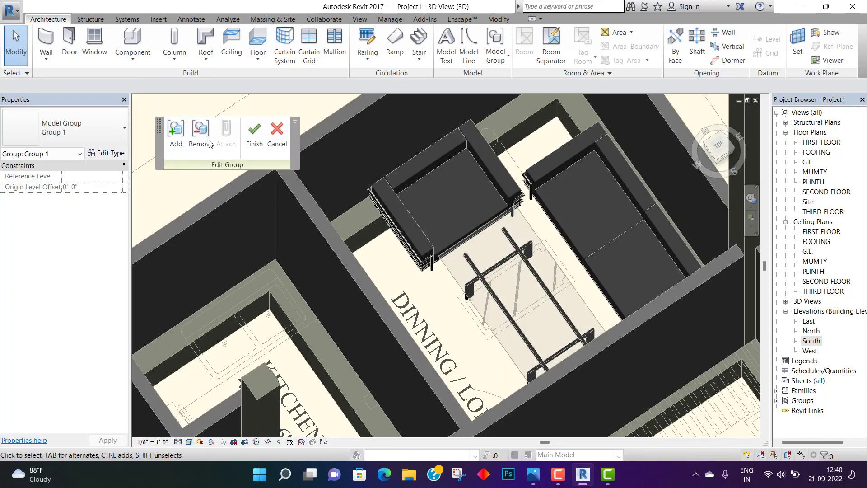
Add the single sofa, the long sofa and the table in the dining/lobby room to the group and finish it
left_click(176, 136)
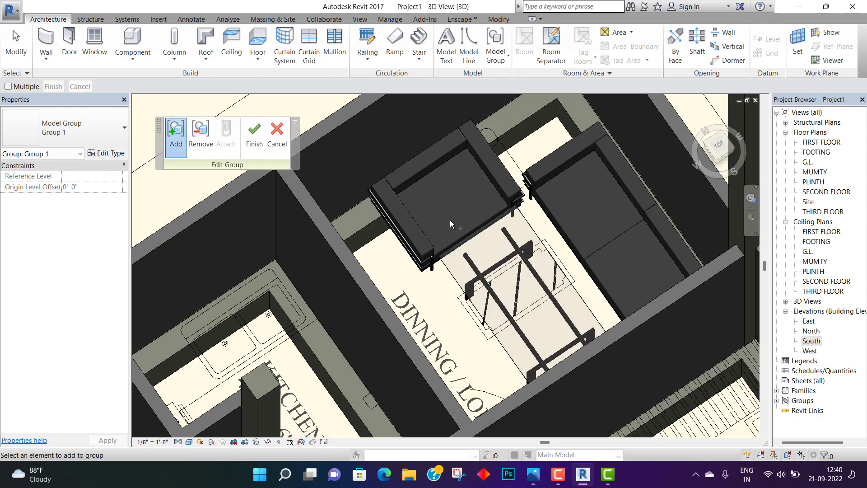
left_click(419, 255)
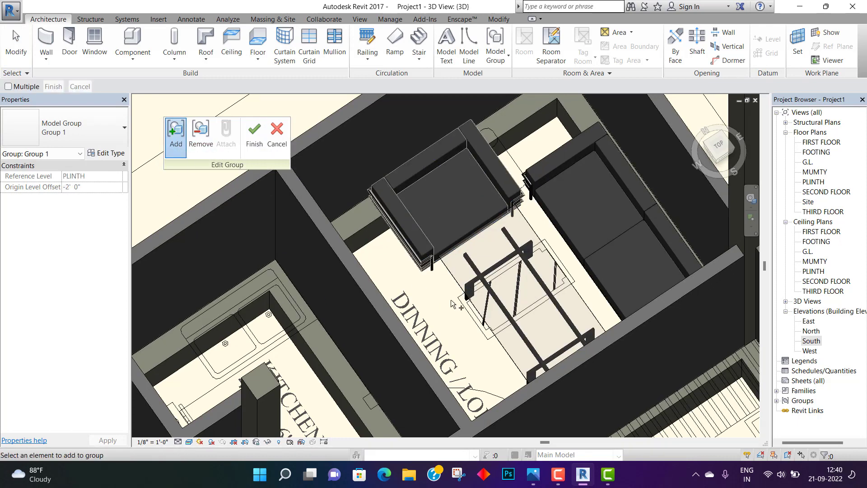
left_click(561, 171)
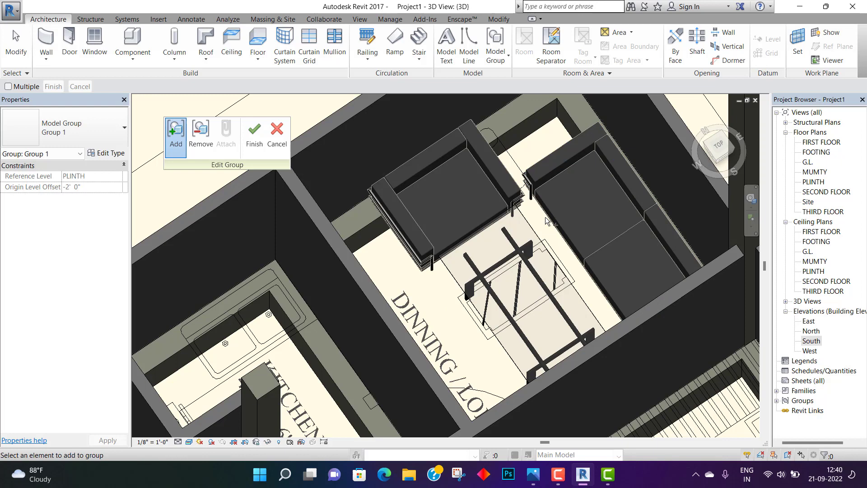
left_click(528, 277)
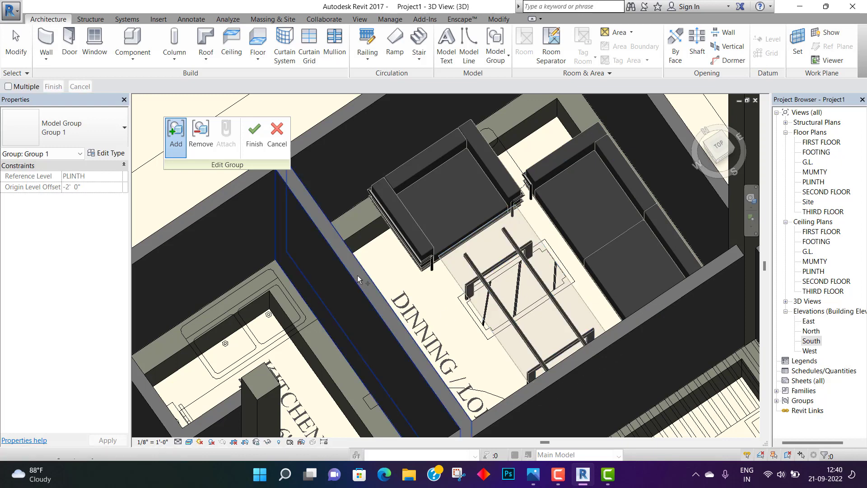
left_click(254, 134)
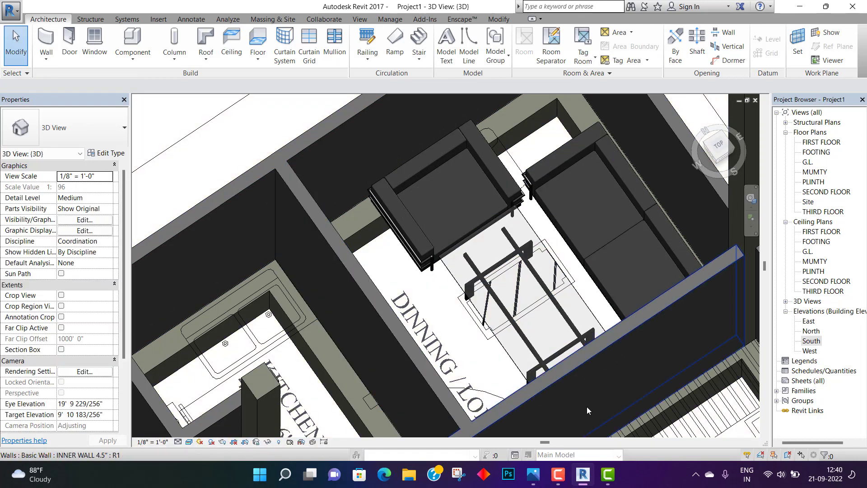
Select the dining/lobby furniture group, open it for editing, finish without edits and deselect it
left_click(445, 261)
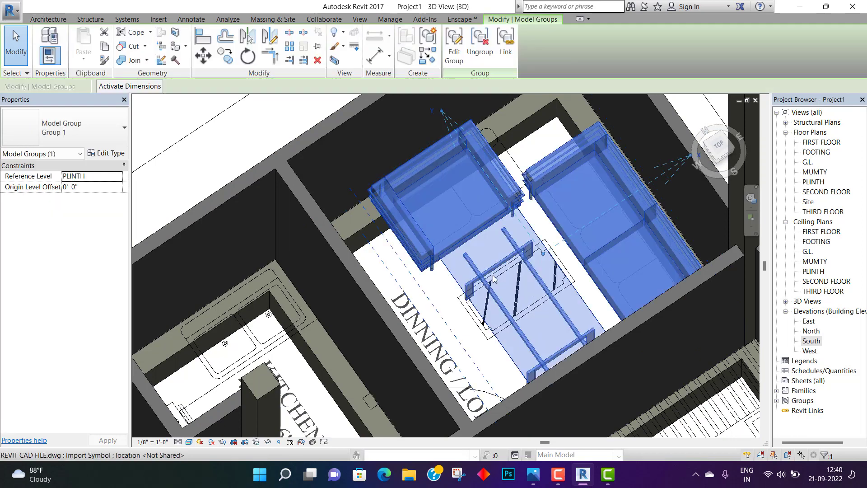
scroll(493, 275, "down", 2)
scroll(479, 274, "down", 3)
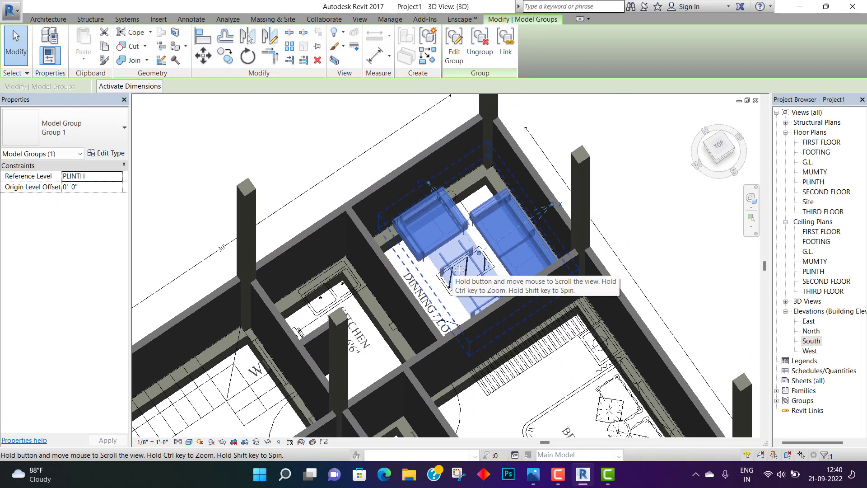
left_click(454, 36)
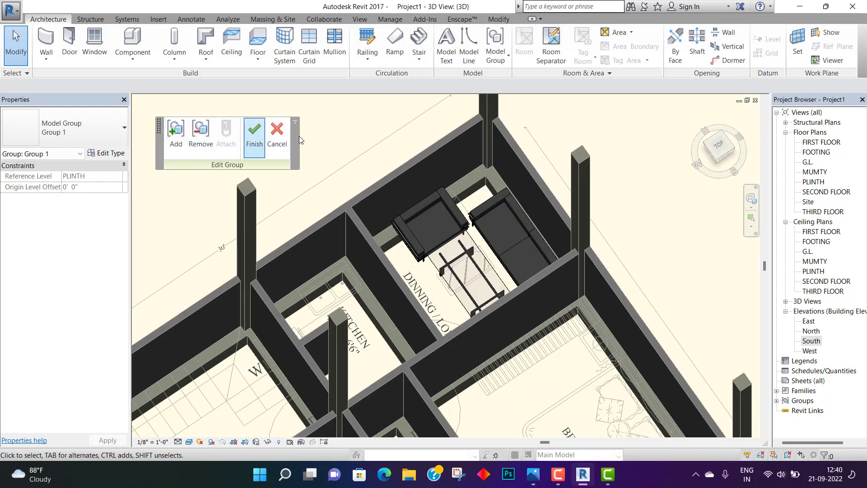
left_click(254, 144)
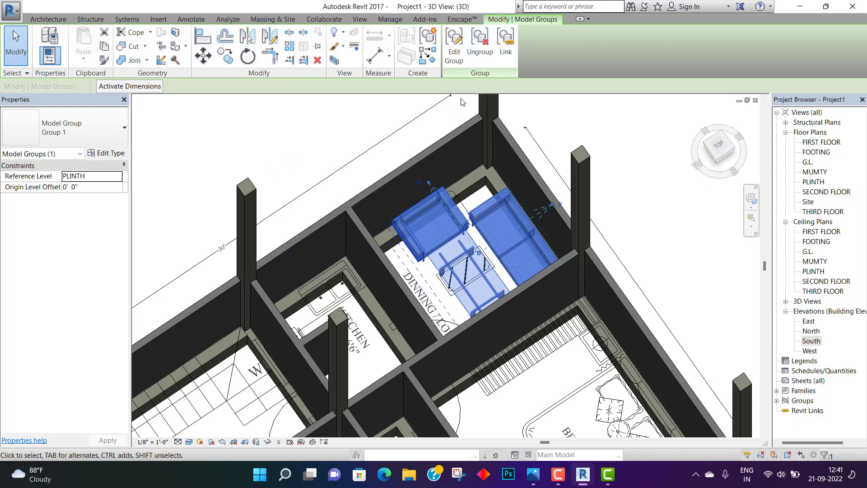
left_click(453, 43)
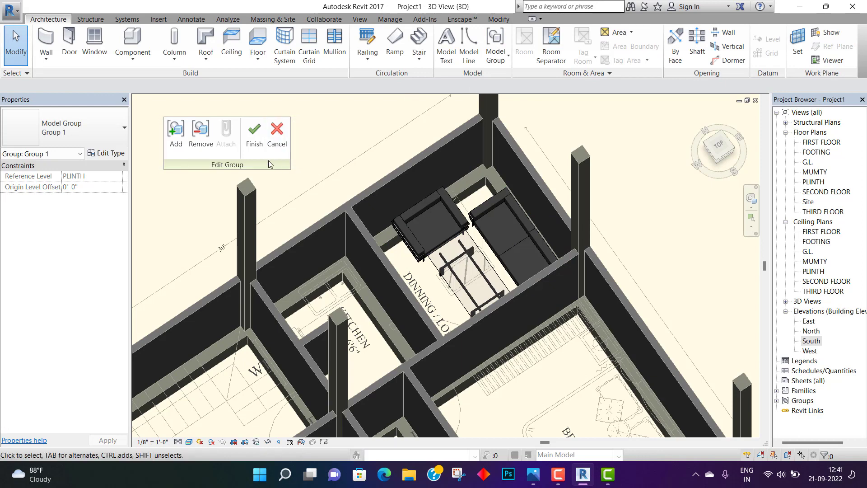
left_click(255, 132)
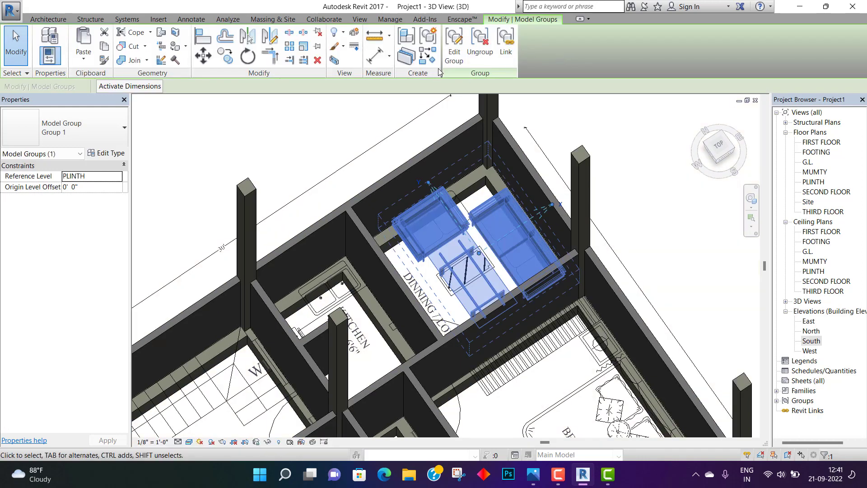
left_click(321, 139)
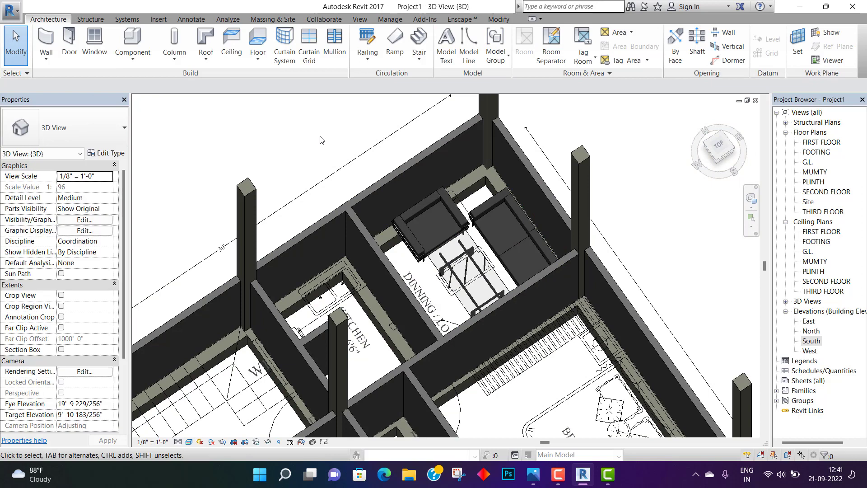
Place three copies of the furniture group on the open ground outside the house walls and end the placement
left_click(495, 45)
left_click(506, 80)
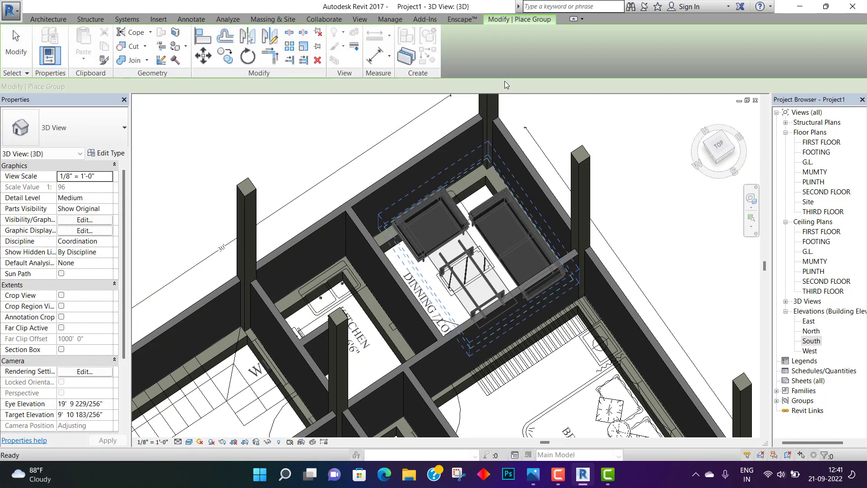
left_click(474, 254)
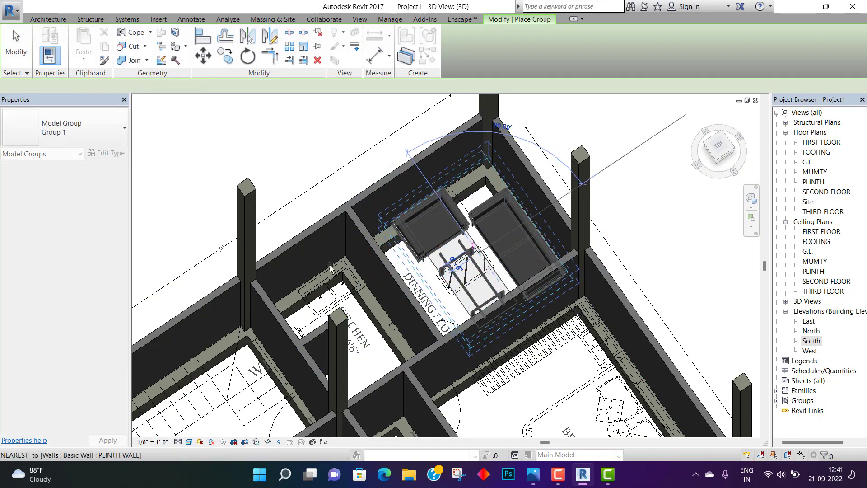
scroll(334, 266, "down", 2)
middle_click_drag(334, 266, 405, 198)
left_click(181, 159)
scroll(180, 159, "down", 2)
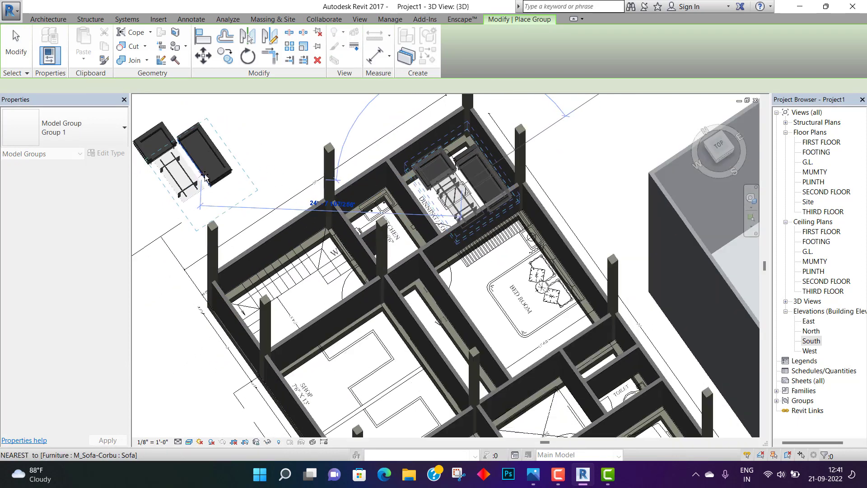
middle_click_drag(182, 159, 286, 172)
left_click(364, 119)
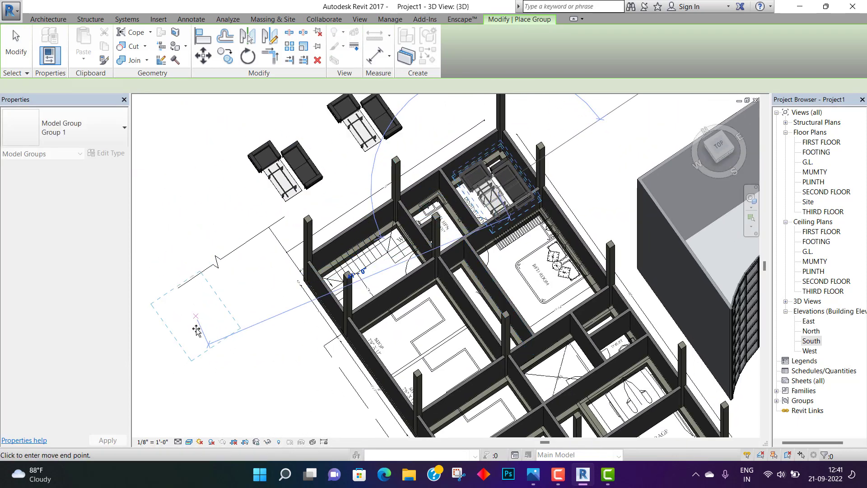
left_click(234, 323)
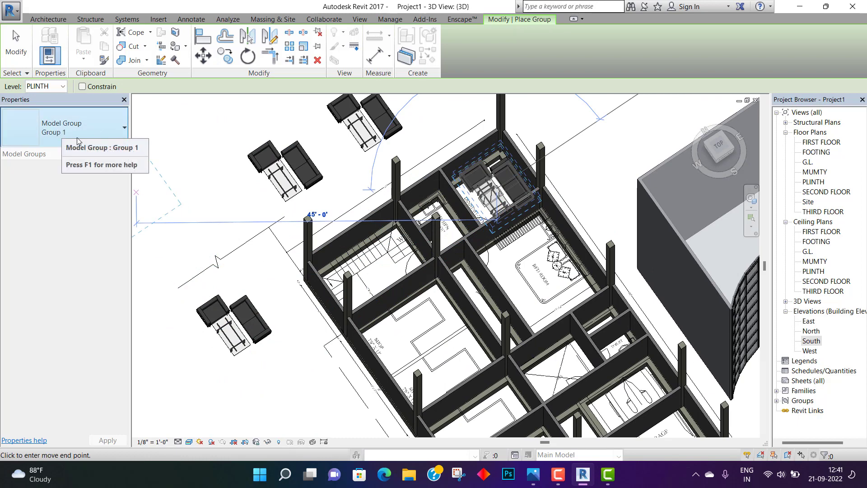
key("Escape")
Examine the placed furniture group copies outside the house close up, from a lower angle and together with the building
scroll(251, 374, "up", 5)
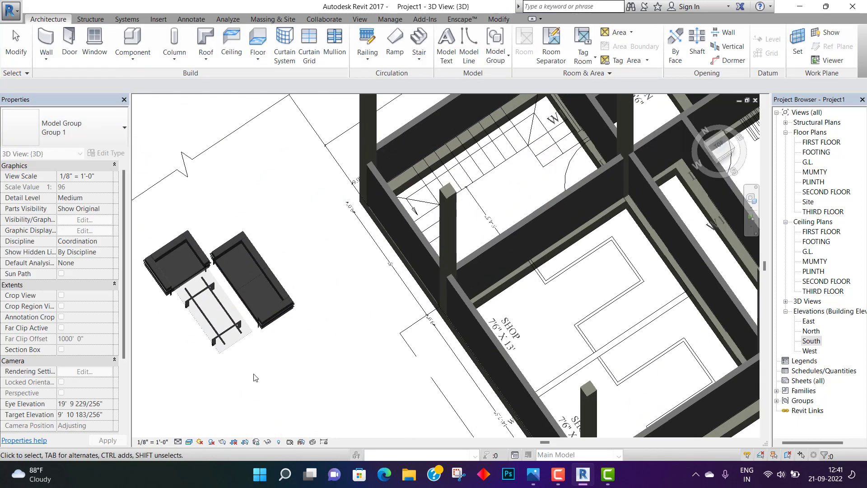
middle_click_drag(252, 374, 464, 397)
scroll(465, 397, "down", 4)
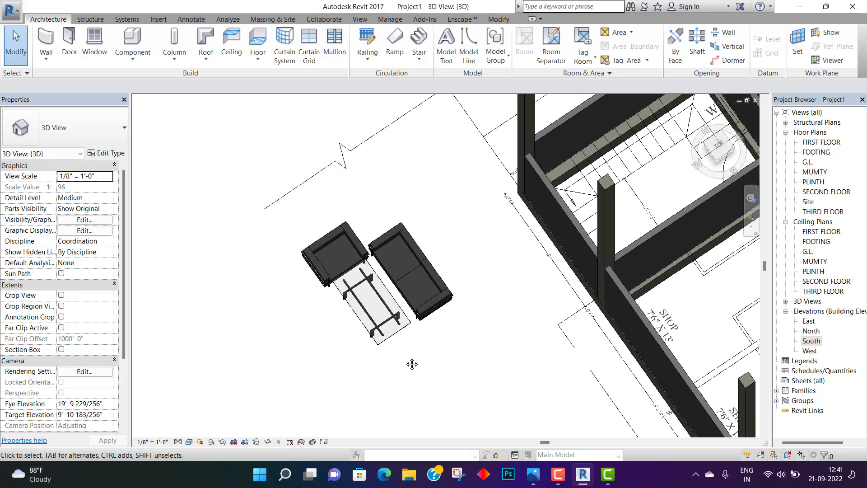
middle_click_drag(411, 364, 421, 242, "shift")
scroll(401, 301, "up", 3)
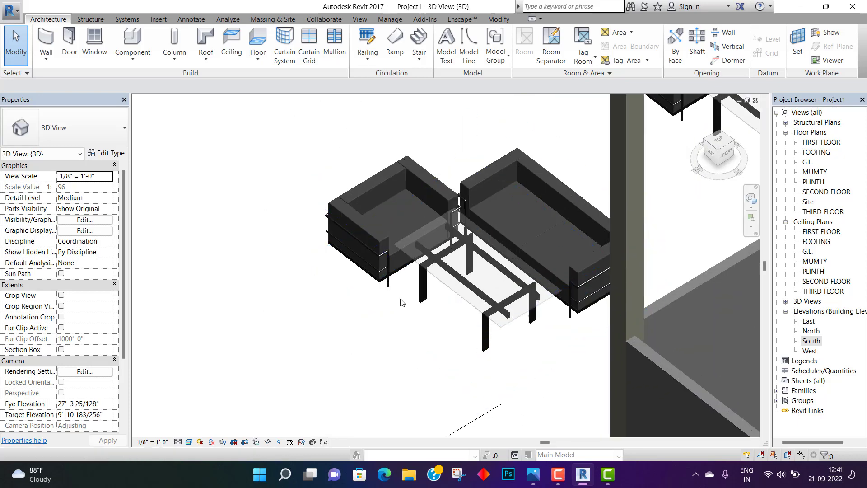
scroll(345, 294, "down", 5)
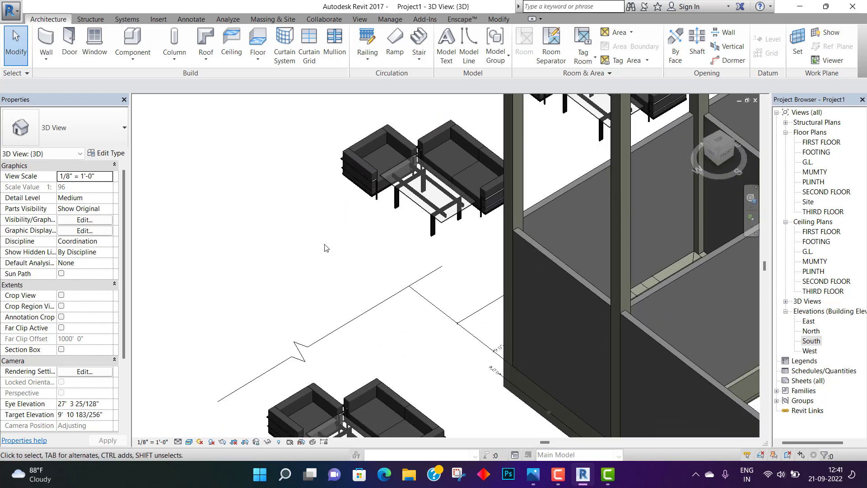
scroll(326, 248, "down", 3)
middle_click_drag(326, 248, 320, 214)
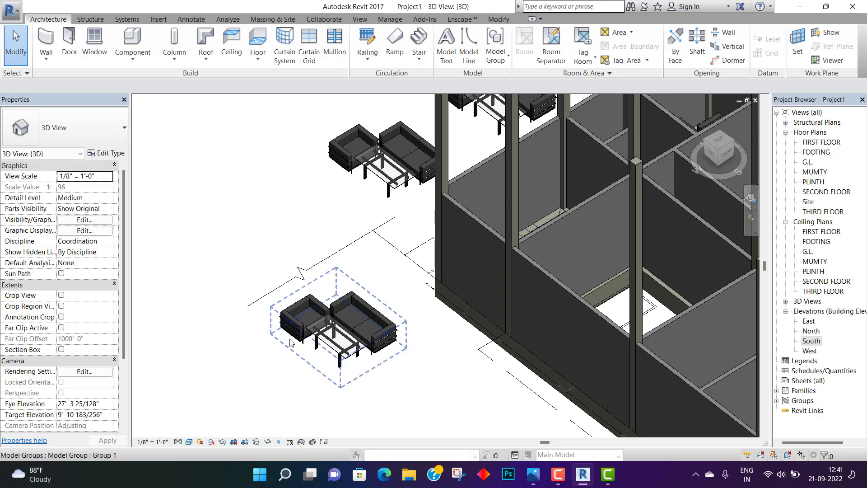
scroll(429, 316, "up", 3)
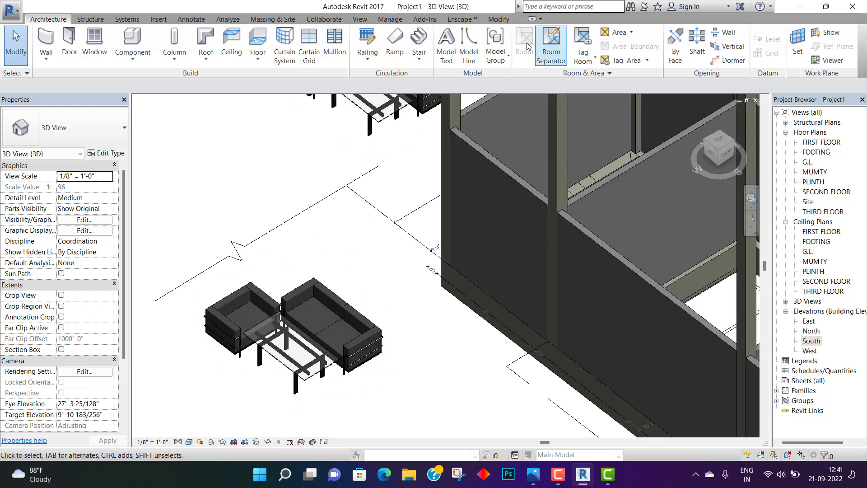
Try to load the model as a group into other open projects and dismiss the message
left_click(495, 48)
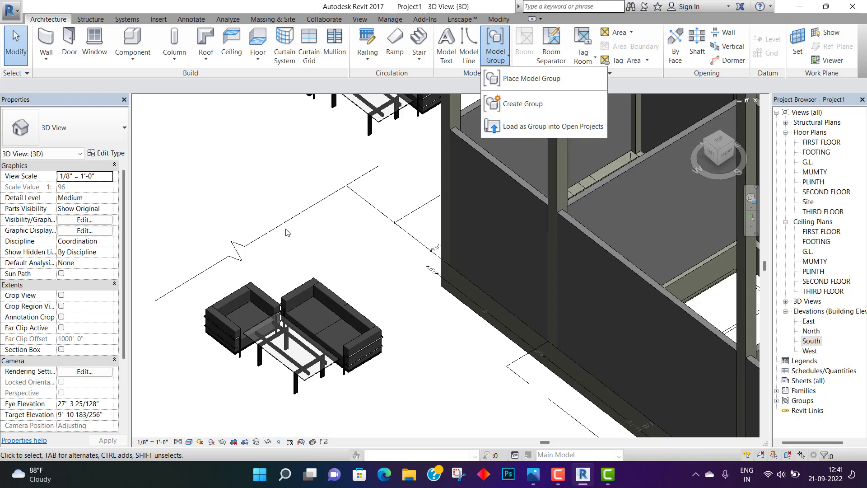
left_click(554, 126)
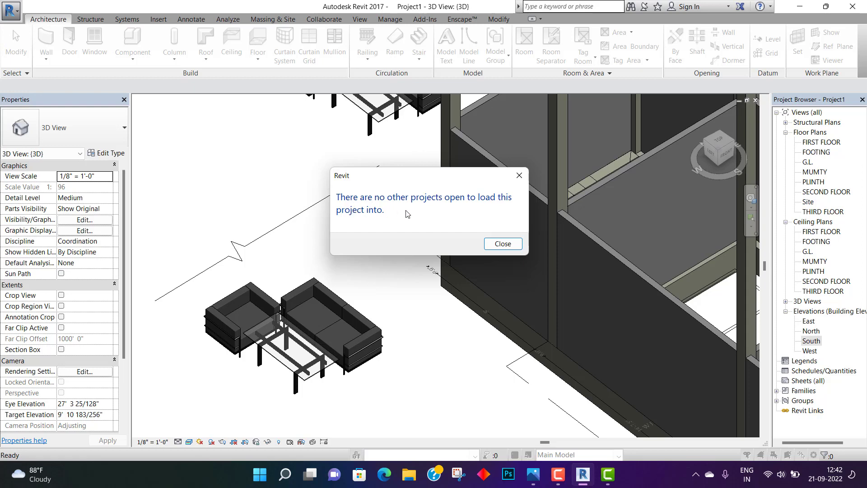
left_click(503, 244)
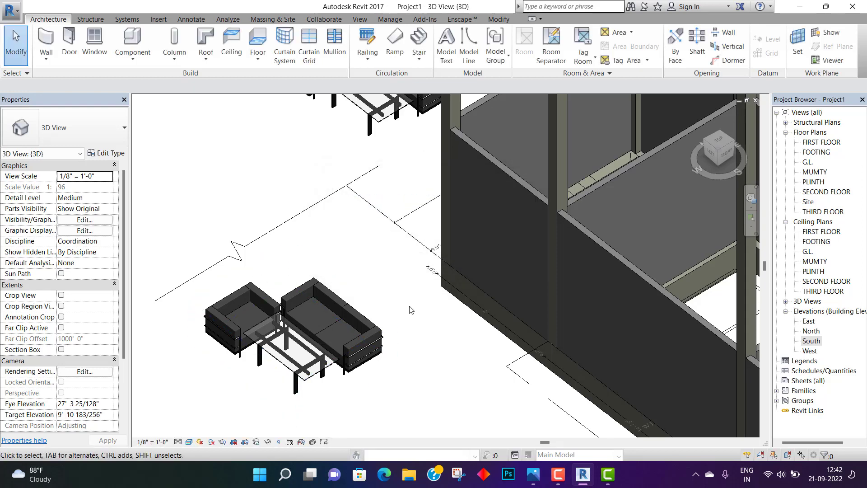
scroll(401, 315, "down", 4)
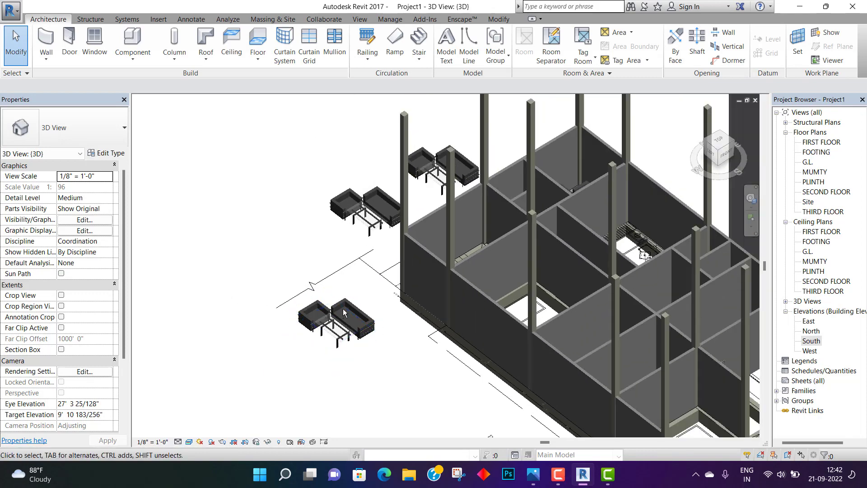
Examine the furniture group copies, the house and the curved curtain system mass from several angles and distances
middle_click_drag(345, 313, 326, 375, "shift")
middle_click_drag(381, 290, 353, 301)
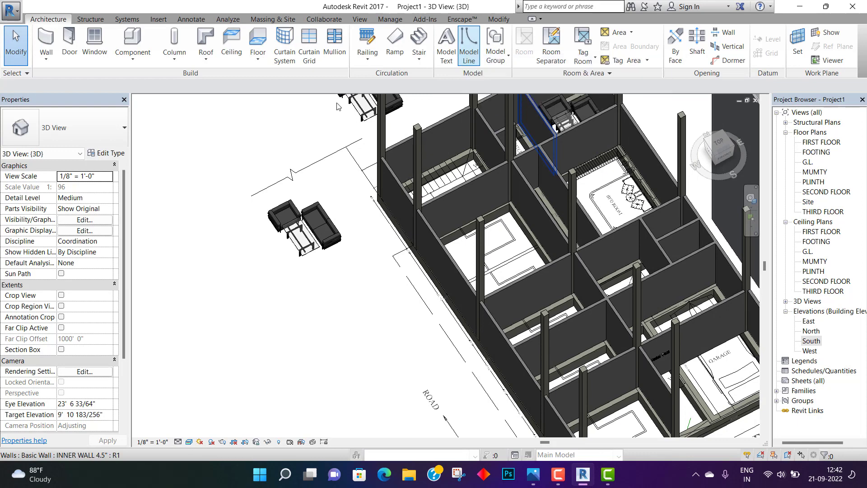
scroll(212, 278, "down", 5)
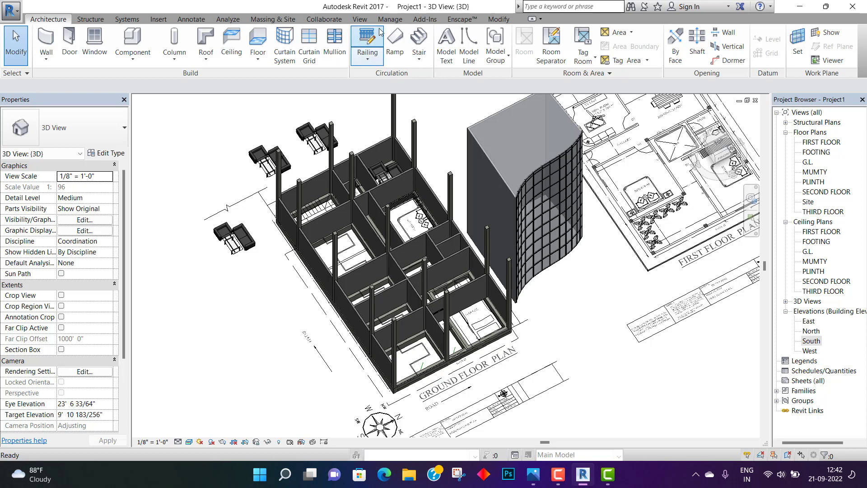
middle_click_drag(503, 331, 447, 293)
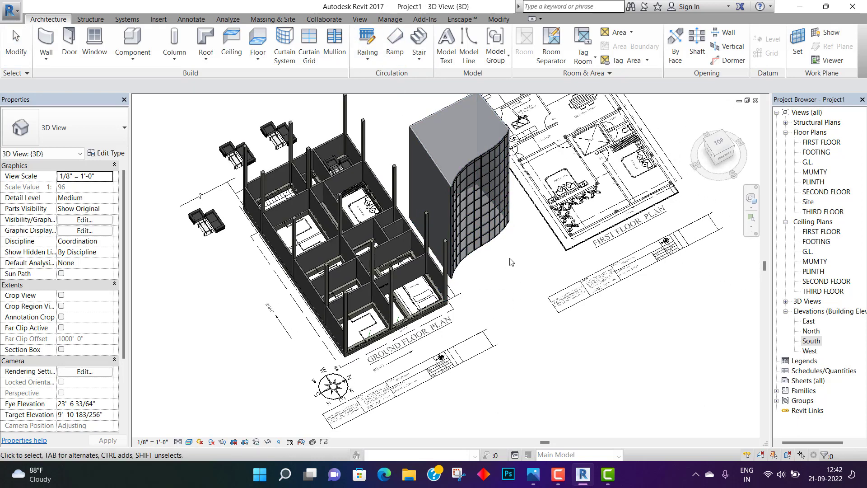
scroll(480, 144, "up", 3)
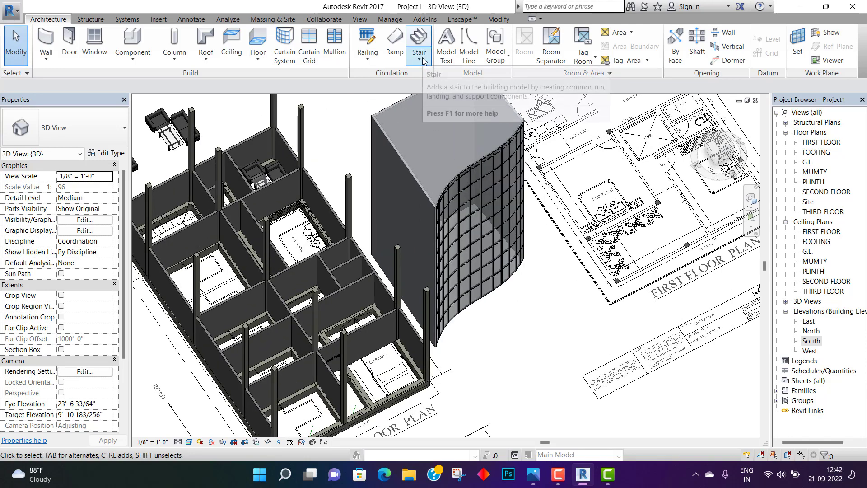
scroll(485, 160, "up", 2)
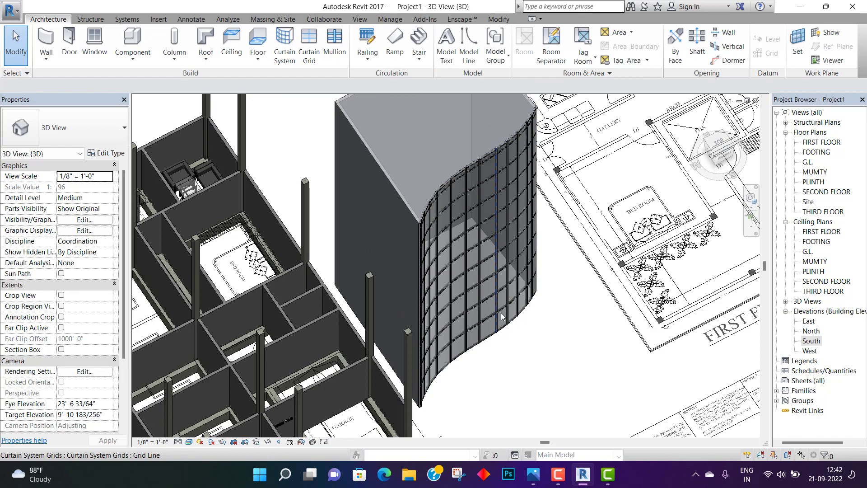
middle_click_drag(501, 315, 440, 280, "shift")
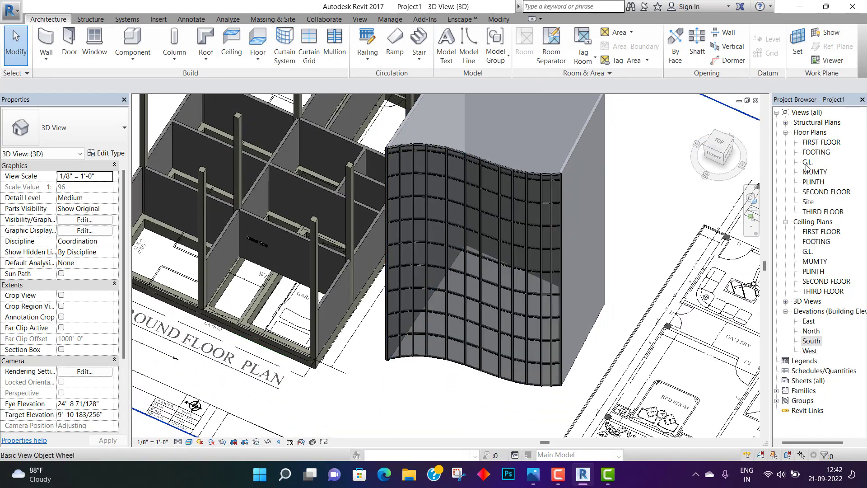
In the PLINTH floor plan, create a stair by component with a U-shape winder run inside the curved mass outline and finish it
double_click(813, 182)
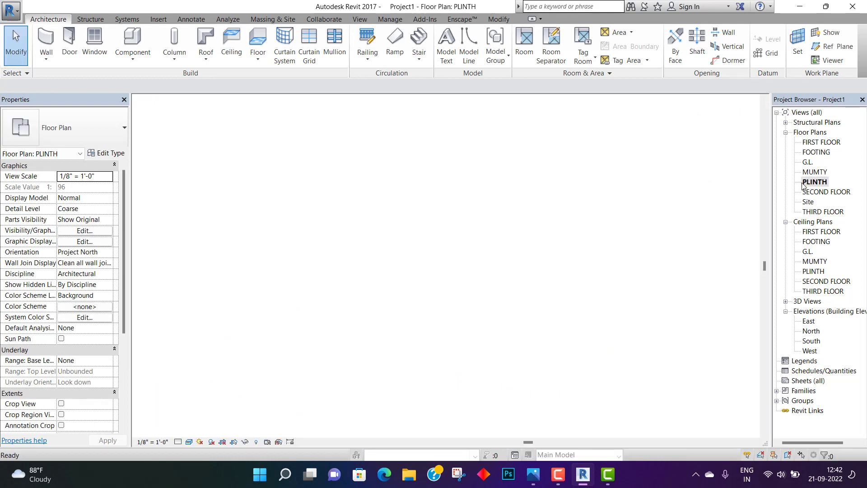
scroll(386, 208, "up", 4)
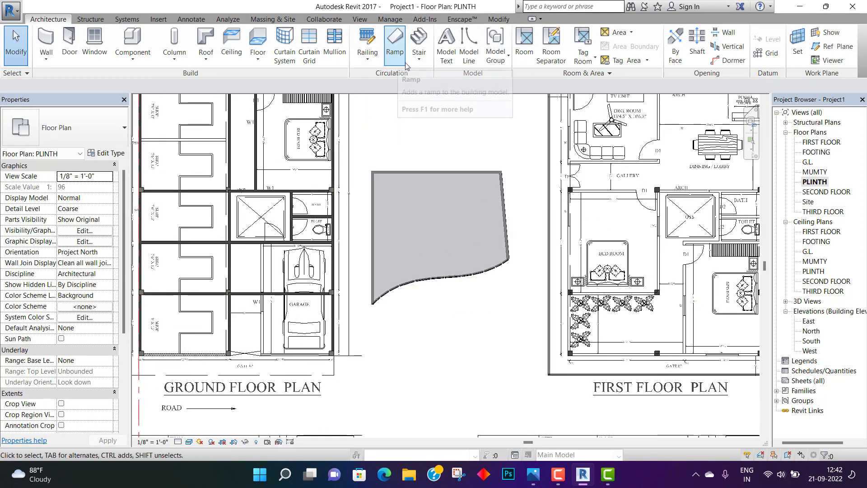
left_click(419, 60)
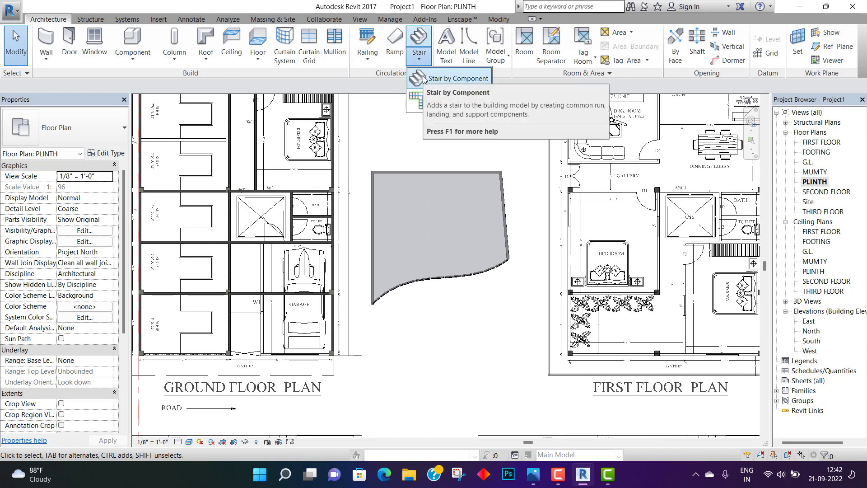
left_click(423, 78)
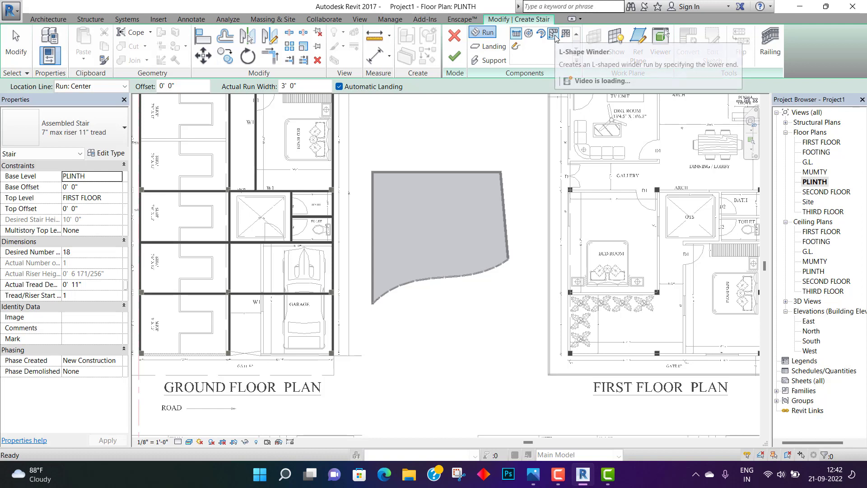
left_click(530, 36)
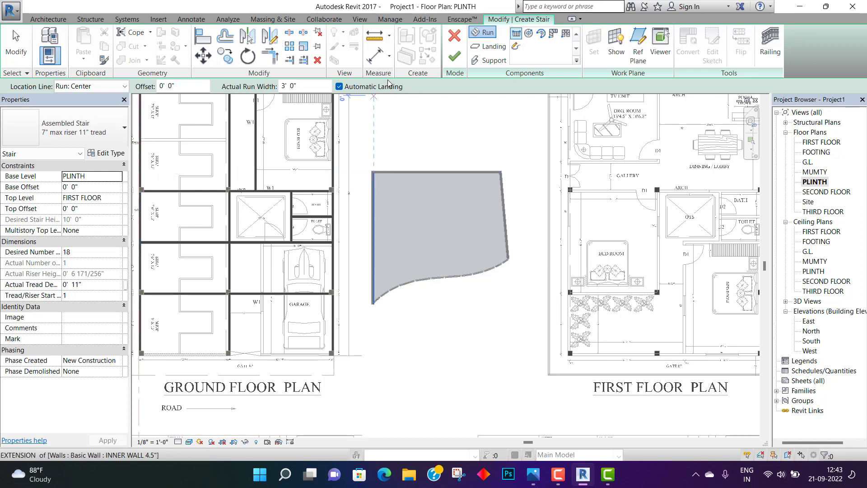
left_click(556, 35)
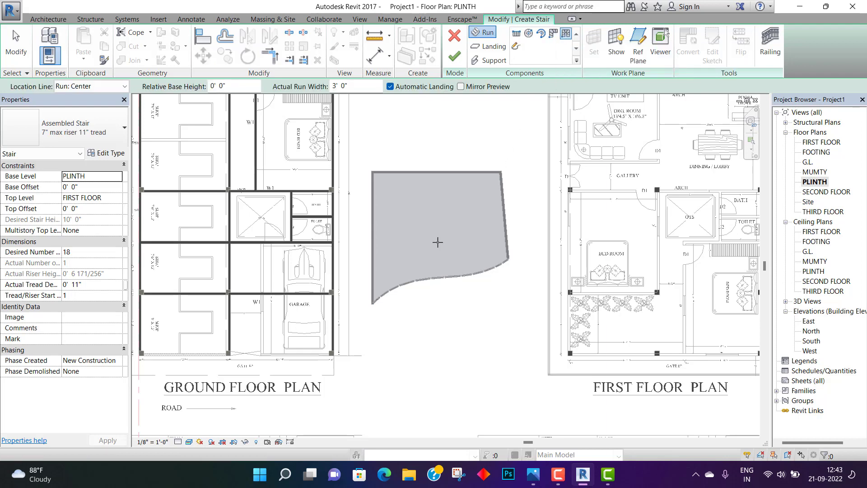
scroll(438, 239, "up", 2)
left_click(448, 262)
key("Escape")
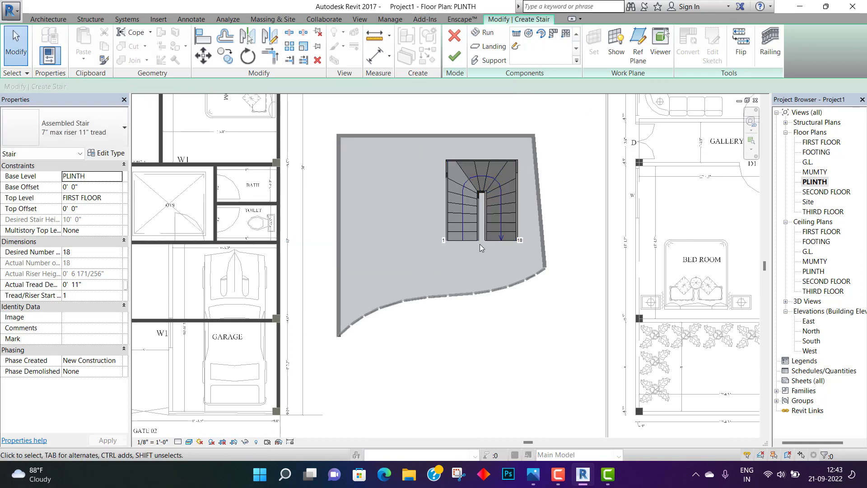
middle_click_drag(473, 295, 437, 328)
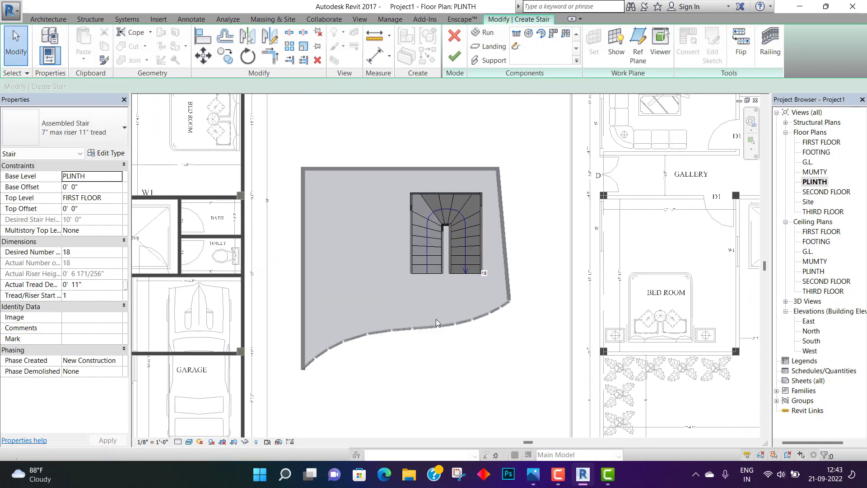
left_click(455, 56)
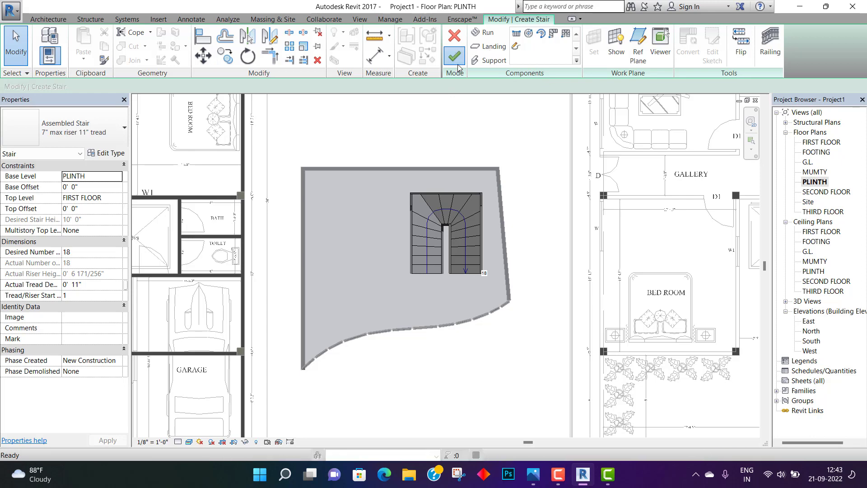
left_click(487, 405)
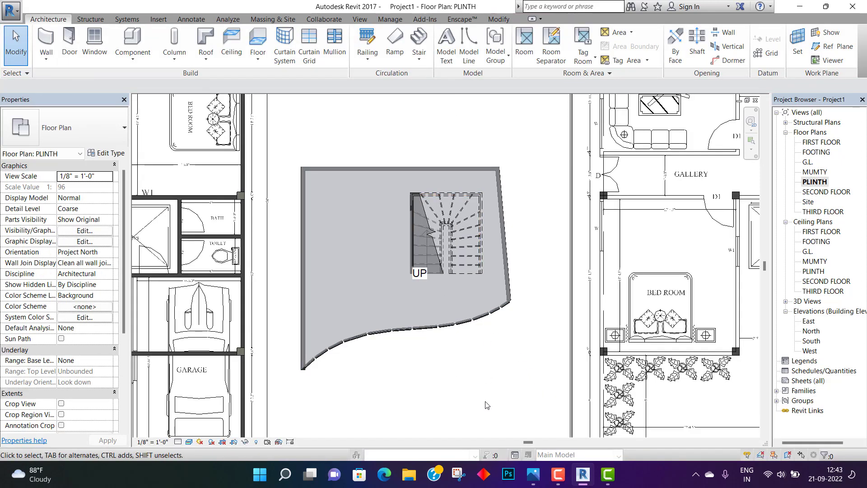
Review the winder stair's type properties for riser, tread and run width and its Stair Calculator, close them and deselect the stair
scroll(406, 228, "up", 2)
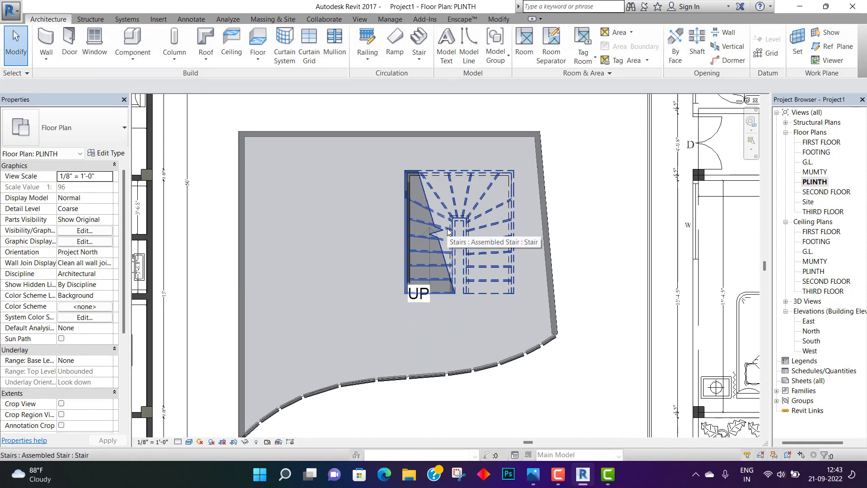
left_click(449, 232)
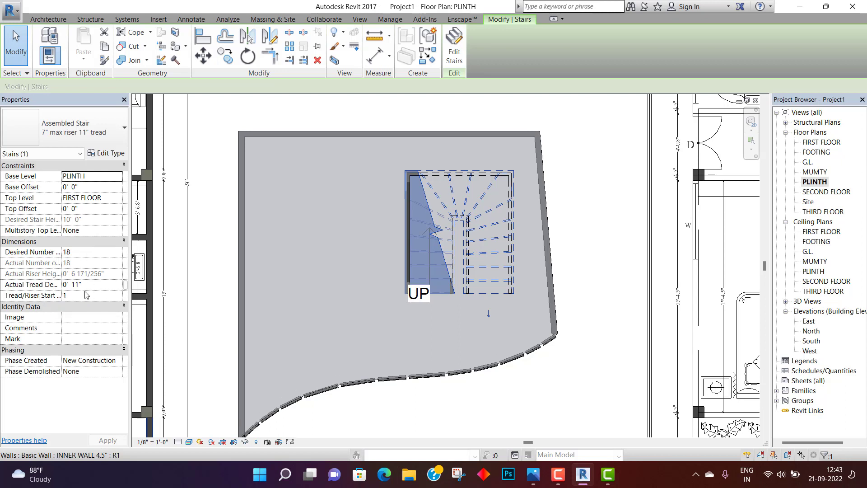
left_click(112, 155)
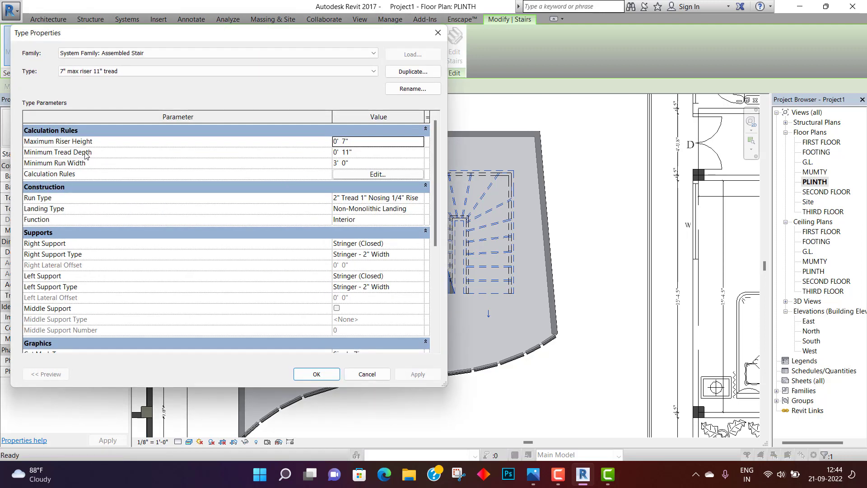
left_click(357, 142)
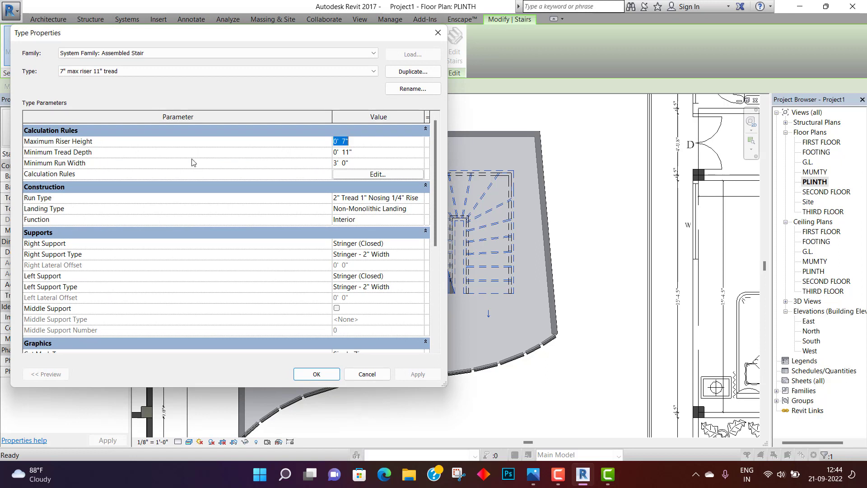
left_click(346, 163)
left_click(349, 174)
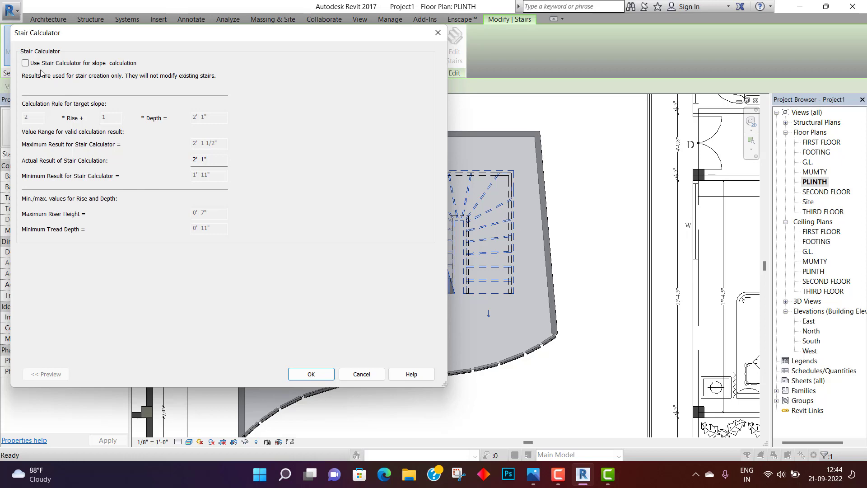
left_click(360, 373)
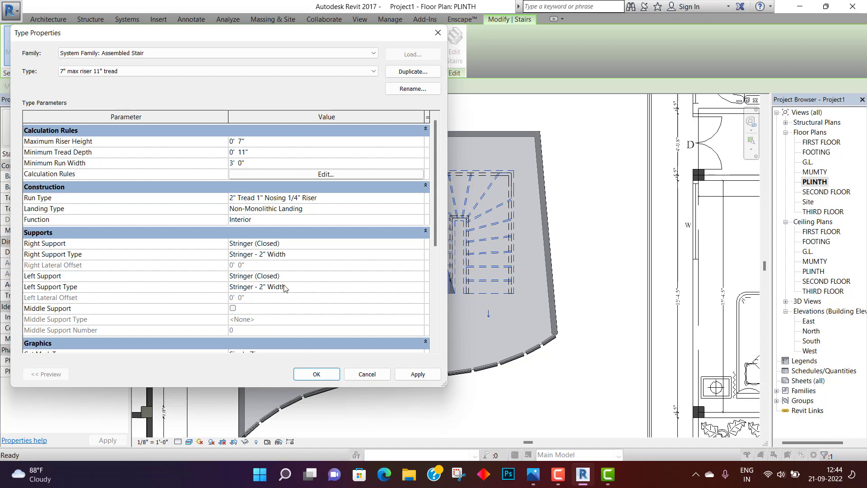
left_click(312, 375)
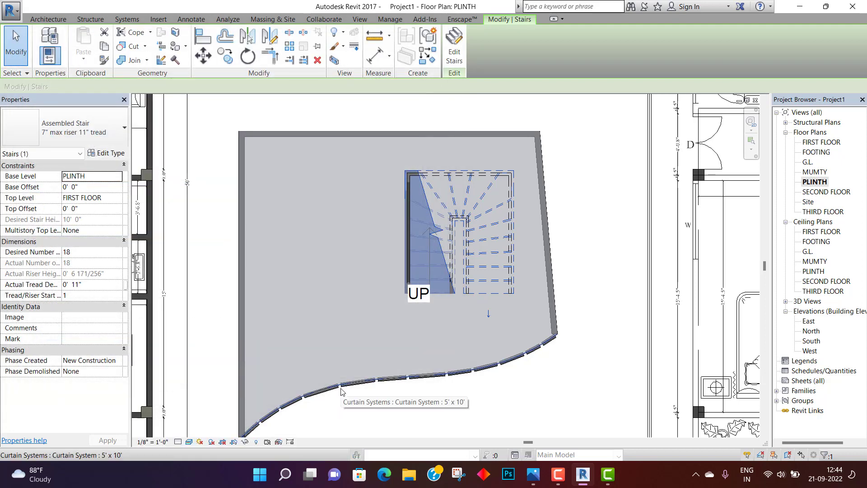
left_click(534, 404)
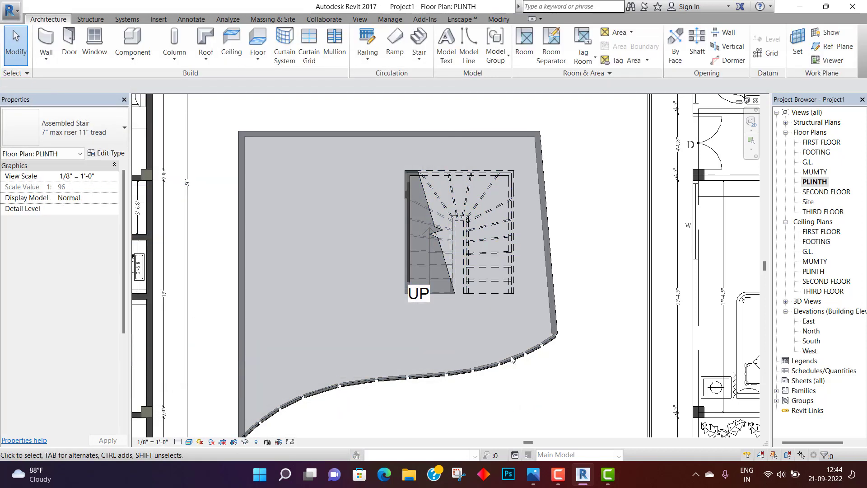
Select the winder stair again, inspect the properties and available types of its Non-Monolithic Landing, close everything and deselect it
left_click(479, 218)
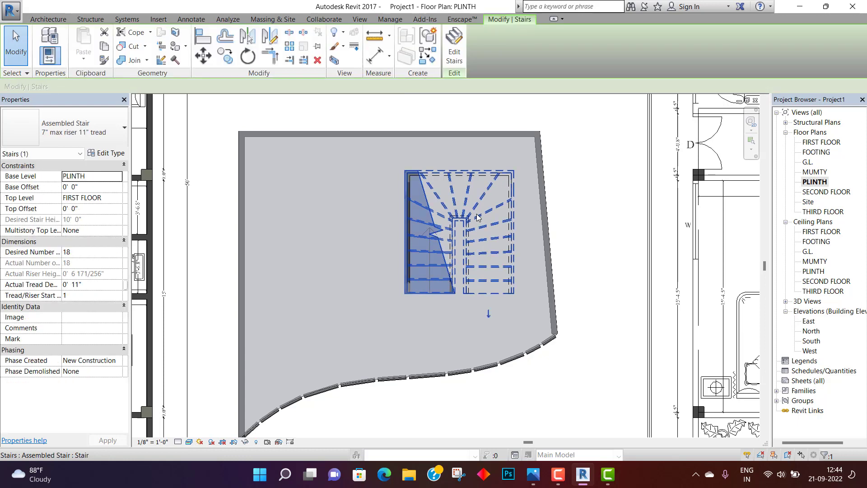
left_click(118, 153)
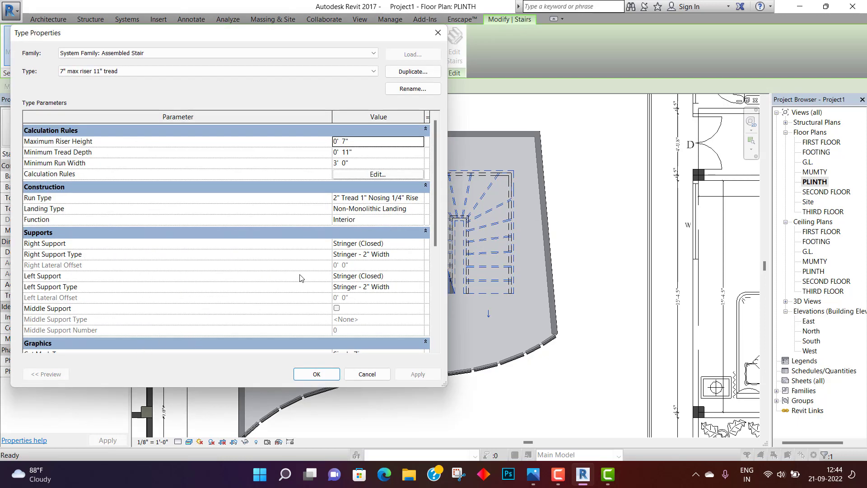
double_click(419, 209)
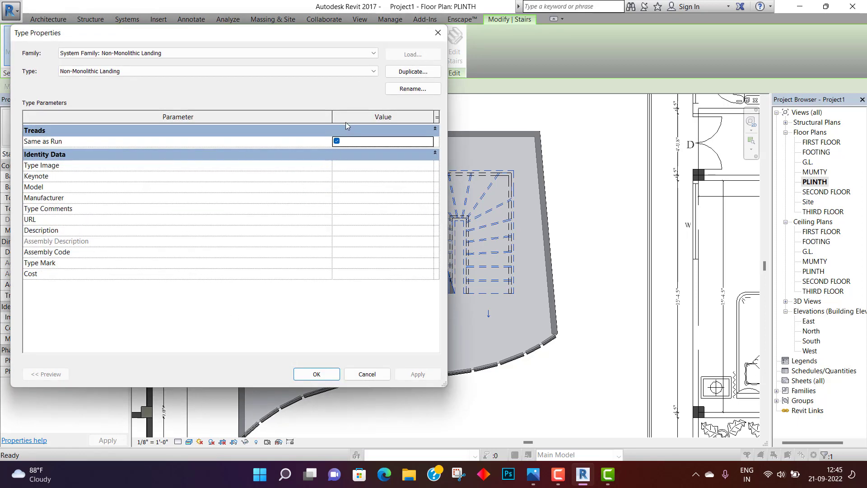
left_click(143, 71)
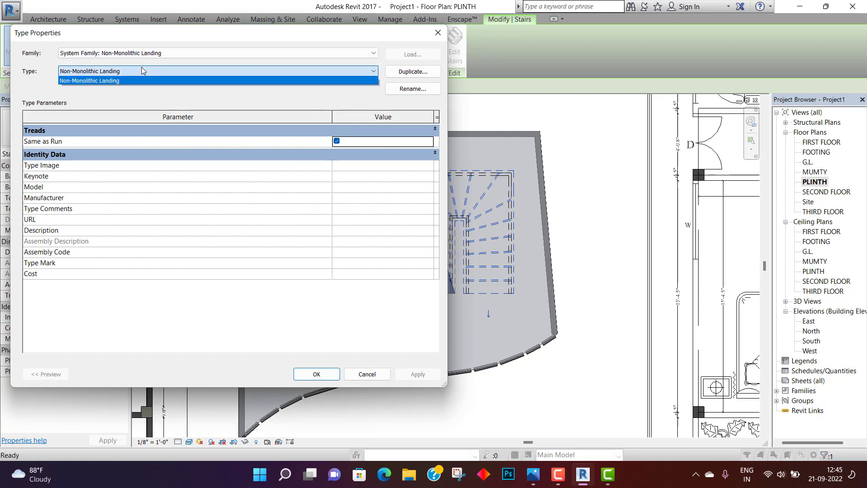
left_click(143, 71)
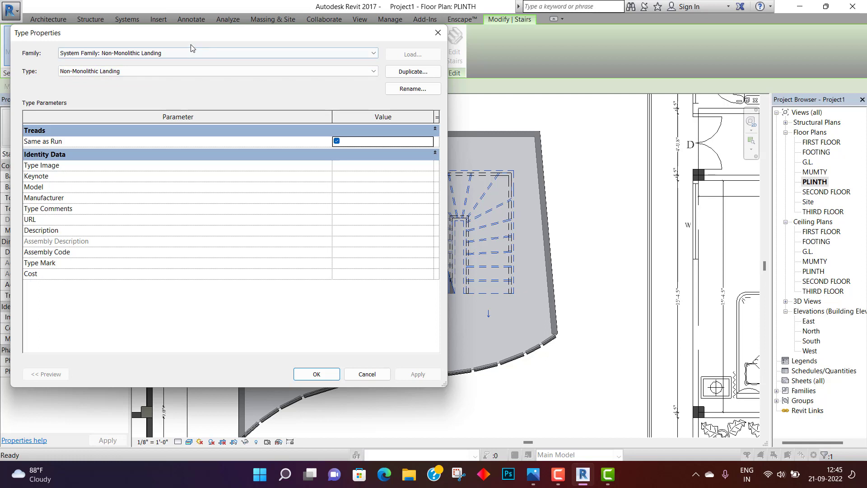
key("Escape")
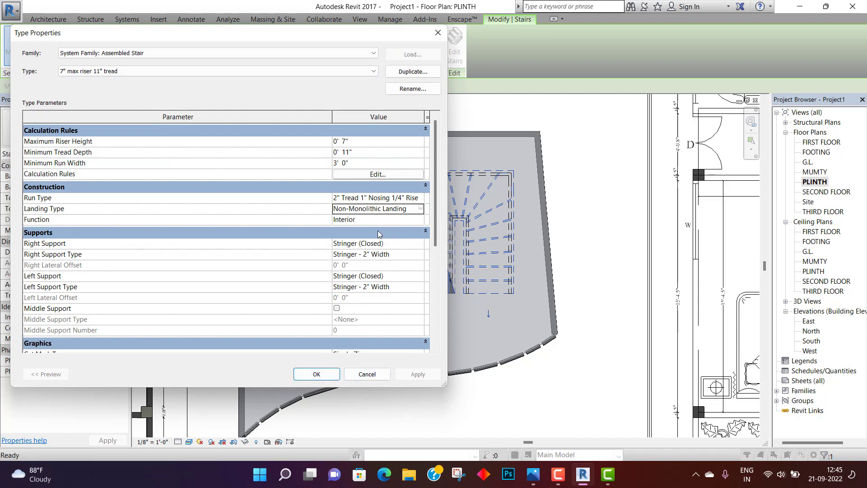
key("Escape")
key("Escape")
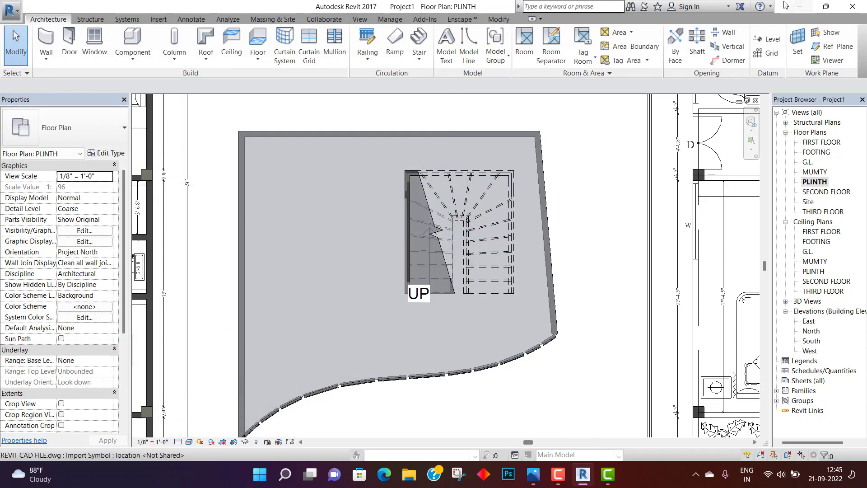
Switch to Google Chrome with one of the saved profiles and search Google for "monolithic staircase"
left_click(799, 7)
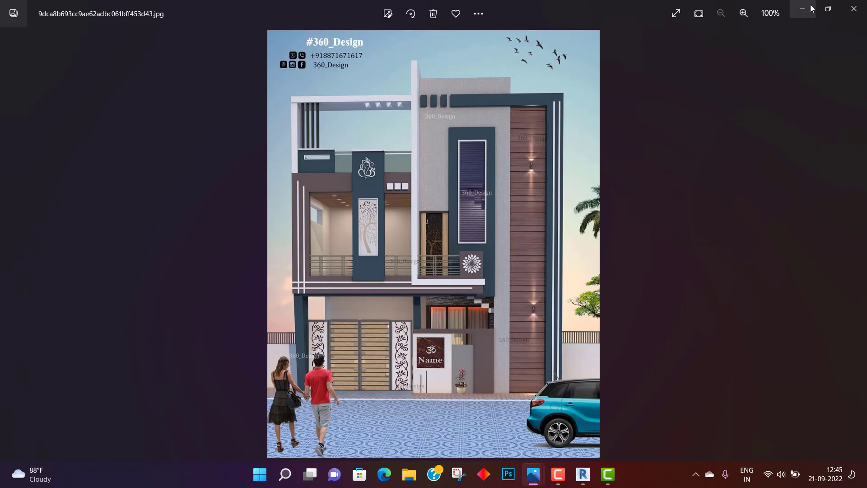
left_click(801, 8)
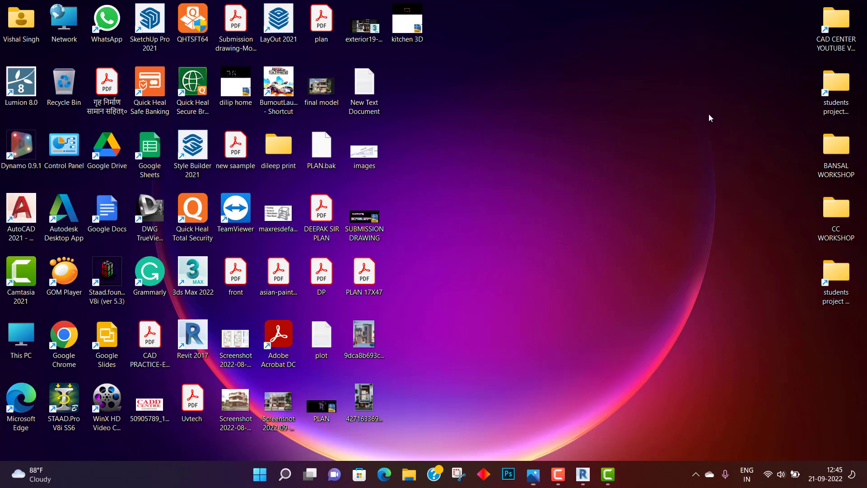
double_click(74, 356)
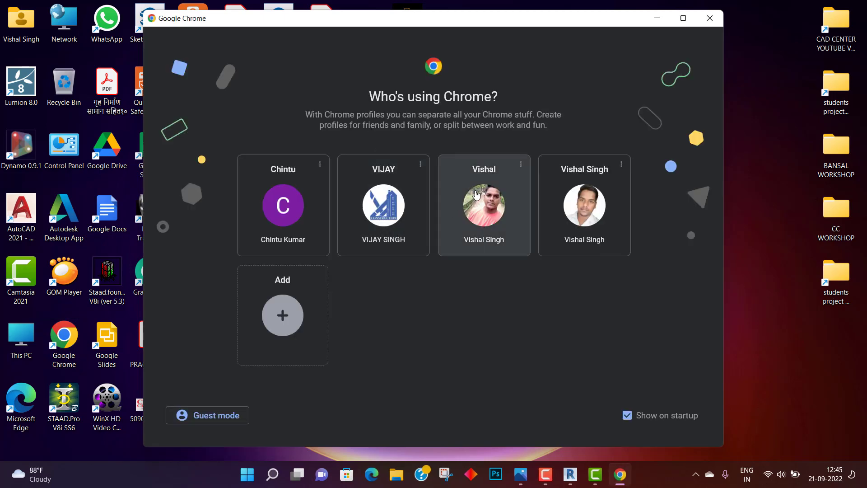
left_click(478, 235)
left_click(430, 238)
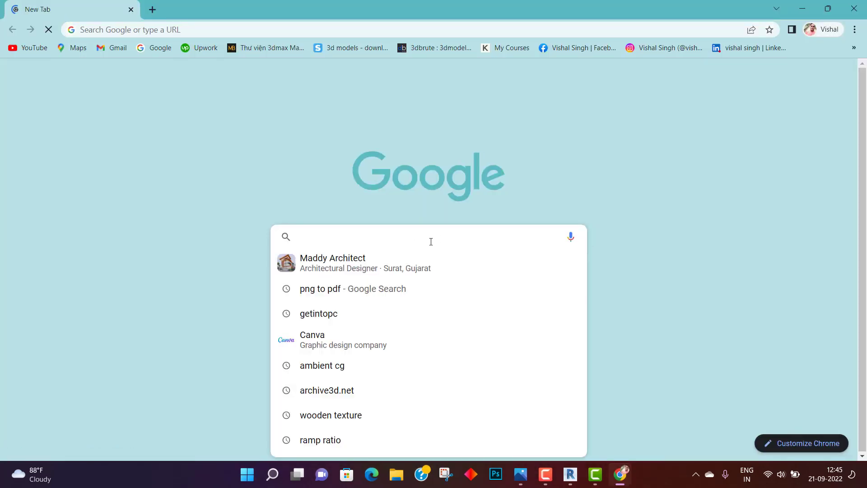
type("monio")
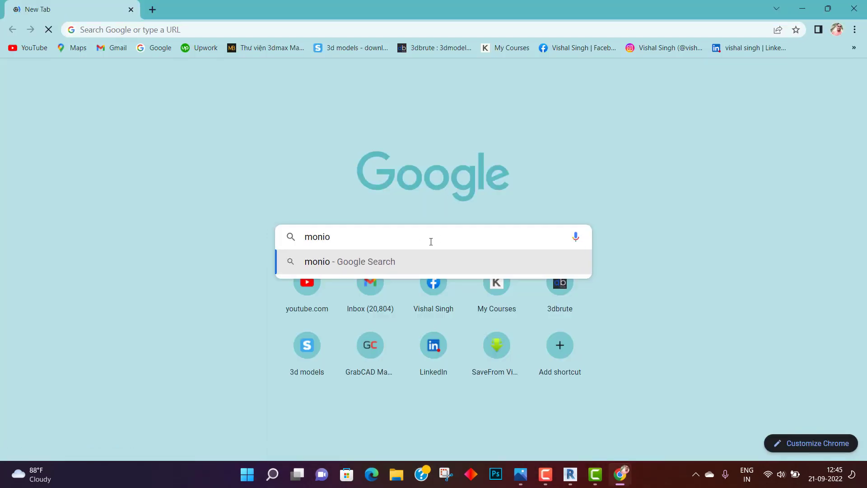
key("BackSpace")
key("BackSpace")
type("olithic sta")
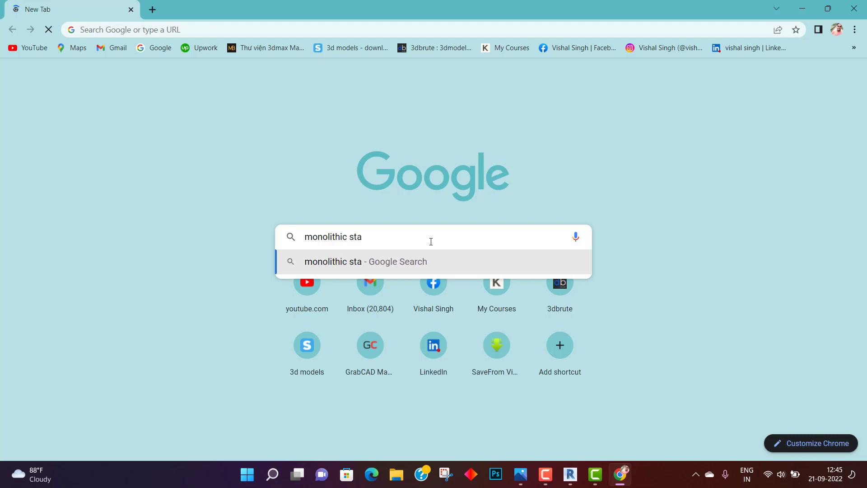
type("ircase")
key("Return")
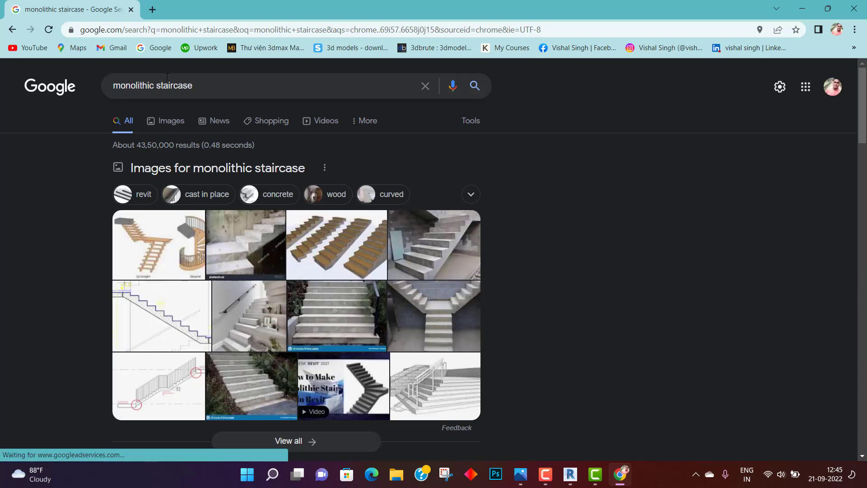
Refine the search to "monolithic landing staircase", view the Autodesk image of a stair with a landing slab and put the browser away
left_click(156, 86)
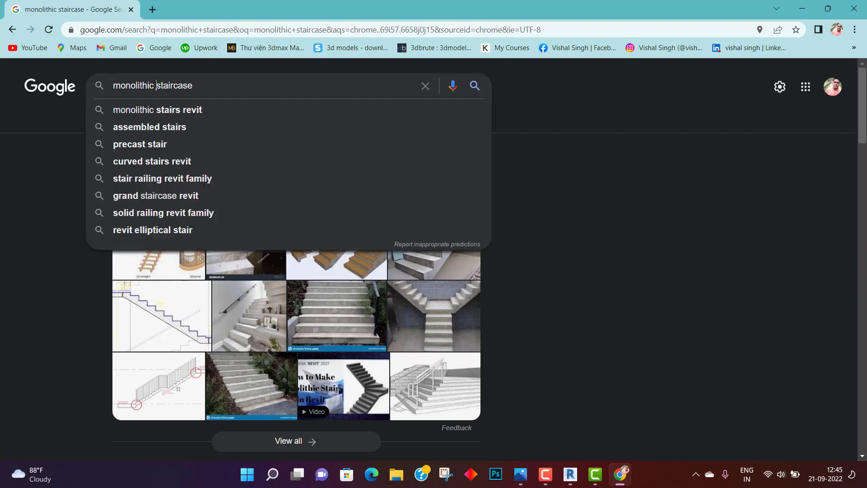
type("landing")
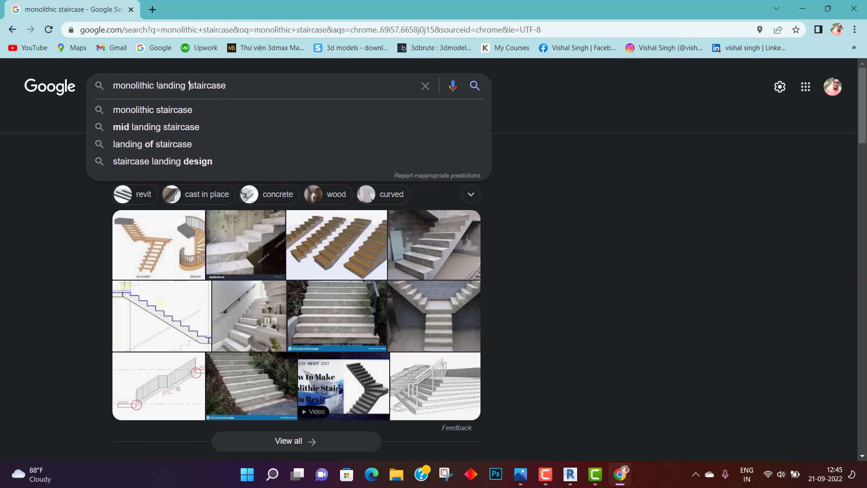
key("Return")
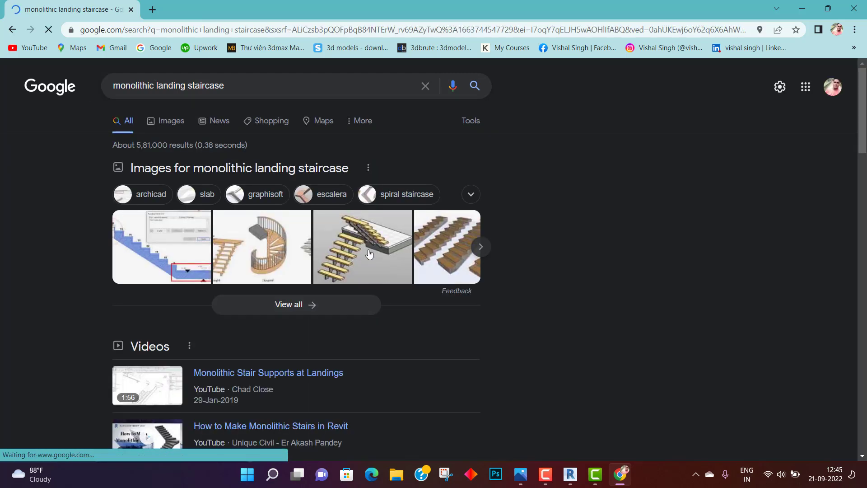
left_click(366, 251)
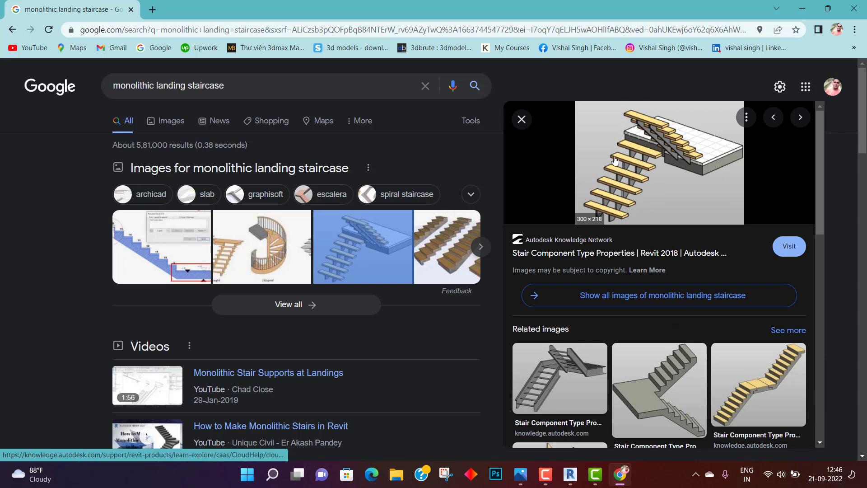
left_click(802, 8)
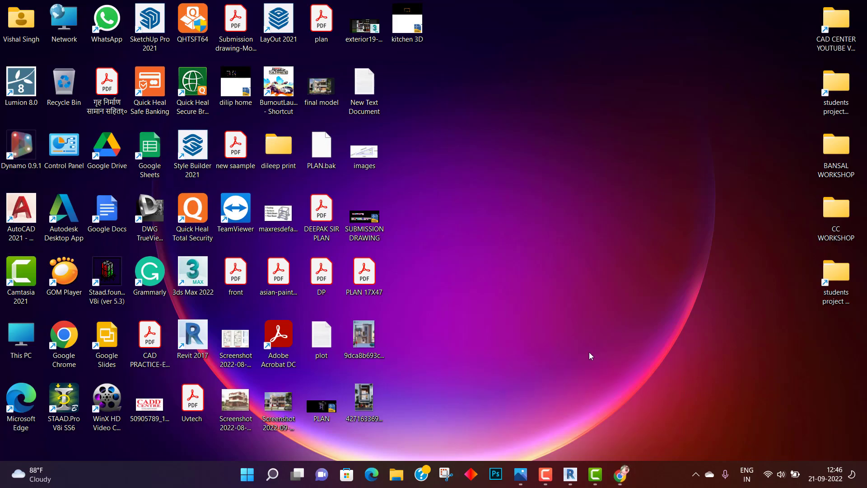
Return to Revit, open the default 3D view and examine the winder stair through the curved curtain system
left_click(576, 479)
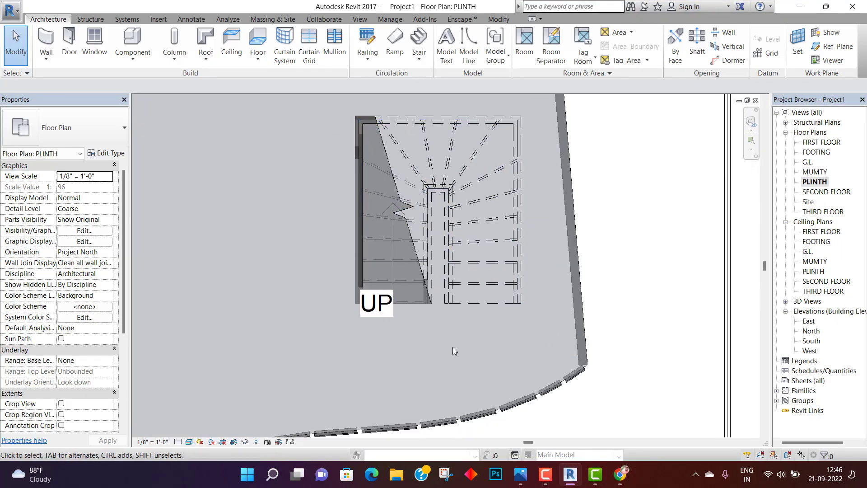
left_click(360, 19)
left_click(476, 38)
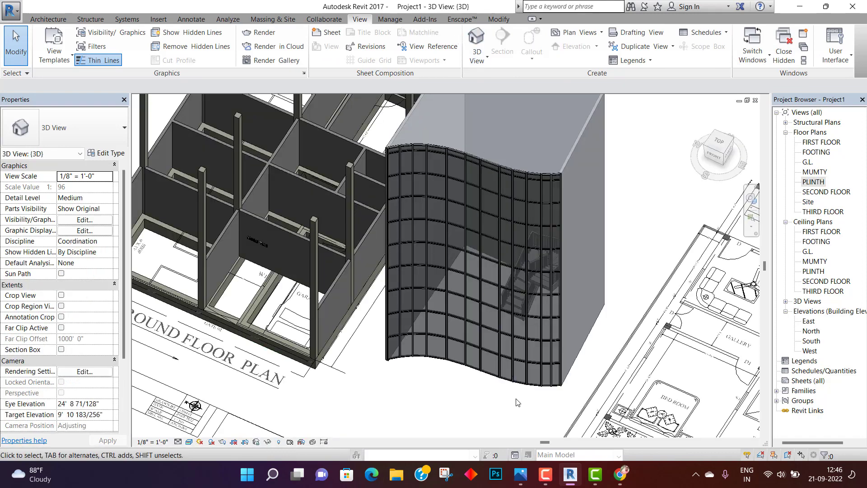
scroll(538, 297, "up", 5)
scroll(486, 283, "up", 6)
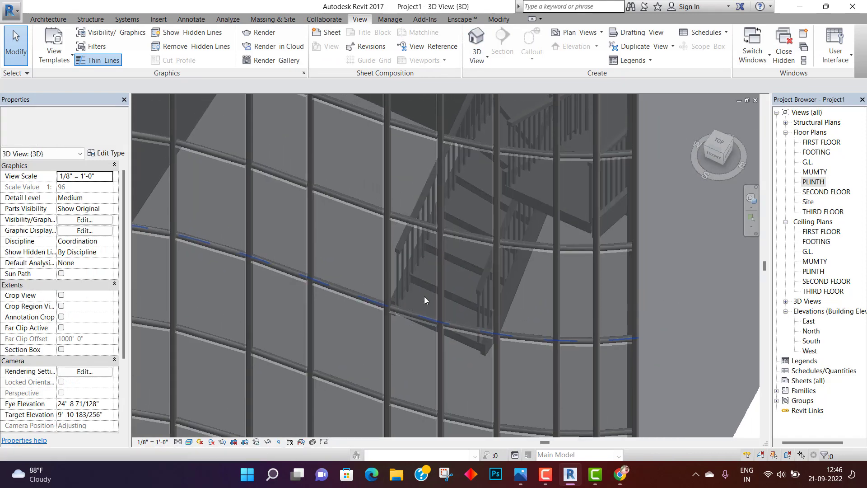
middle_click_drag(457, 277, 482, 354, "shift")
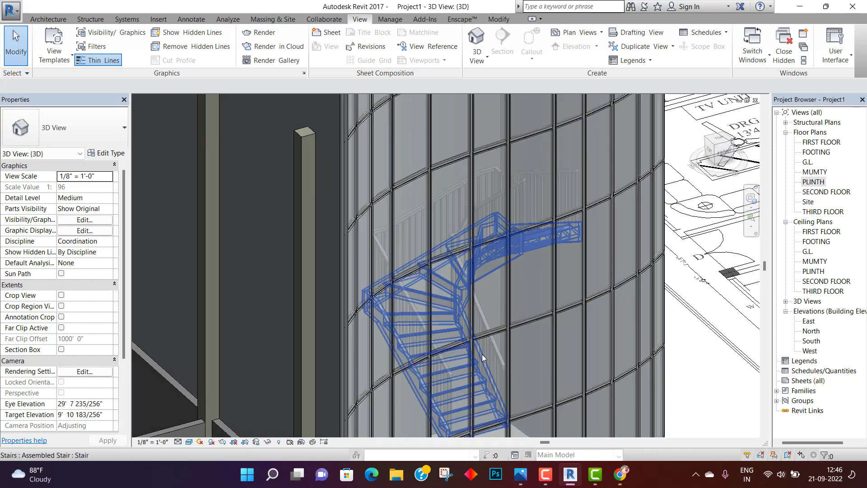
middle_click_drag(517, 307, 484, 304)
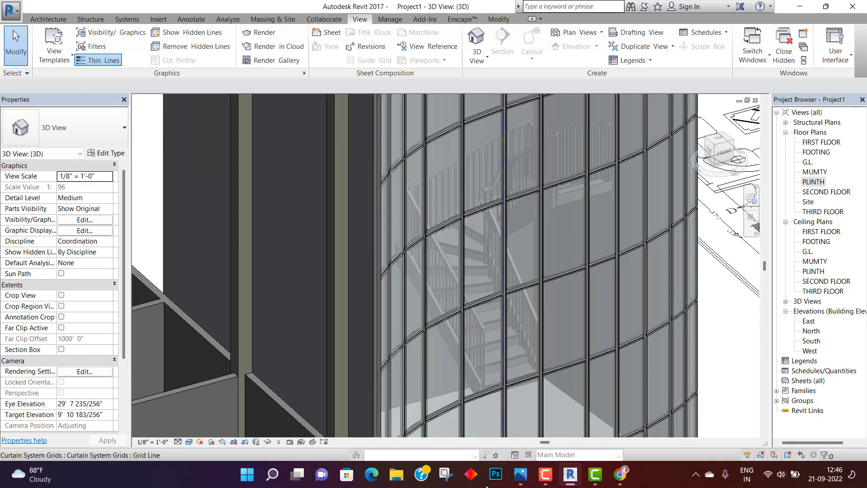
Set the winder stair's Multistory Top Level to MUMTY, accept the warning and deselect the stair
left_click(472, 263)
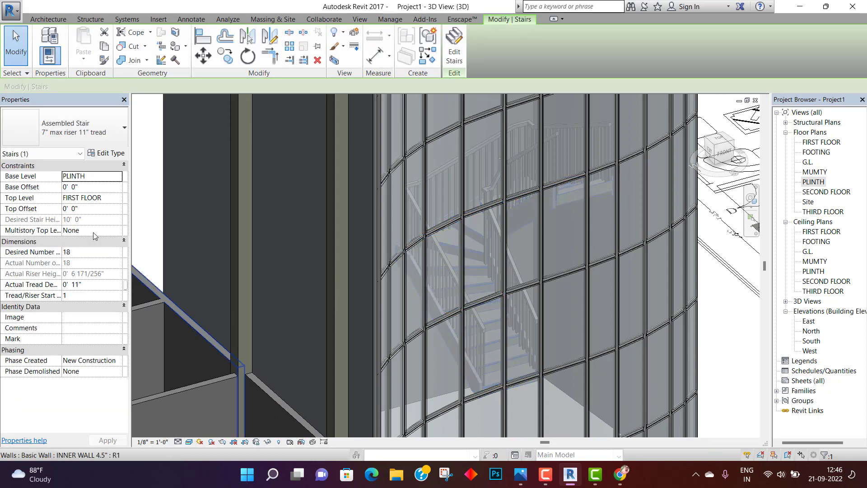
left_click(119, 231)
left_click(118, 231)
scroll(87, 267, "down", 2)
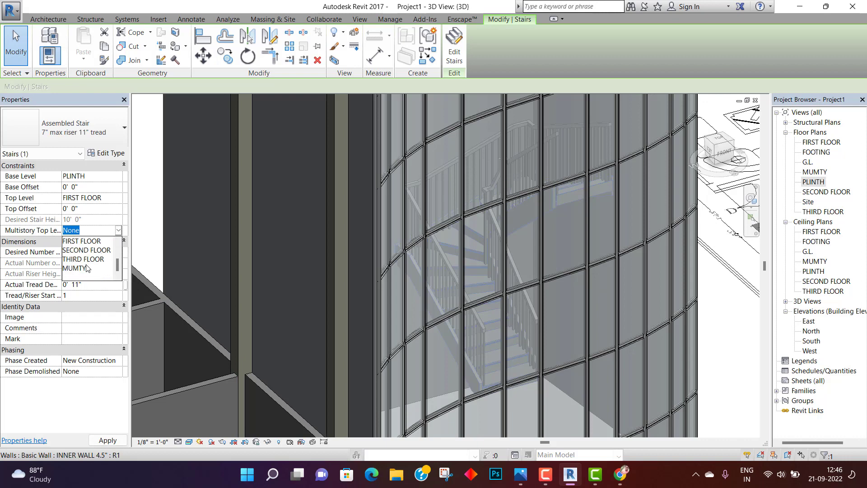
left_click(74, 268)
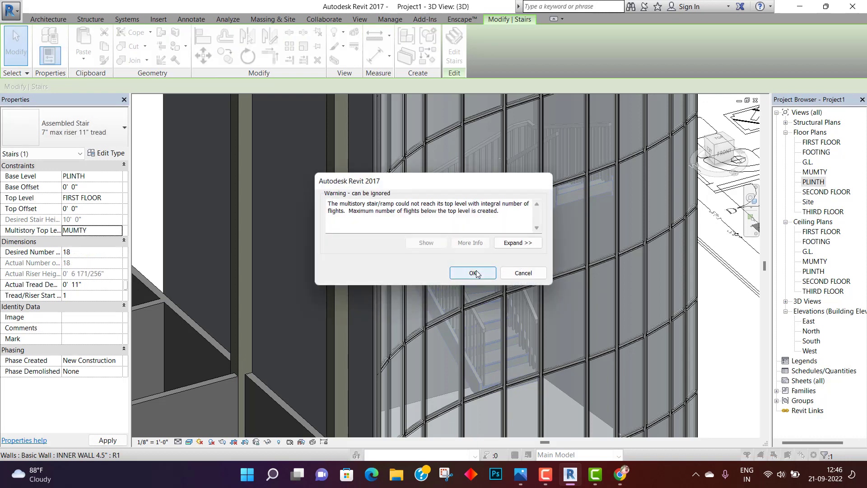
left_click(473, 272)
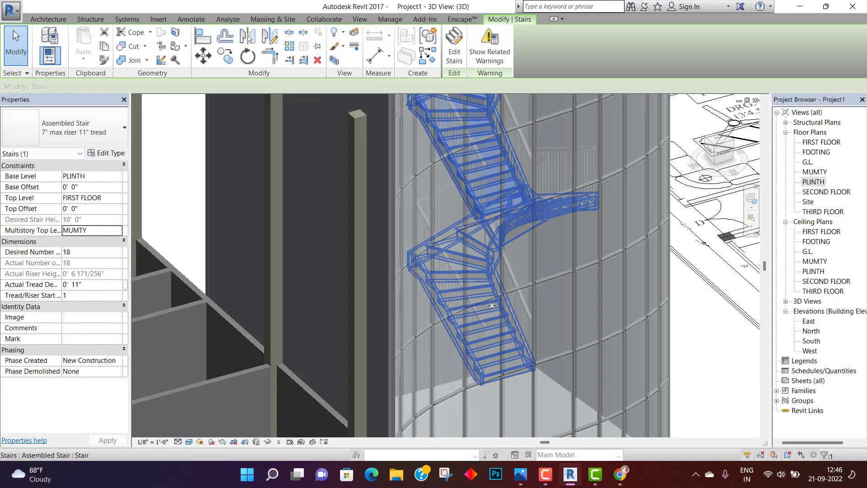
scroll(492, 305, "down", 5)
key("Escape")
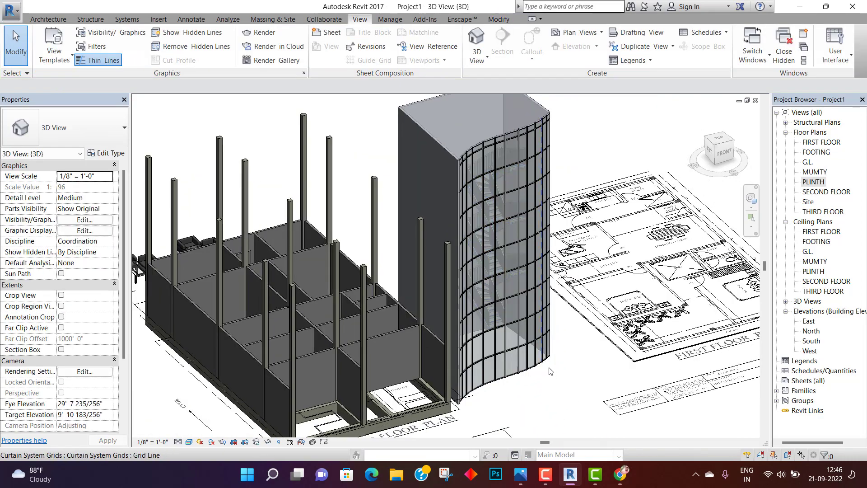
Delete the INNER WALL 4.5" covering the flat side of the mass beside the curved curtain system
middle_click_drag(550, 372, 487, 274, "shift")
scroll(491, 312, "up", 6)
scroll(472, 312, "up", 4)
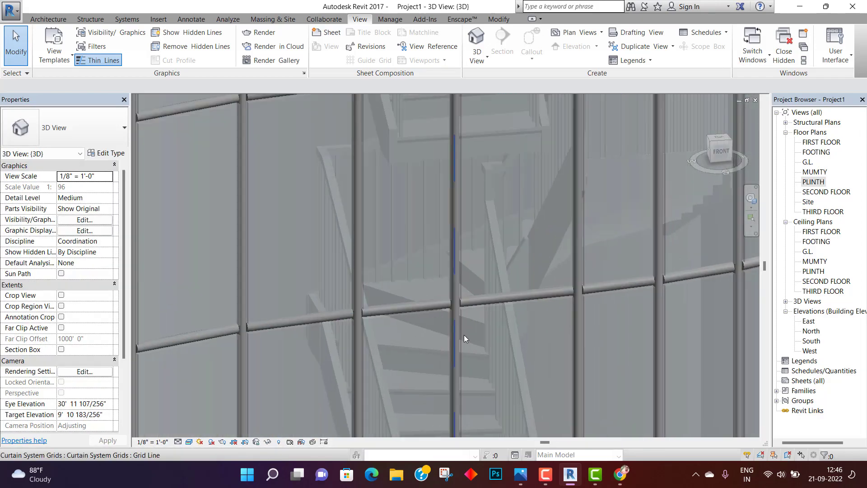
scroll(455, 270, "down", 6)
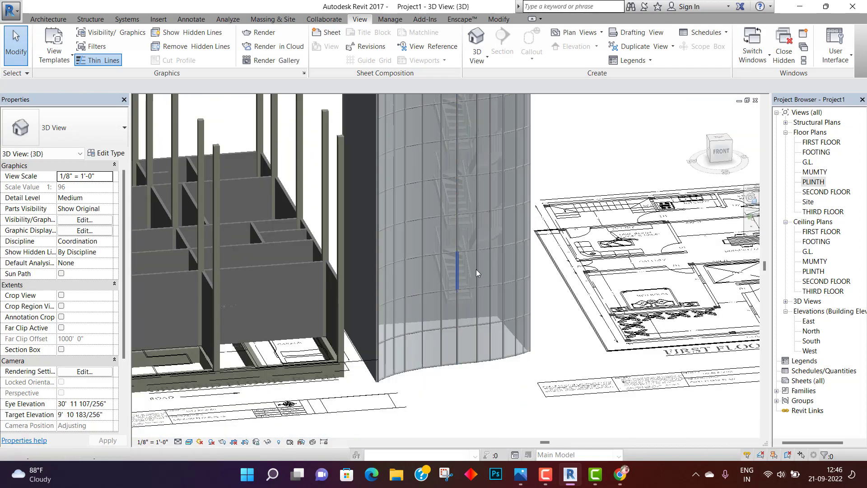
middle_click_drag(476, 269, 490, 153, "shift")
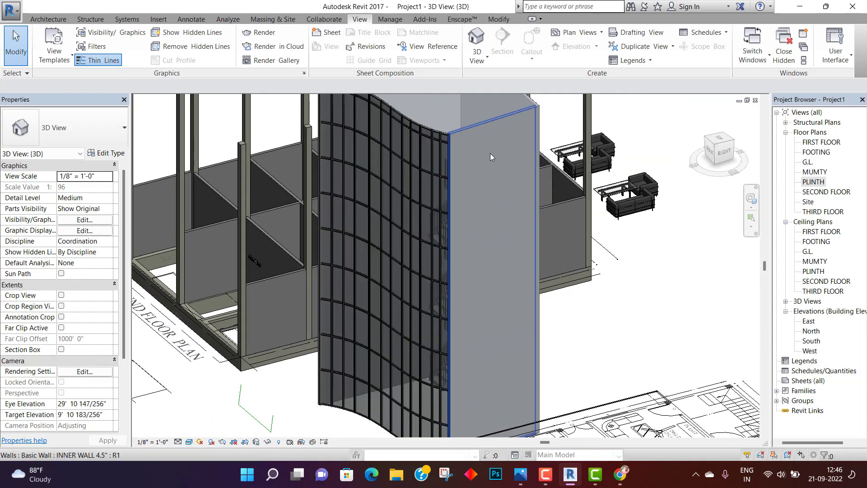
left_click(495, 129)
key("Delete")
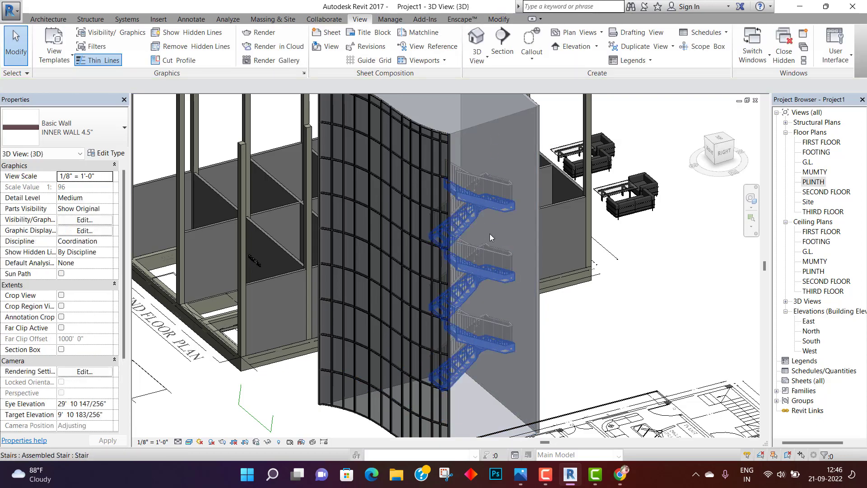
Create mass floors in the curved mass at all listed levels, including FIRST FLOOR, SECOND FLOOR, THIRD FLOOR and MUMTY, and deselect the mass
middle_click_drag(514, 432, 507, 154)
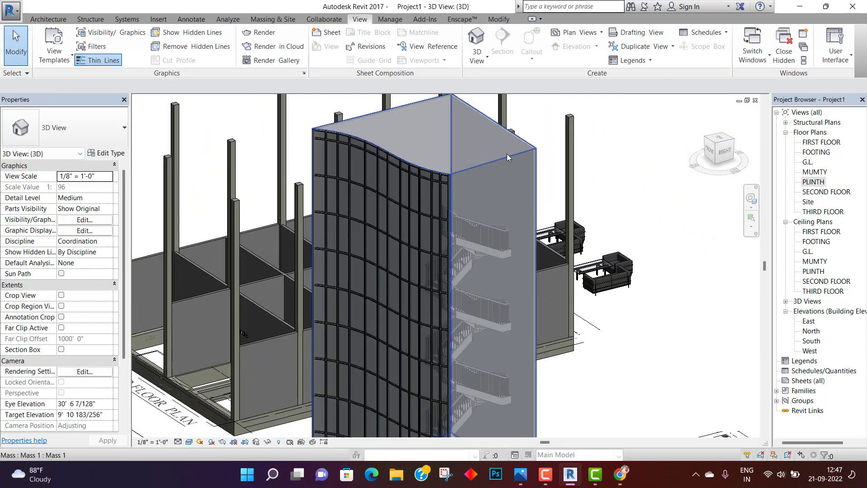
left_click(506, 154)
key("Escape")
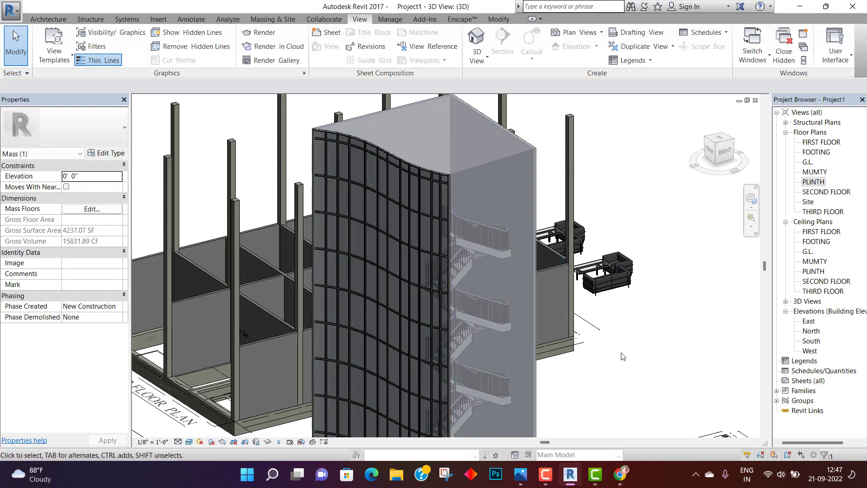
left_click(490, 160)
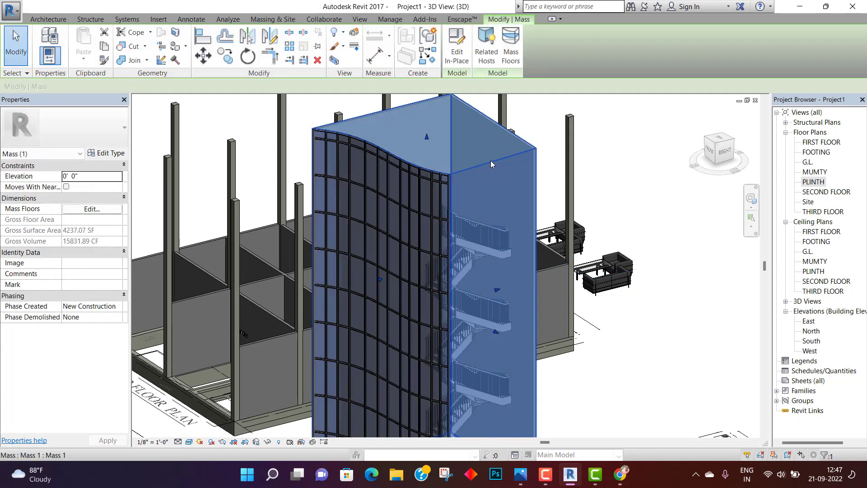
left_click(511, 45)
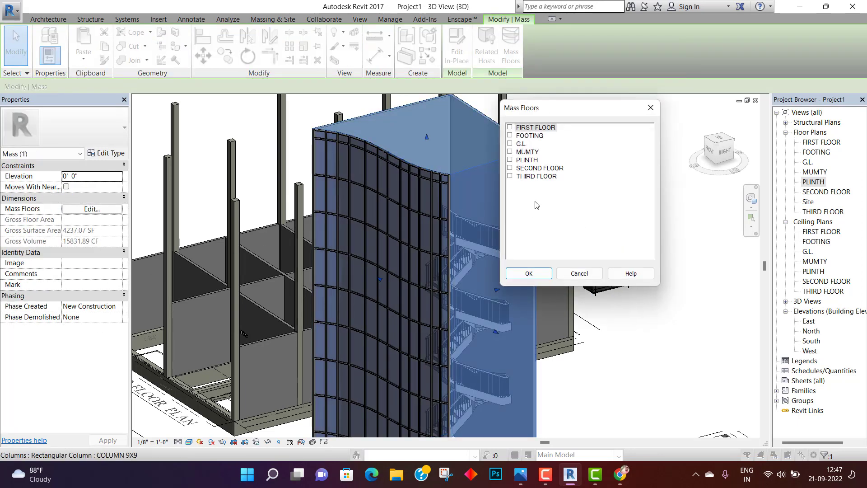
left_click(510, 128)
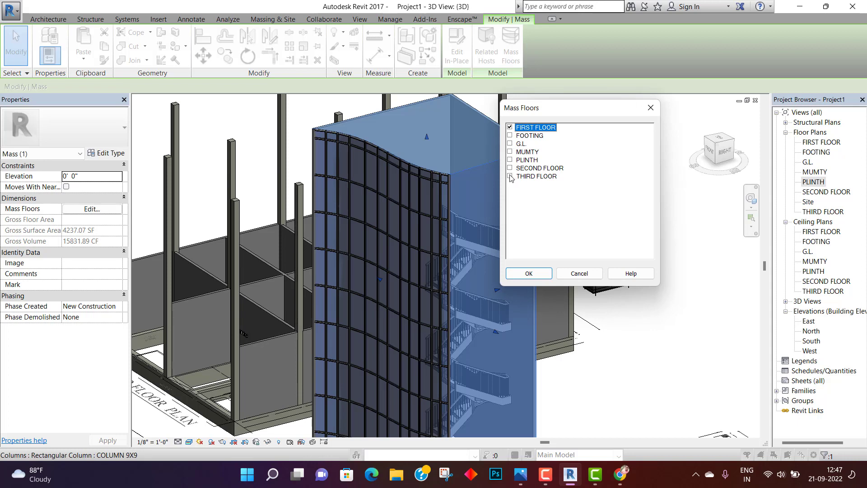
left_click(512, 180, "shift")
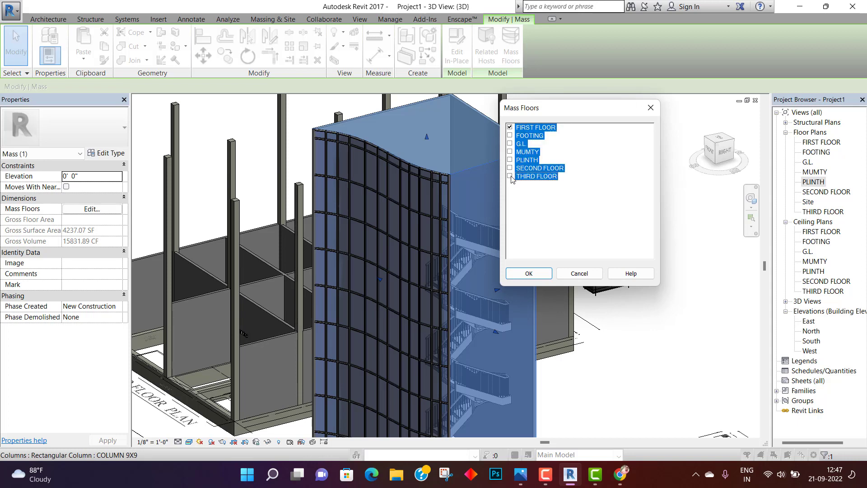
left_click(522, 272)
scroll(693, 385, "down", 3)
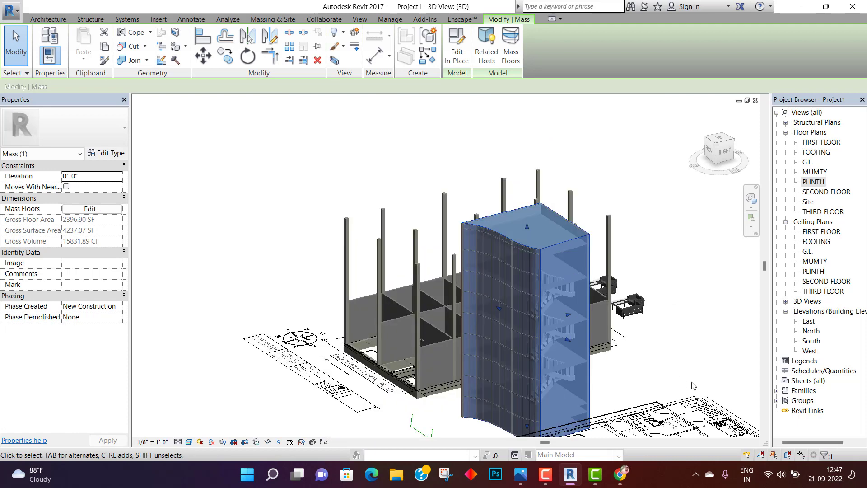
left_click(505, 147)
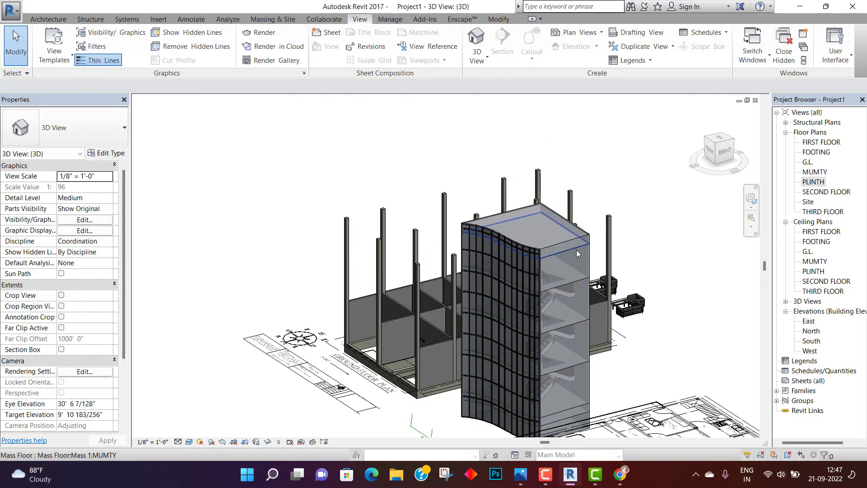
middle_click_drag(576, 254, 562, 203)
left_click(48, 20)
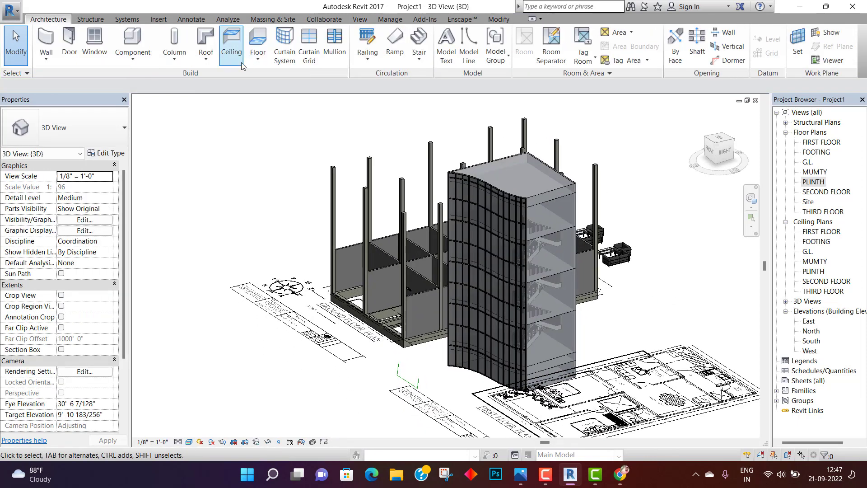
Create Generic - 12" floors by face on all mass floors of the curved mass, and leave the command
left_click(261, 59)
left_click(287, 124)
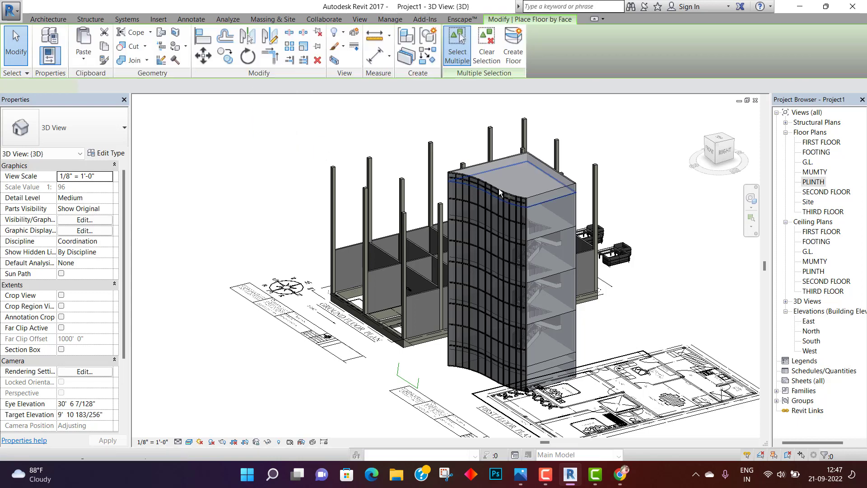
left_click_drag(461, 345, 357, 423)
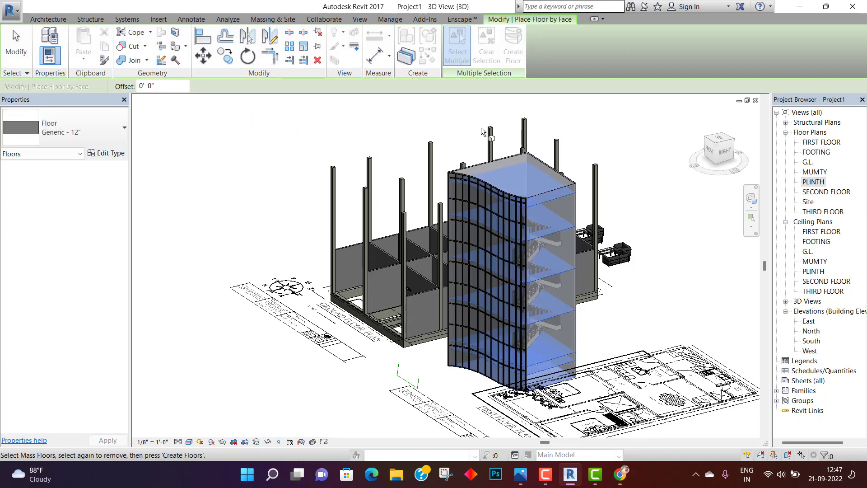
left_click(517, 55)
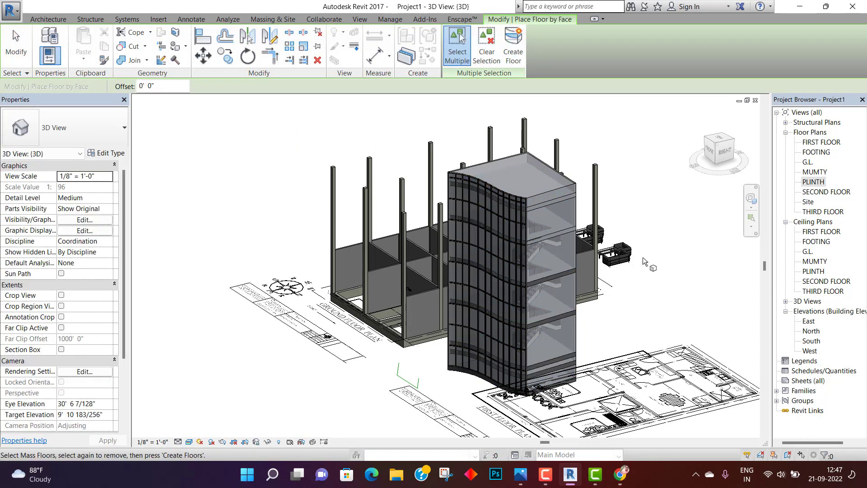
scroll(555, 235, "up", 10)
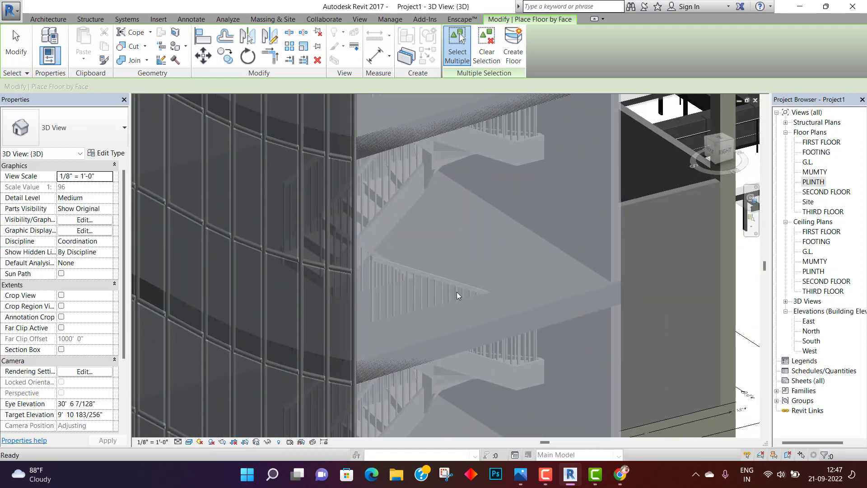
key("Escape")
middle_click_drag(445, 323, 444, 235)
scroll(421, 259, "down", 5)
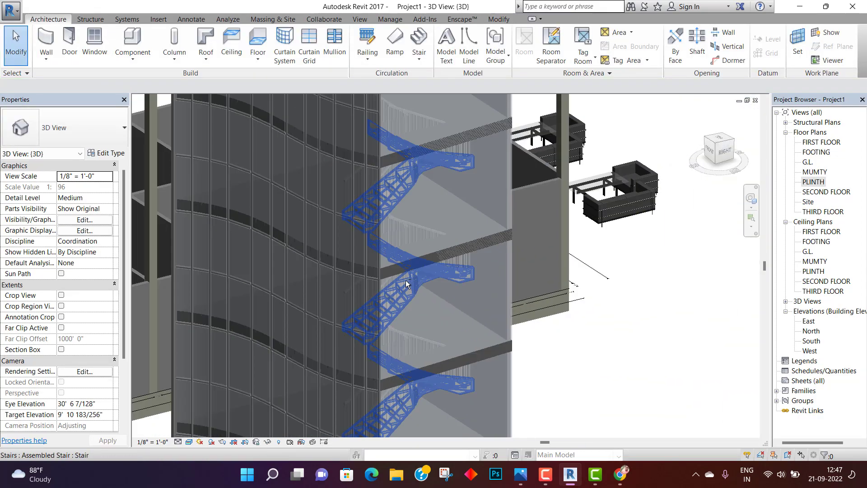
mouse_move(404, 284)
middle_mouse_down("shift")
mouse_move(510, 178)
mouse_move(551, 231)
mouse_move(560, 210)
mouse_move(542, 209)
mouse_move(412, 295)
middle_mouse_up("shift")
scroll(412, 294, "down", 6)
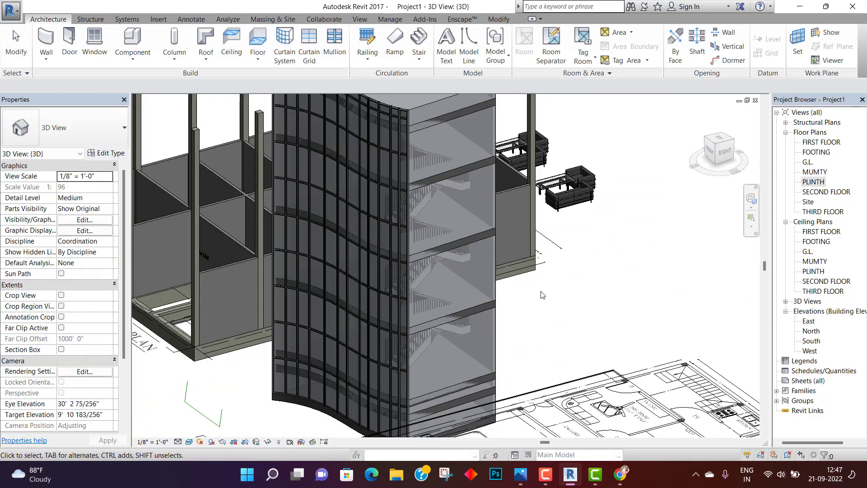
middle_click_drag(555, 310, 556, 253, "shift")
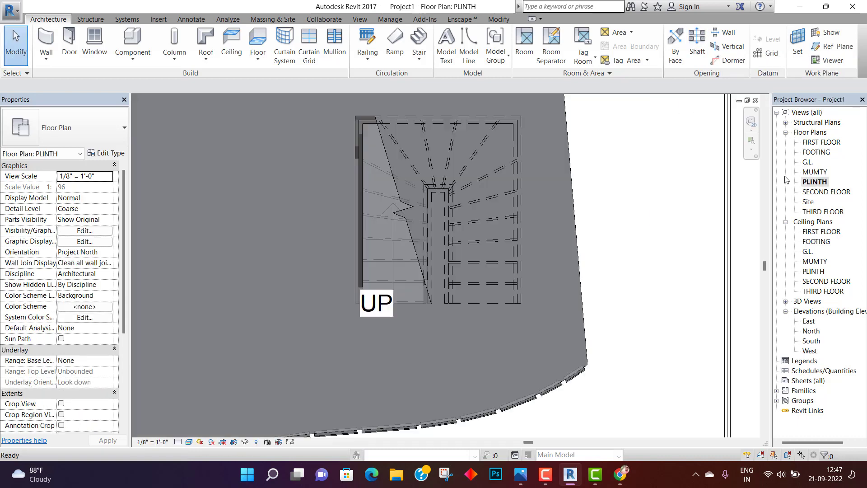
In the PLINTH floor plan, create a shaft opening with a rectangular boundary around the winder stair's outline and deselect it
scroll(545, 168, "down", 2)
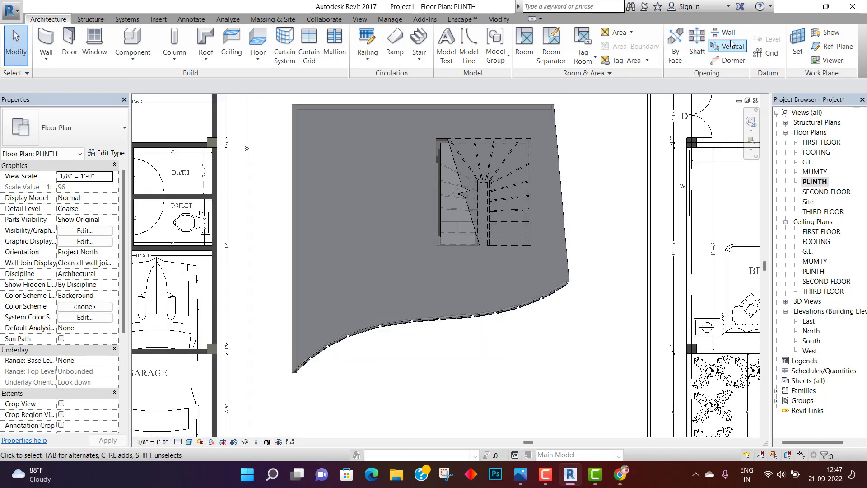
left_click(696, 45)
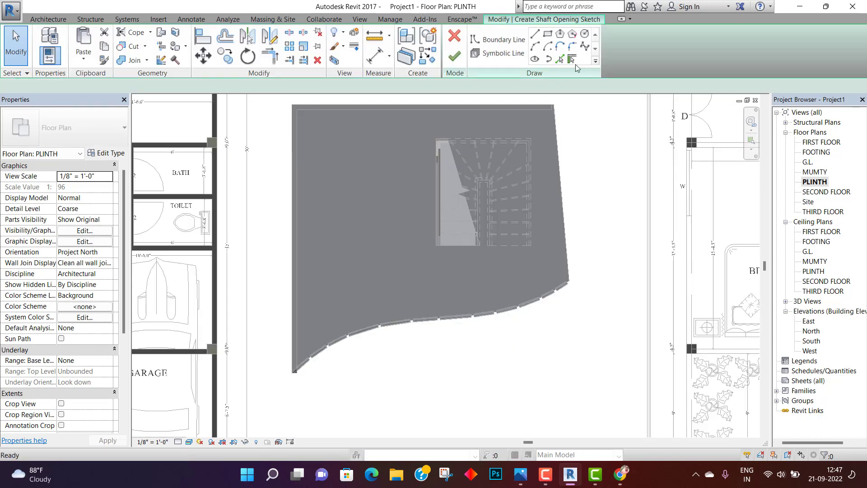
scroll(441, 143, "up", 5)
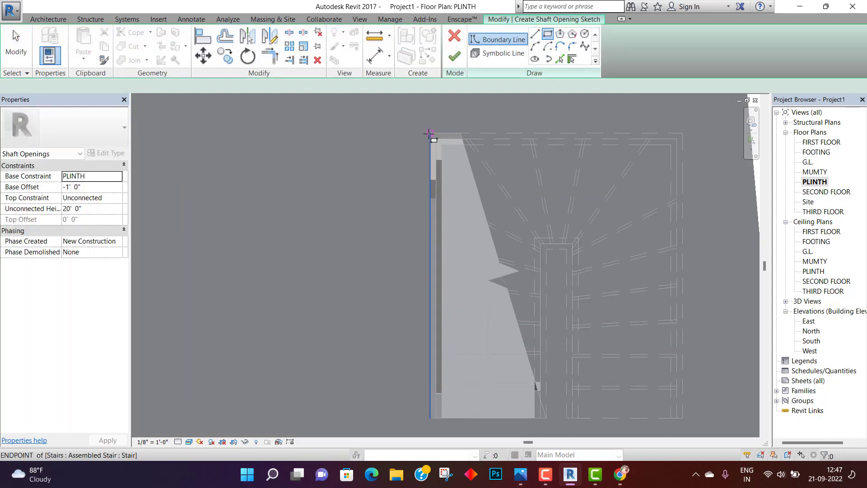
left_click(431, 137)
scroll(525, 225, "down", 2)
middle_click_drag(627, 359, 598, 279)
scroll(599, 281, "up", 2)
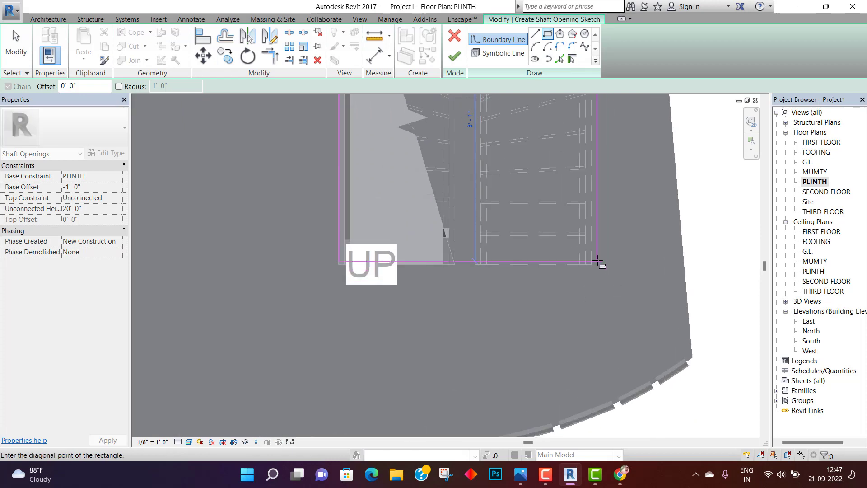
left_click(590, 263)
left_click(454, 55)
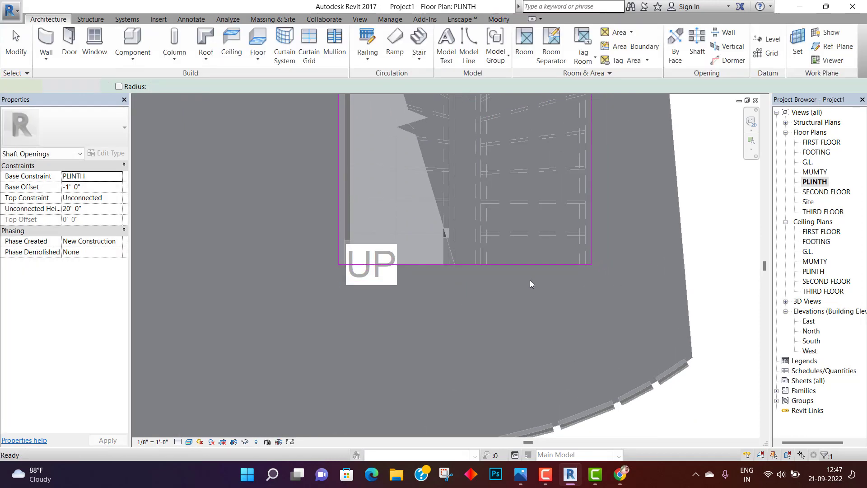
scroll(532, 279, "down", 2)
scroll(553, 295, "down", 2)
middle_click_drag(602, 365, 457, 288)
left_click(461, 292)
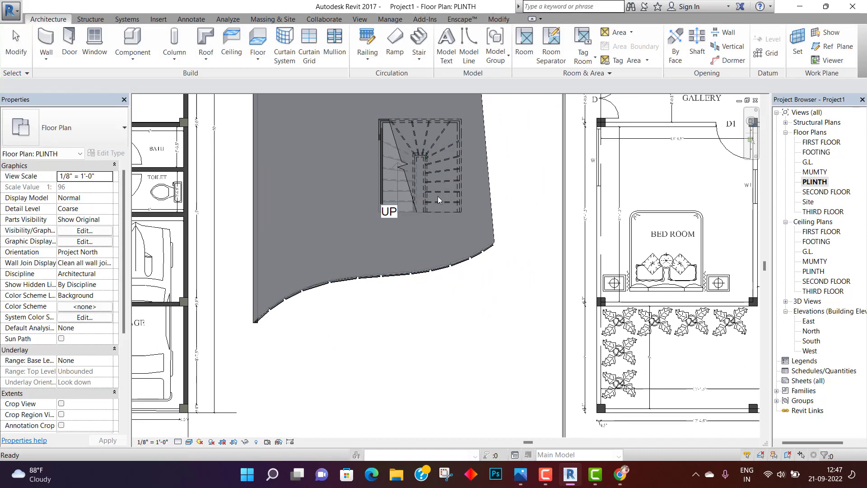
In the 3D view, stretch the shaft opening upward past the top of the mass, to about 46' 6" high, and deselect it
left_click(360, 19)
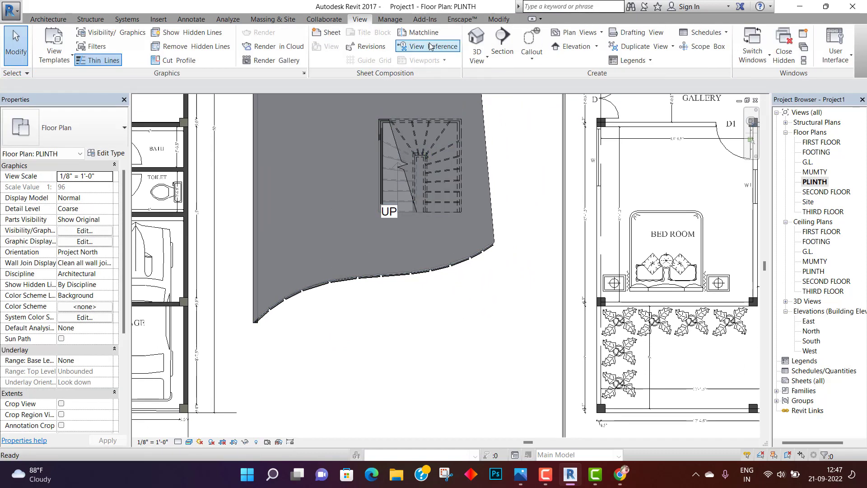
left_click(478, 39)
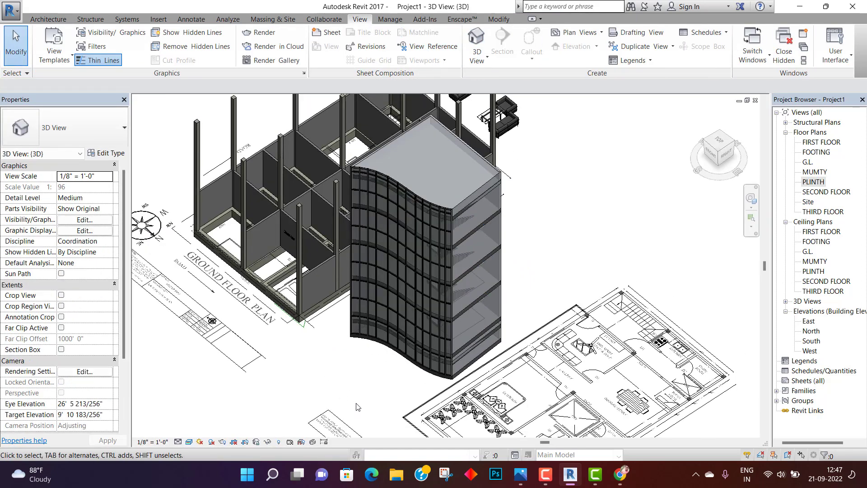
middle_click_drag(356, 406, 452, 330, "shift")
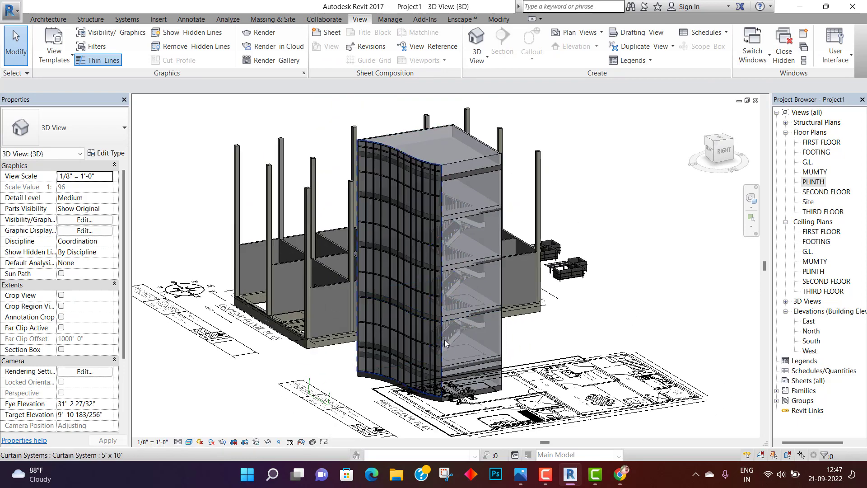
left_click(451, 351)
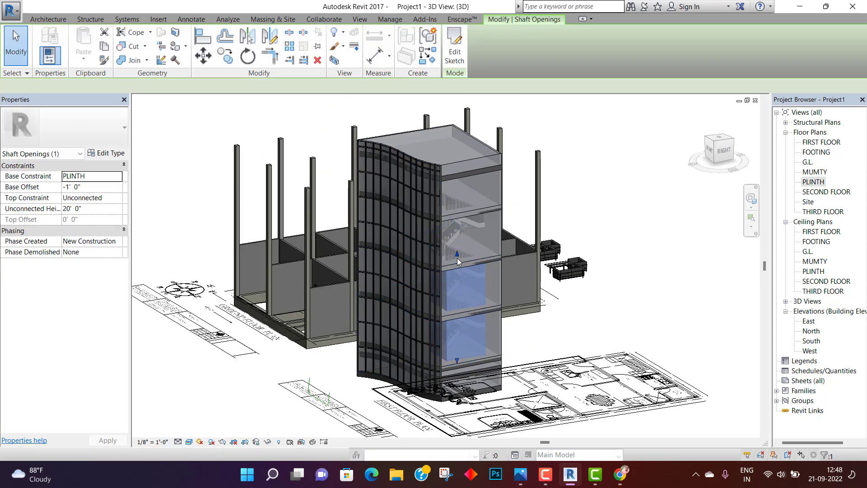
left_click_drag(457, 256, 457, 119)
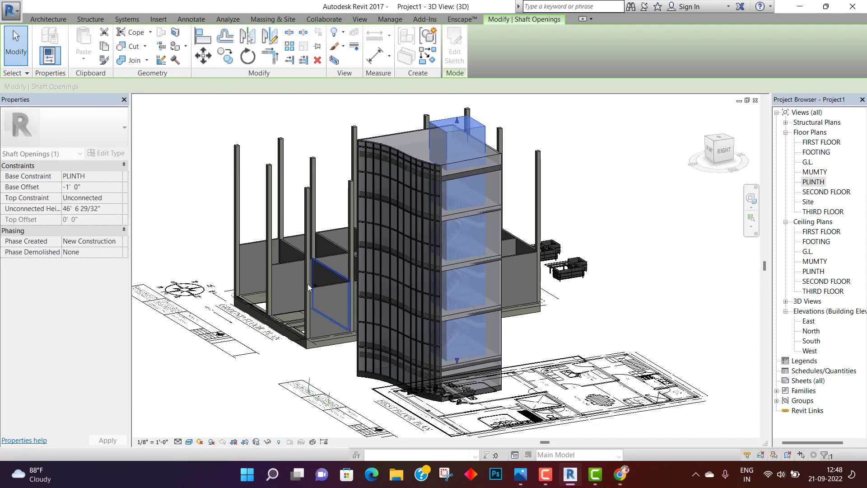
left_click(189, 194)
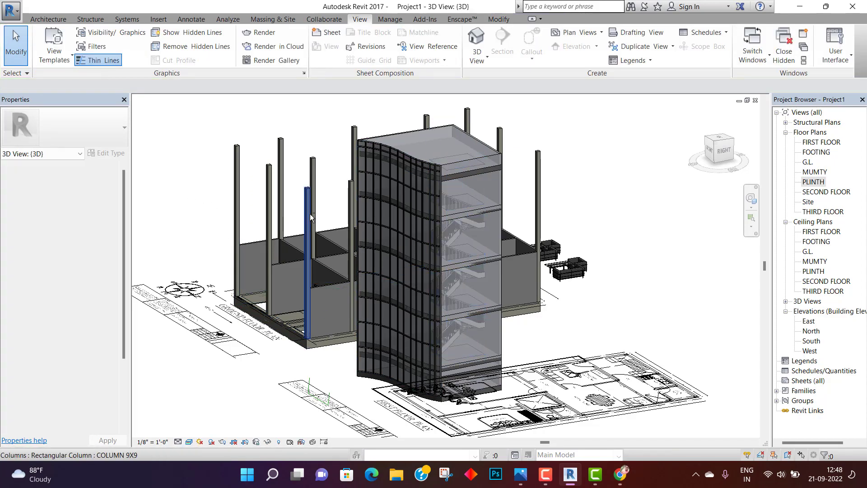
Delete the curved mass enclosing the floors, stair and curtain system
middle_click_drag(309, 213, 345, 257, "shift")
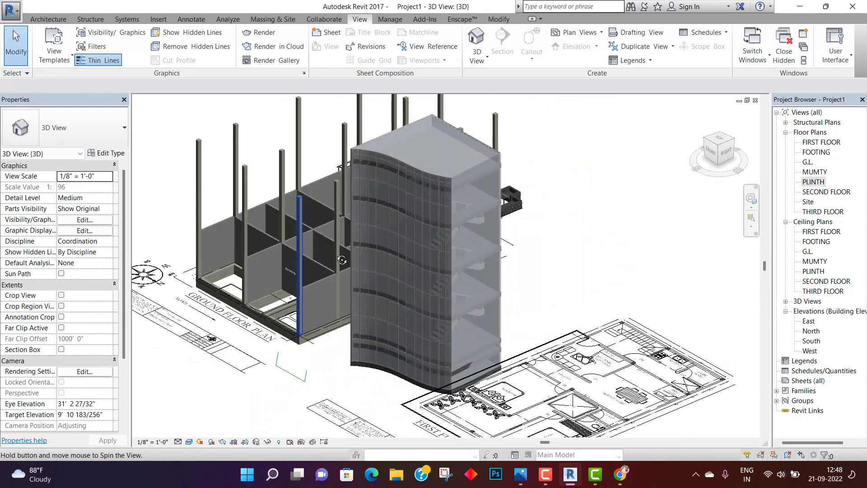
left_click(485, 161)
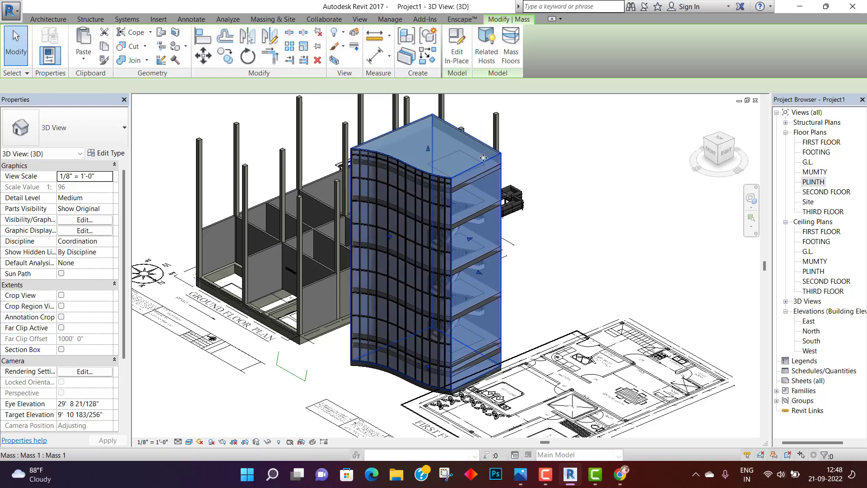
key("Delete")
Examine the stair, its railings and the shaft opening through the floors from several sides
middle_click_drag(560, 265, 580, 266)
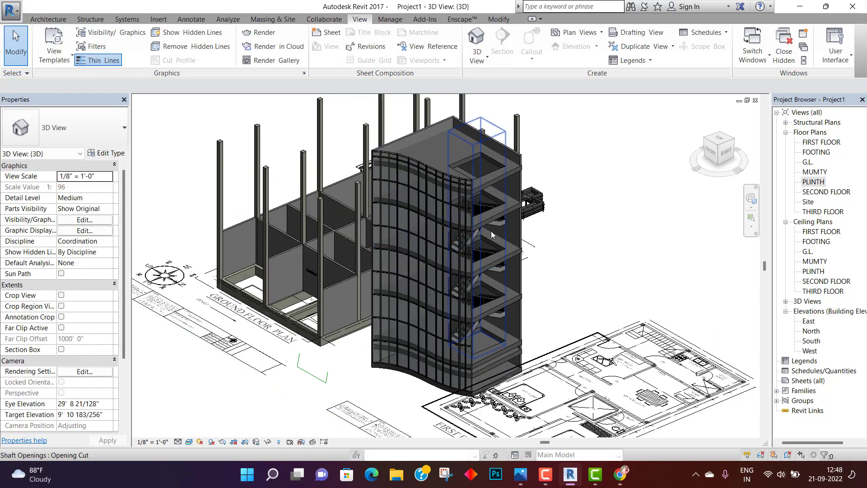
scroll(484, 229, "up", 3)
middle_click_drag(506, 288, 349, 276)
scroll(489, 238, "up", 4)
scroll(354, 269, "up", 5)
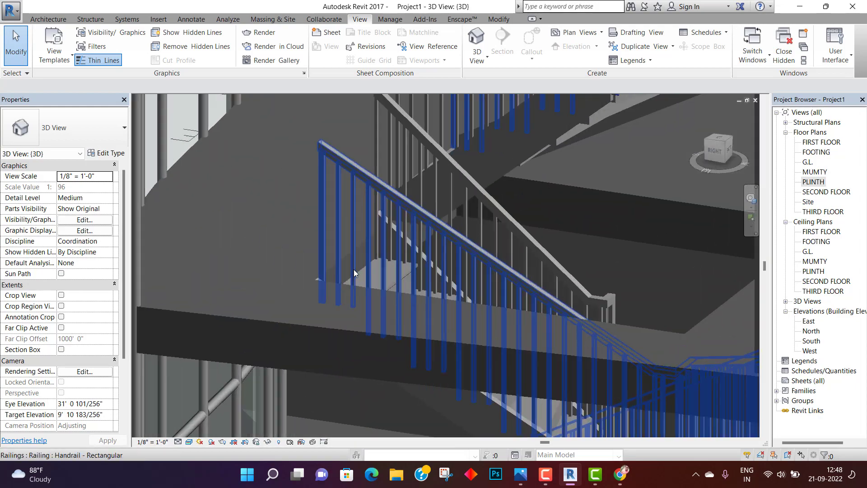
scroll(359, 282, "down", 5)
scroll(343, 283, "down", 10)
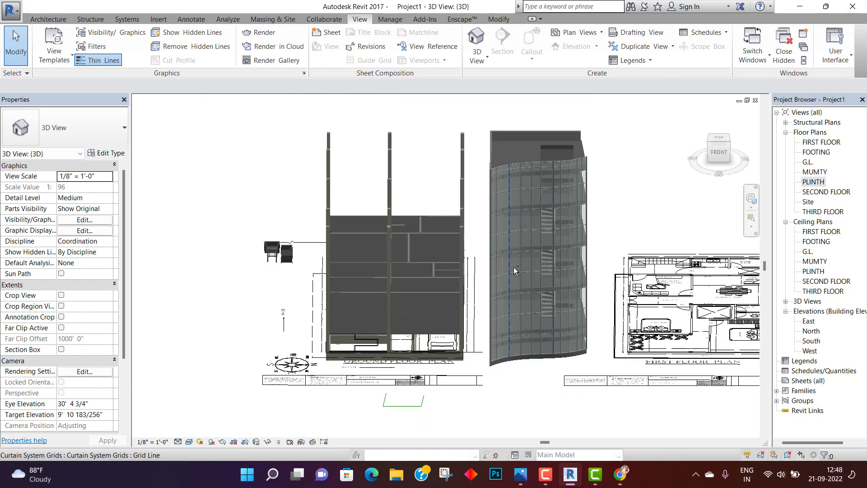
middle_click_drag(513, 267, 483, 389, "shift")
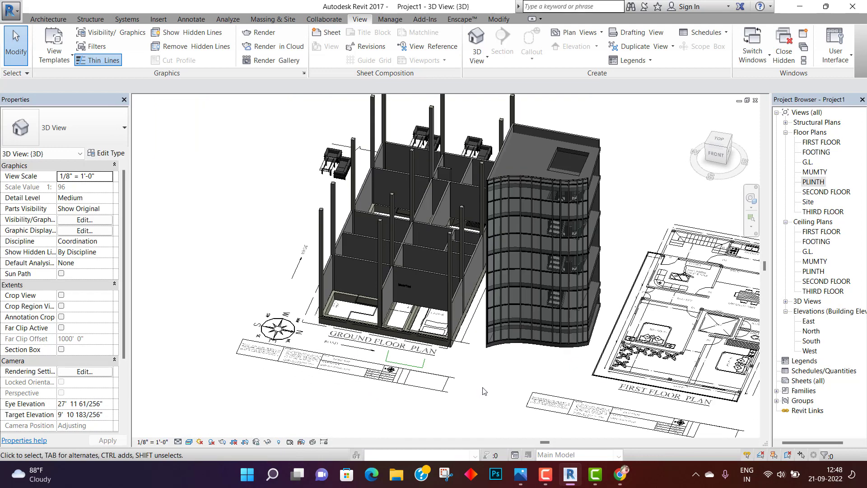
left_click(49, 18)
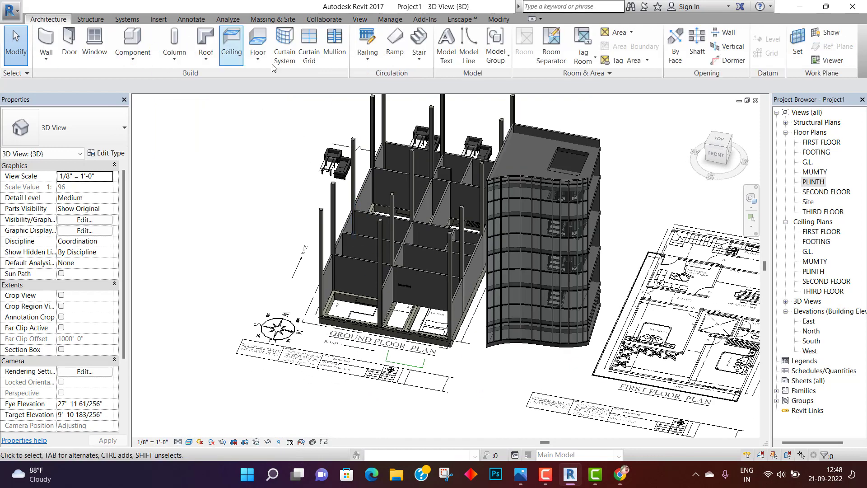
left_click(422, 62)
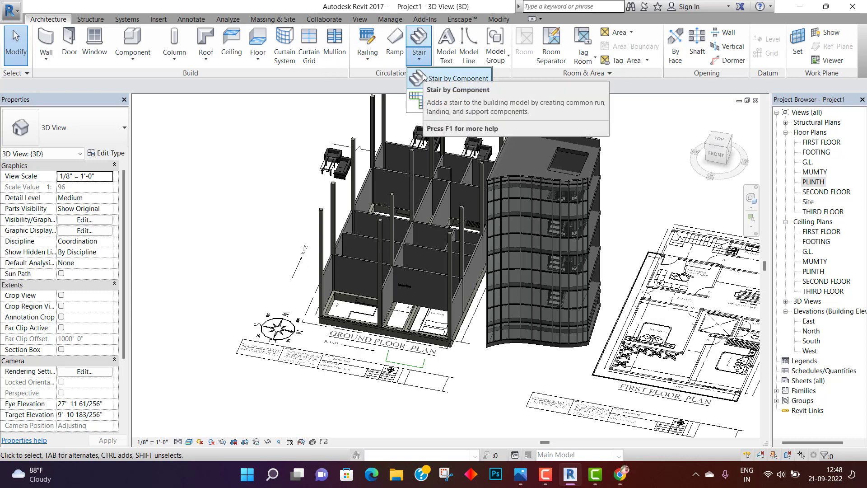
left_click(424, 74)
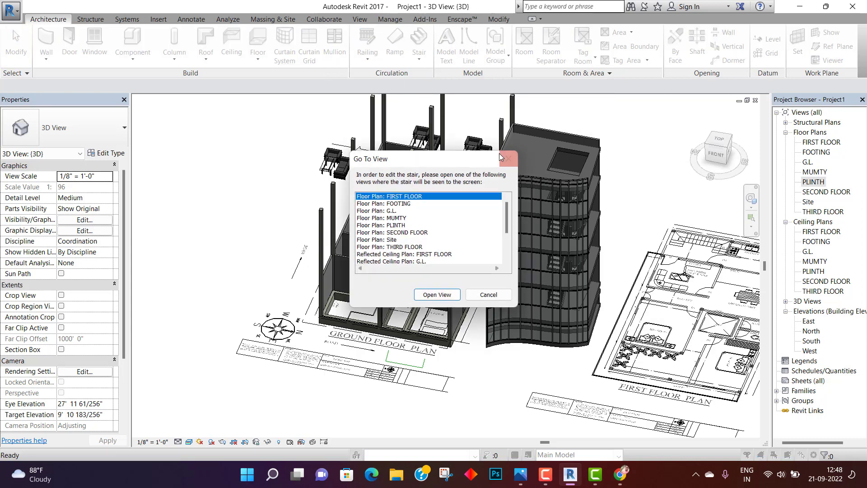
left_click(501, 157)
Open the PLINTH floor plan
double_click(813, 182)
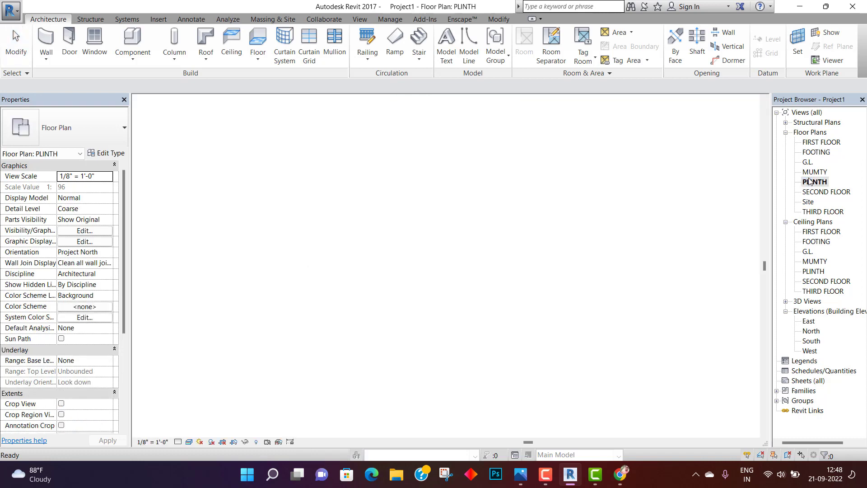
Create an L-shape winder stair from PLINTH to FIRST FLOOR, placed in the open area outside the curved slab edge
left_click(419, 61)
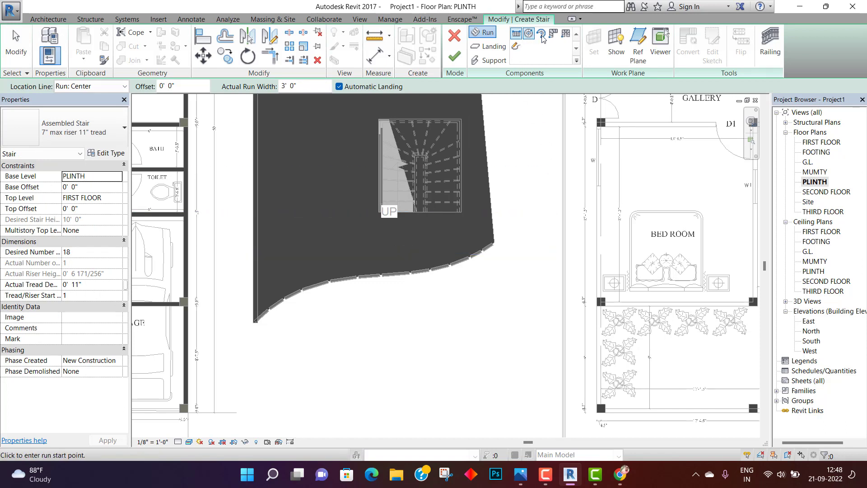
left_click(557, 36)
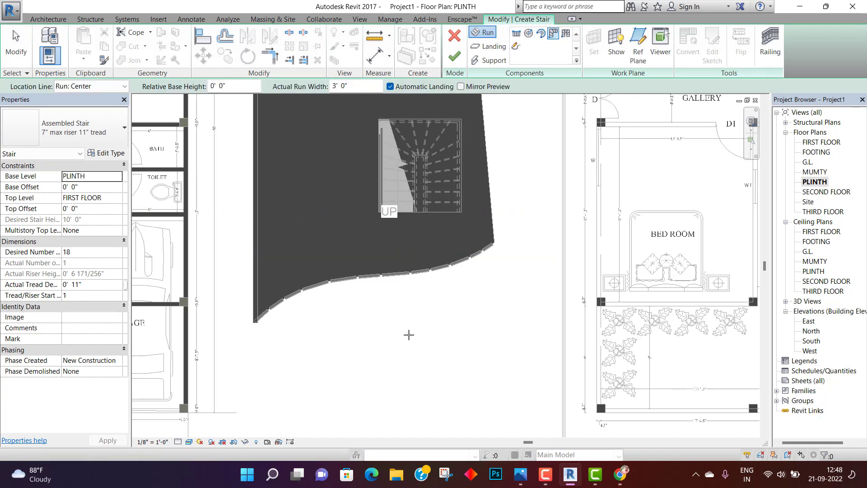
left_click(468, 281)
key("Escape")
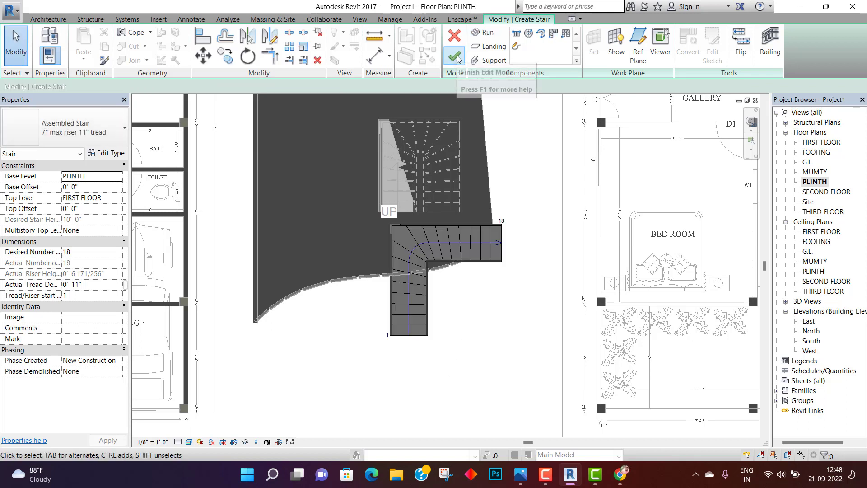
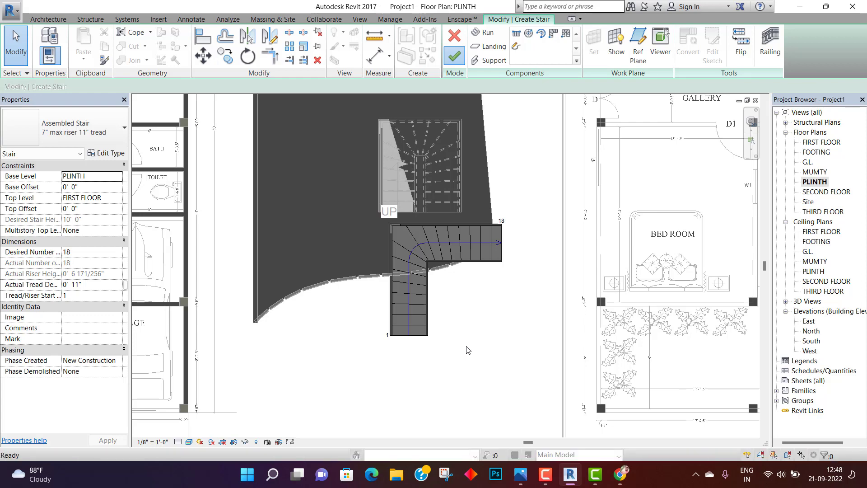
left_click_drag(414, 308, 397, 401)
left_click(521, 333)
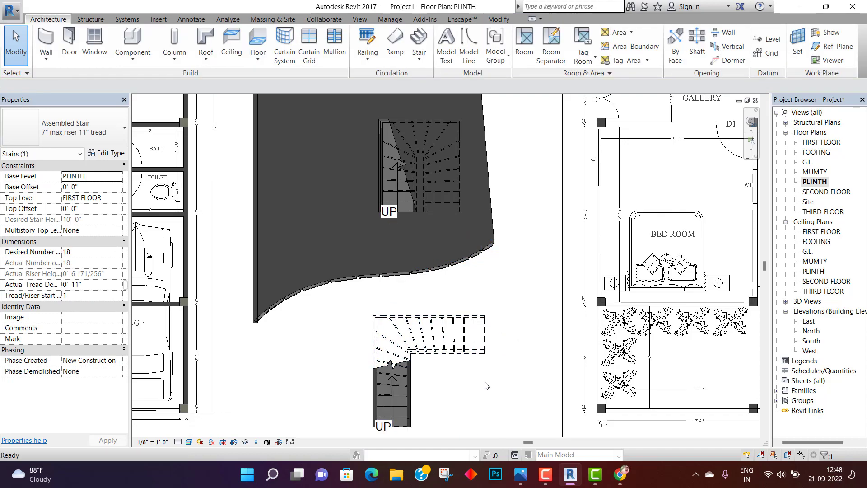
Open the default 3D view and examine the new stair's closed side stringers at its lower end
left_click(360, 20)
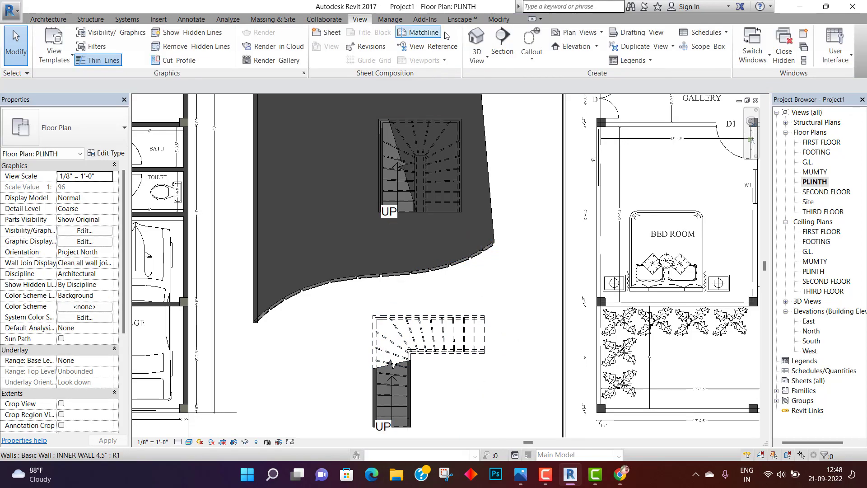
left_click(471, 38)
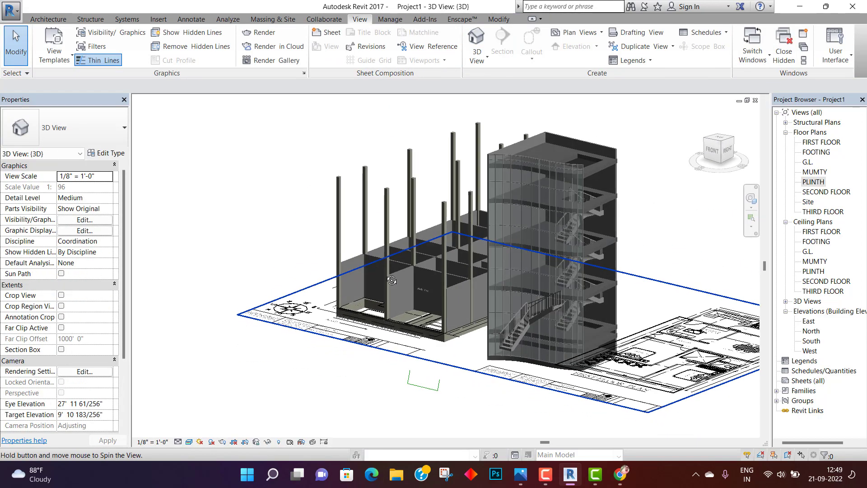
scroll(529, 334, "up", 10)
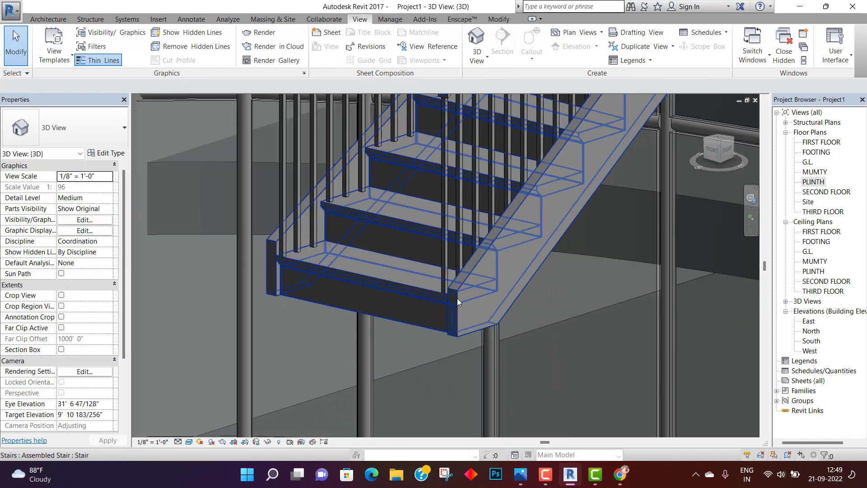
middle_click_drag(510, 360, 465, 362)
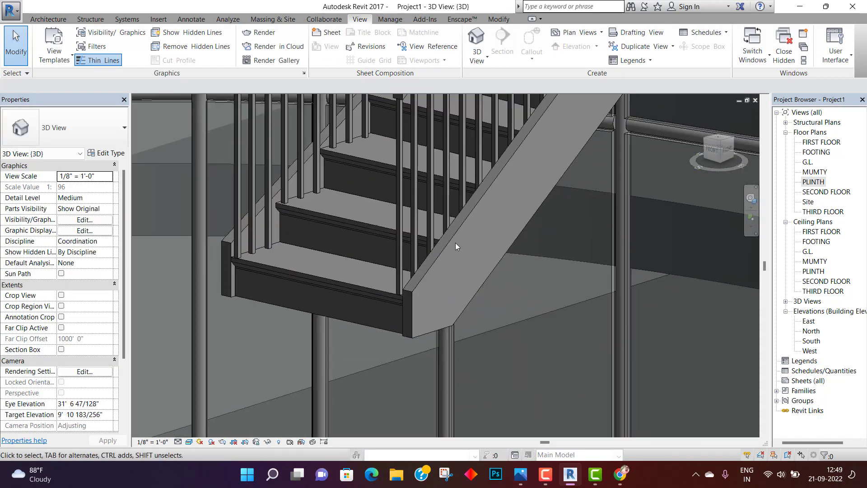
middle_click_drag(273, 259, 481, 376, "shift")
scroll(391, 397, "down", 10)
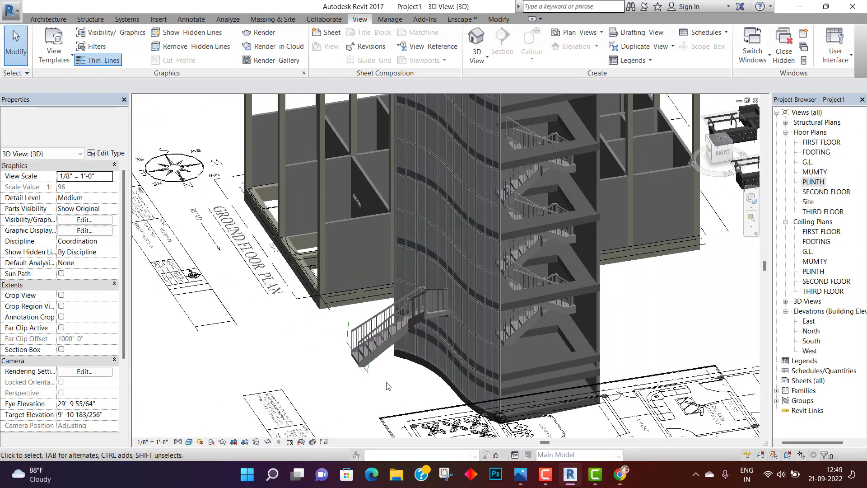
Delete the curved glass tower and its remaining base slab, keeping only the new L-shape stair between the two plans
middle_click_drag(391, 397, 517, 262, "shift")
left_click_drag(486, 175, 414, 233)
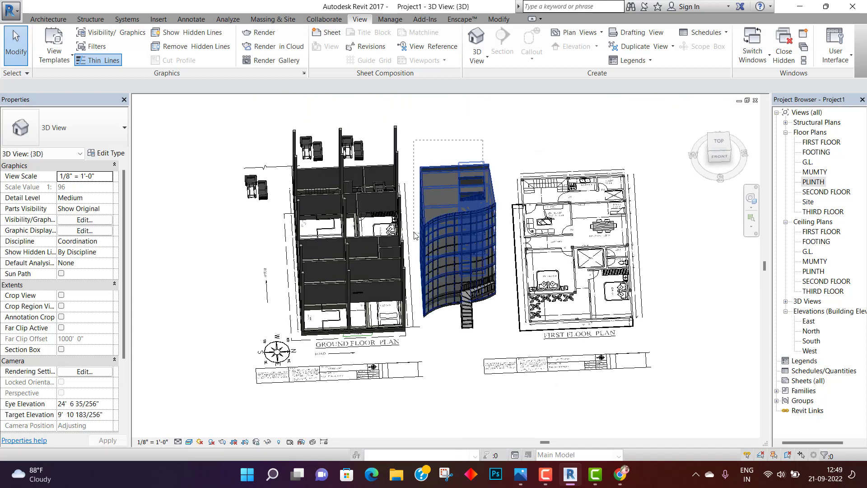
key("Delete")
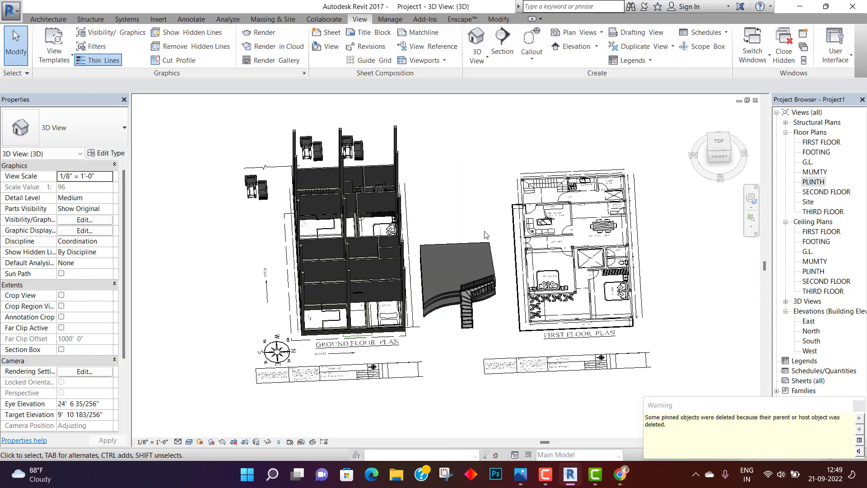
left_click(439, 258)
key("Delete")
Open the L-shape stair's type properties and review the tread and riser parameters of its run type
scroll(439, 259, "up", 4)
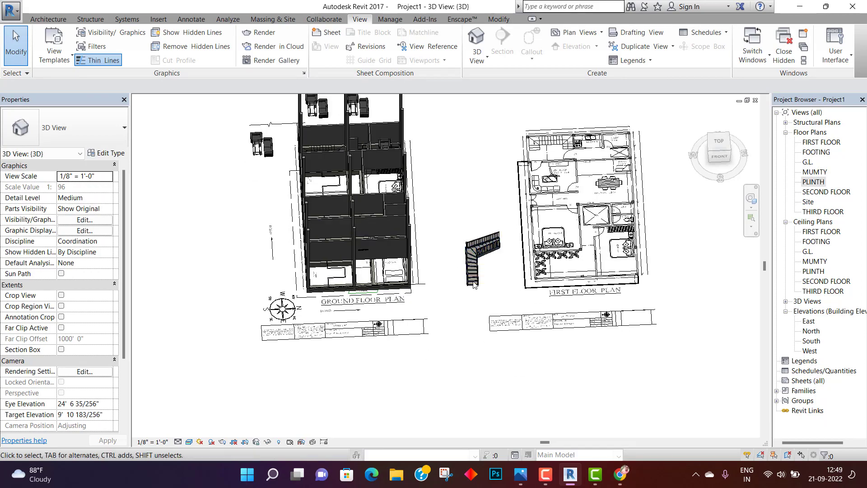
middle_click_drag(439, 260, 424, 231, "shift")
scroll(422, 273, "up", 5)
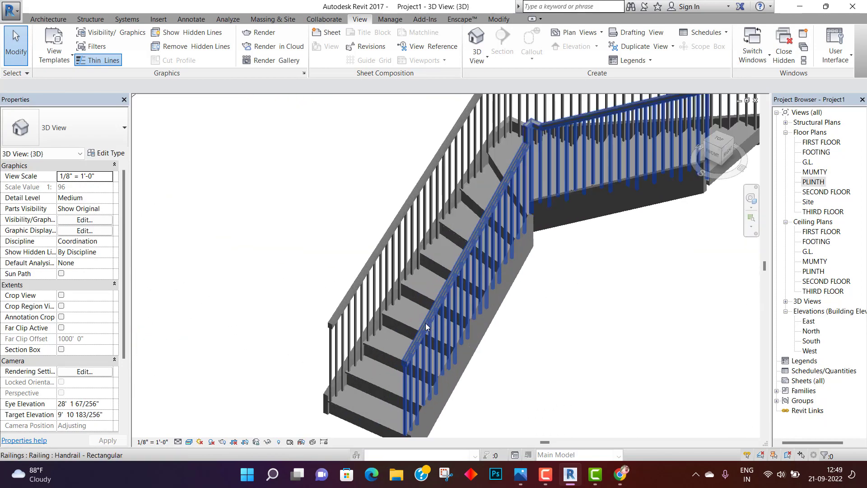
left_click(395, 361)
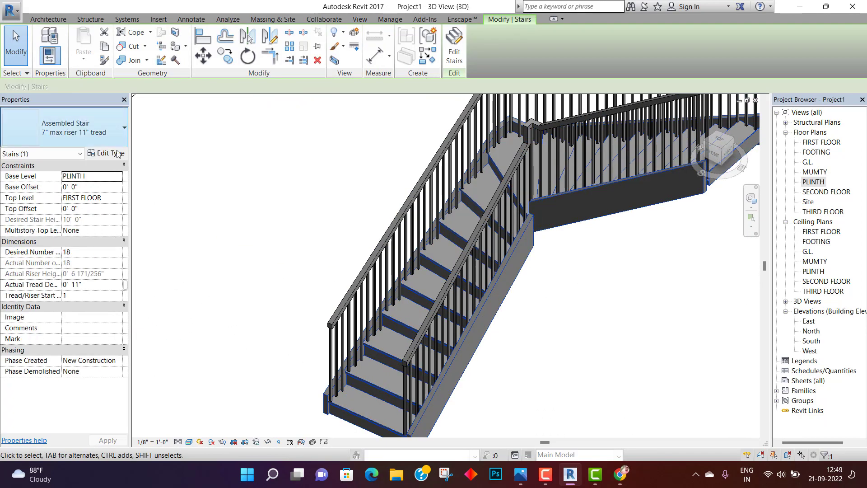
left_click(106, 153)
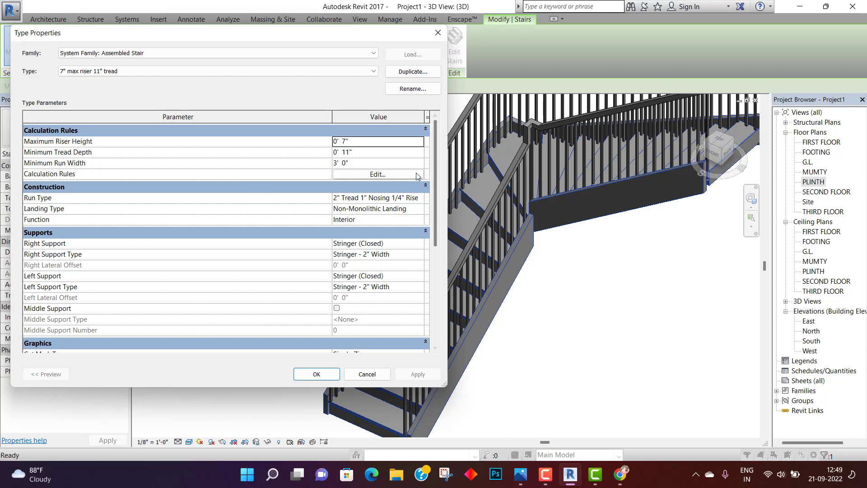
left_click(421, 198)
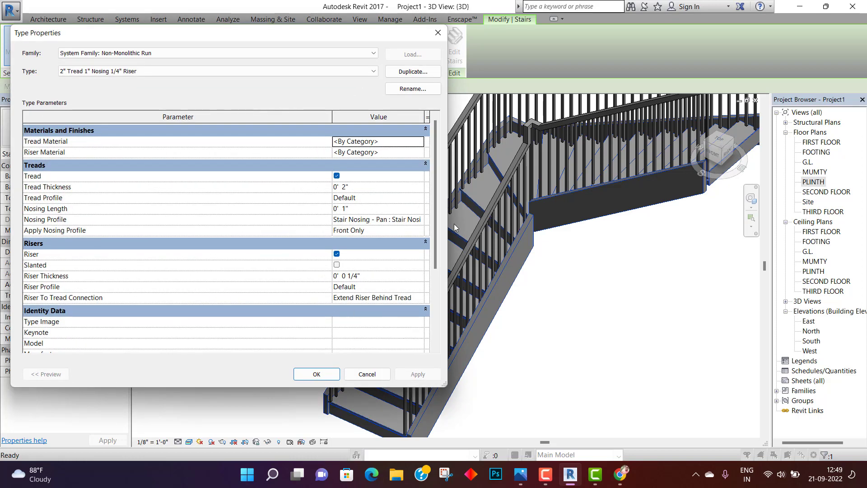
left_click_drag(437, 229, 435, 254)
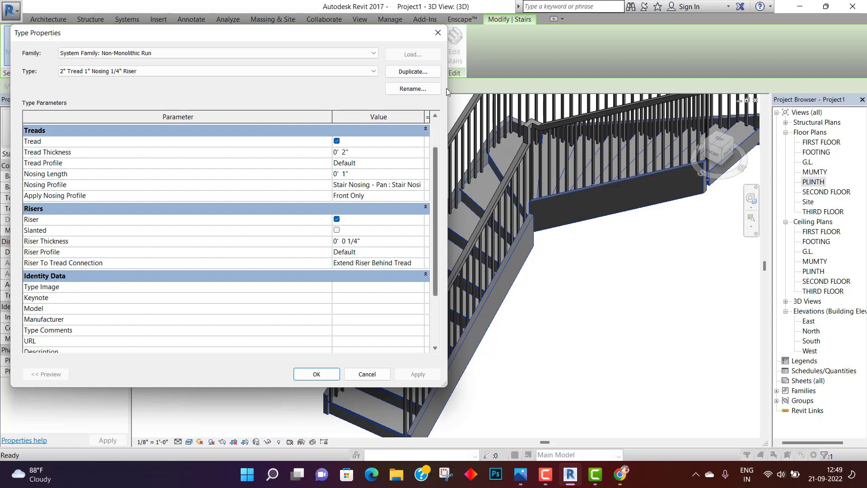
left_click(439, 34)
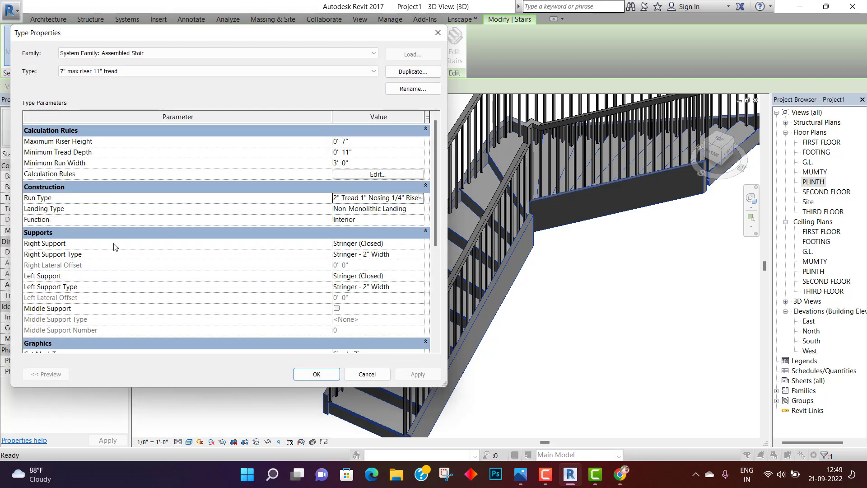
Set the stair type's Right Support to None and apply it
left_click(420, 244)
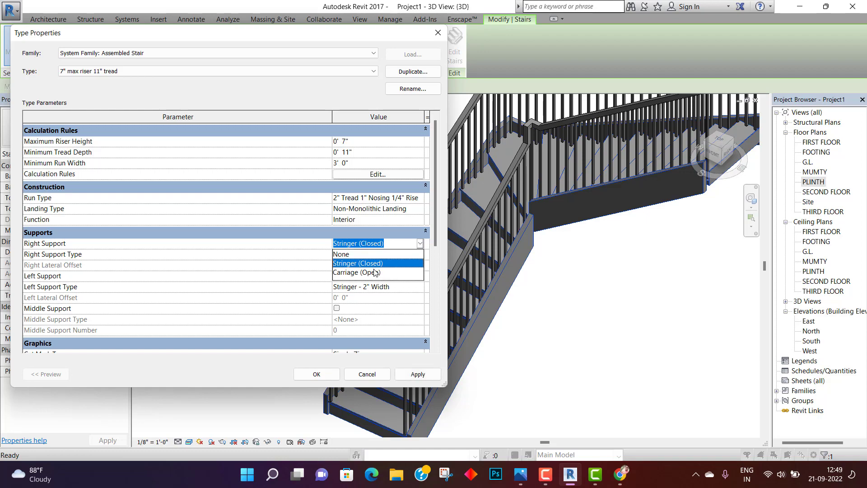
left_click(366, 257)
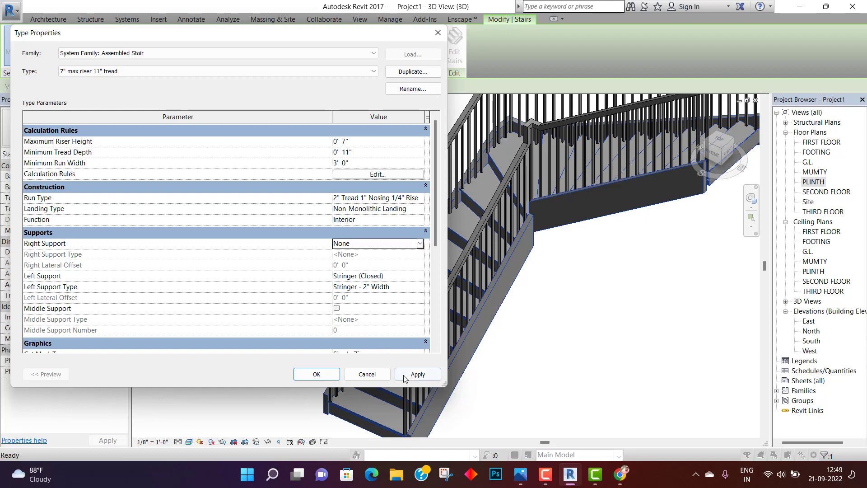
left_click(327, 374)
left_click(571, 396)
Set the stair type's Left Support to None and apply it
scroll(445, 379, "up", 3)
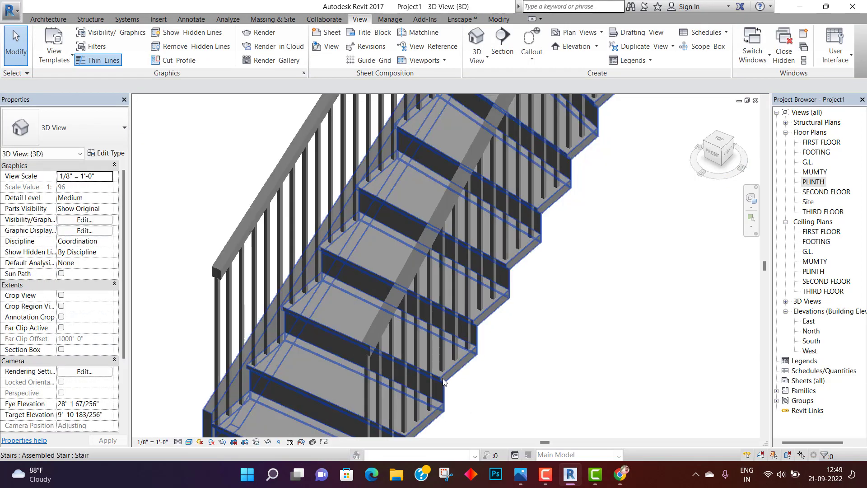
middle_click_drag(504, 388, 570, 351)
left_click(276, 372)
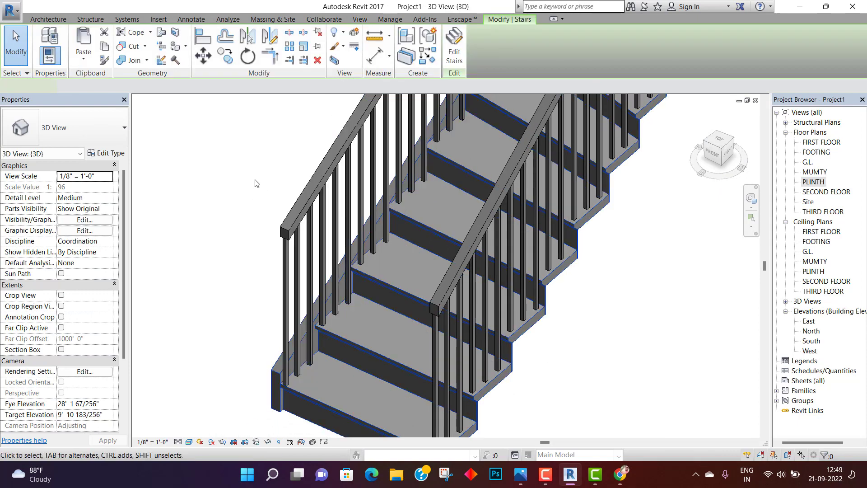
left_click(103, 153)
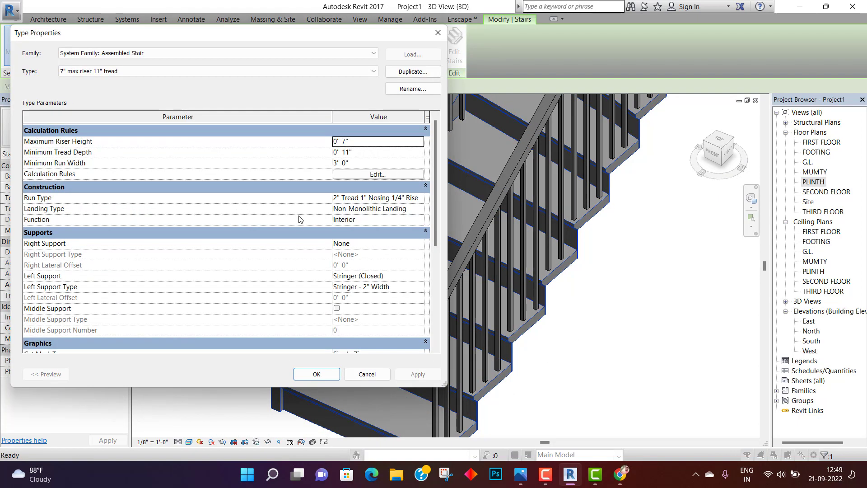
left_click(421, 276)
left_click(365, 287)
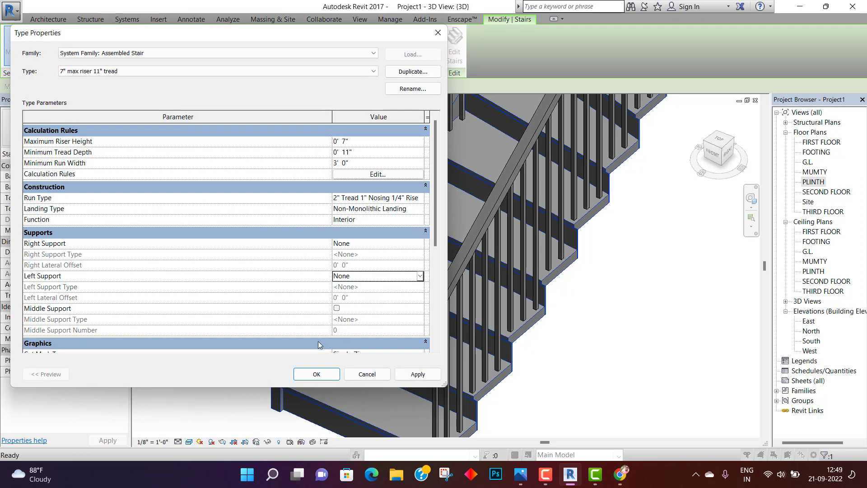
left_click(316, 374)
left_click(580, 365)
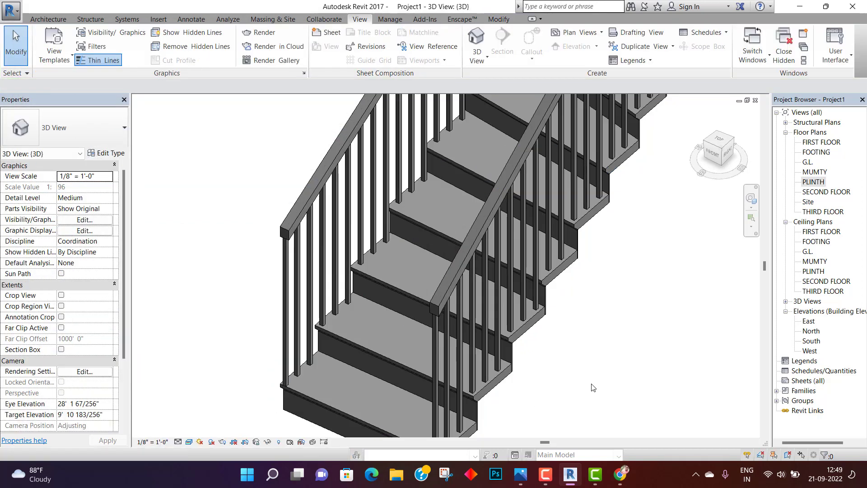
Examine the unsupported treads and risers from the side, and set the stair type's Right Support to Carriage (Open)
scroll(579, 361, "down", 1)
middle_click_drag(594, 359, 610, 381, "shift")
scroll(392, 273, "down", 2)
middle_click_drag(488, 316, 462, 281, "shift")
scroll(338, 308, "up", 6)
middle_click_drag(311, 333, 327, 370)
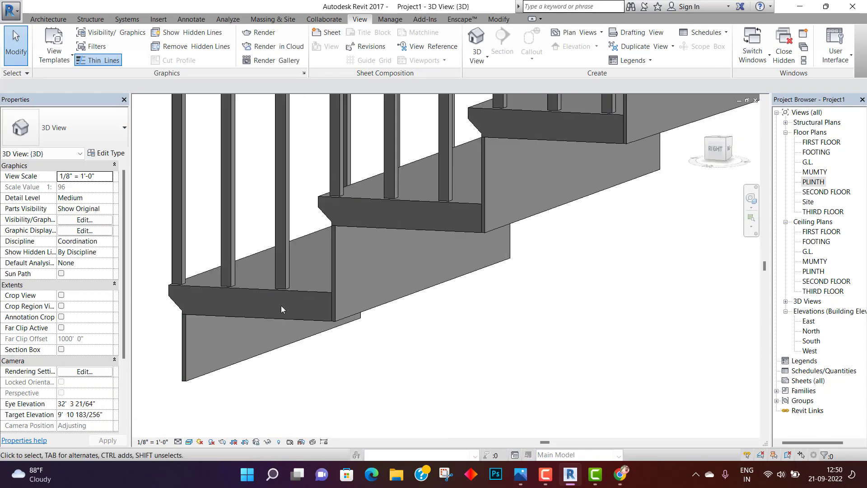
left_click(339, 284)
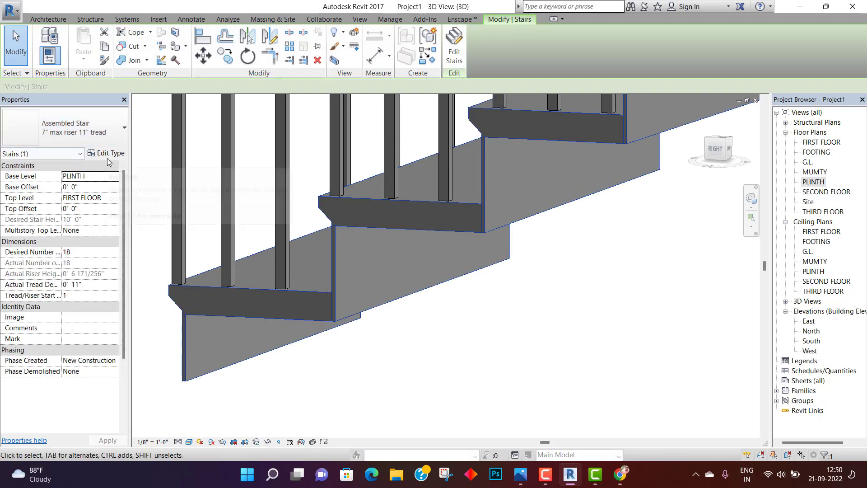
left_click(107, 156)
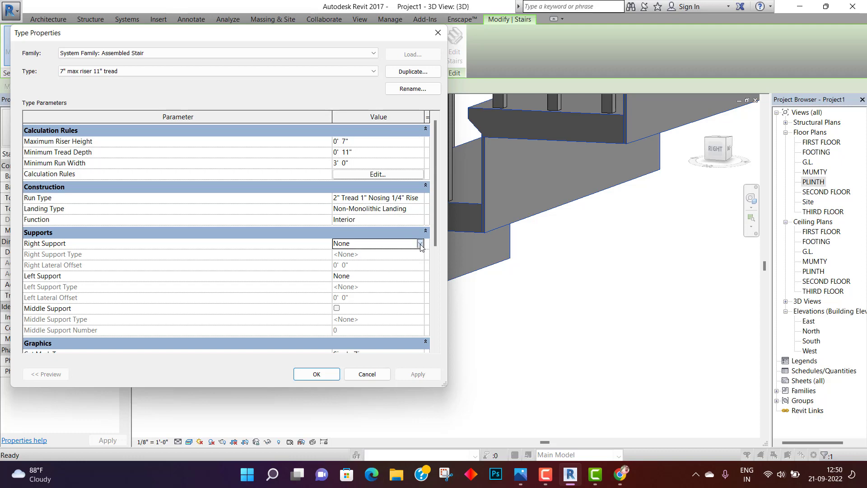
left_click(420, 244)
left_click(360, 272)
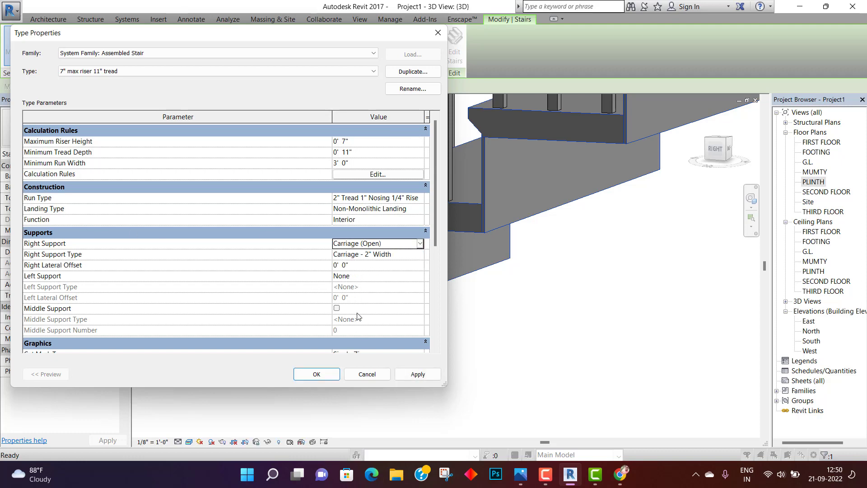
left_click(338, 375)
Set the stair type's Left Support to Carriage (Open) and apply it
middle_click_drag(490, 361, 215, 182, "shift")
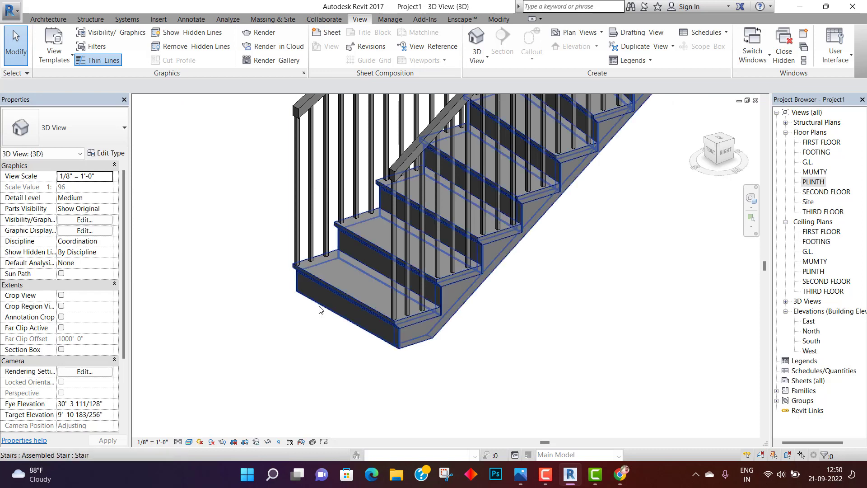
left_click(347, 298)
left_click(107, 153)
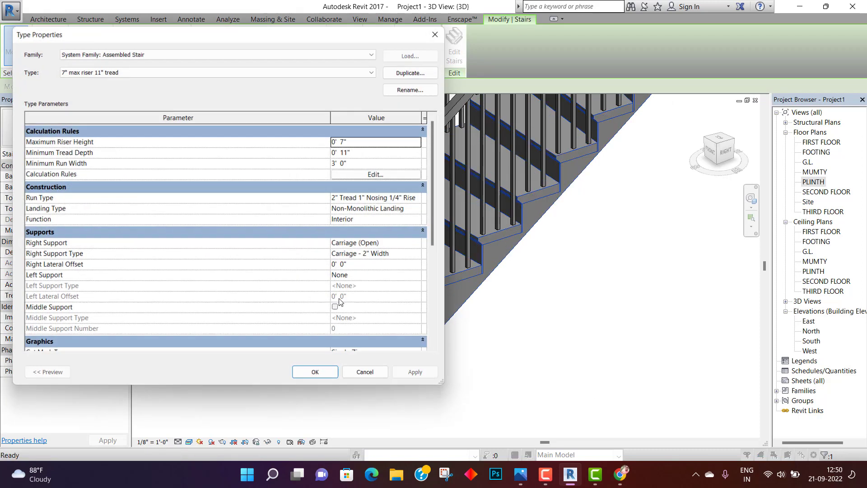
left_click(420, 276)
left_click(367, 305)
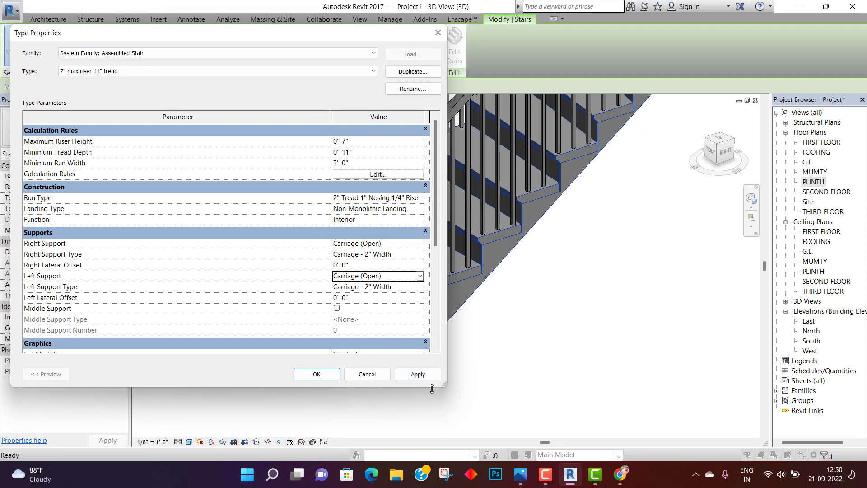
left_click(330, 374)
left_click(426, 378)
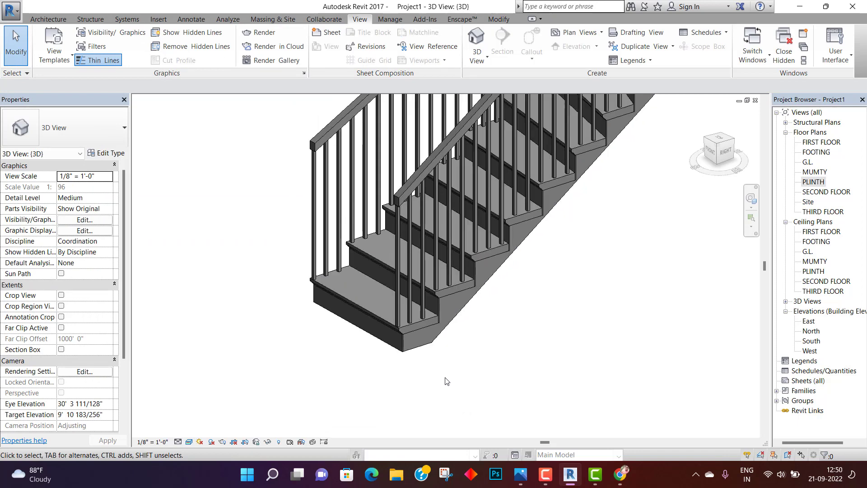
Examine the stair with its open carriage supports from the opposite side
scroll(444, 368, "down", 4)
middle_click_drag(410, 350, 611, 338, "shift")
scroll(628, 260, "up", 4)
scroll(627, 262, "down", 4)
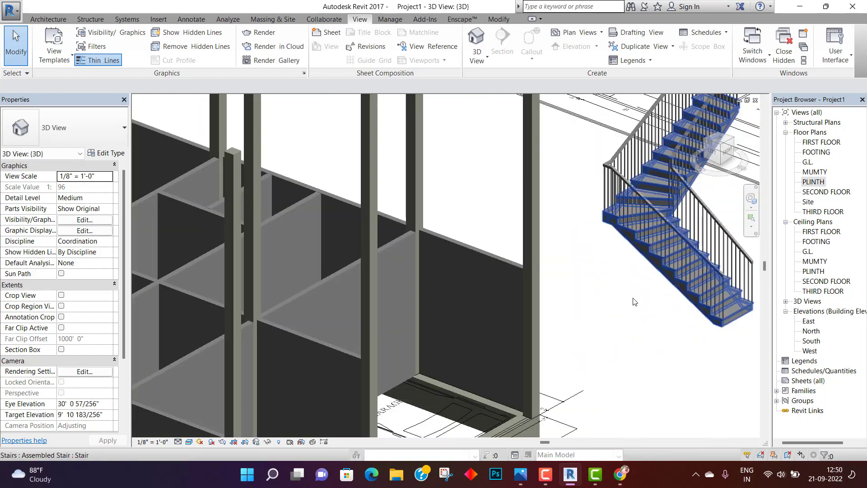
Set both the Right Support and Left Support of the stair type to None
middle_click_drag(635, 301, 481, 231, "shift")
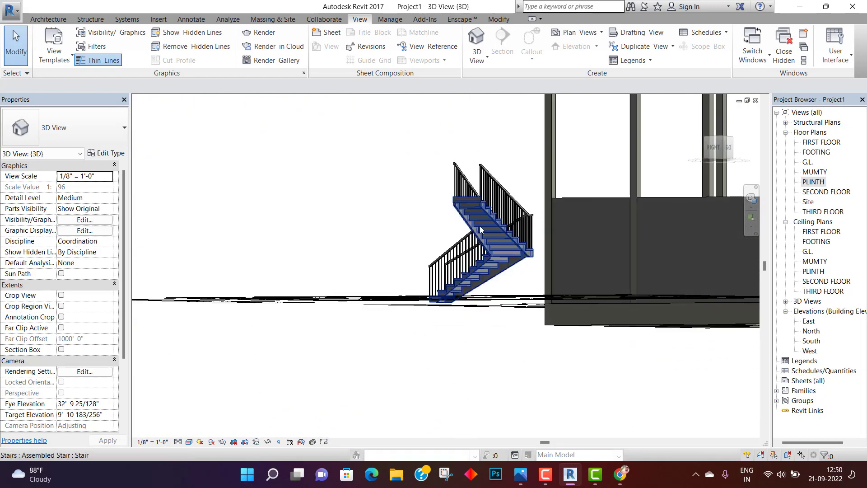
scroll(481, 231, "up", 6)
middle_click_drag(257, 287, 241, 310)
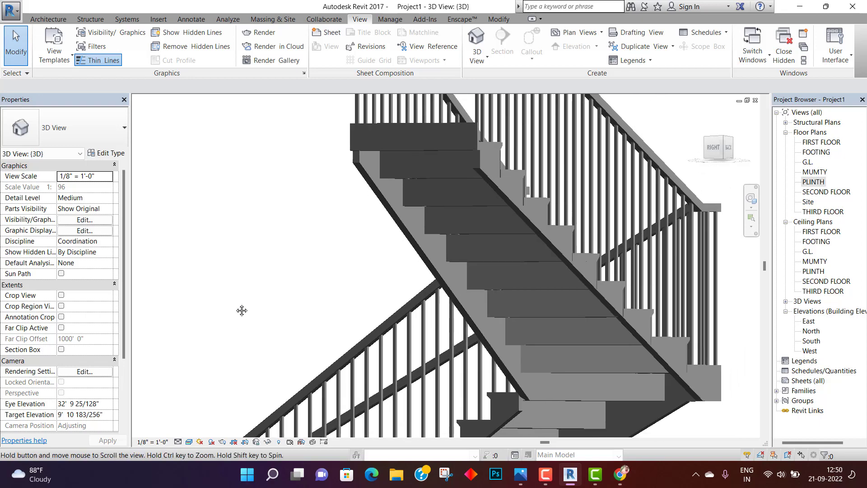
scroll(457, 246, "down", 5)
middle_click_drag(333, 209, 398, 312, "shift")
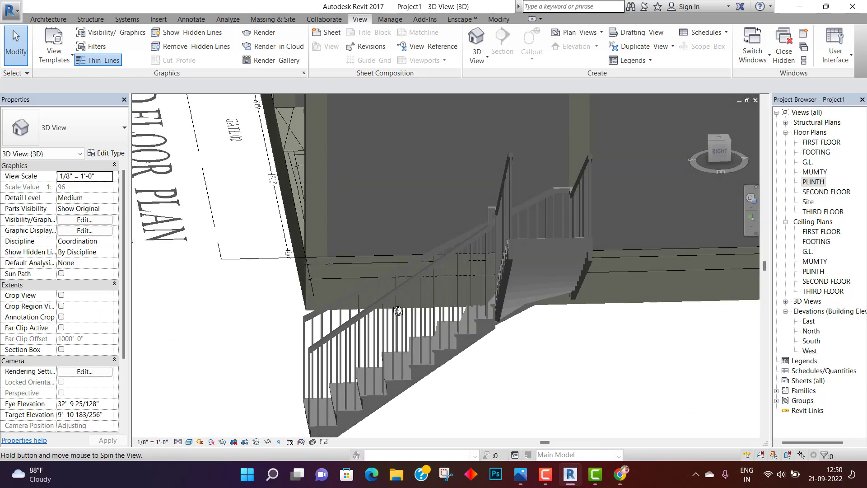
left_click(538, 264)
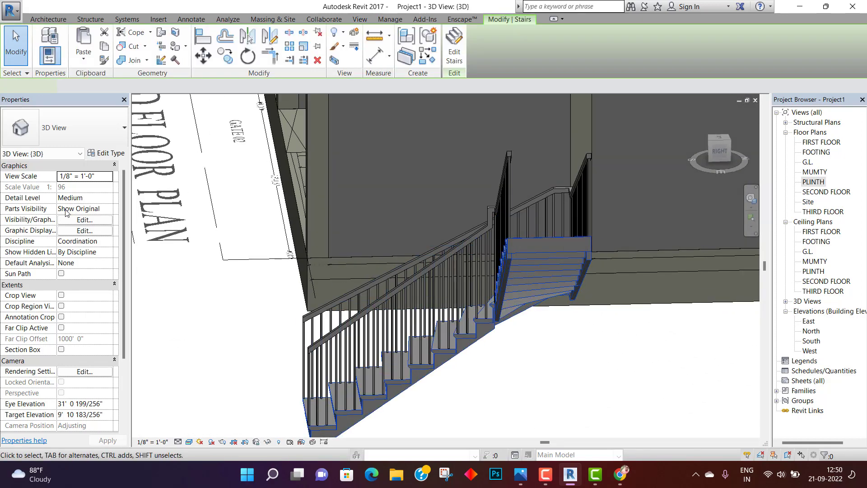
left_click(107, 154)
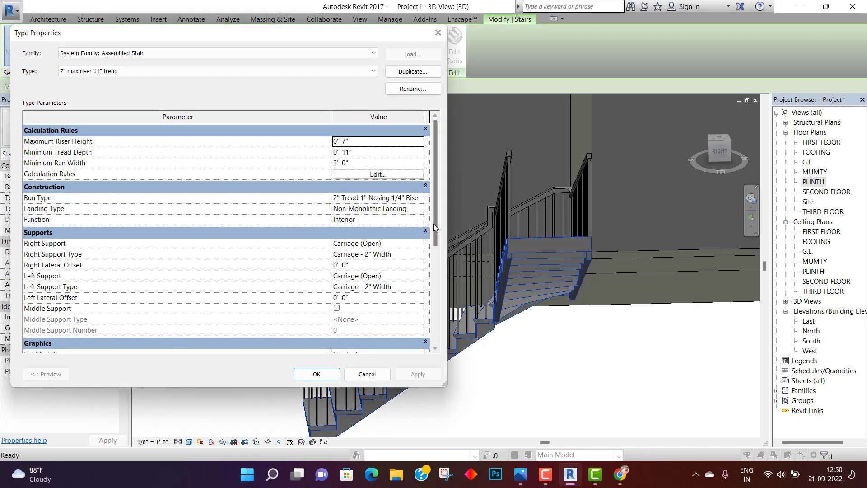
left_click(421, 244)
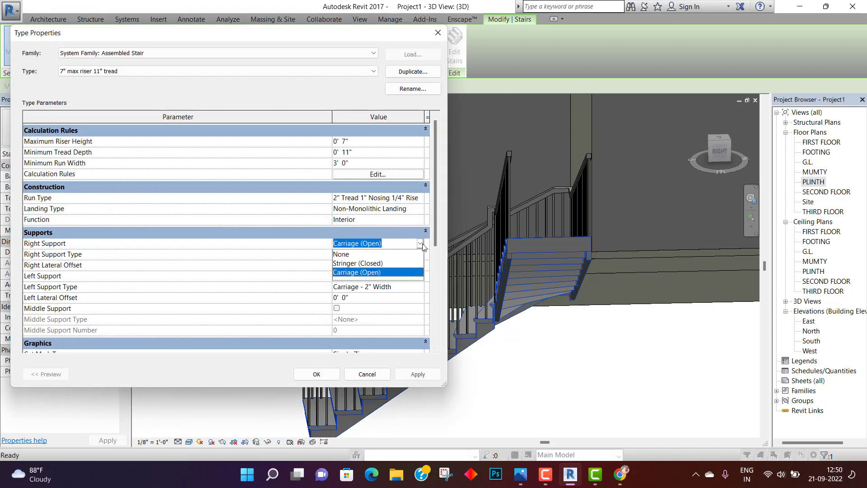
left_click(399, 254)
left_click(420, 276)
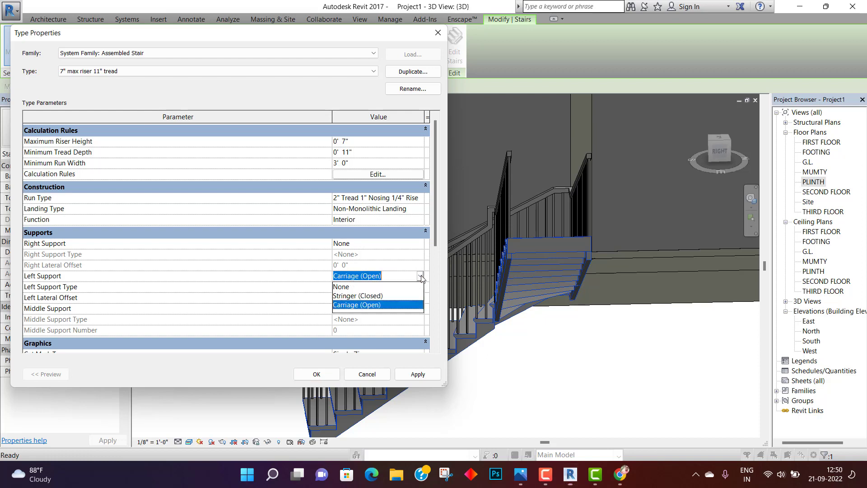
left_click(388, 286)
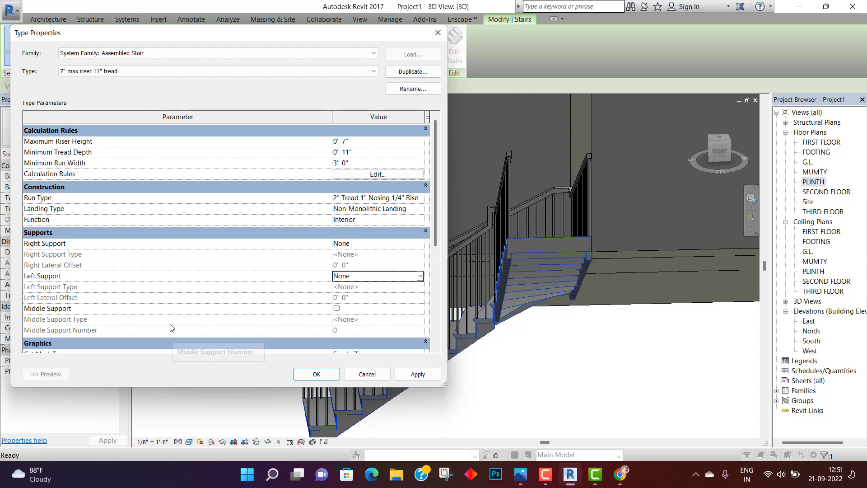
Enable the stair type's Middle Support and apply the support changes to the stair
left_click(336, 308)
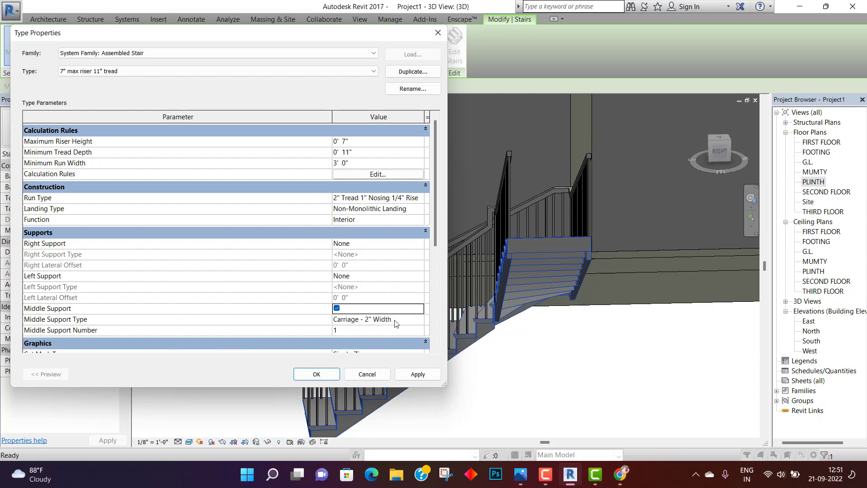
left_click(316, 374)
left_click(559, 384)
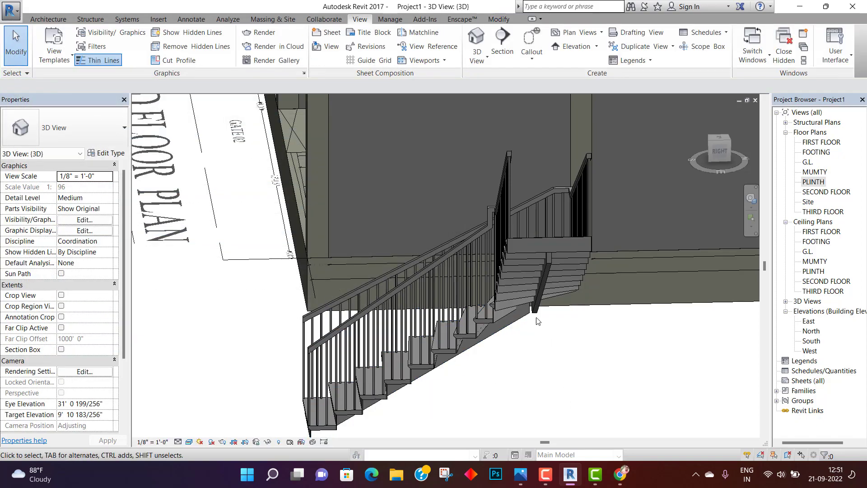
Turn off Same as Run in the stair's Non-Monolithic Landing type and apply the change
middle_click_drag(559, 385, 566, 280, "shift")
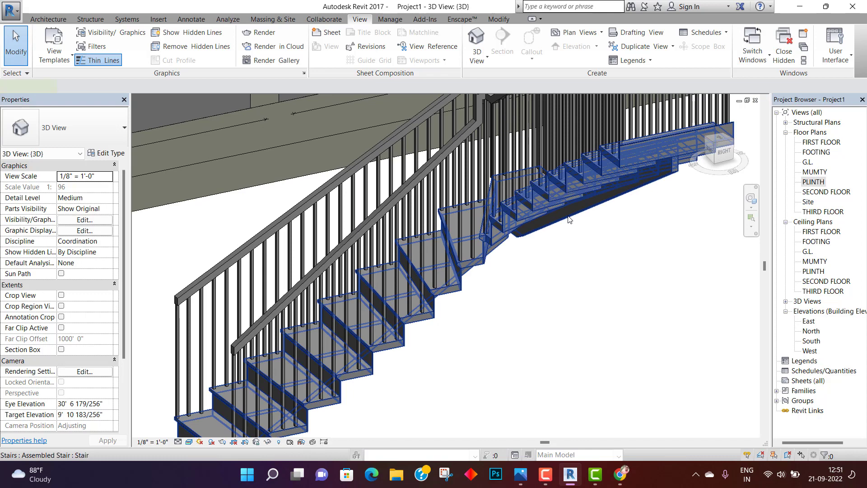
left_click(569, 219)
left_click(108, 153)
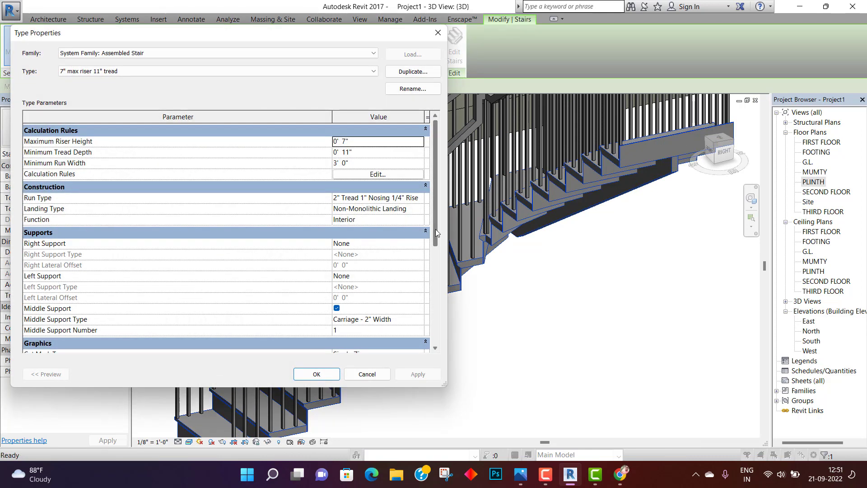
mouse_move(437, 233)
left_mouse_down()
mouse_move(435, 242)
mouse_move(434, 228)
left_mouse_up()
left_click(419, 211)
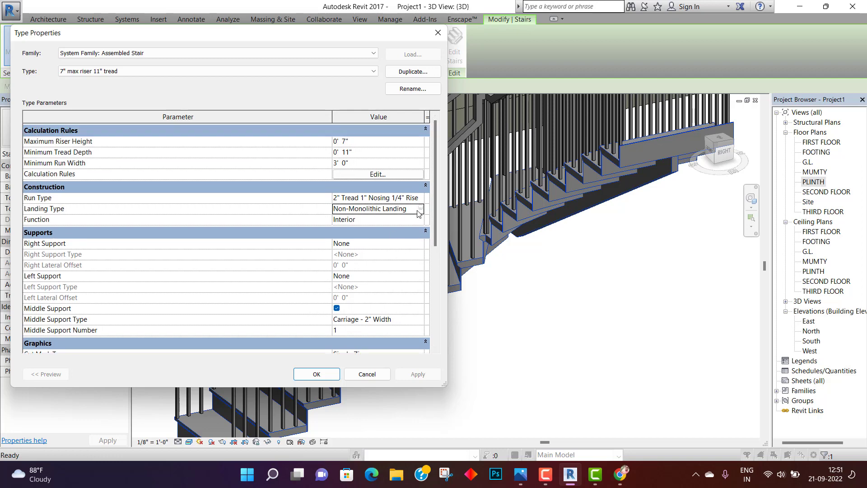
left_click(365, 213)
left_click(423, 210)
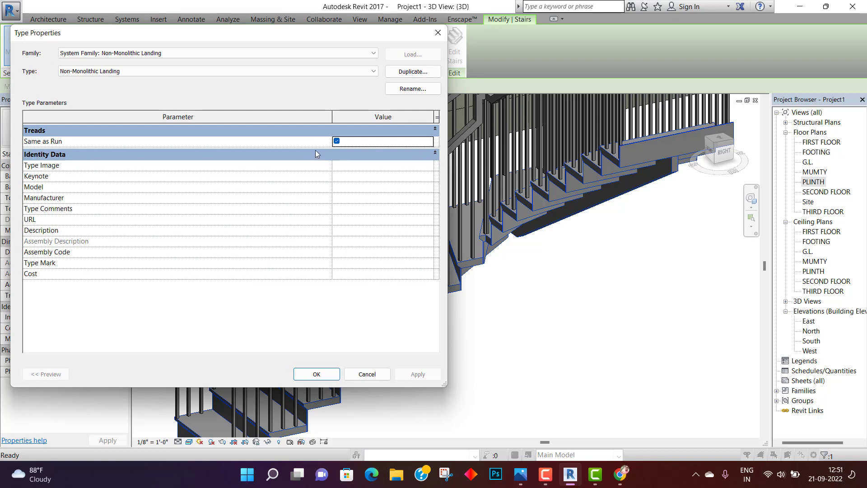
left_click(337, 142)
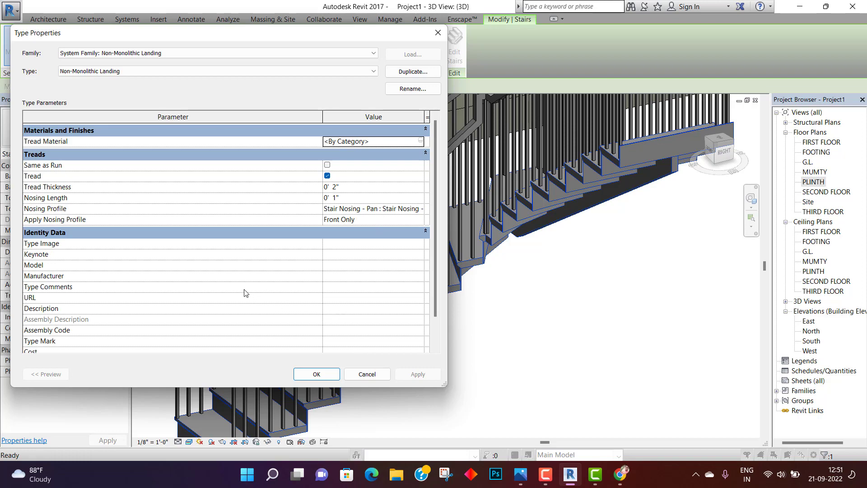
left_click(329, 378)
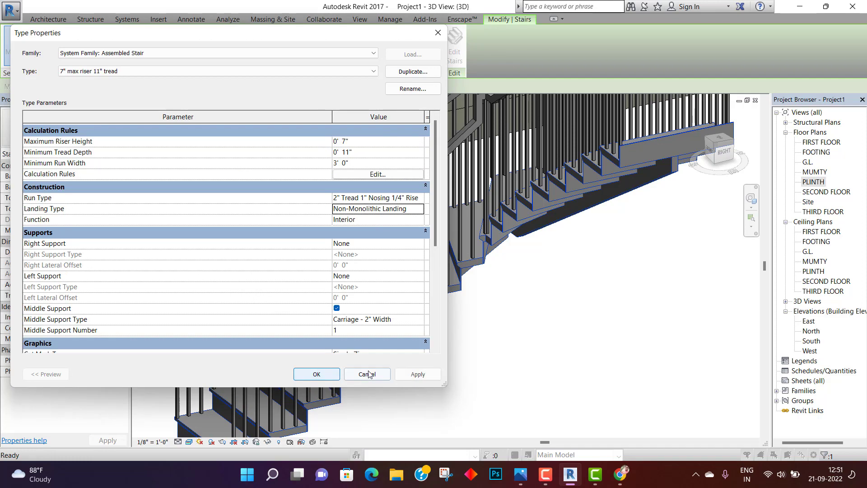
left_click(325, 374)
left_click(524, 365)
Set the Nosing Profile of the stair's Non-Monolithic Landing type to Default and apply it
scroll(524, 365, "down", 2)
scroll(519, 350, "down", 1)
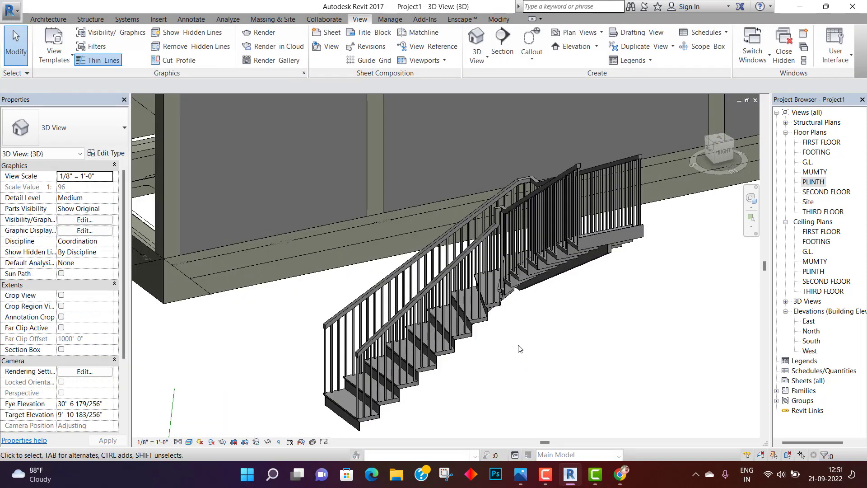
middle_click_drag(518, 348, 610, 418, "shift")
middle_click_drag(482, 396, 347, 265)
scroll(346, 264, "up", 2)
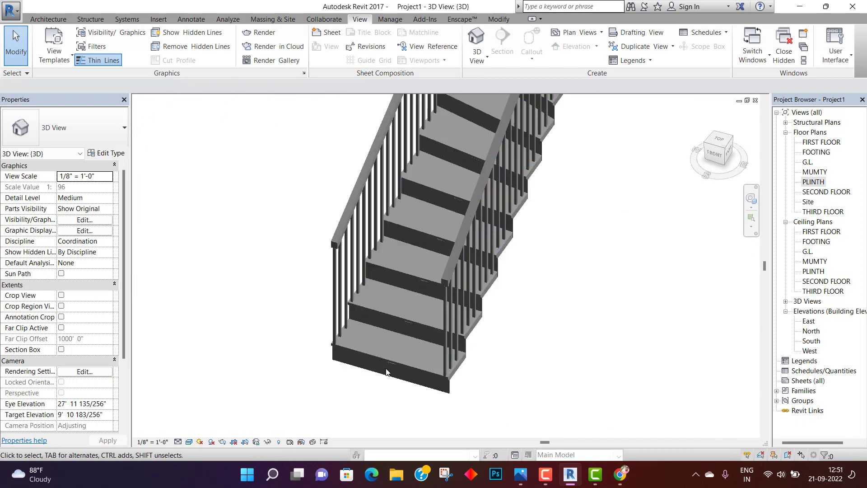
left_click(391, 355)
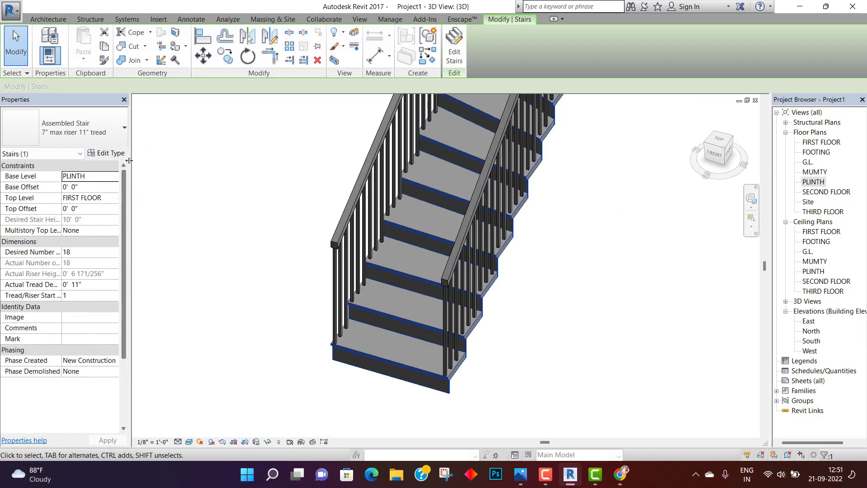
left_click(107, 153)
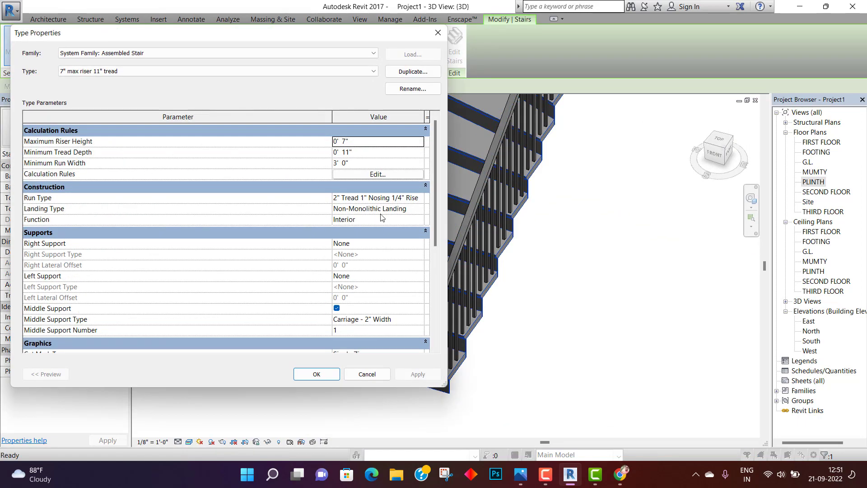
left_click(424, 213)
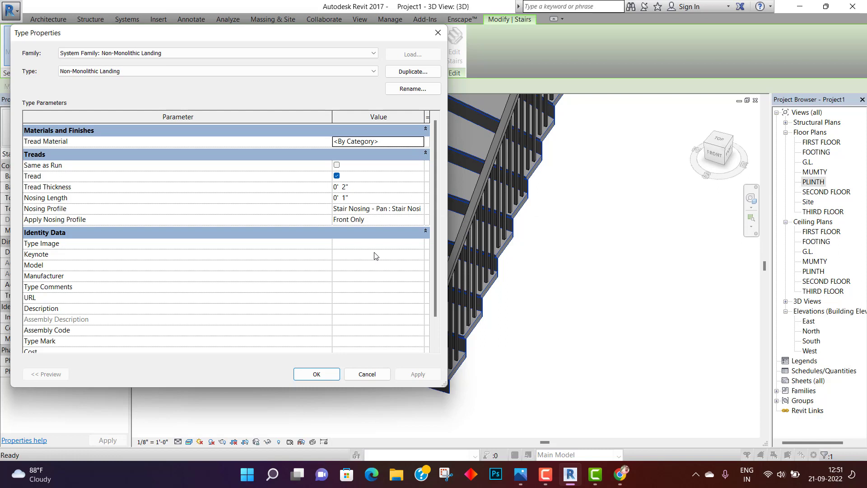
scroll(318, 289, "down", 1)
scroll(343, 271, "up", 1)
left_click(420, 209)
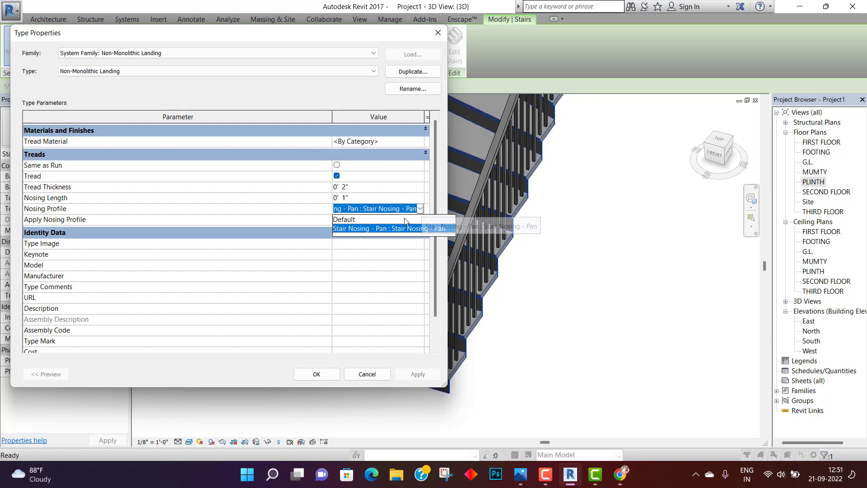
left_click(407, 219)
left_click(316, 374)
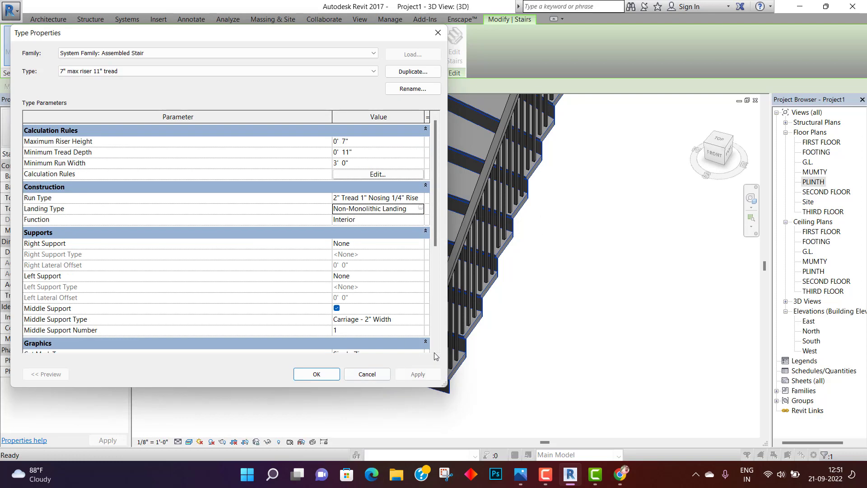
left_click(327, 374)
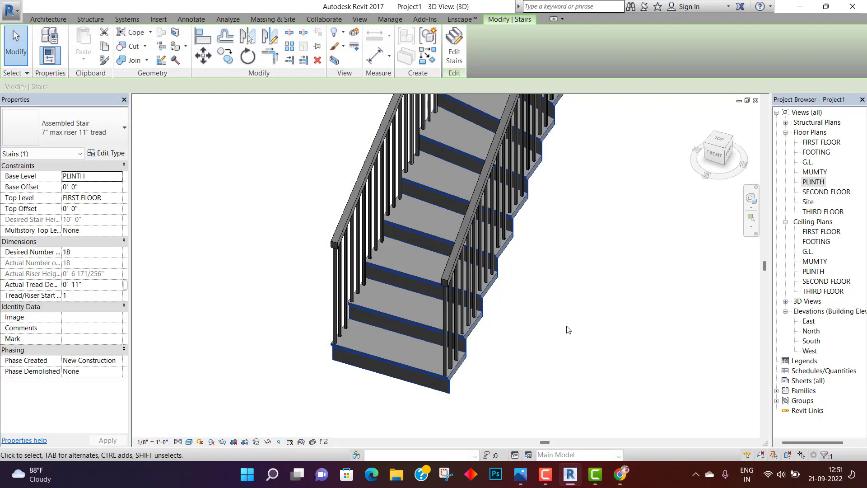
left_click(567, 329)
Review the stair type's construction and support parameters
scroll(568, 329, "down", 2)
middle_click_drag(581, 323, 480, 286)
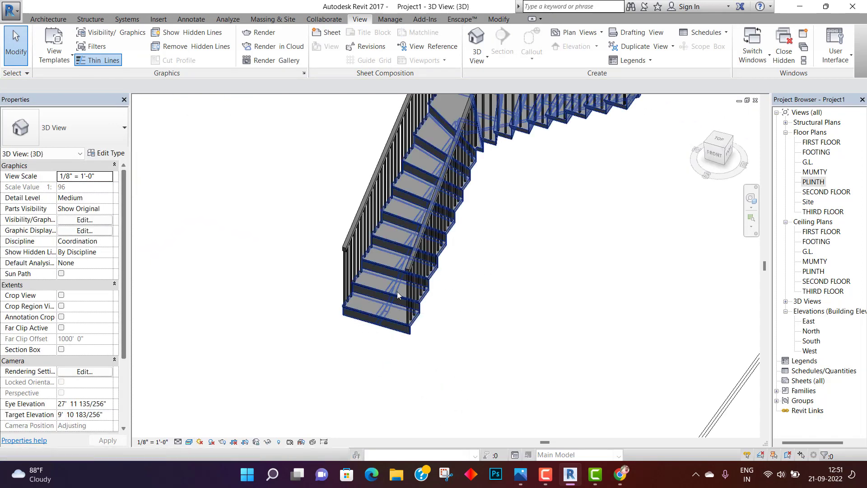
left_click(369, 308)
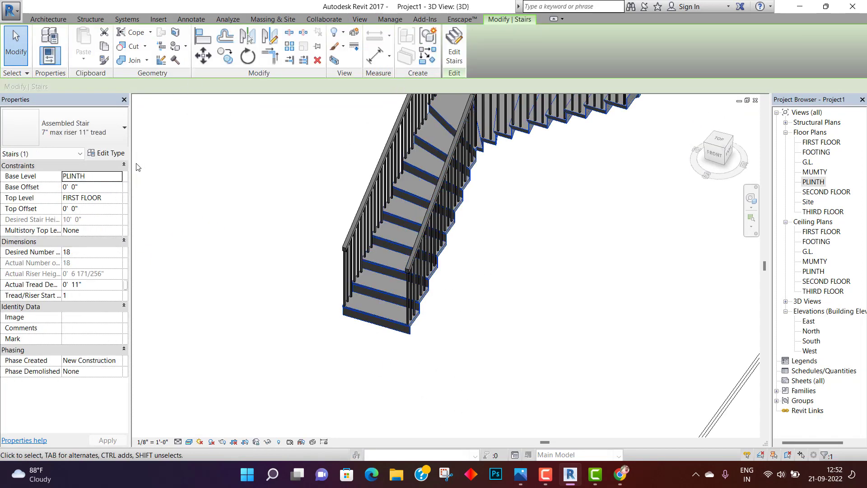
left_click(123, 156)
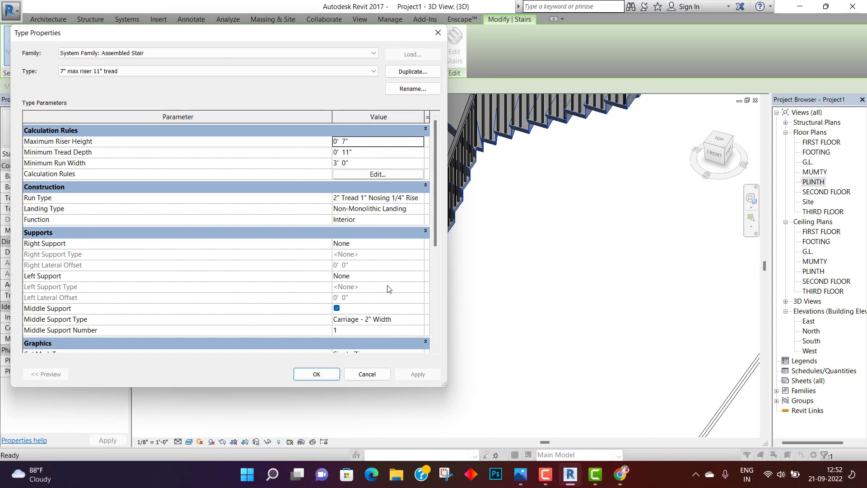
left_click_drag(432, 216, 436, 186)
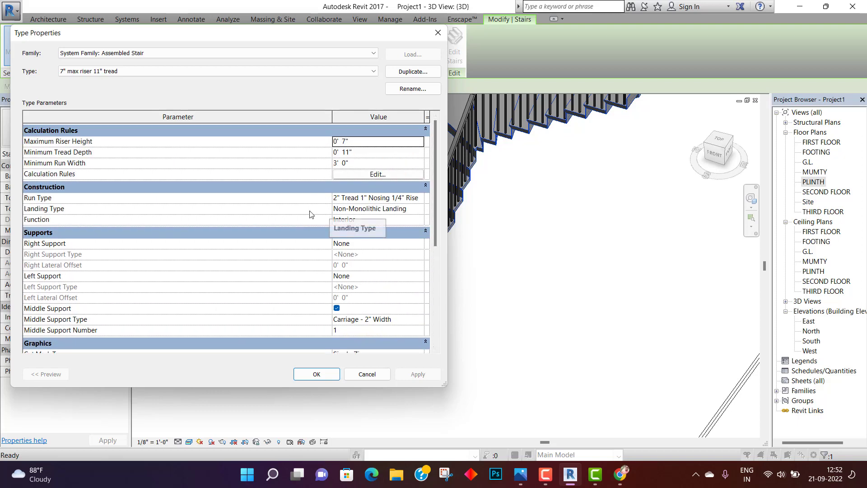
left_click(438, 33)
left_click(439, 307)
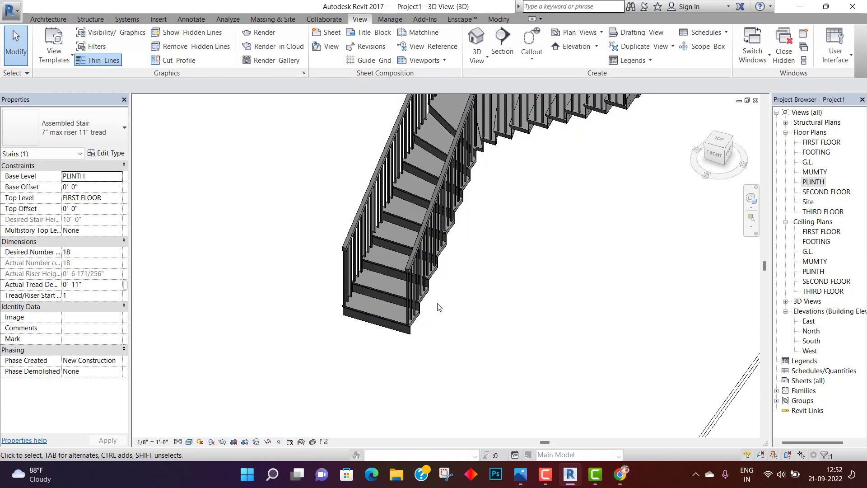
Set the Tread Thickness of the stair's 2" Tread 1" Nosing 1/4" Riser run type to 0' 4"
scroll(400, 334, "up", 4)
left_click(389, 298)
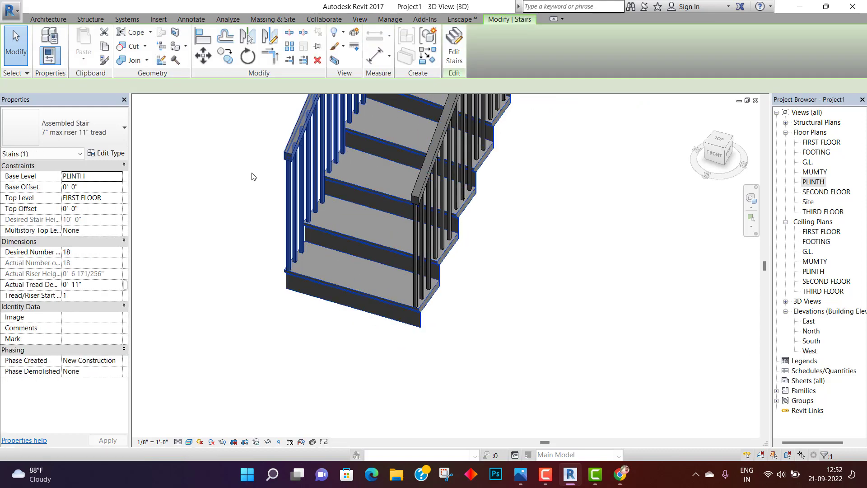
left_click(107, 153)
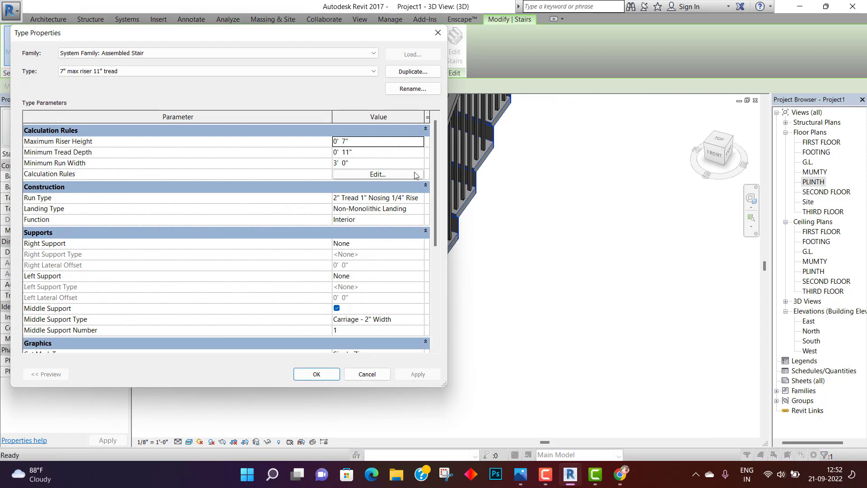
left_click(420, 201)
left_click(421, 201)
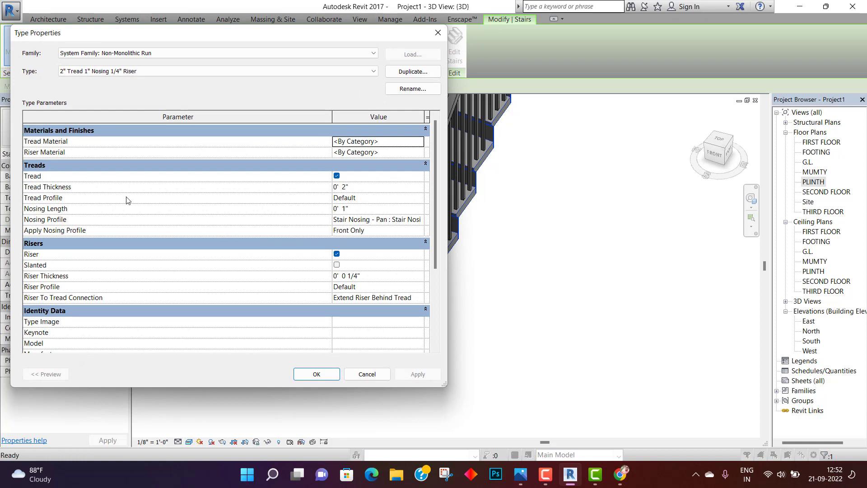
left_click(367, 188)
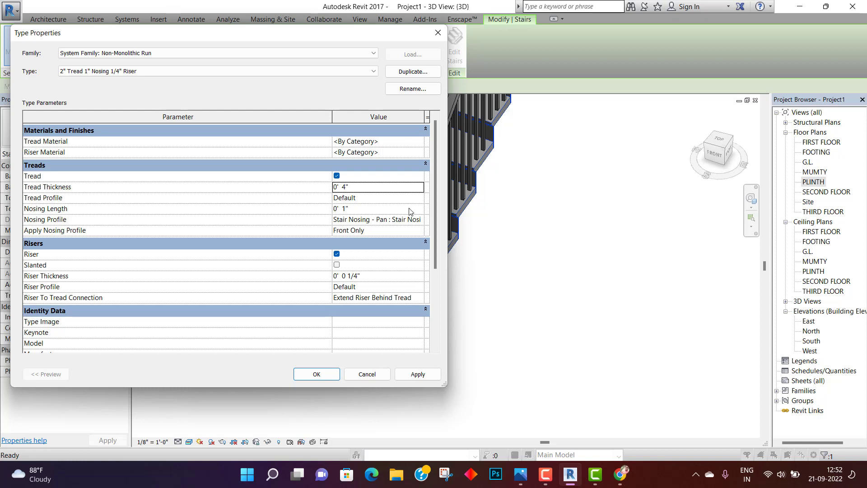
Set the Riser Thickness of the stair's run type to 4, keep the Default Tread Profile, and accept the type changes
left_click(419, 199)
left_click(420, 199)
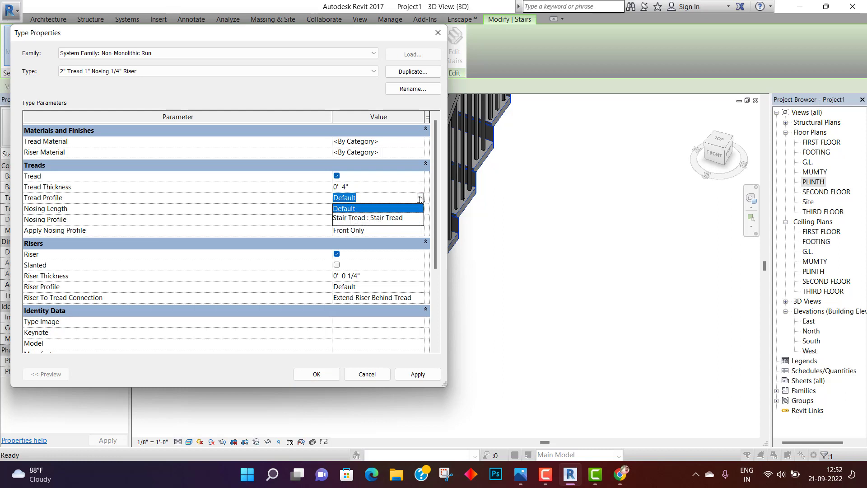
left_click(413, 198)
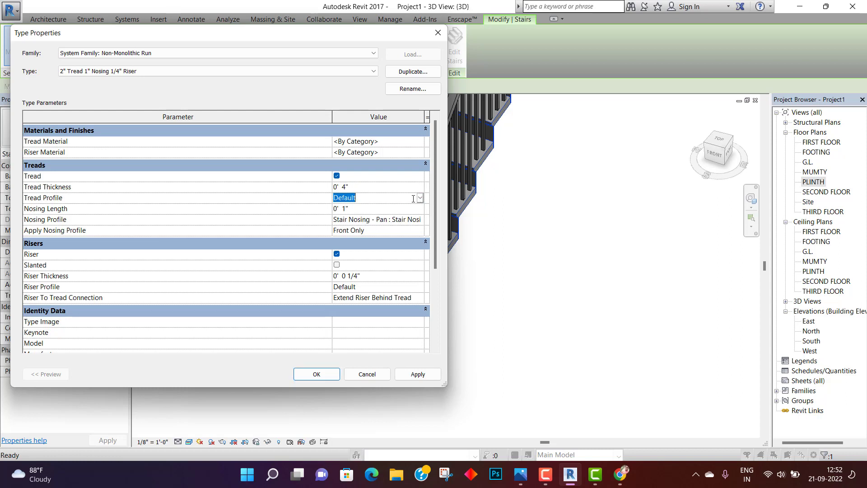
left_click(368, 212)
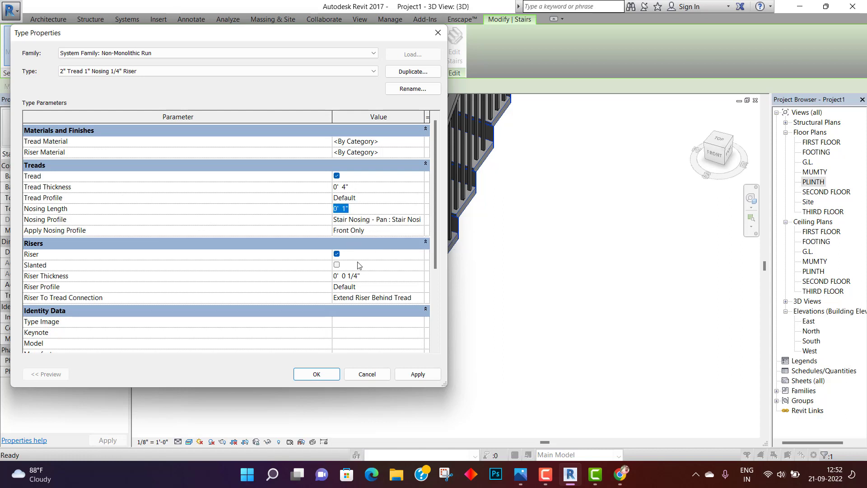
left_click(372, 275)
type("4")
key("Return")
left_click(315, 375)
left_click(319, 374)
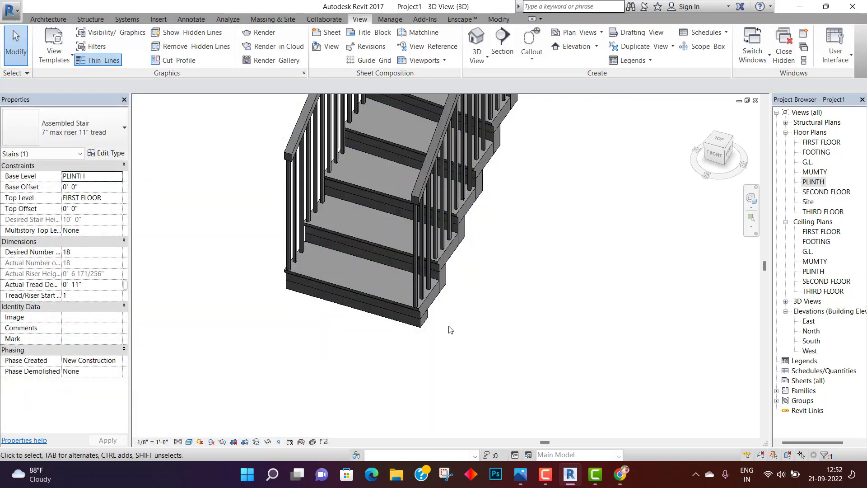
Change the stair railing on the building side from Handrail - Rectangular to Glass Panel - Bottom Fill
left_click(447, 293)
middle_click_drag(447, 294, 523, 434, "shift")
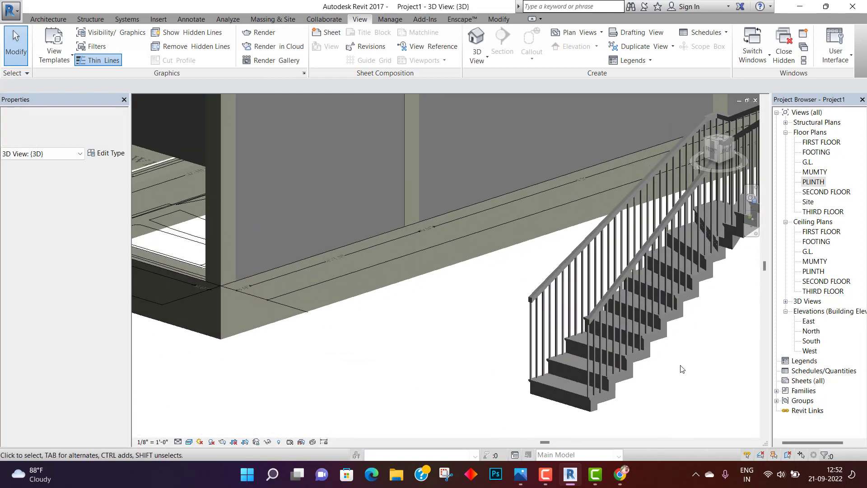
scroll(522, 440, "up", 5)
scroll(402, 352, "down", 4)
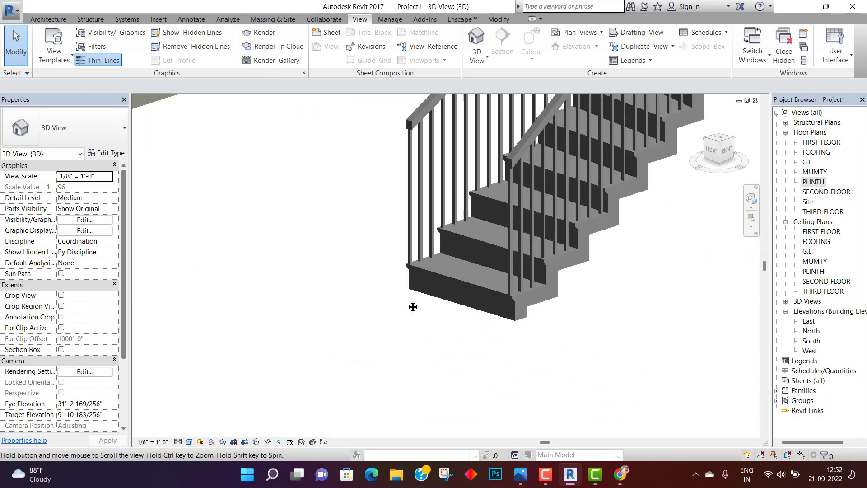
middle_click_drag(418, 300, 424, 325)
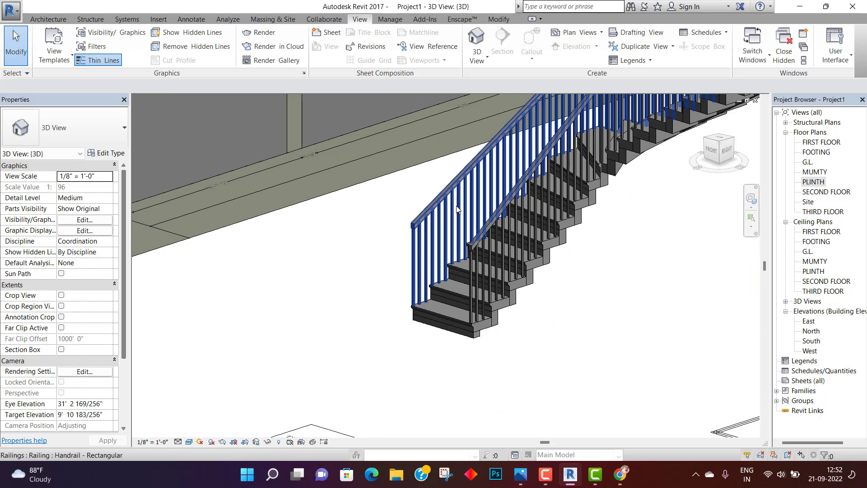
left_click(457, 209)
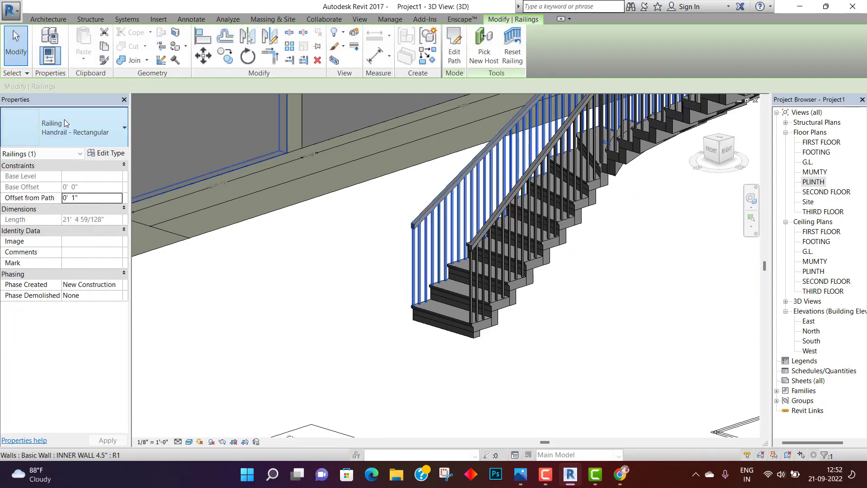
left_click(64, 119)
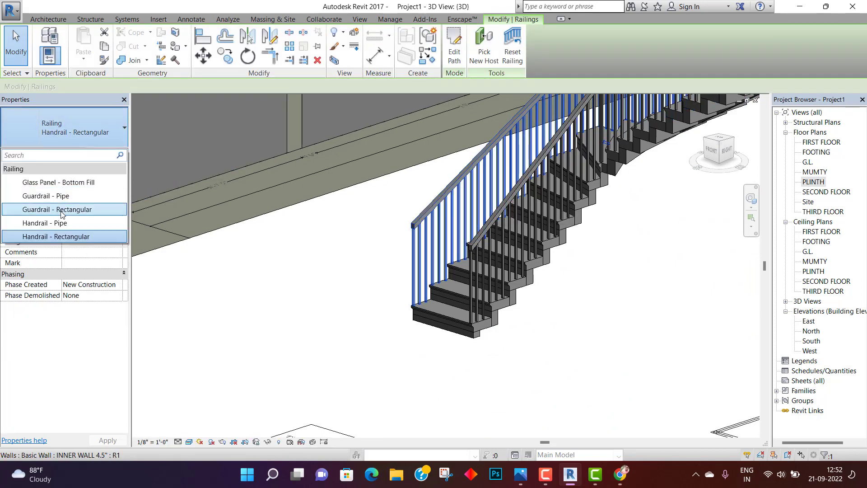
left_click(58, 182)
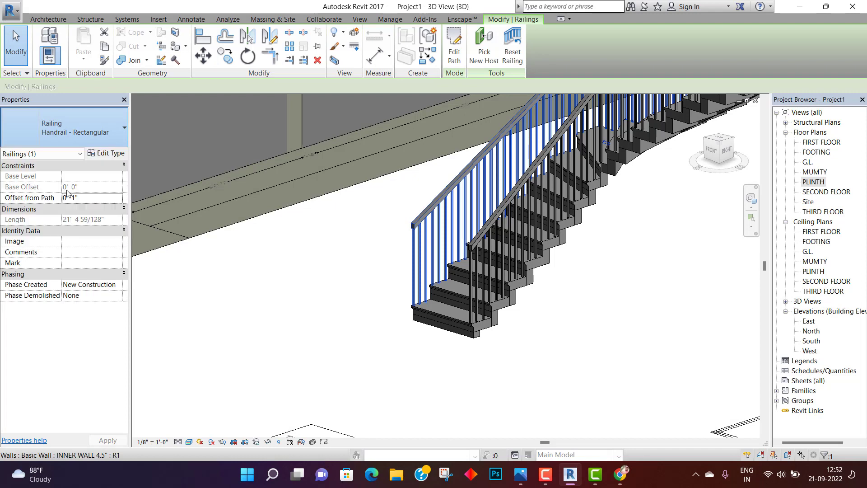
left_click(357, 326)
Replace the railing type on the stair's other side, away from the building
left_click(470, 250)
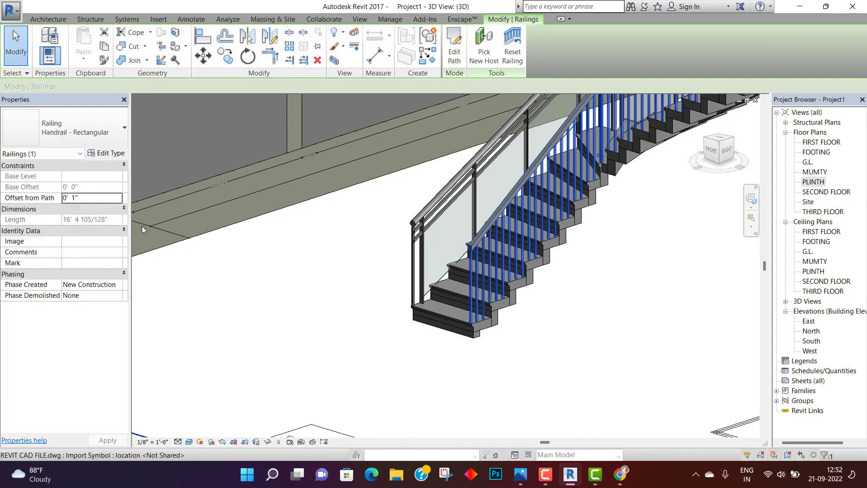
left_click(64, 127)
left_click(95, 210)
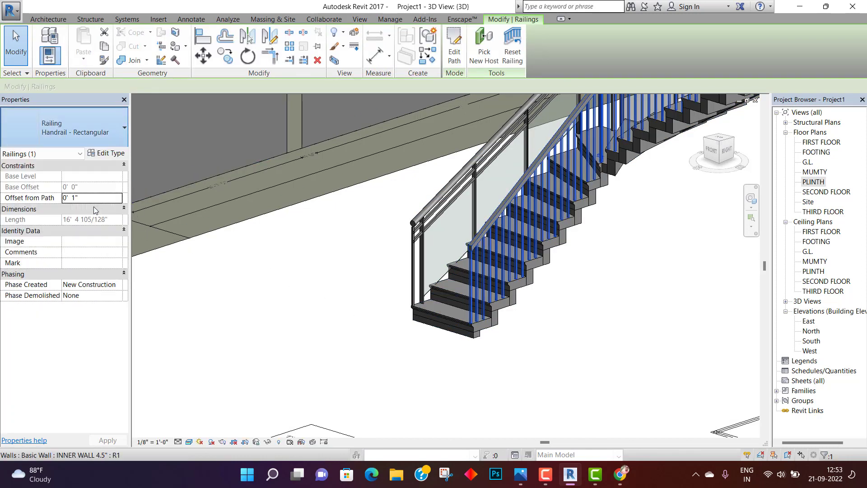
left_click(398, 385)
scroll(379, 368, "down", 5)
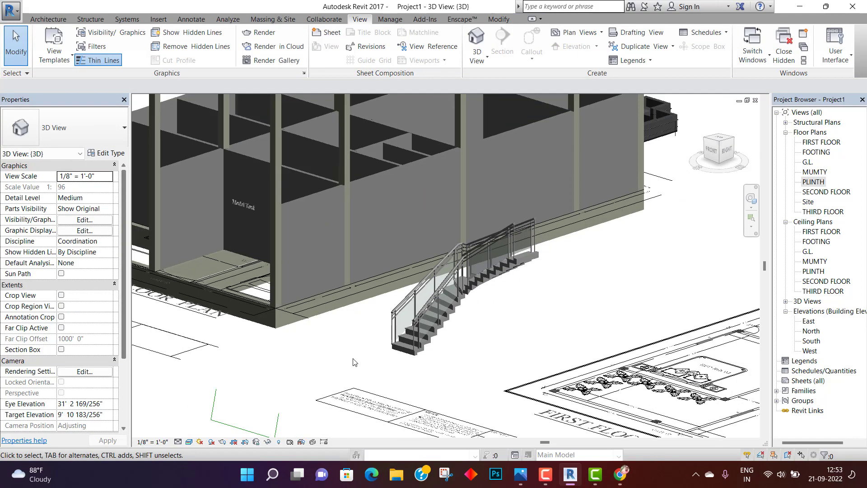
middle_click_drag(355, 362, 432, 341, "shift")
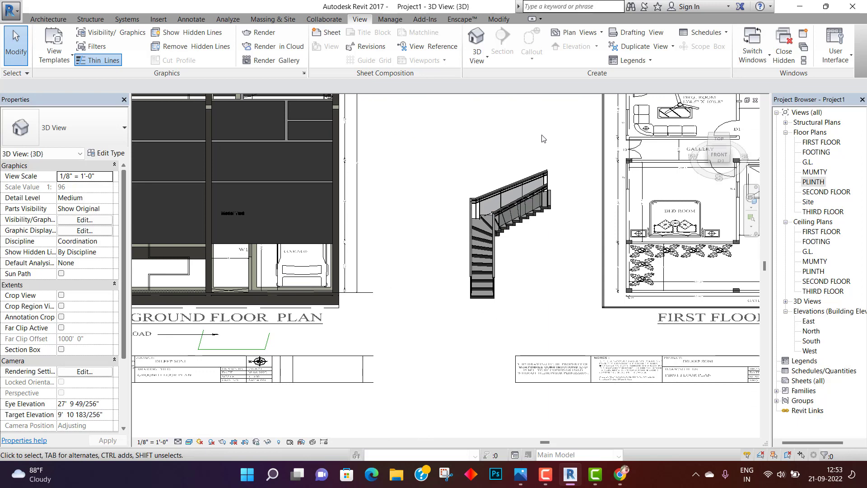
Delete the L-shape winder stair together with its railings
left_click(475, 252)
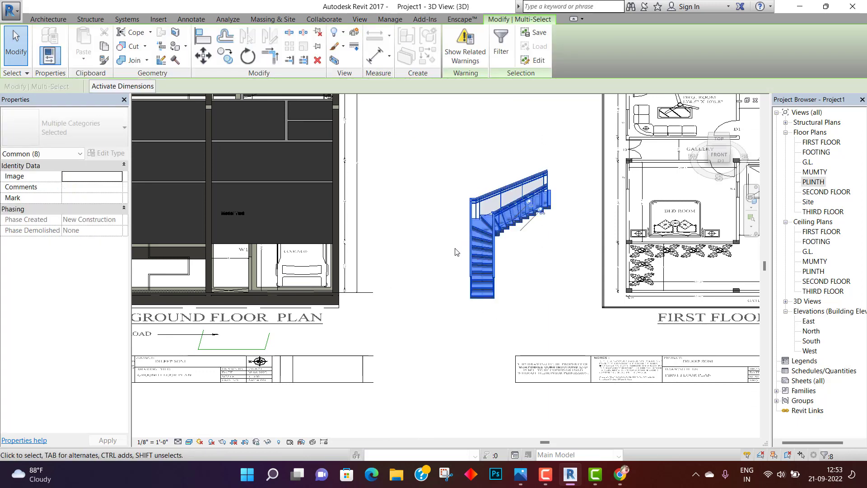
left_click(450, 317)
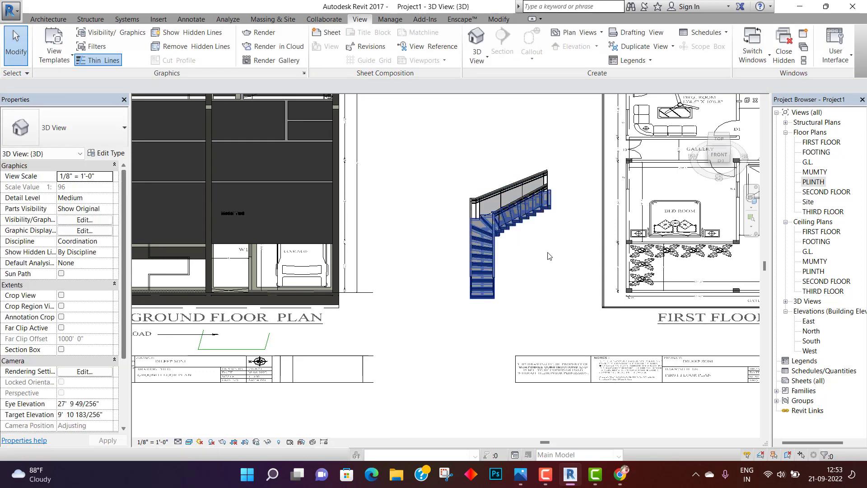
left_click(478, 223)
key("Delete")
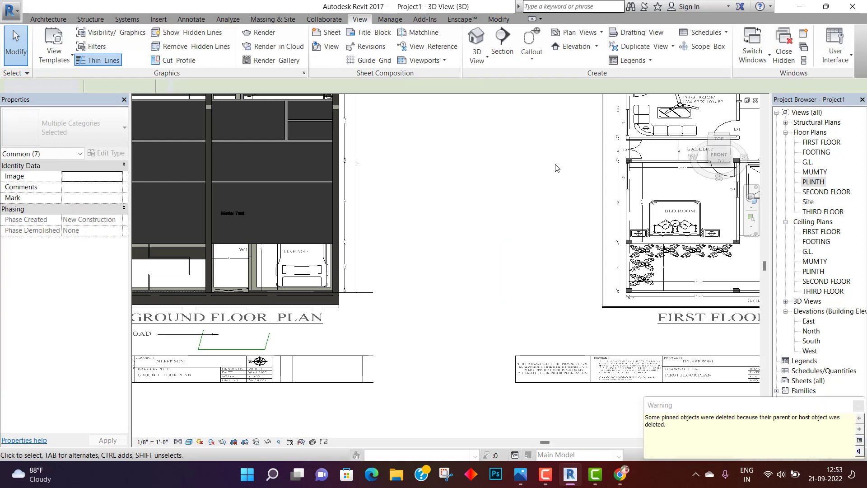
In the PLINTH floor plan, start a Stair by Sketch and draw a 10' vertical boundary line in the space beside the garage
double_click(814, 182)
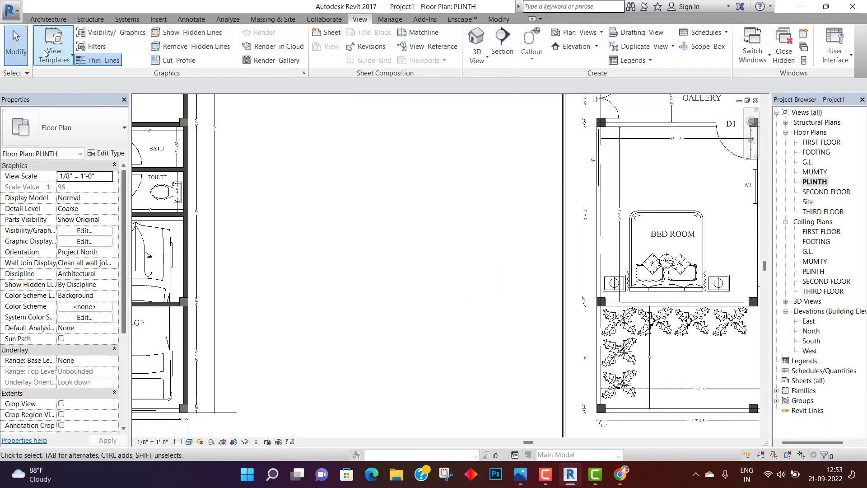
left_click(48, 19)
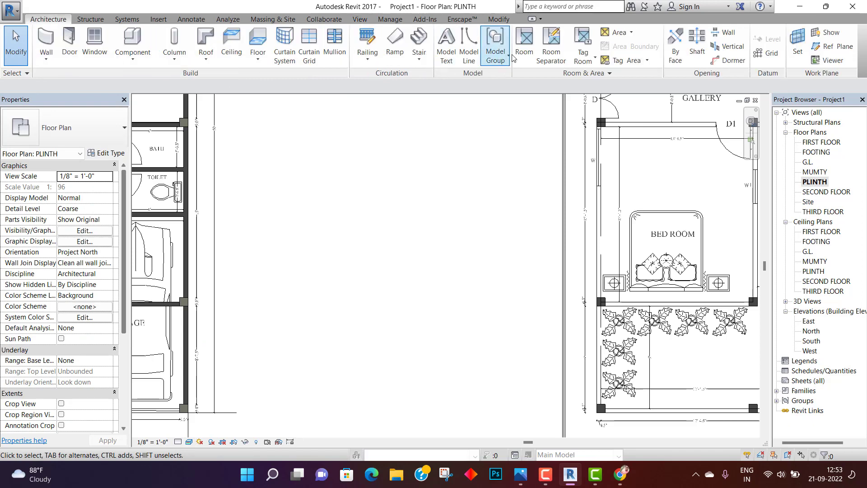
left_click(419, 60)
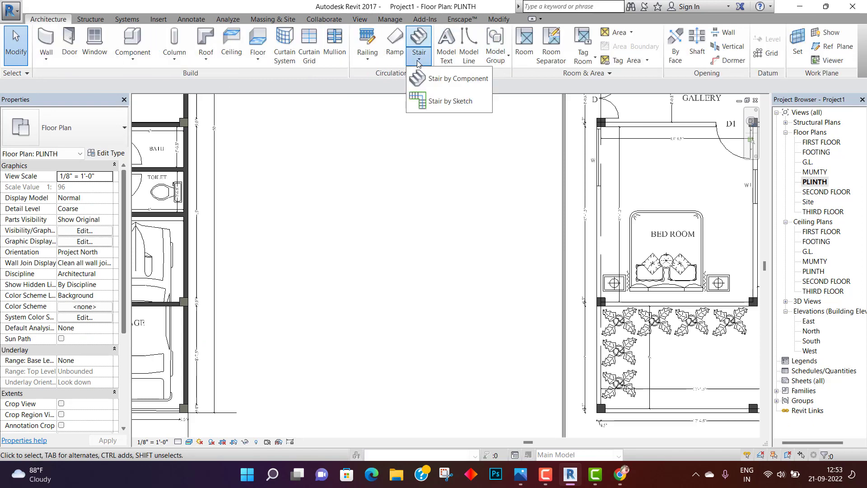
left_click(433, 101)
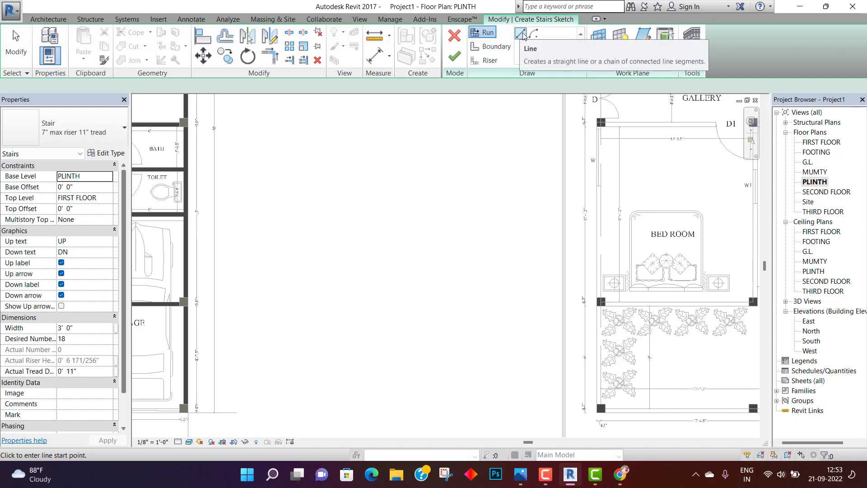
left_click(495, 46)
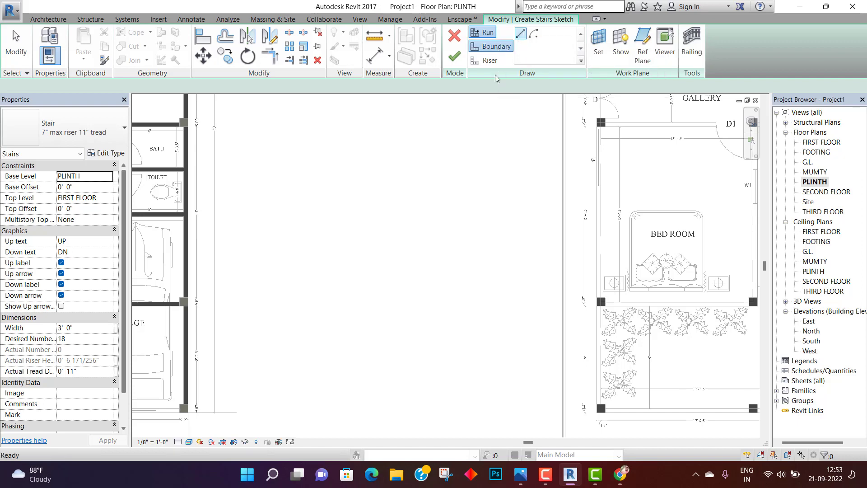
middle_click_drag(306, 290, 351, 263)
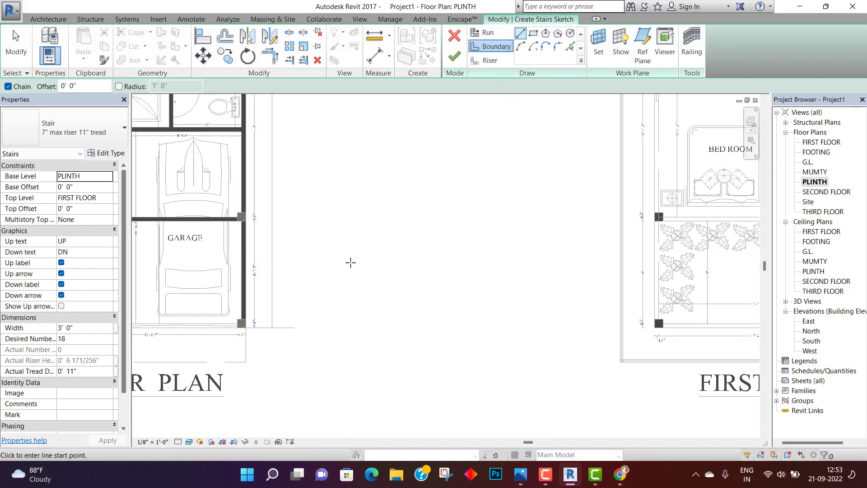
left_click(333, 333)
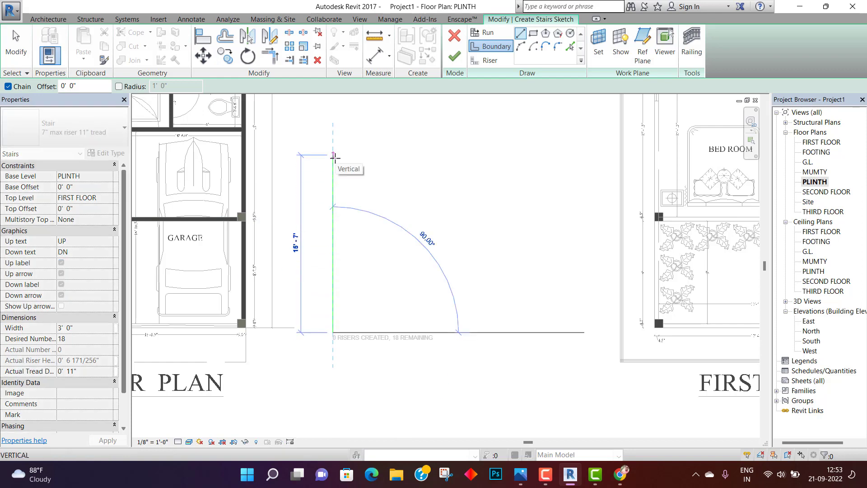
type("10")
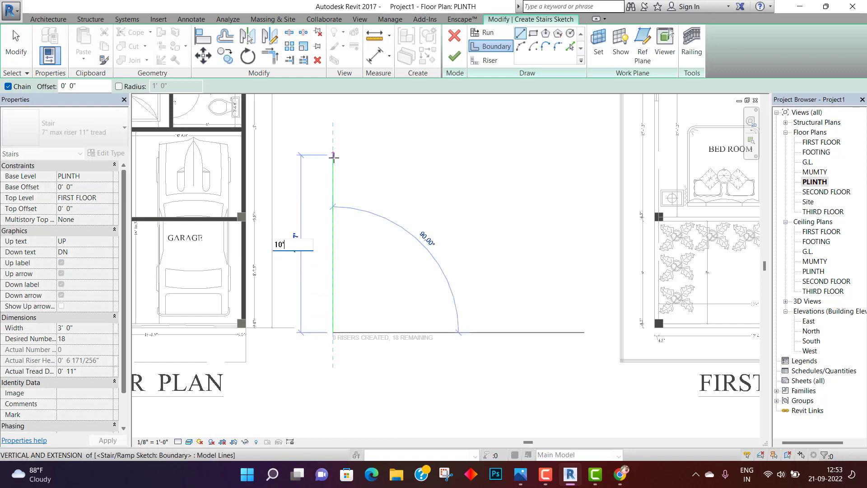
key("Return")
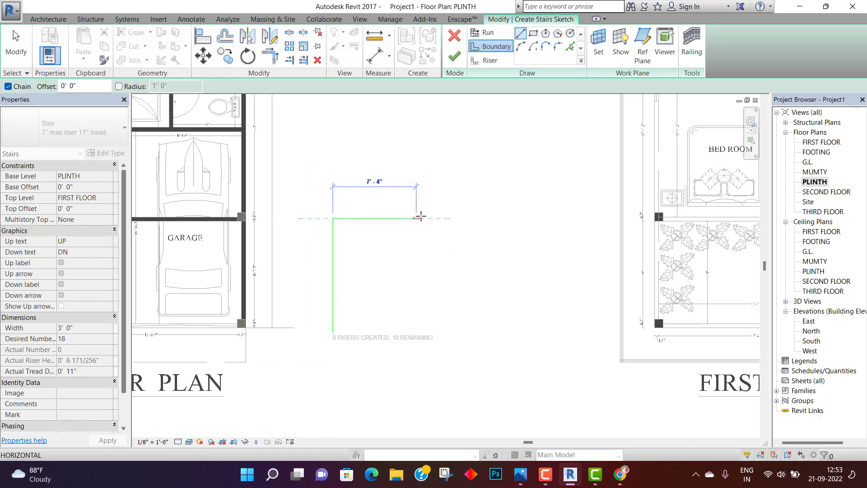
type("6")
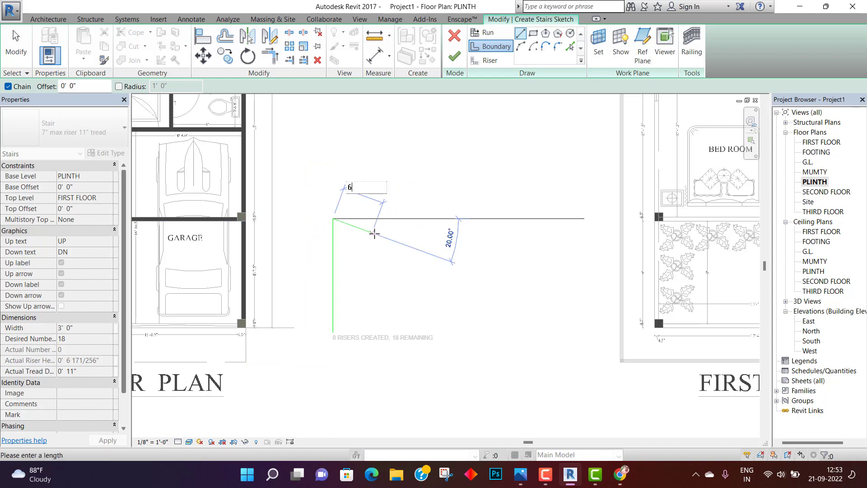
type(".5'")
key("Return")
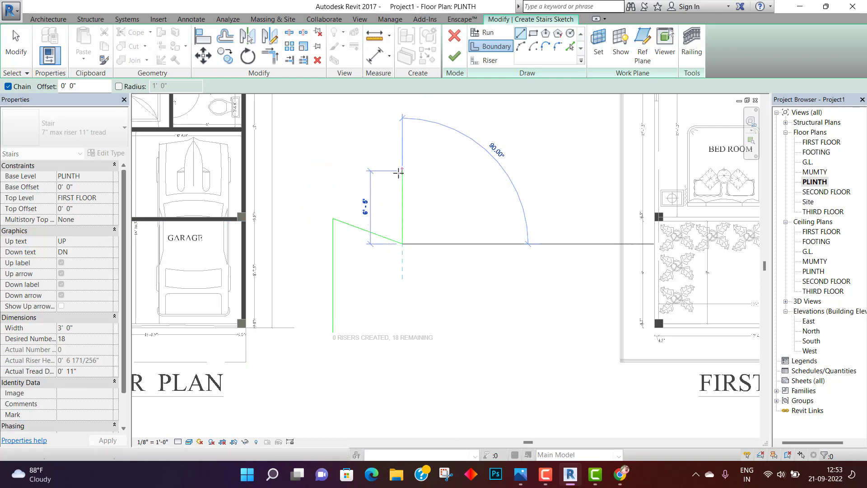
key("Escape")
key("Escape")
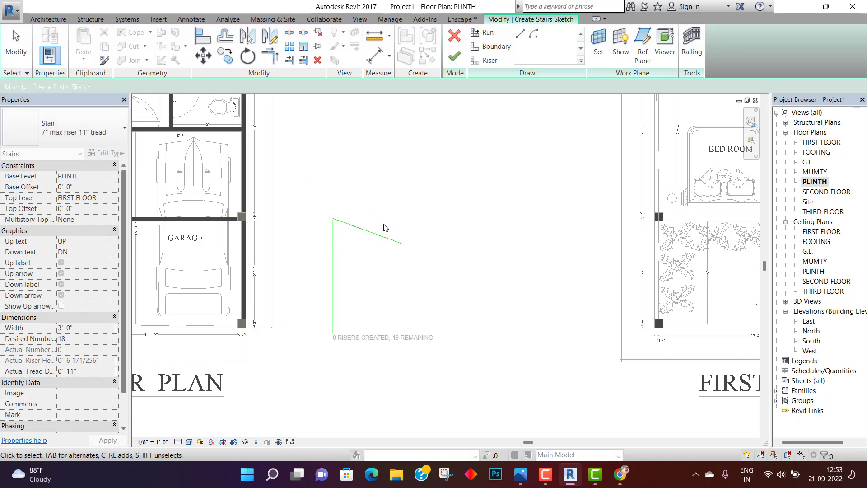
left_click(380, 235)
key("Delete")
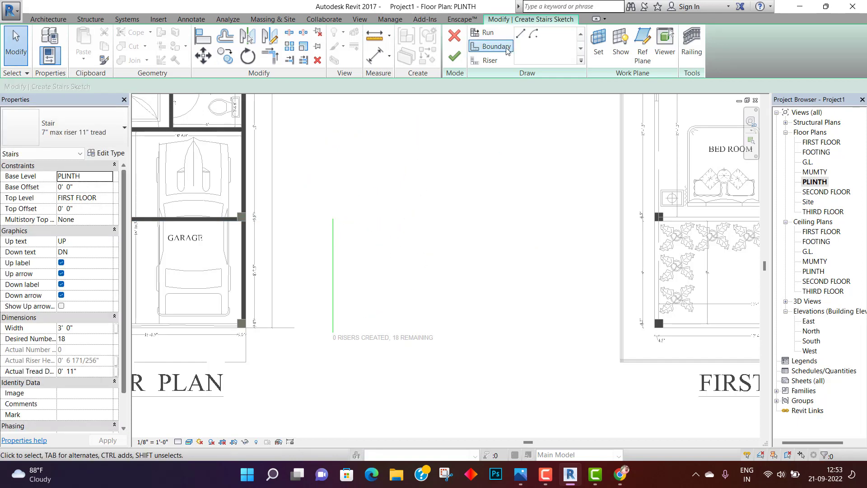
Draw a 6' 6" horizontal boundary line from the first line's upper end and a 10' vertical line down from it, forming a U
left_click(491, 46)
left_click(333, 218)
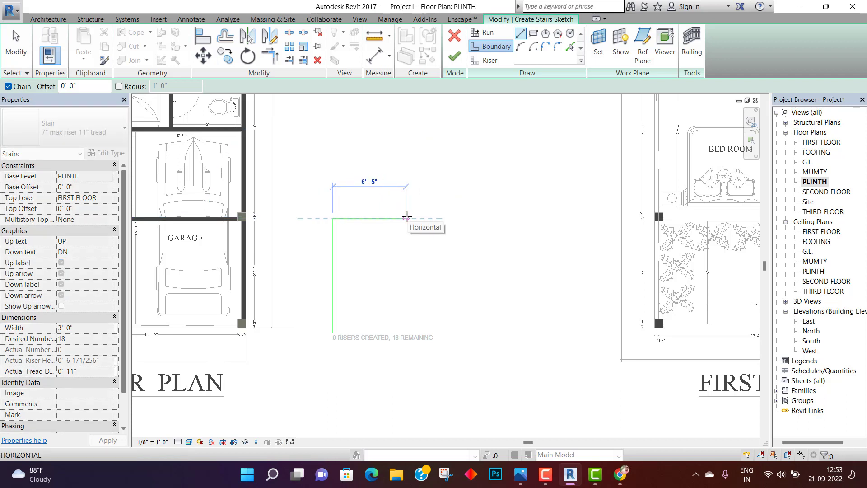
type("6")
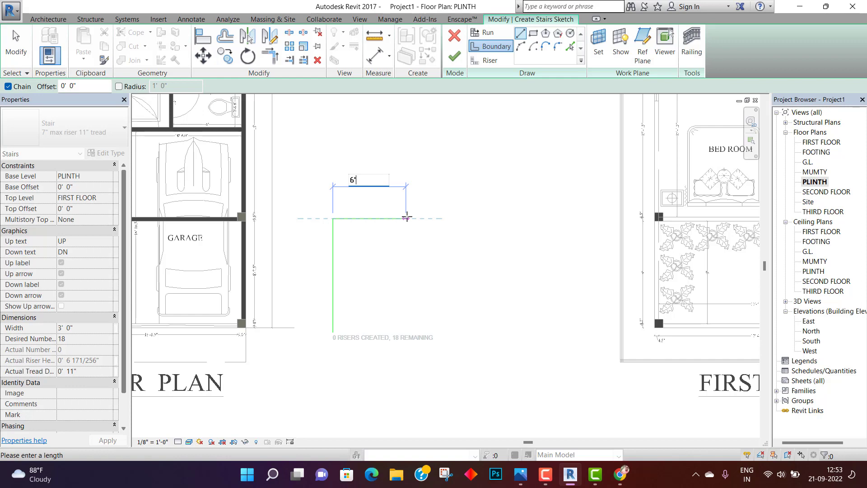
type("'6")
key("Return")
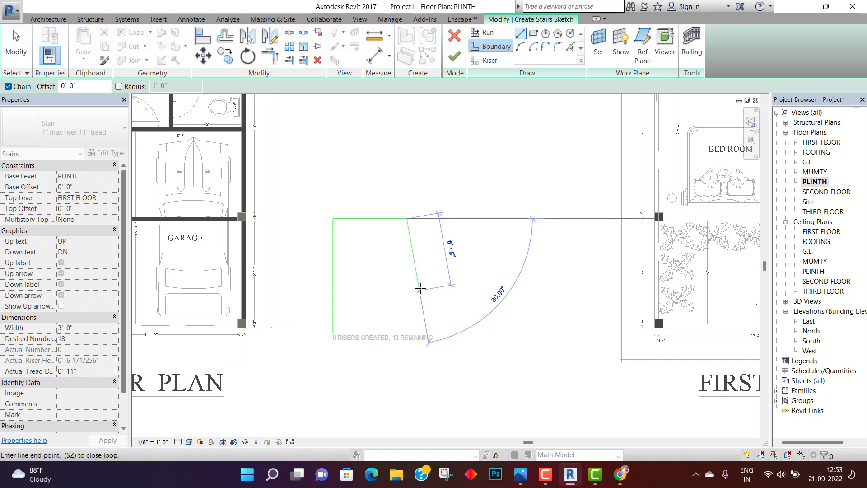
left_click(404, 331)
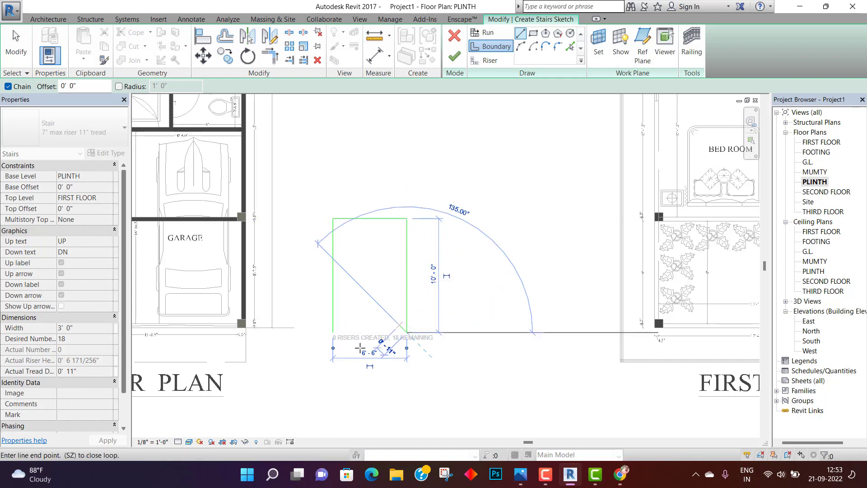
key("Escape")
key("Escape")
scroll(387, 239, "up", 2)
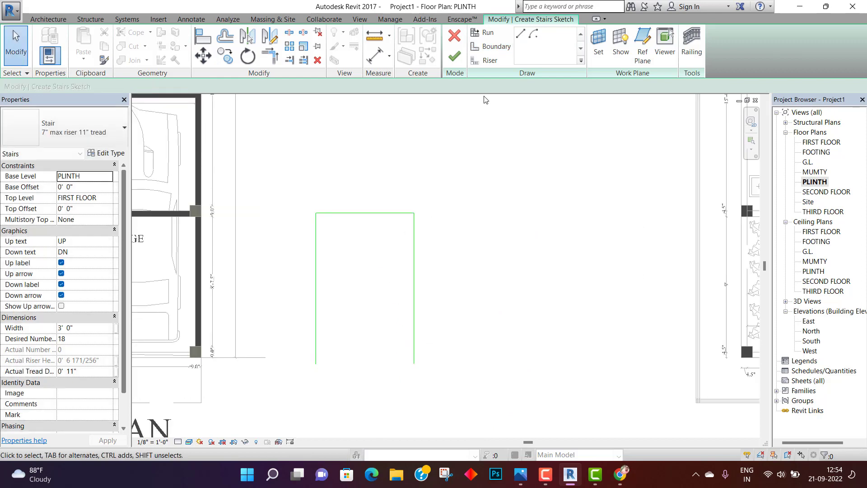
Offset the sketch's upper boundary line and both side boundary lines 3' inward as copies
left_click(491, 46)
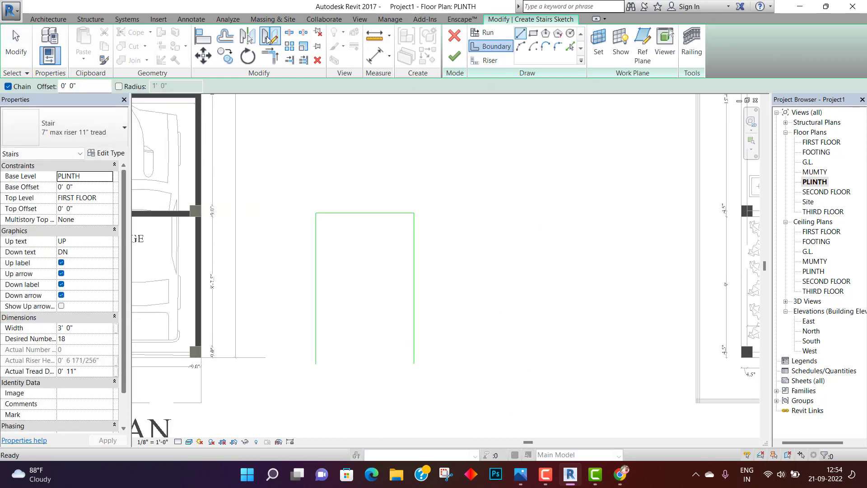
left_click(225, 36)
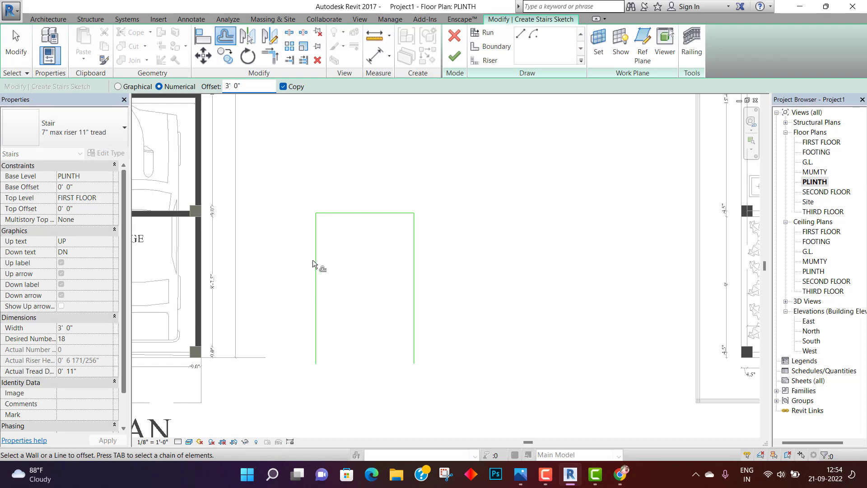
left_click(356, 215)
left_click(320, 312)
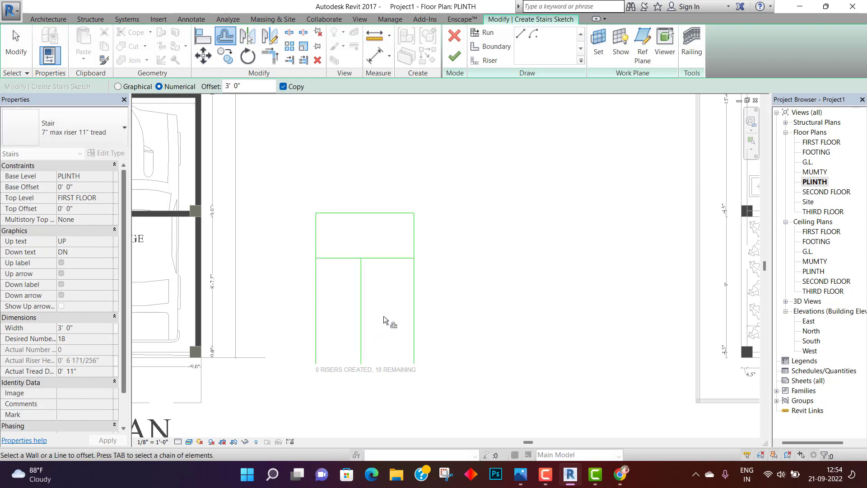
left_click(411, 315)
key("Escape")
scroll(375, 289, "up", 2)
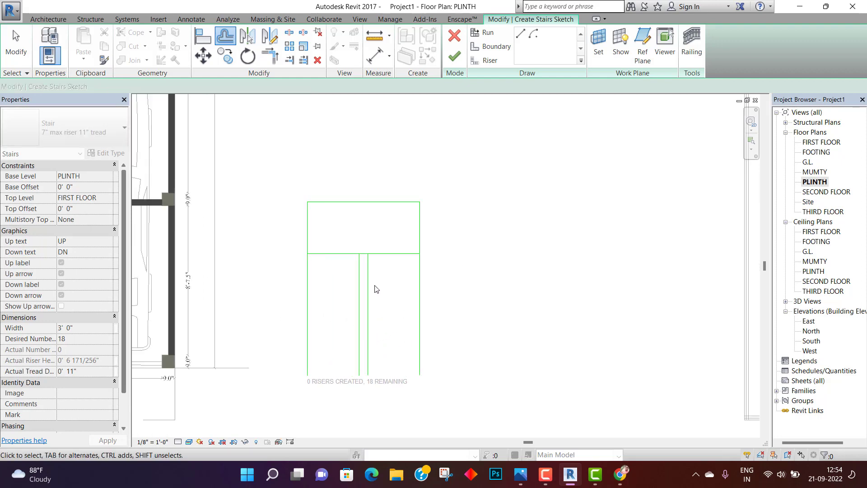
Trim the offset horizontal line to the two inner vertical lines so they form a narrow inverted U between the flights
middle_click_drag(397, 356, 414, 306)
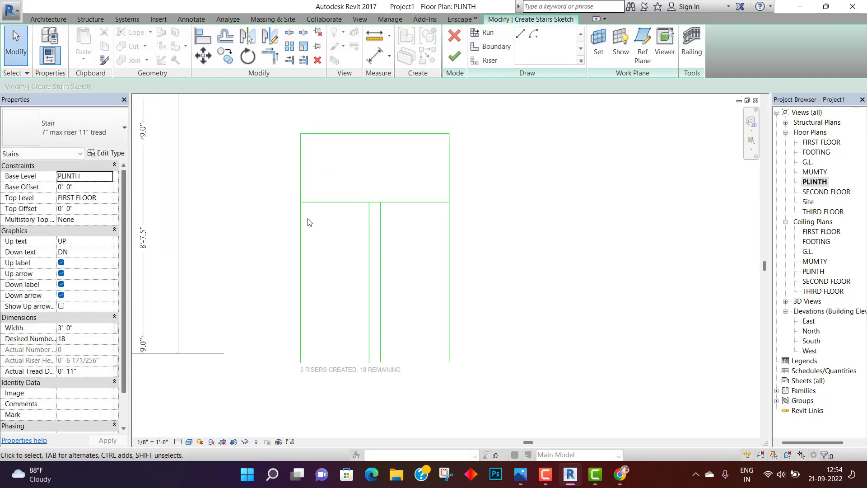
left_click(271, 55)
scroll(378, 204, "up", 2)
left_click(369, 197)
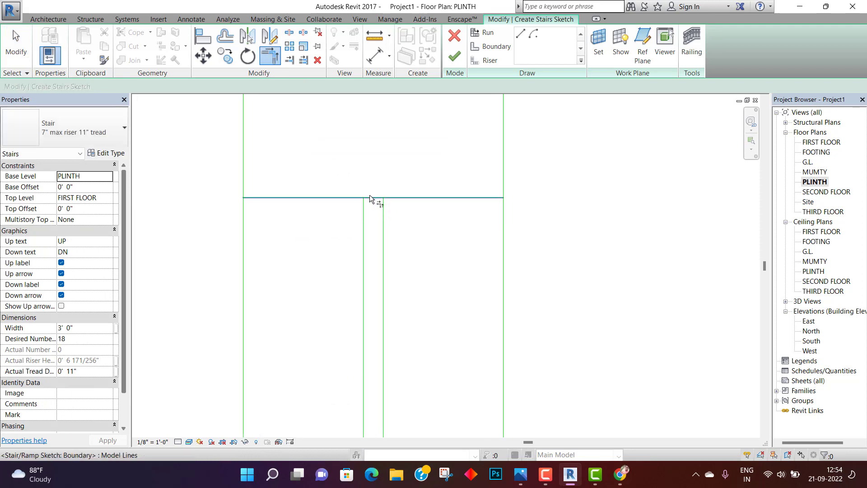
left_click(363, 215)
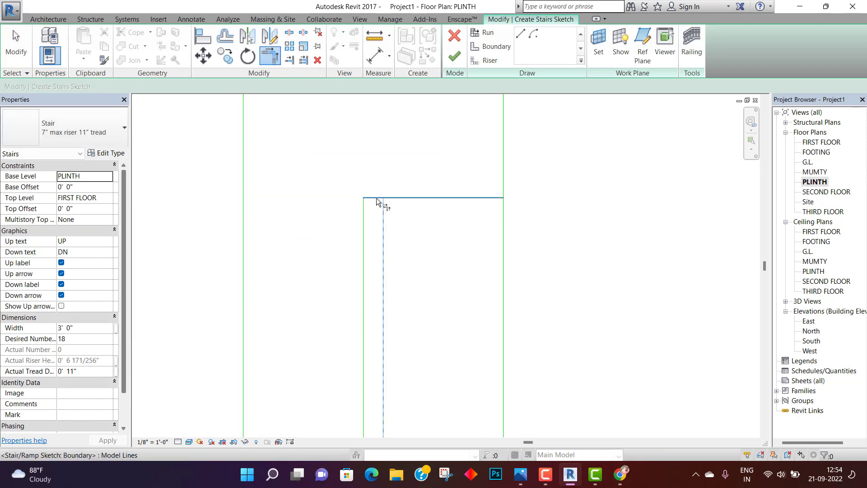
scroll(405, 269, "down", 5)
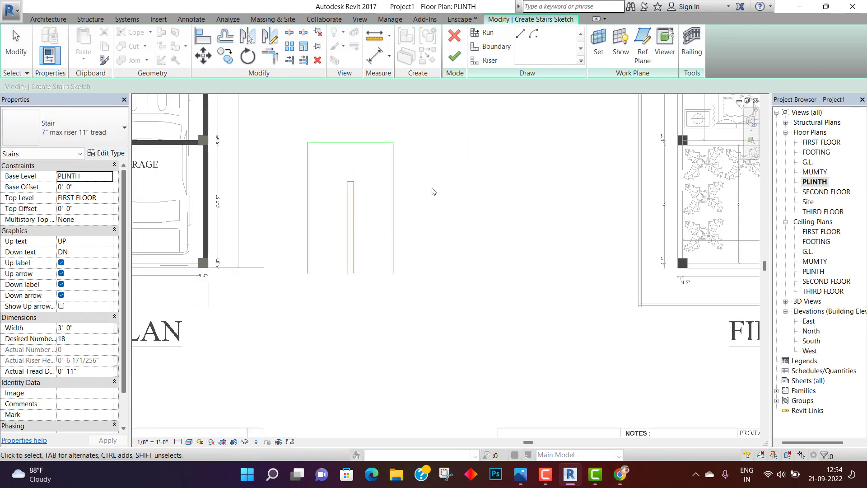
key("Escape")
Draw a riser line across each flight at the landing edge, from the inner boundary's upper corners to the outer boundary lines
scroll(334, 235, "up", 2)
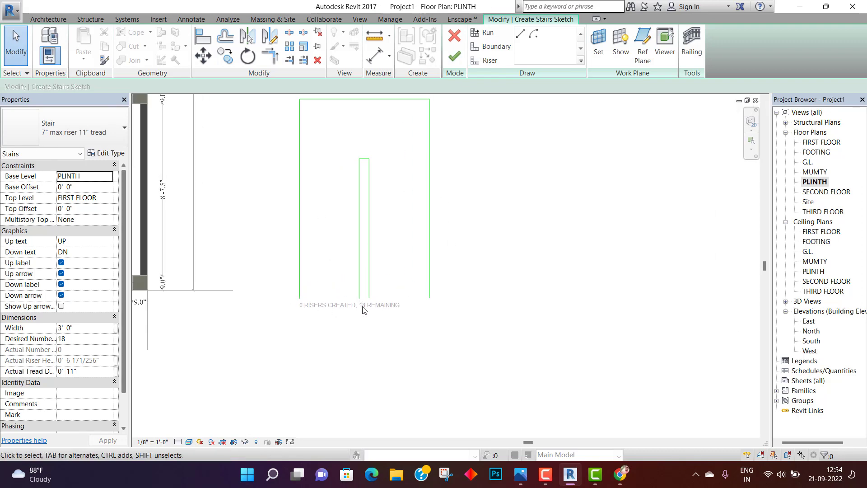
middle_click_drag(421, 306, 426, 368)
left_click(488, 62)
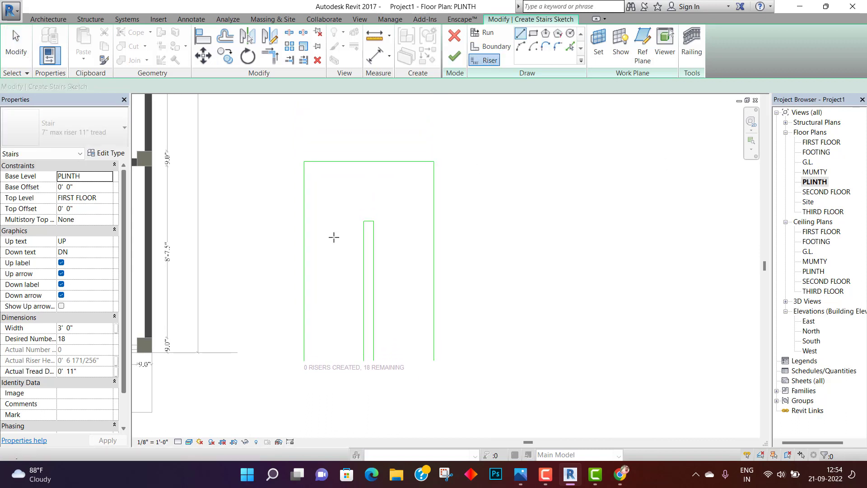
scroll(357, 246, "up", 1)
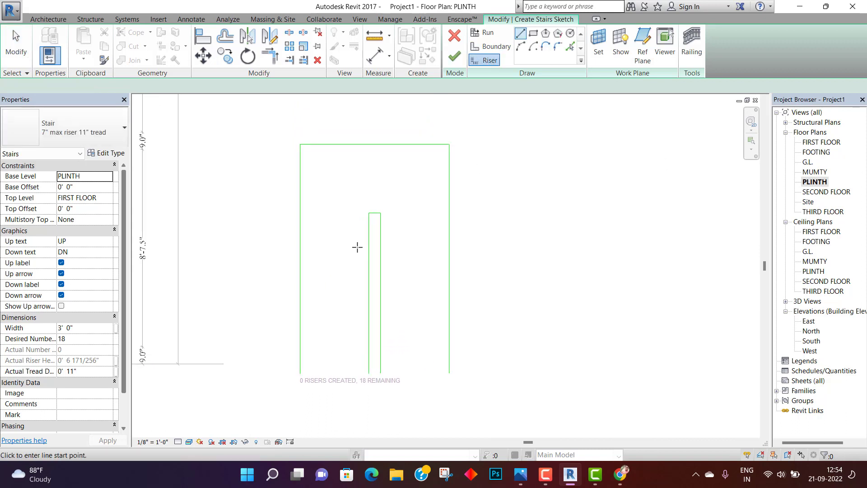
left_click(368, 214)
left_click(301, 212)
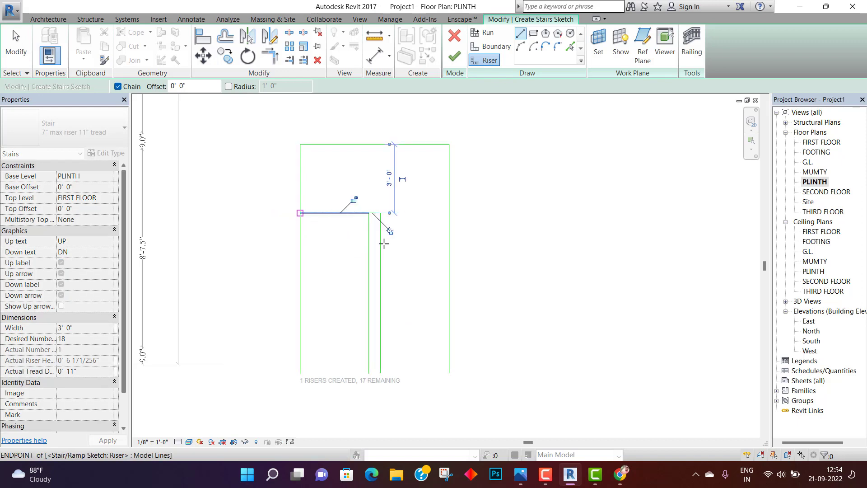
left_click(381, 213)
left_click(448, 213)
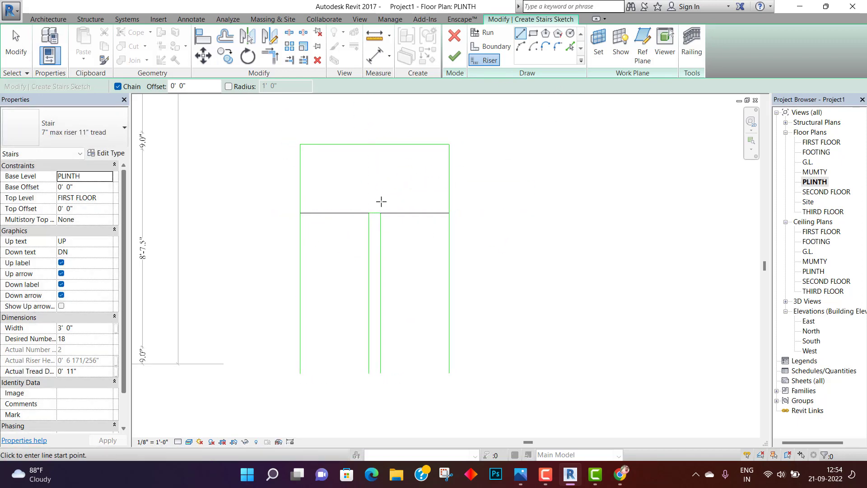
key("Escape")
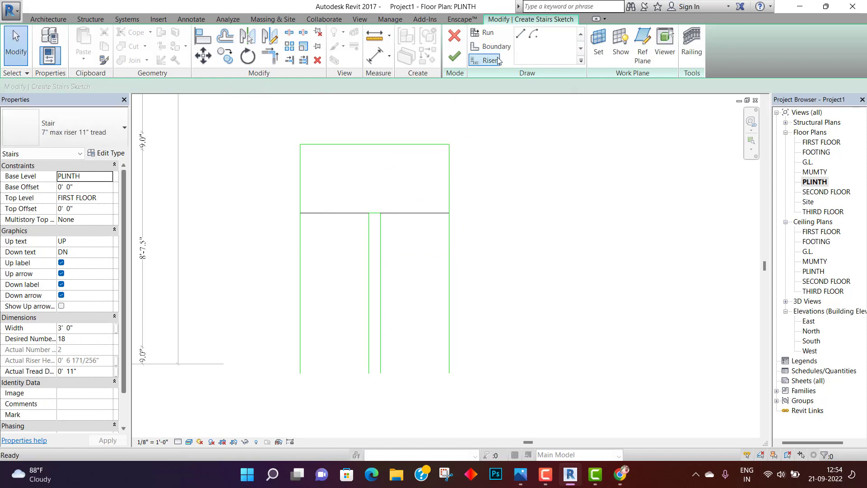
Offset copies of the garage-side flight's riser line repeatedly at 10" down to the flight's open end
left_click(225, 35)
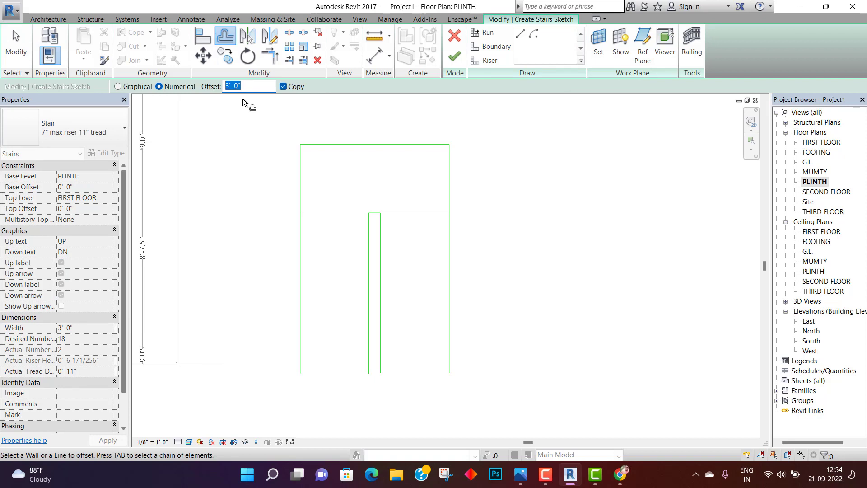
type("10")
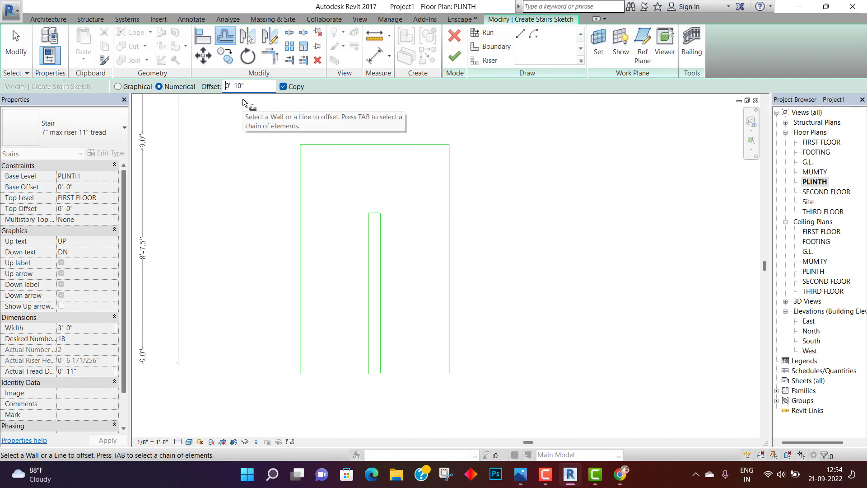
left_click(335, 214)
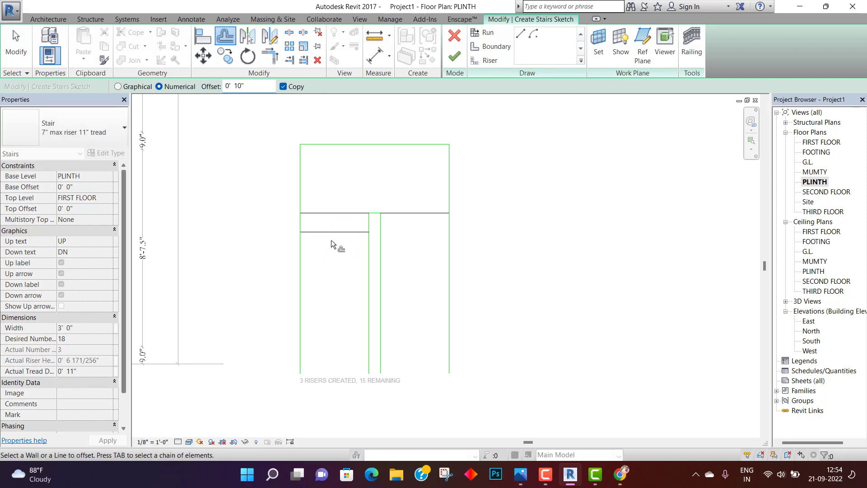
left_click(333, 237)
left_click(332, 251)
left_click(327, 270)
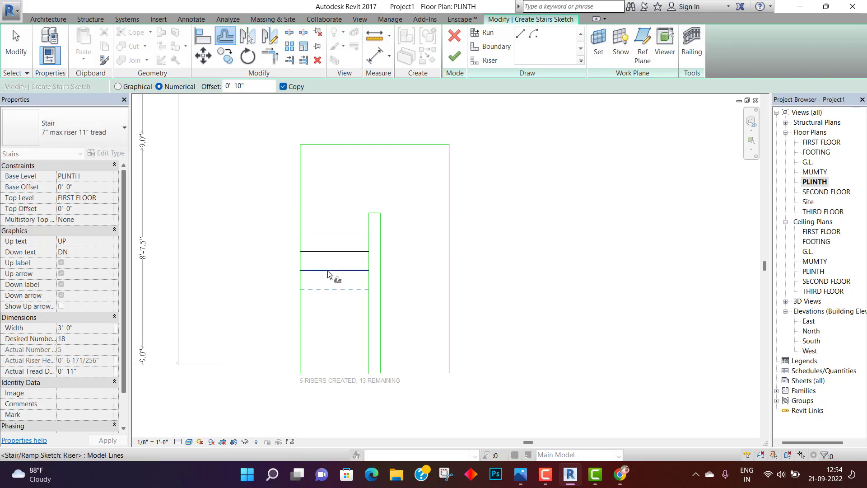
left_click(345, 292)
left_click(344, 308)
left_click(339, 328)
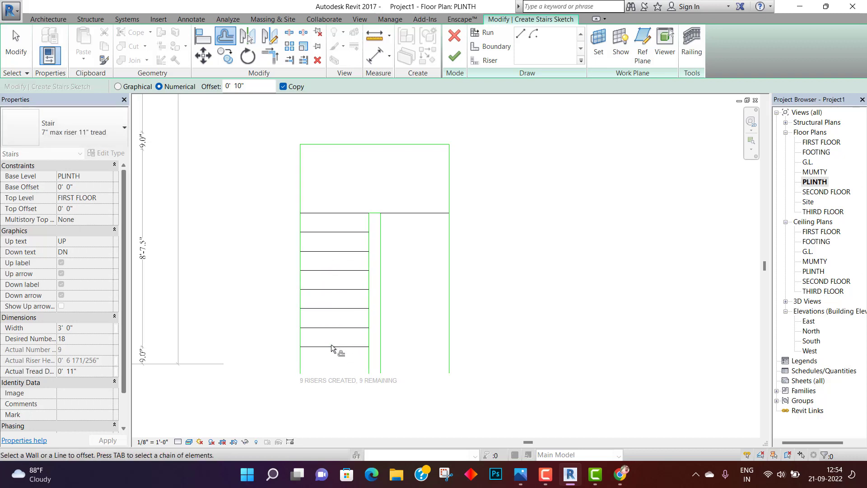
left_click(335, 347)
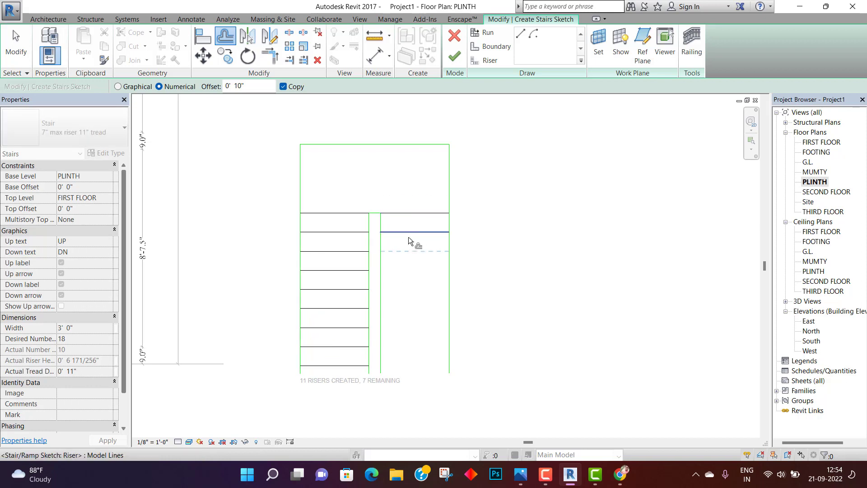
Fill the other flight with riser lines by offsetting copies at 10" down to its open end
left_click(402, 241)
left_click(402, 254)
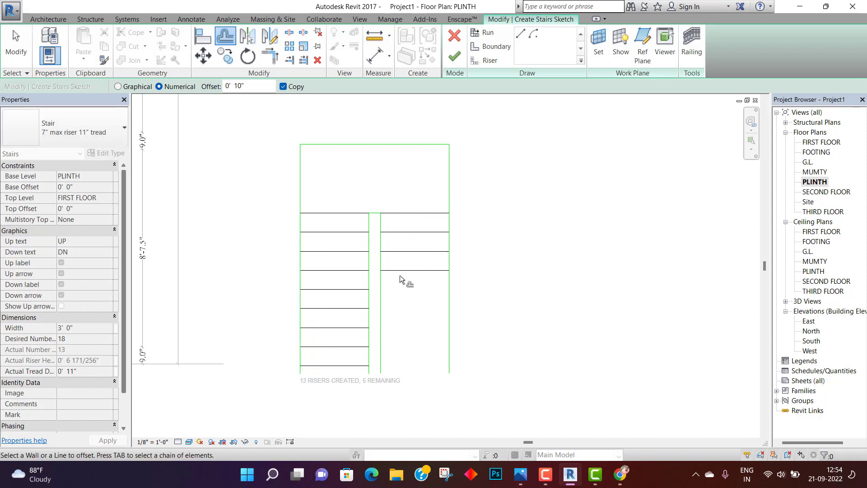
left_click(399, 275)
left_click(402, 297)
left_click(397, 312)
left_click(397, 337)
left_click(404, 351)
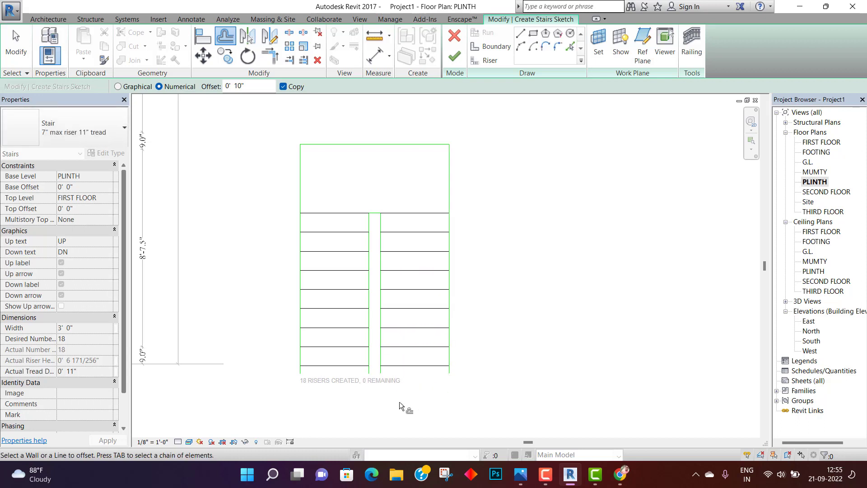
key("Escape")
key("Escape")
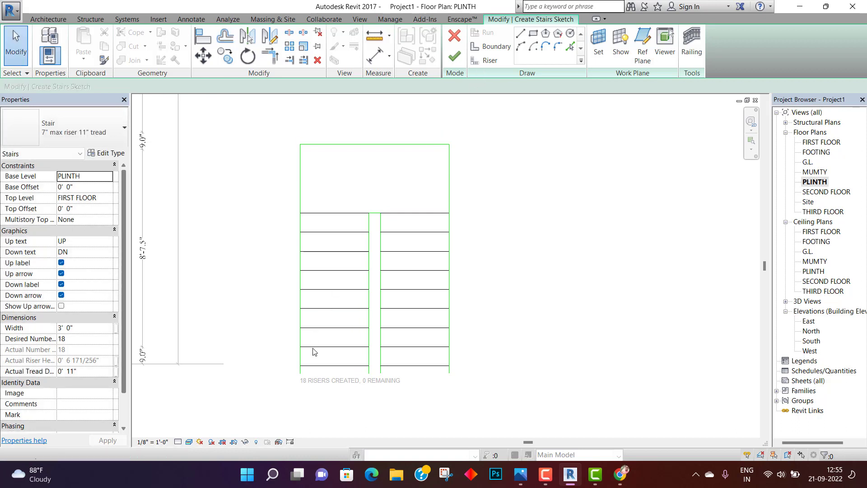
Trim the lower ends of the four vertical boundary lines to the last riser of each flight
scroll(314, 351, "up", 4)
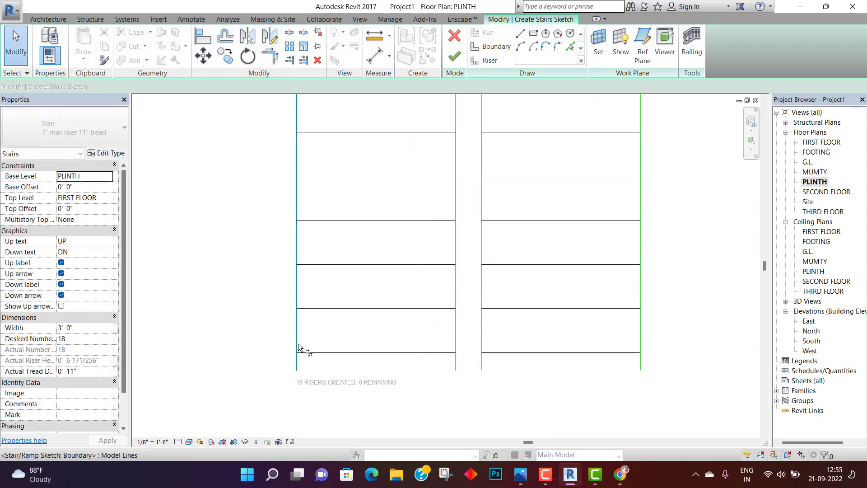
key("t")
key("r")
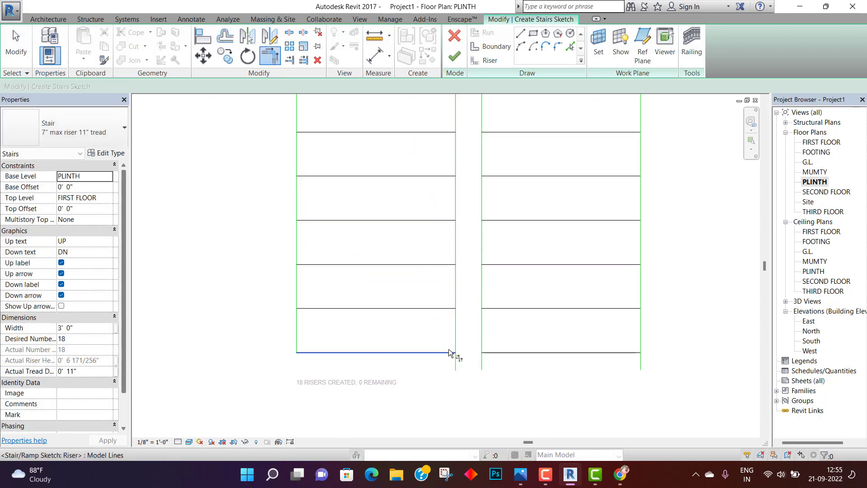
left_click(448, 352)
left_click(454, 337)
left_click(492, 352)
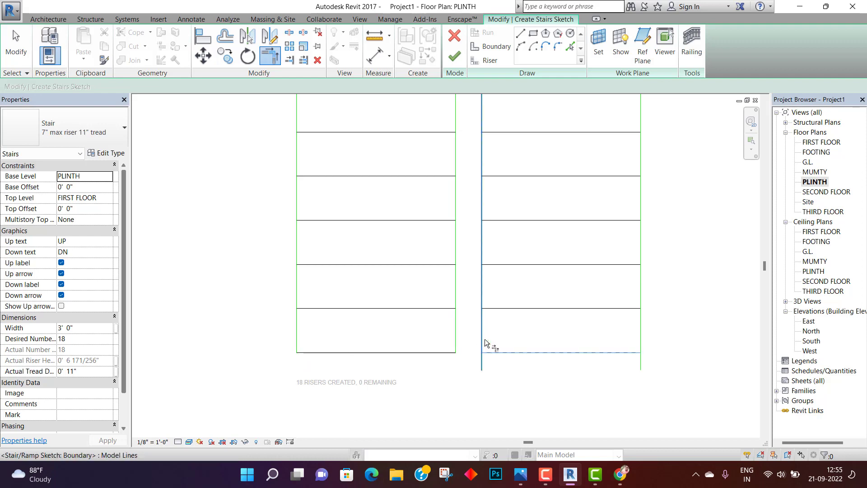
left_click(485, 339)
left_click(626, 354)
left_click(643, 342)
scroll(532, 385, "down", 1)
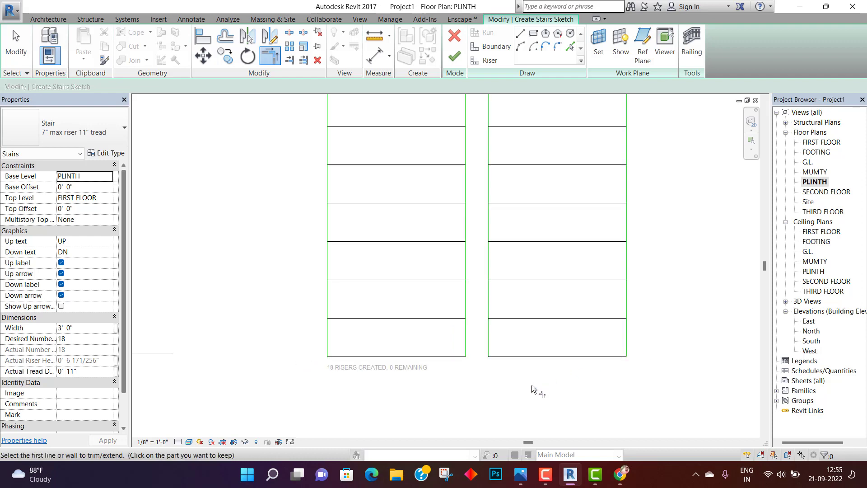
scroll(532, 385, "down", 3)
Check the boundary and riser lines of the whole stair sketch and finish the sketch to create the stair
middle_click_drag(573, 316, 488, 285)
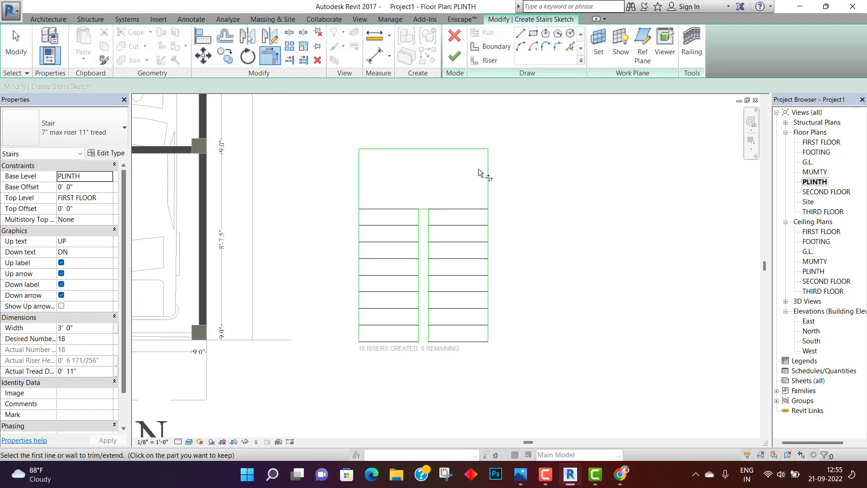
scroll(389, 245, "up", 3)
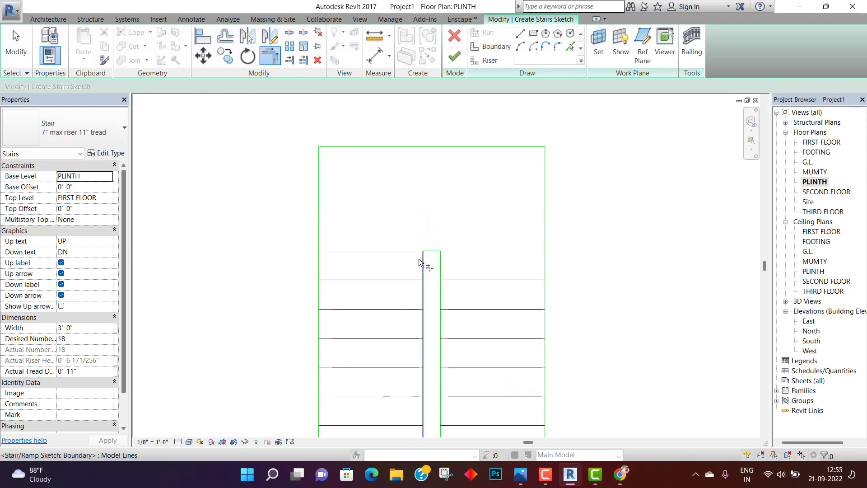
scroll(381, 265, "down", 1)
middle_click_drag(383, 308, 362, 214)
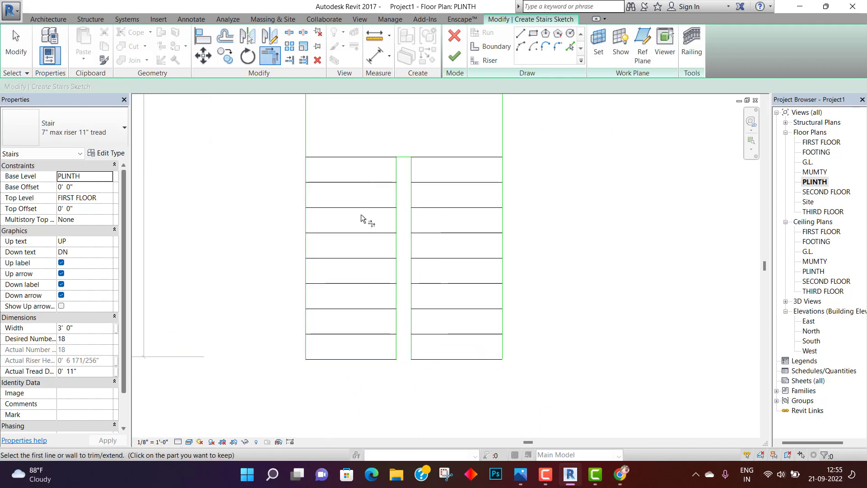
scroll(367, 264, "down", 2)
middle_click_drag(367, 266, 374, 274)
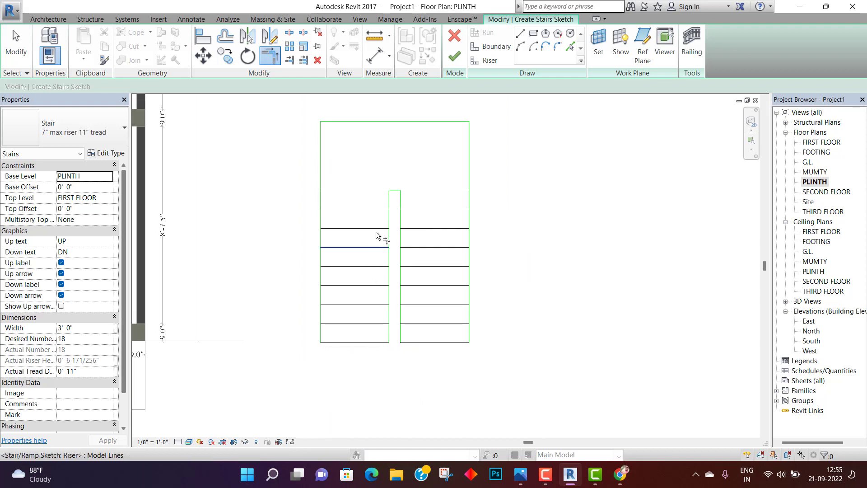
scroll(310, 185, "up", 3)
middle_click_drag(315, 194, 310, 228)
left_click(454, 58)
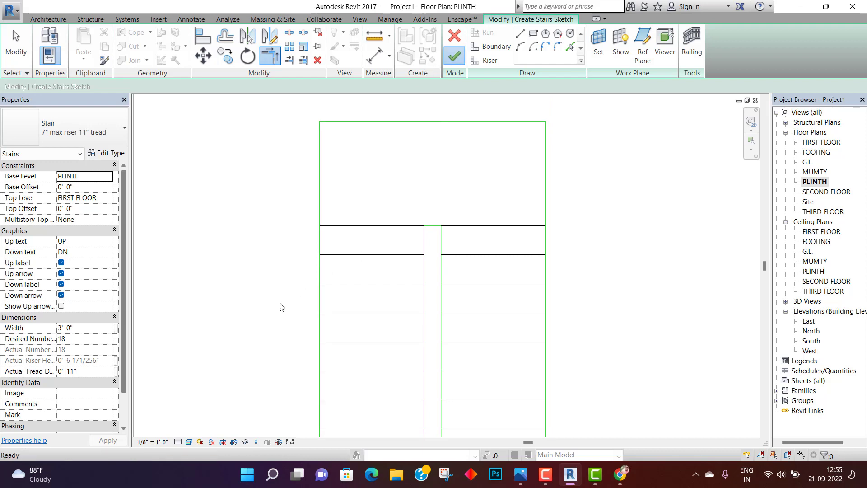
Open the default 3D view, dismiss the save reminder without saving, and examine the new stair's flights, landing and outer railing
scroll(251, 320, "down", 2)
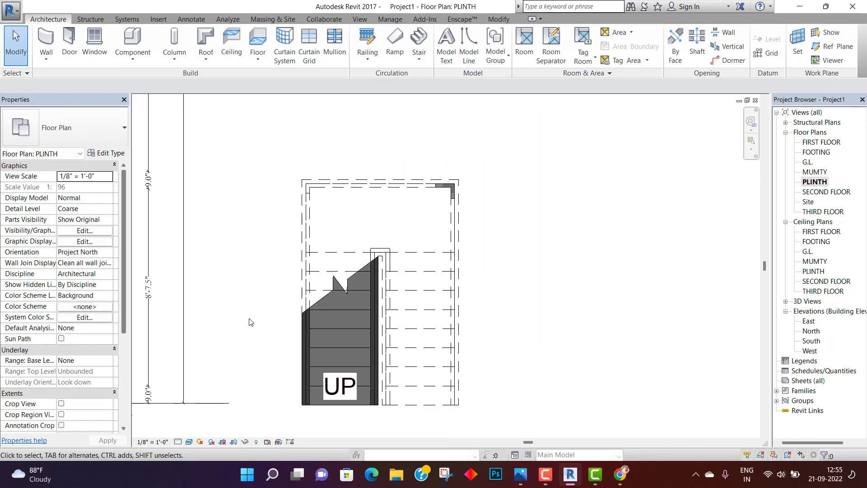
left_click(360, 19)
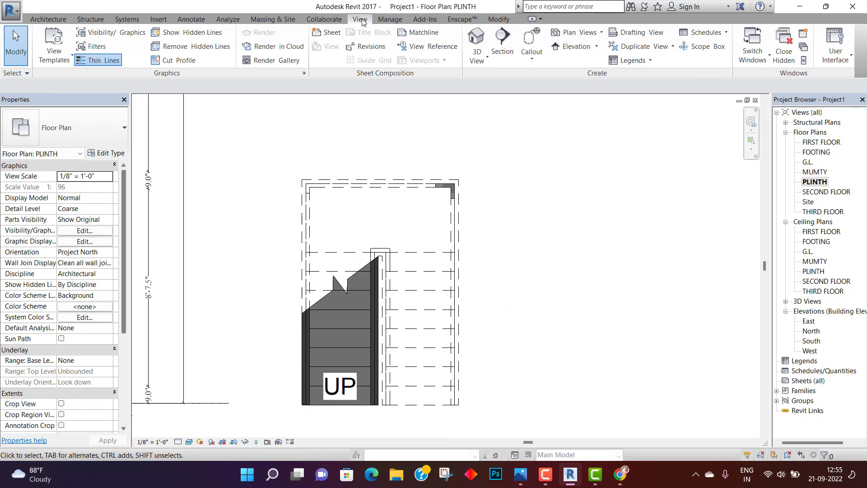
left_click(486, 40)
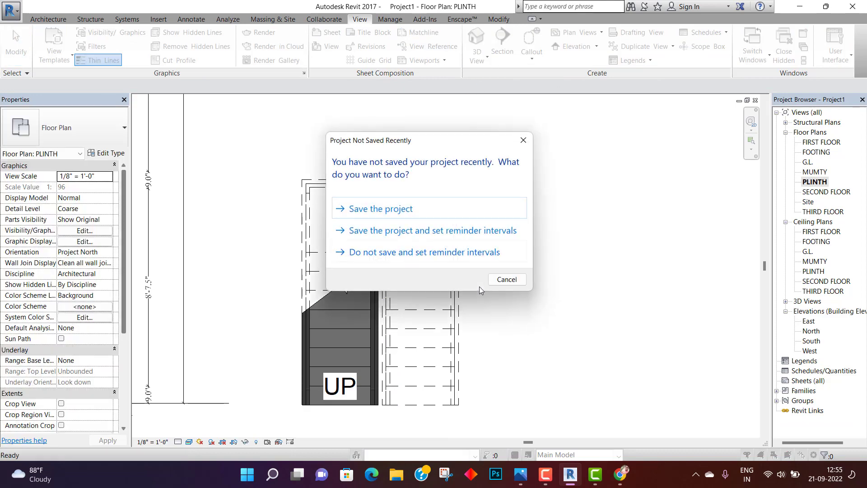
left_click(510, 281)
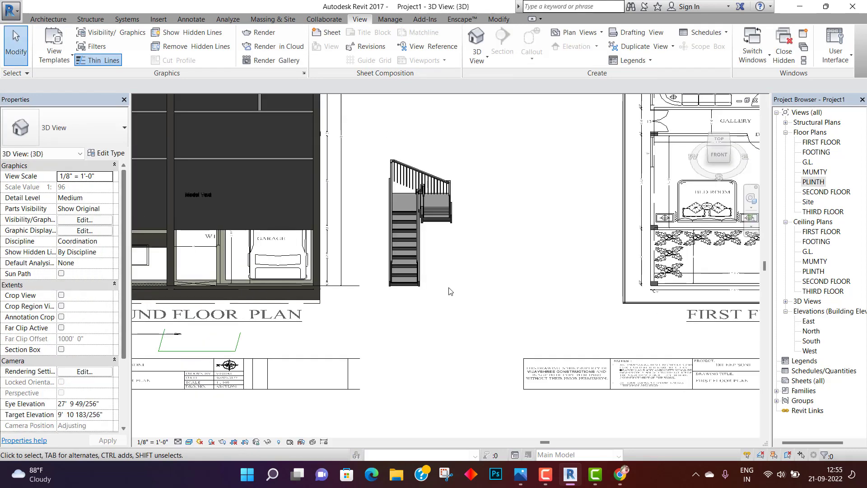
middle_click_drag(450, 291, 454, 353, "shift")
scroll(416, 226, "up", 3)
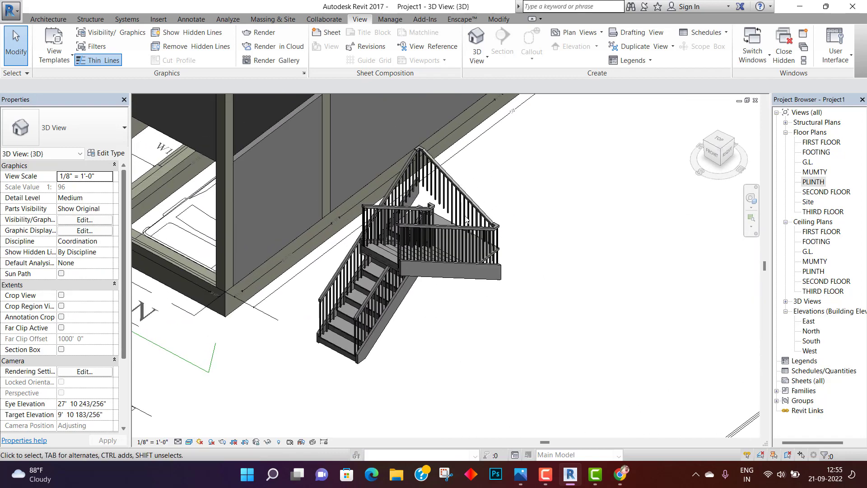
scroll(390, 283, "up", 5)
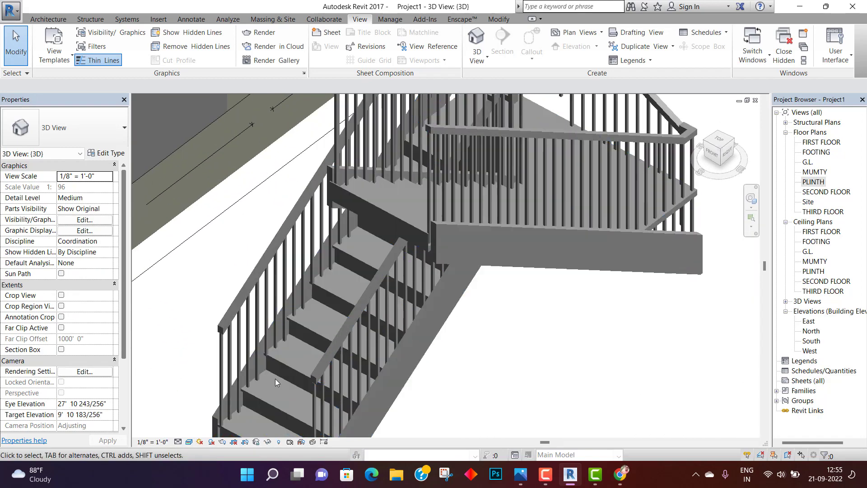
scroll(275, 382, "down", 4)
middle_click_drag(259, 381, 268, 329)
left_click(491, 138)
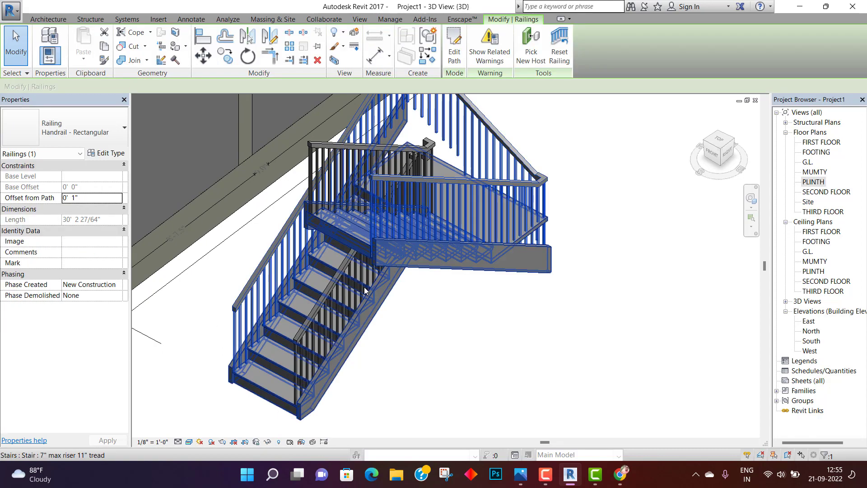
key("Escape")
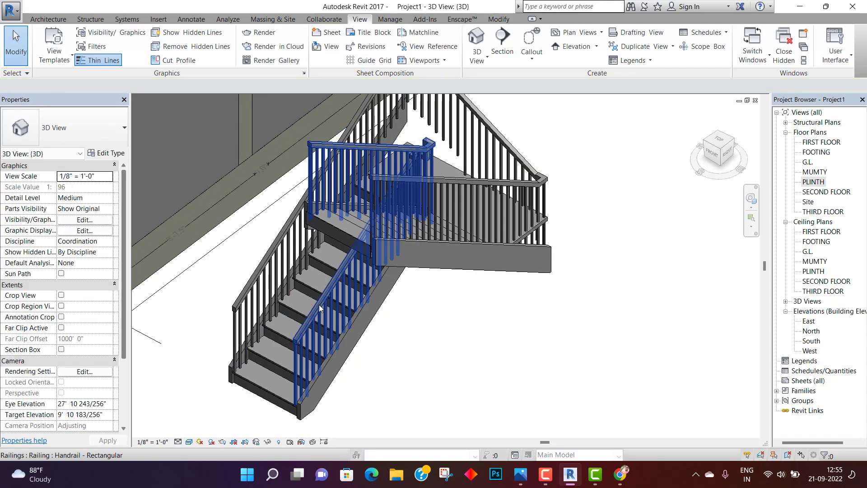
Reopen the stair sketch in the PLINTH plan, split both outer boundary lines at the landing's riser line, and finish the sketch
left_click(319, 293)
double_click(319, 294)
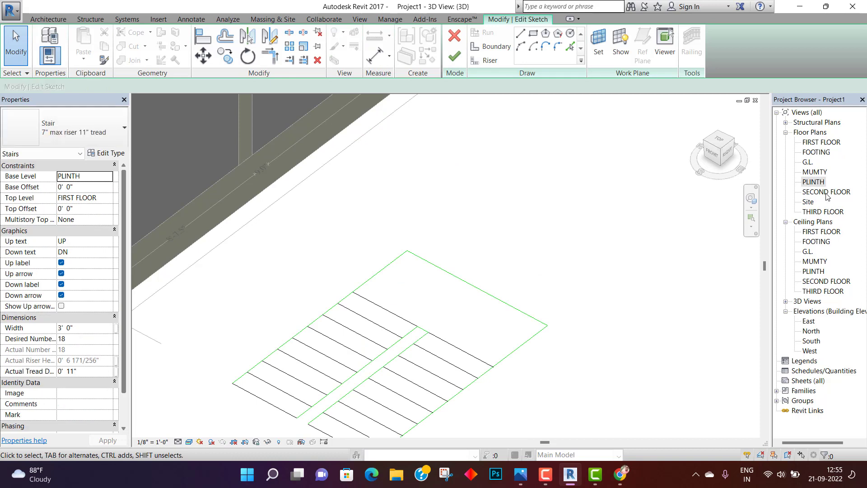
double_click(818, 182)
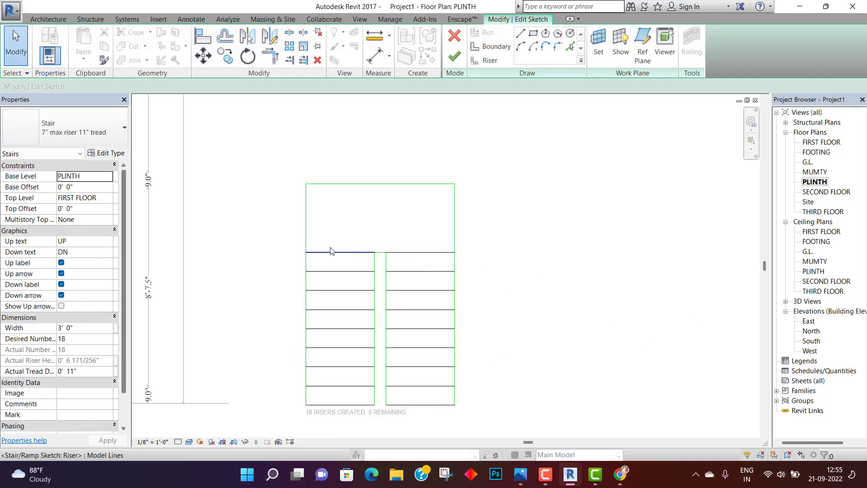
left_click(289, 33)
scroll(303, 236, "up", 3)
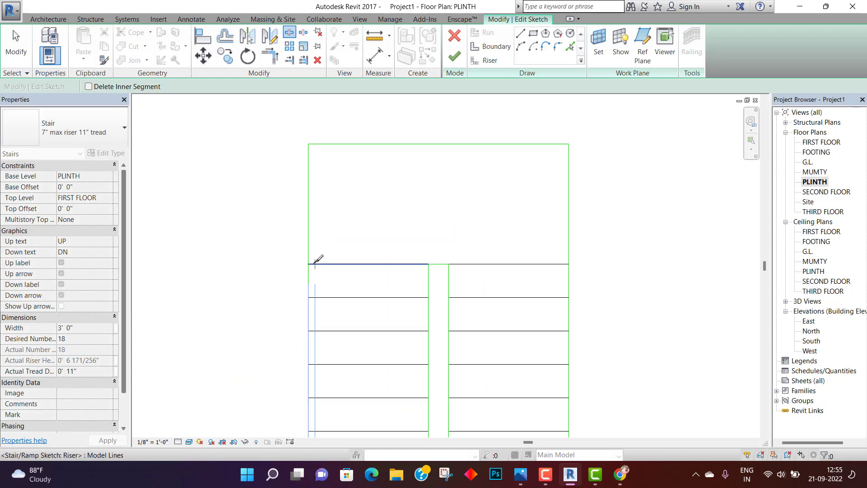
left_click(310, 263)
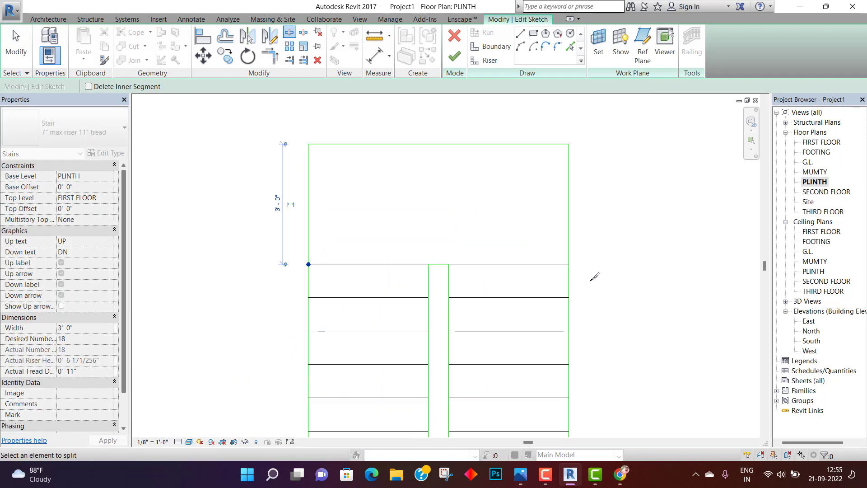
left_click(570, 264)
left_click(454, 57)
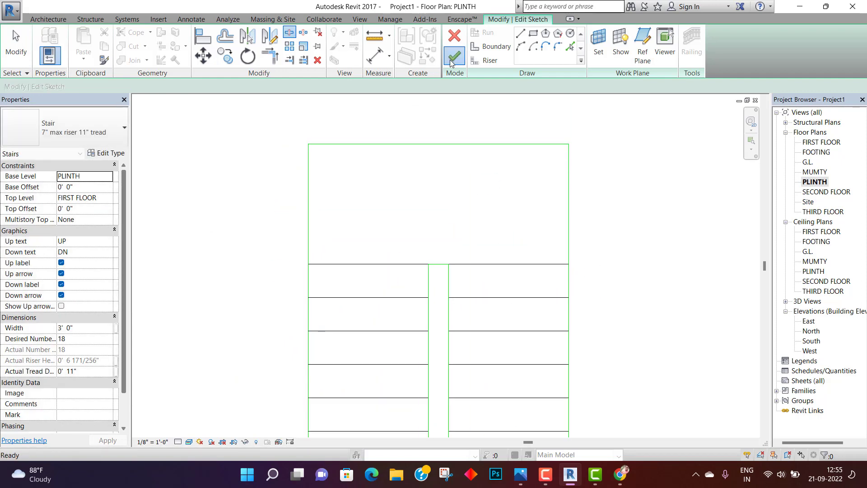
Return to the default 3D view and examine the stair's landing and lower flight after the boundary split
left_click(360, 19)
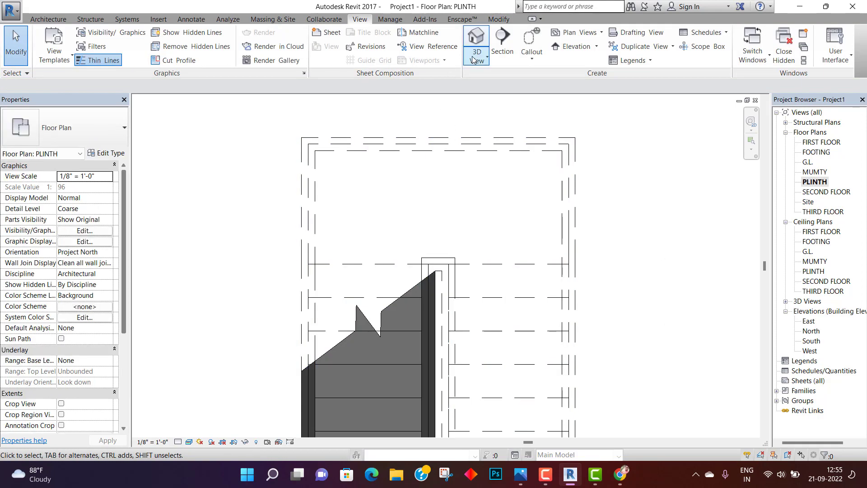
left_click(477, 39)
middle_click_drag(447, 298, 508, 352, "shift")
scroll(508, 383, "up", 3)
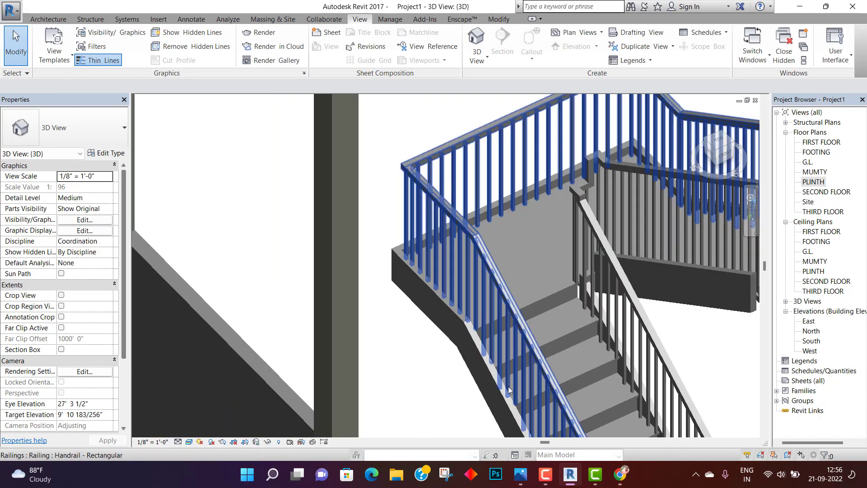
middle_click_drag(464, 376, 389, 275)
scroll(391, 298, "down", 1)
scroll(393, 321, "down", 1)
middle_click_drag(394, 338, 401, 285)
scroll(402, 283, "down", 1)
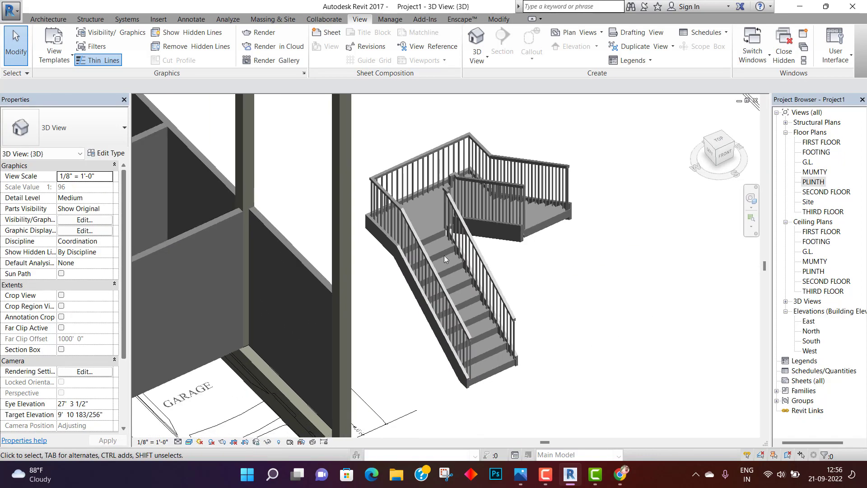
Examine the landing edges, stringers and railings of both flights from several sides of the stair
middle_click_drag(481, 273, 411, 350, "shift")
scroll(401, 203, "up", 4)
middle_click_drag(401, 203, 439, 153)
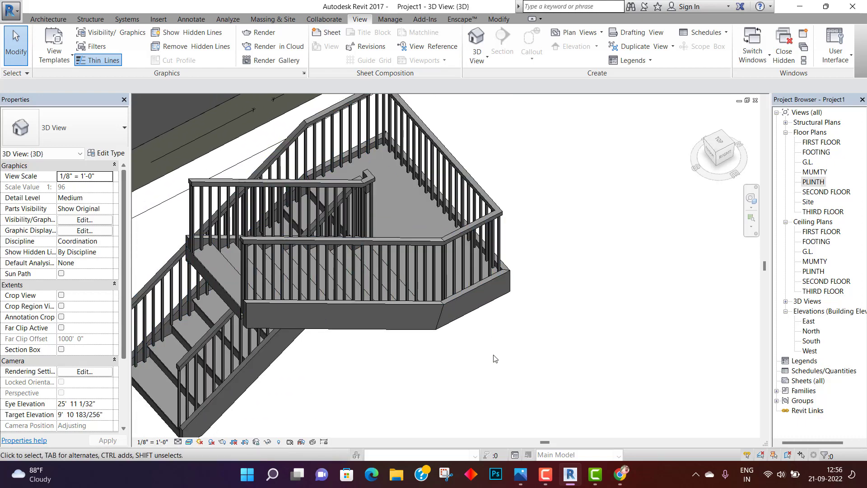
scroll(507, 365, "down", 1)
scroll(508, 366, "down", 1)
middle_click_drag(510, 367, 581, 271)
scroll(539, 308, "down", 2)
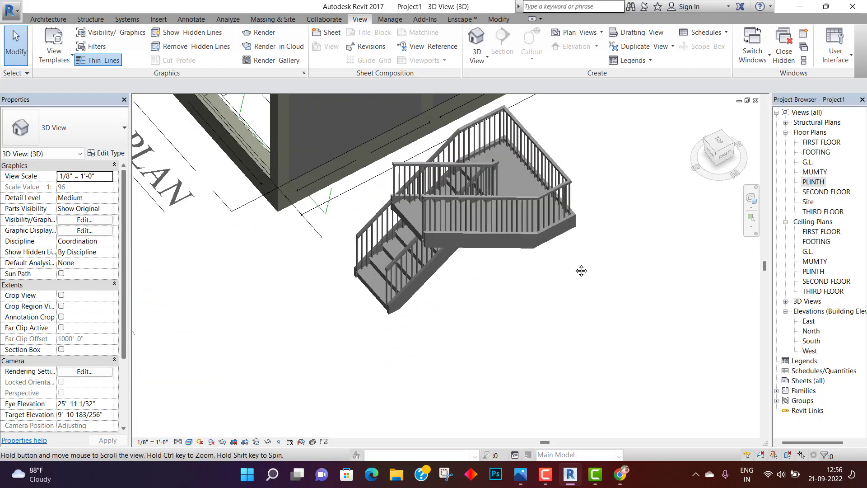
scroll(516, 265, "up", 3)
middle_click_drag(530, 295, 547, 373)
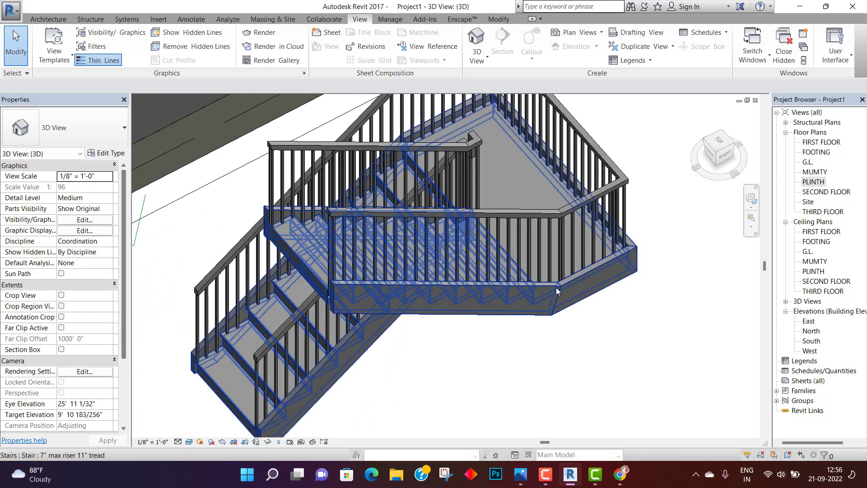
middle_click_drag(546, 343, 655, 356, "shift")
middle_click_drag(548, 358, 495, 179)
scroll(491, 280, "down", 1)
middle_click_drag(493, 290, 600, 245, "shift")
scroll(622, 325, "up", 2)
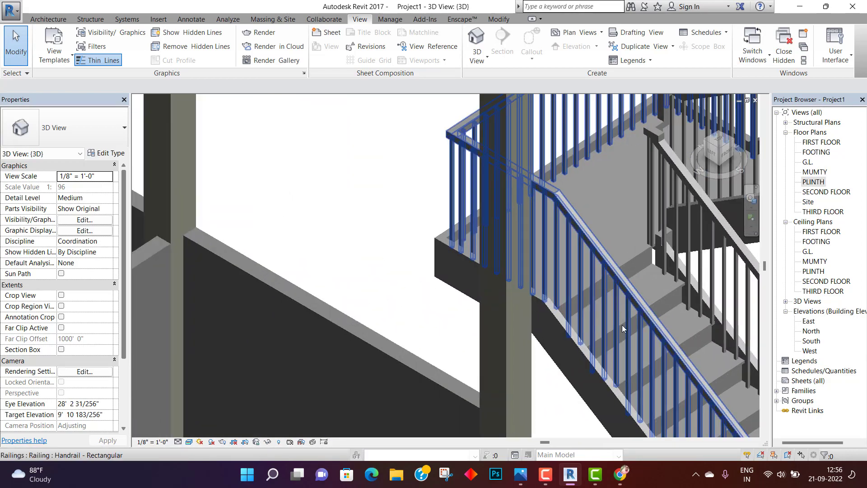
middle_click_drag(621, 325, 494, 206)
scroll(519, 221, "down", 3)
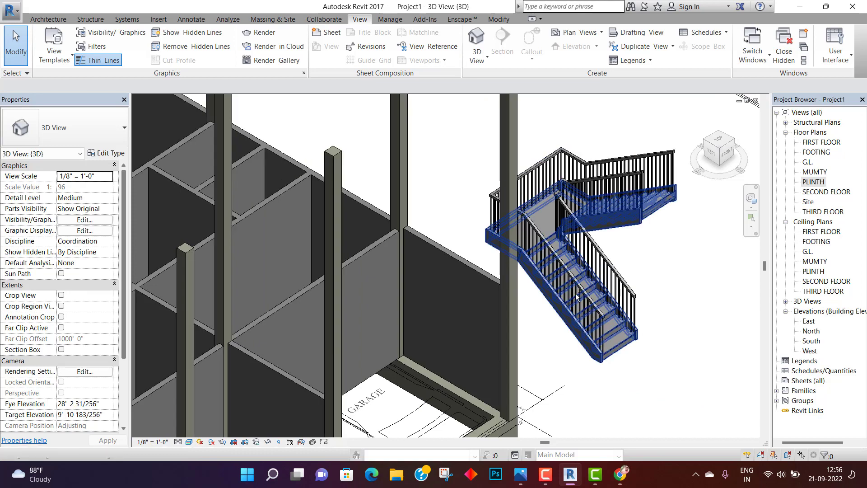
middle_click_drag(583, 271, 481, 275, "shift")
middle_click_drag(470, 313, 446, 335, "shift")
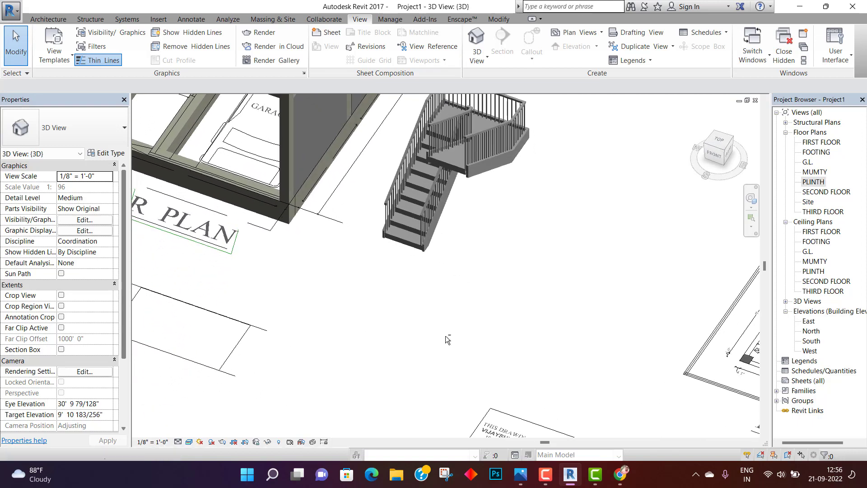
Review the type properties of the 7" max riser 11" tread stair and close them without changes
scroll(411, 236, "up", 2)
middle_click_drag(403, 227, 398, 293)
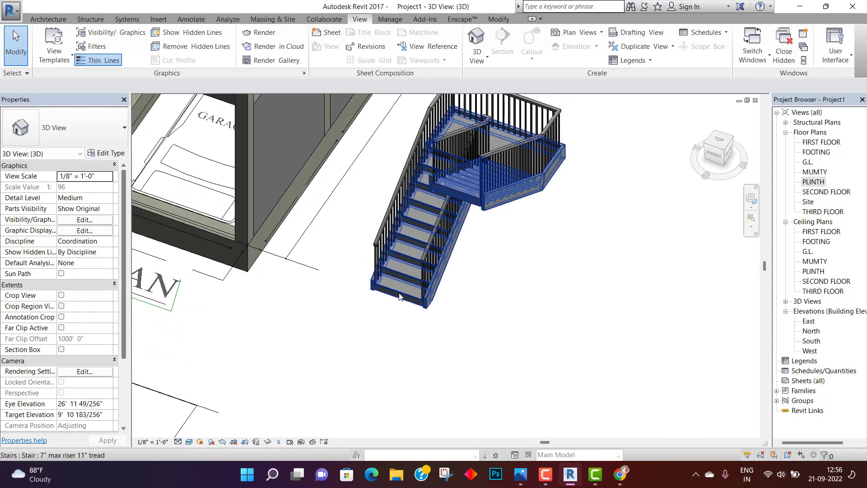
left_click(400, 296)
left_click(116, 153)
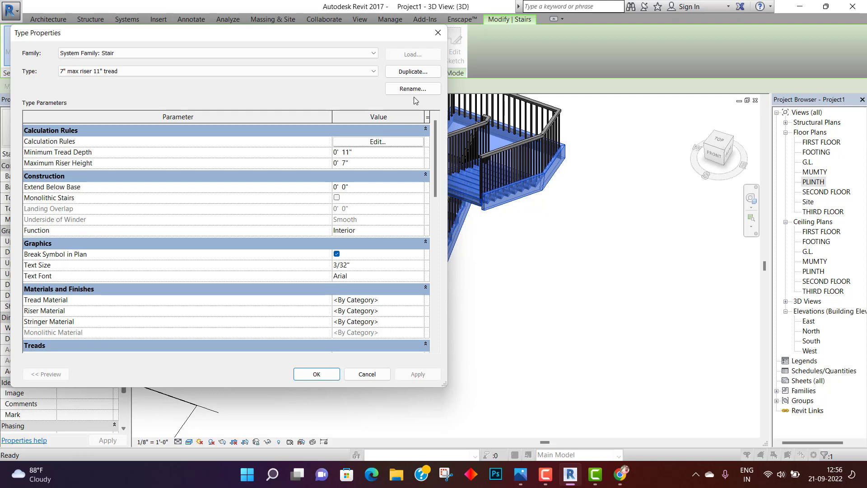
left_click(438, 33)
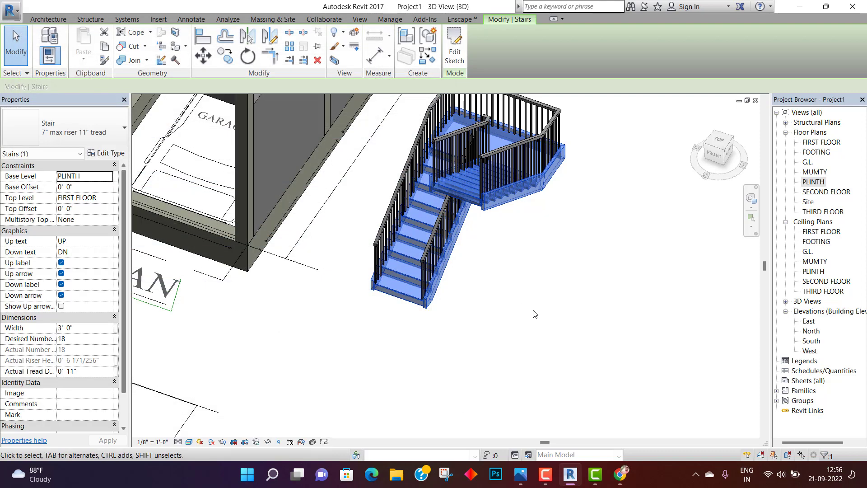
key("Escape")
Set the outer railing's Offset from Path to -0' 1"
scroll(381, 249, "up", 8)
left_click(381, 250)
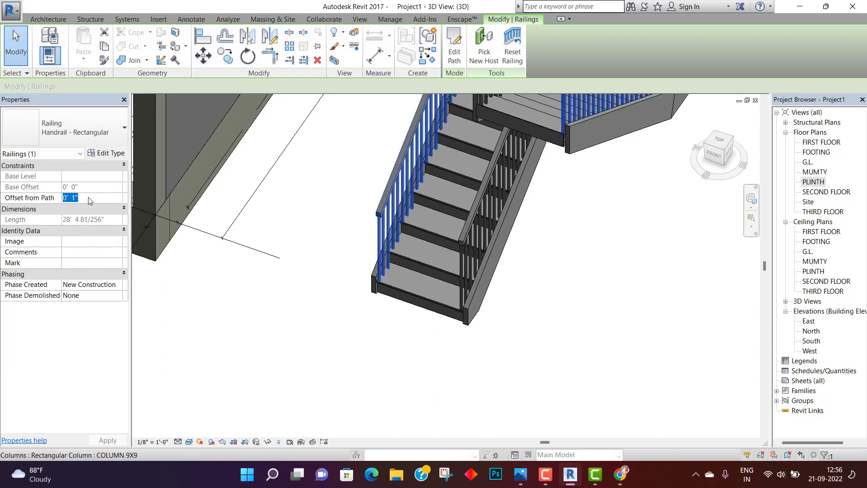
left_click_drag(375, 278, 373, 285)
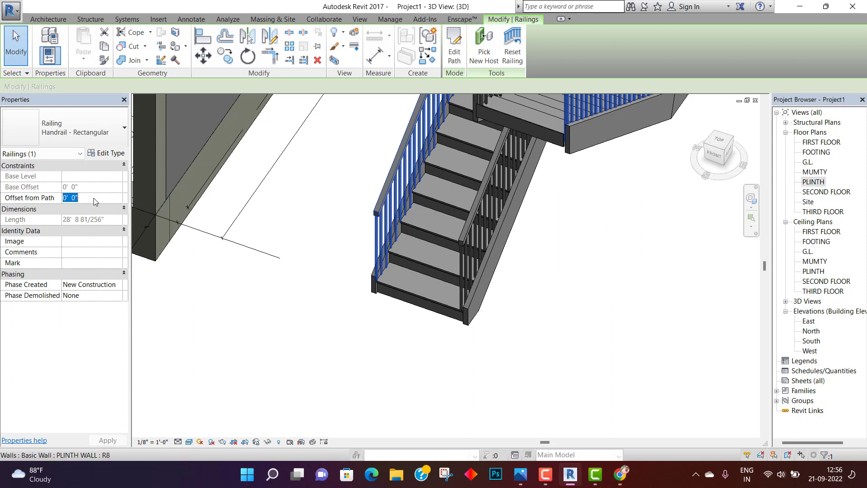
type("-0'  ")
type("1\"")
key("Return")
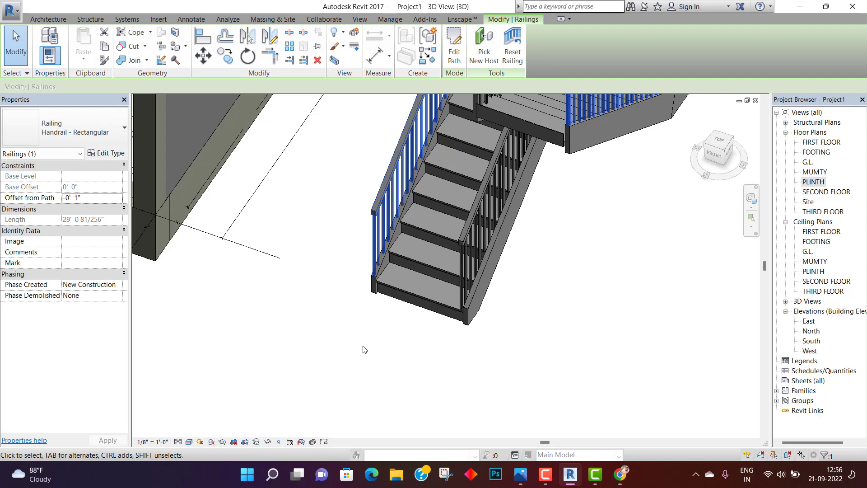
left_click(315, 424)
Inspect how the outer railing sits on the stringer at the foot of the lower flight
middle_click_drag(322, 379, 283, 463)
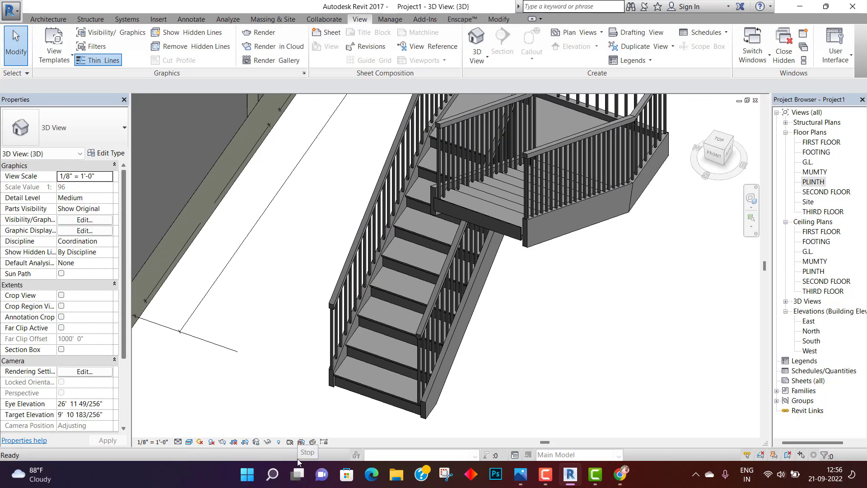
scroll(315, 376, "up", 6)
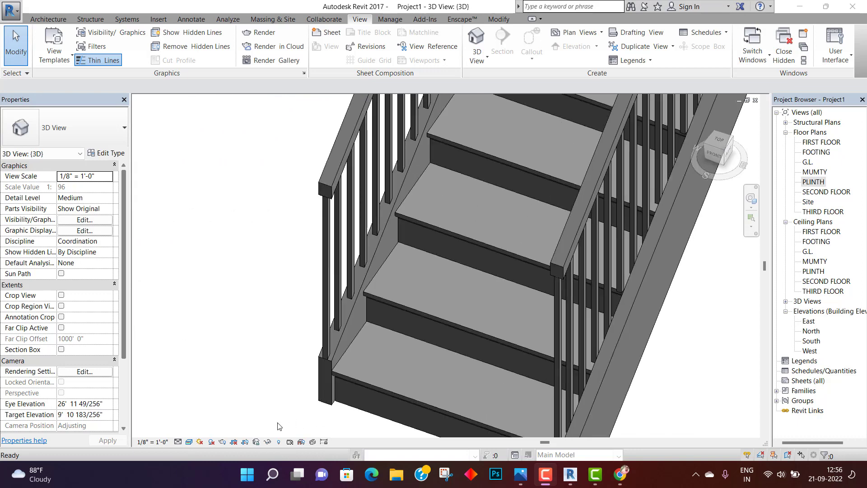
scroll(279, 426, "down", 1)
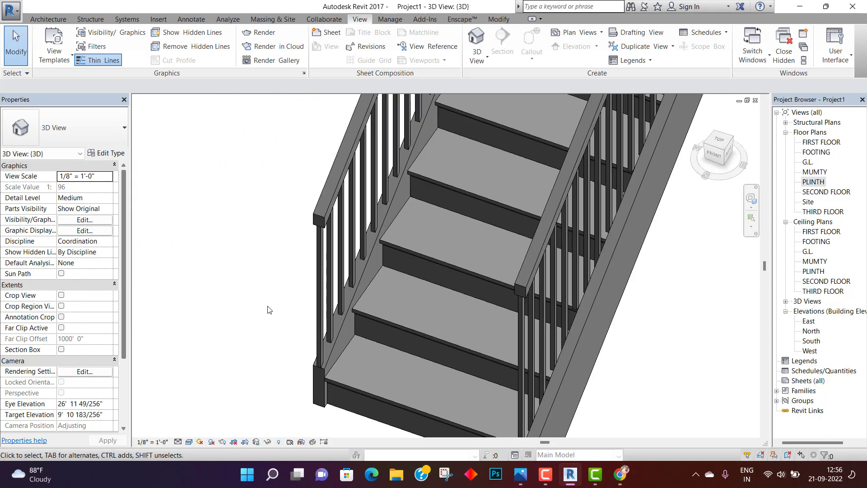
scroll(267, 307, "down", 7)
middle_click_drag(305, 383, 312, 347)
scroll(273, 321, "up", 8)
scroll(283, 344, "down", 4)
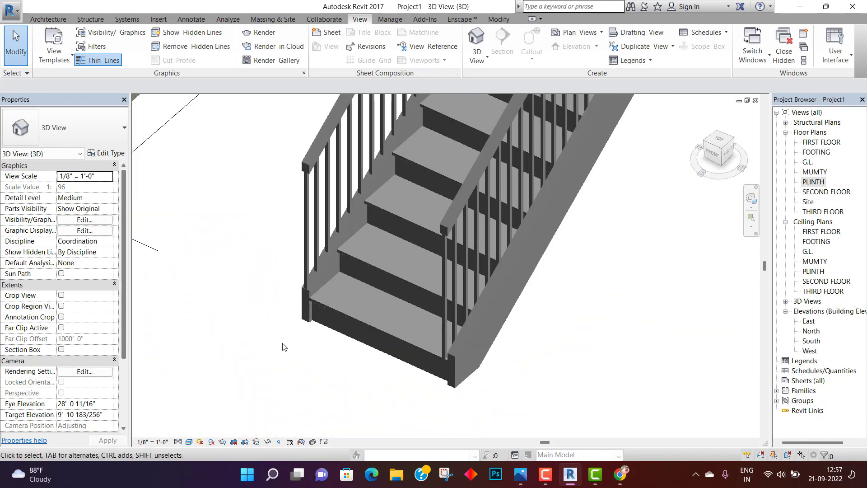
Change the outer railing's type to Glass Panel - Bottom Fill
scroll(283, 347, "down", 2)
left_click(308, 210)
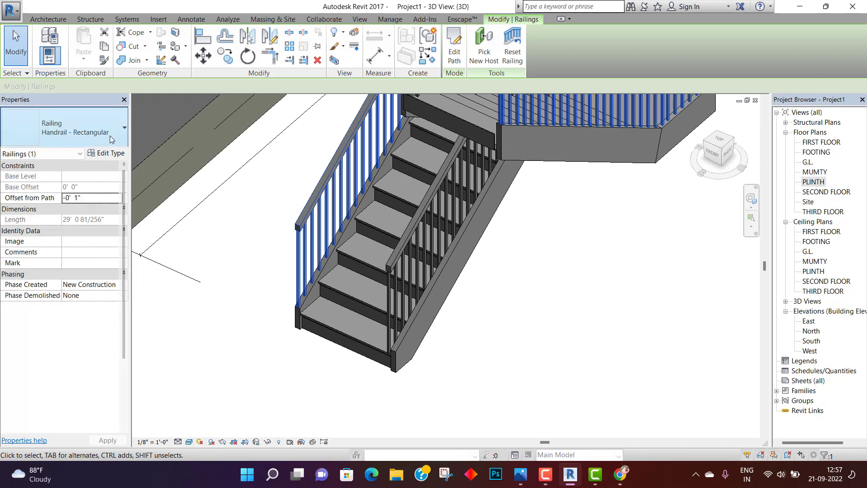
left_click(111, 137)
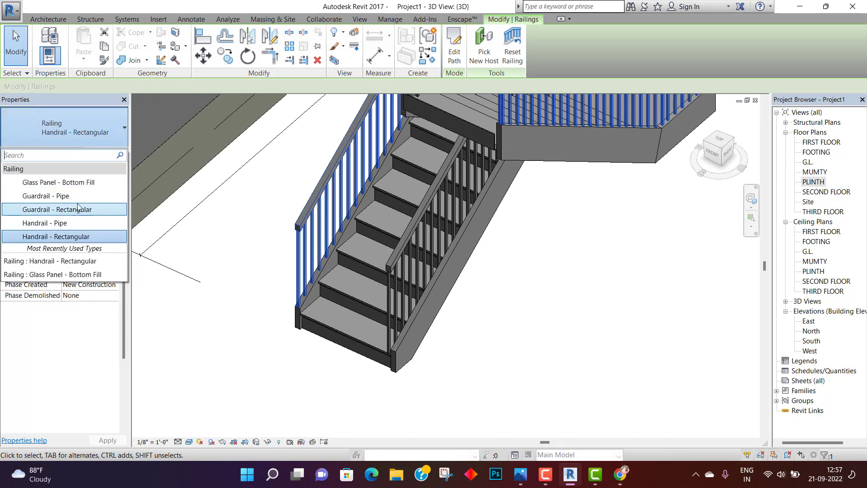
left_click(59, 182)
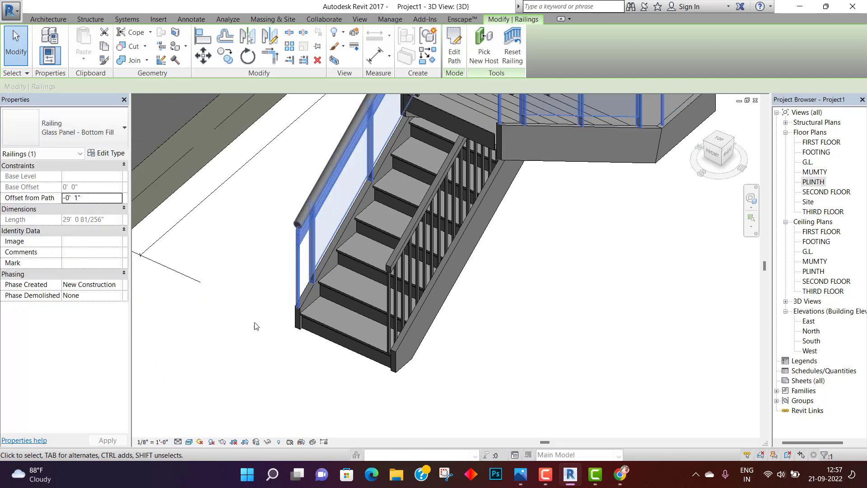
Examine the glass-panel outer railing at the foot of the lower flight and around the whole stair
left_click(243, 371)
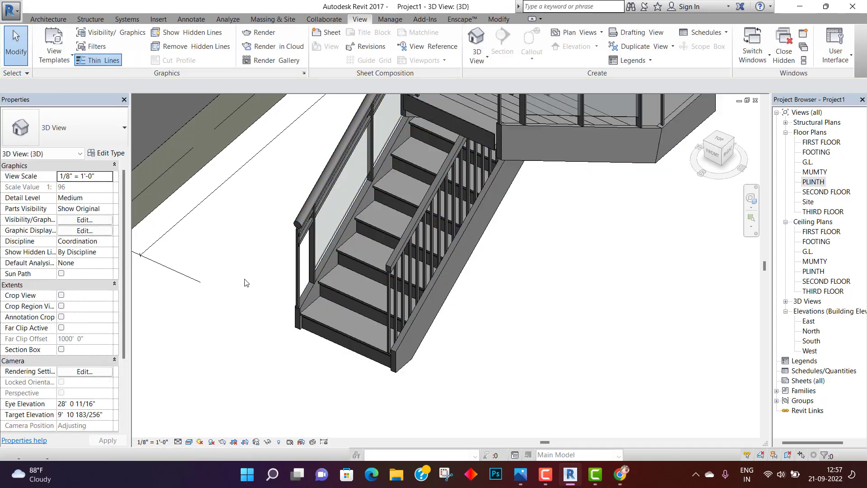
scroll(281, 353, "up", 5)
scroll(281, 353, "up", 3)
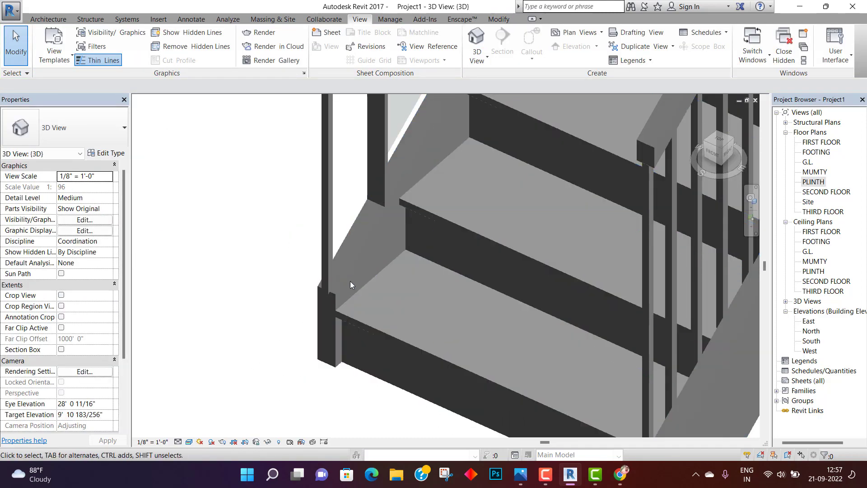
scroll(349, 278, "up", 2)
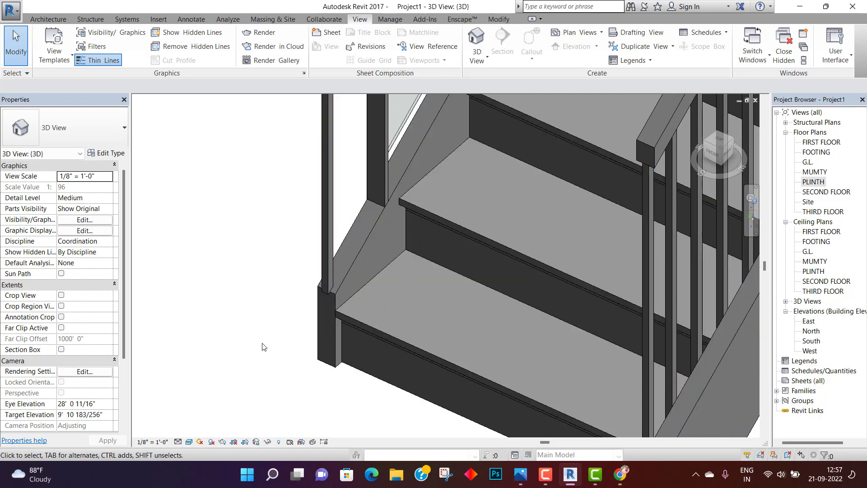
scroll(267, 356, "down", 6)
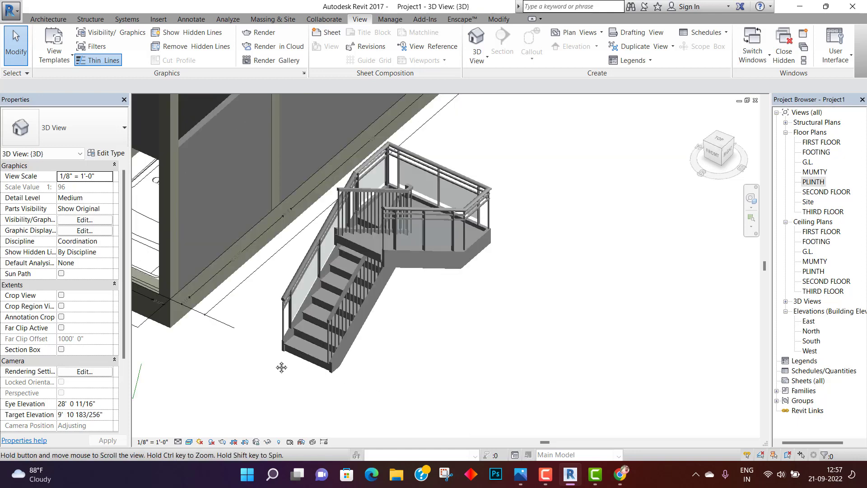
scroll(394, 280, "up", 2)
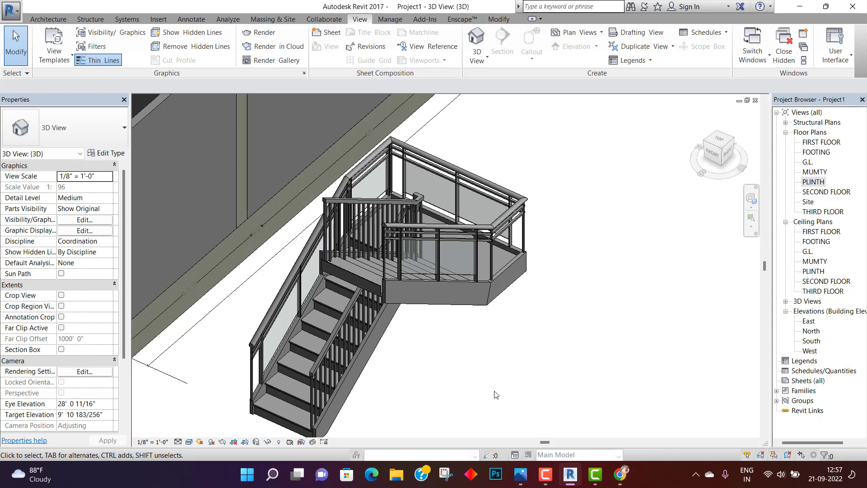
middle_click_drag(496, 392, 505, 366)
scroll(505, 367, "down", 1)
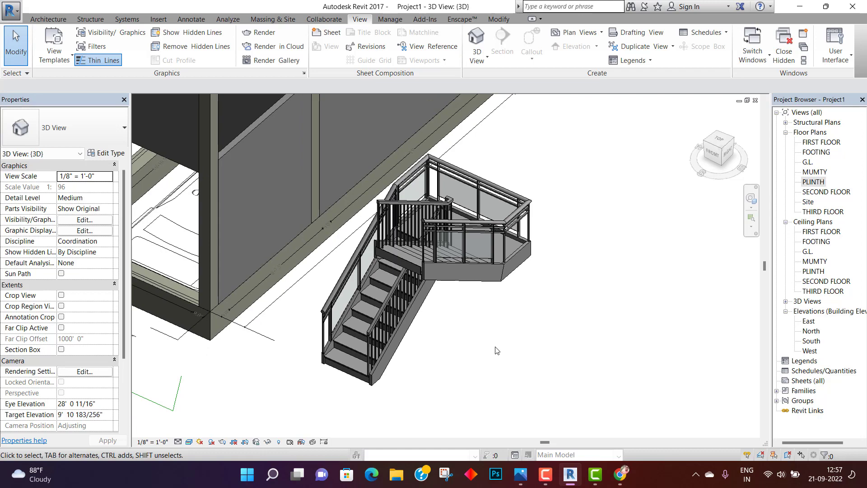
mouse_move(497, 350)
middle_mouse_down("shift")
mouse_move(510, 316)
mouse_move(494, 348)
mouse_move(487, 341)
middle_mouse_up("shift")
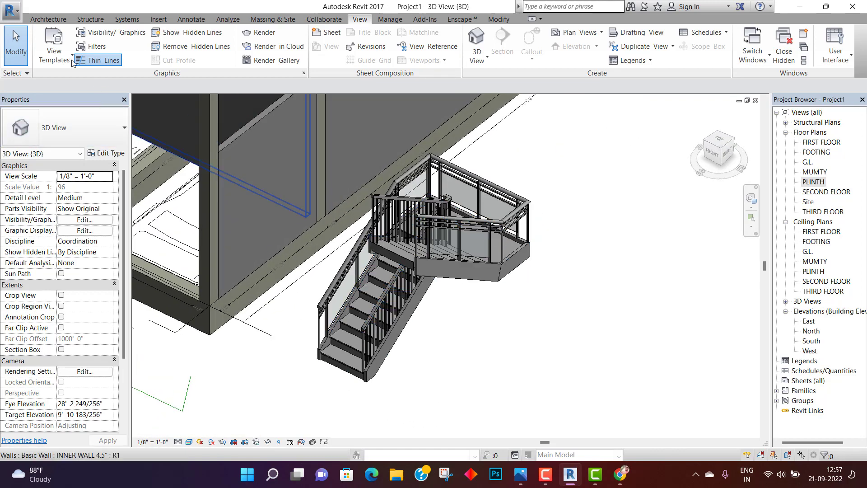
left_click(49, 19)
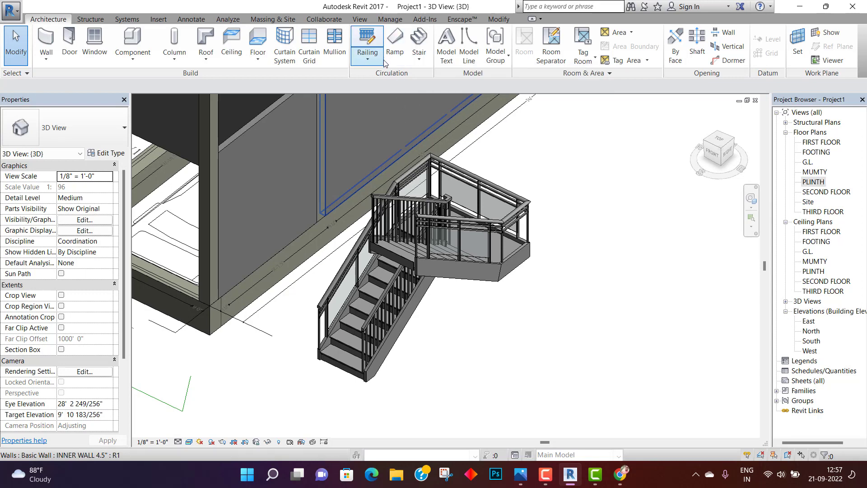
middle_click_drag(457, 303, 390, 297)
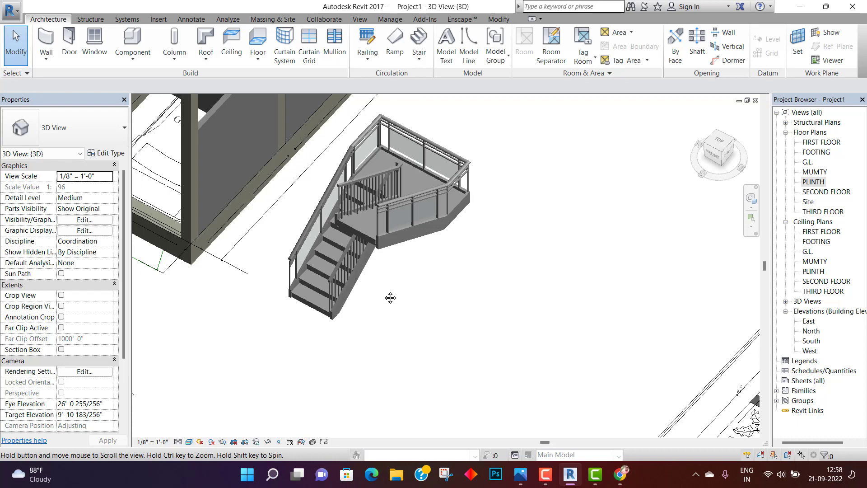
middle_click_drag(390, 298, 390, 297)
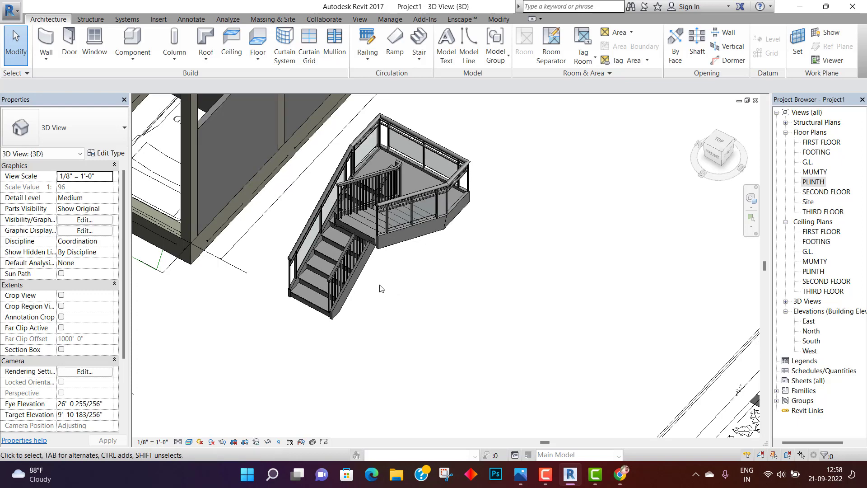
middle_click_drag(384, 347, 377, 347)
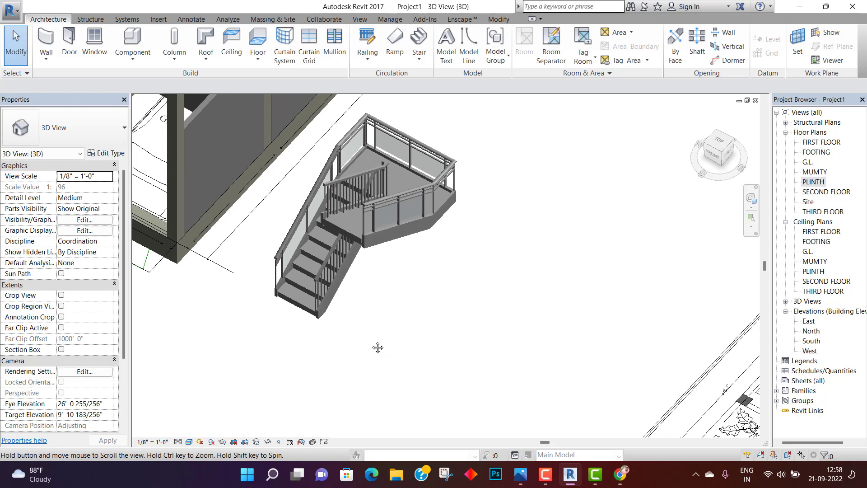
middle_click_drag(377, 347, 378, 345)
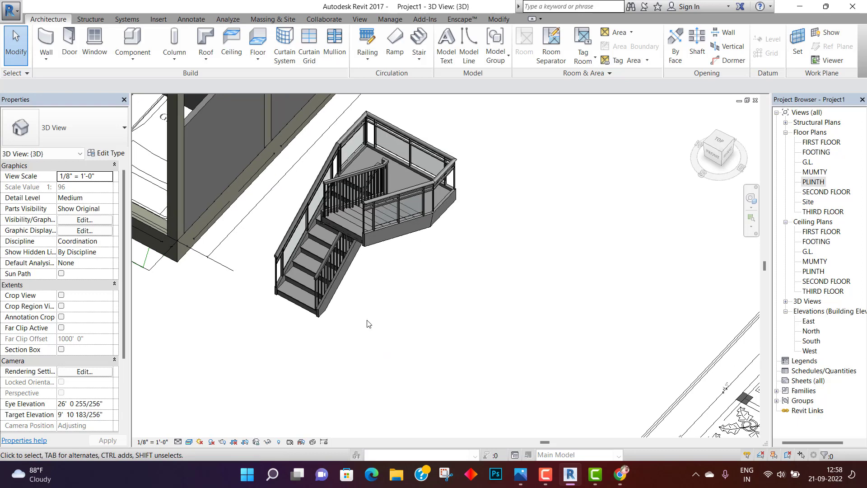
scroll(389, 275, "down", 2)
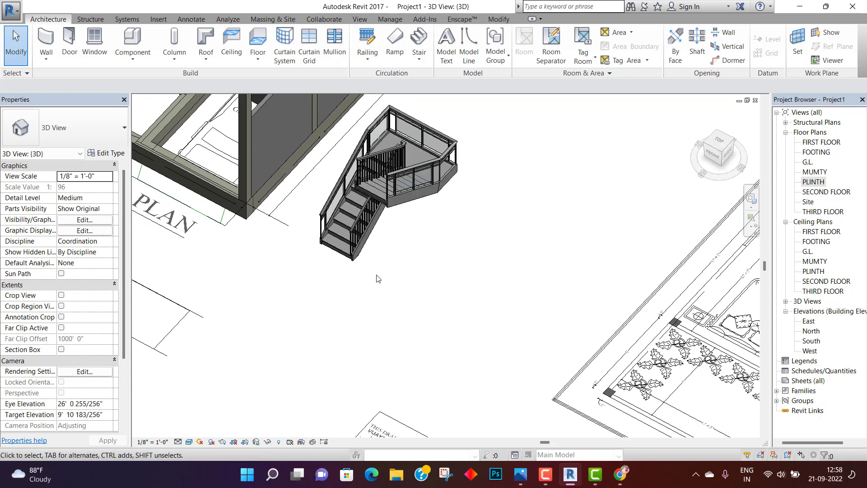
middle_click_drag(446, 292, 443, 295)
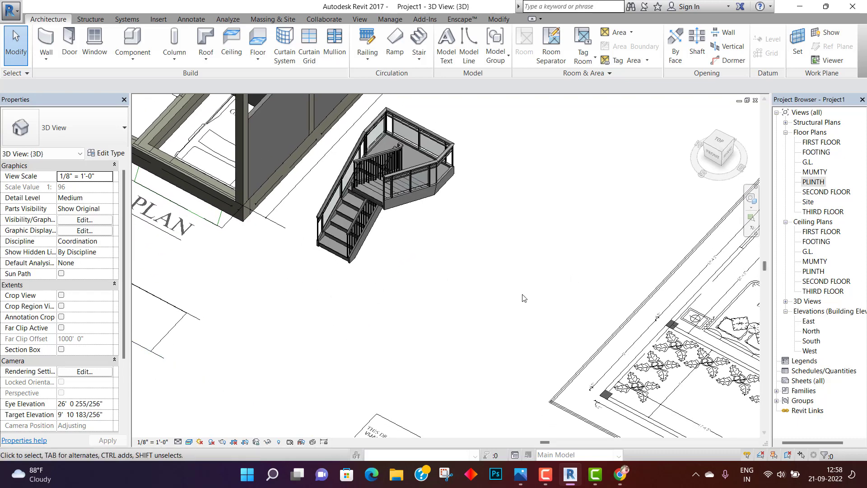
middle_click_drag(521, 296, 514, 279)
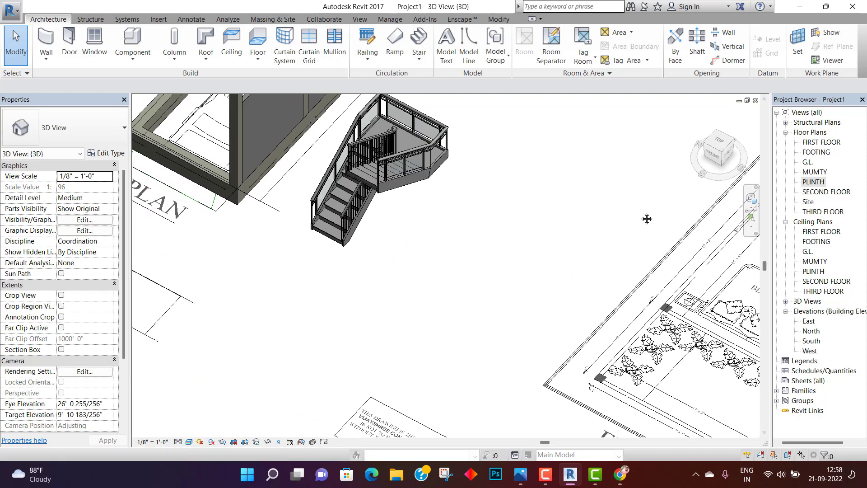
middle_click_drag(647, 218, 619, 223)
left_click(713, 155)
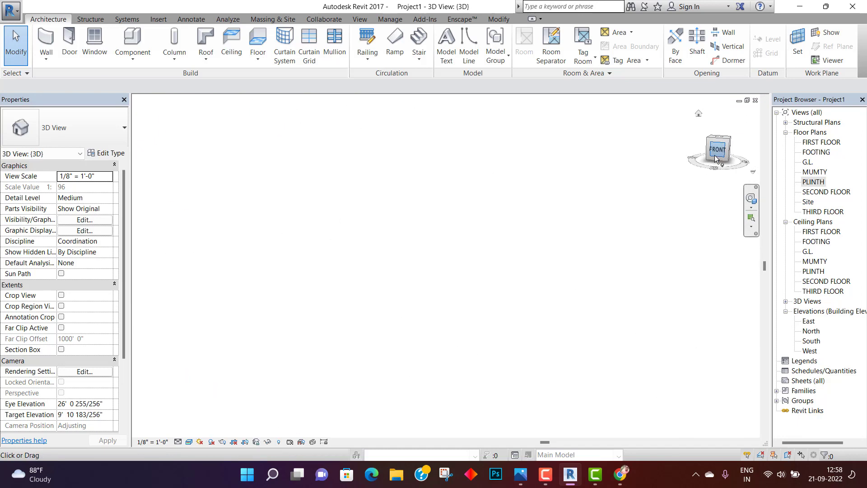
Open the PLINTH floor plan at the empty area beside the stair
double_click(811, 182)
middle_click_drag(492, 181, 170, 180)
Draw a horizontal model line over 8' long in the empty area beside the stair
left_click(469, 43)
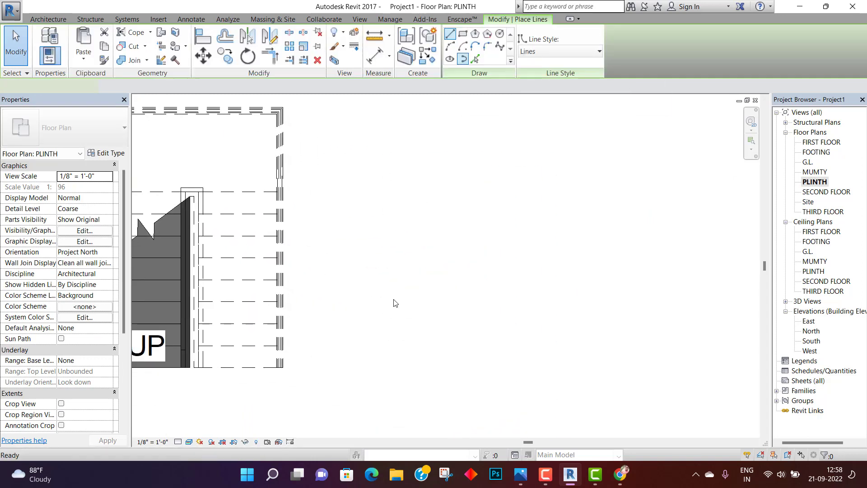
scroll(384, 298, "up", 2)
left_click(333, 230)
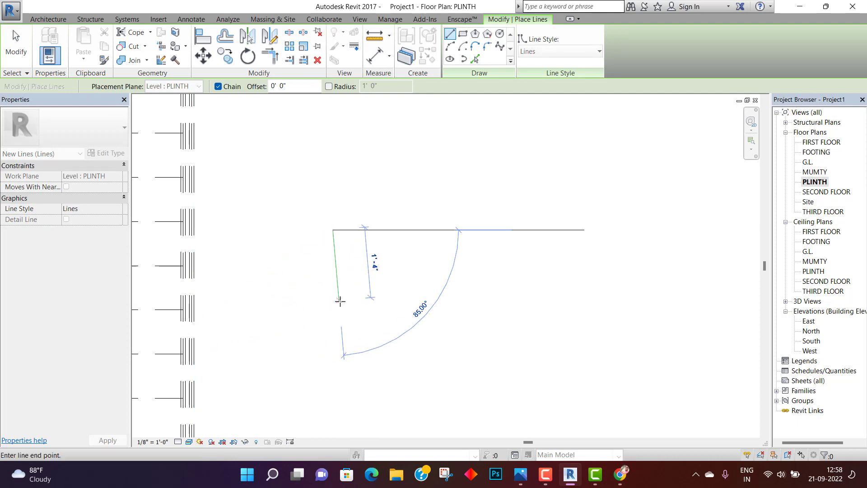
key("Escape")
left_click(277, 283)
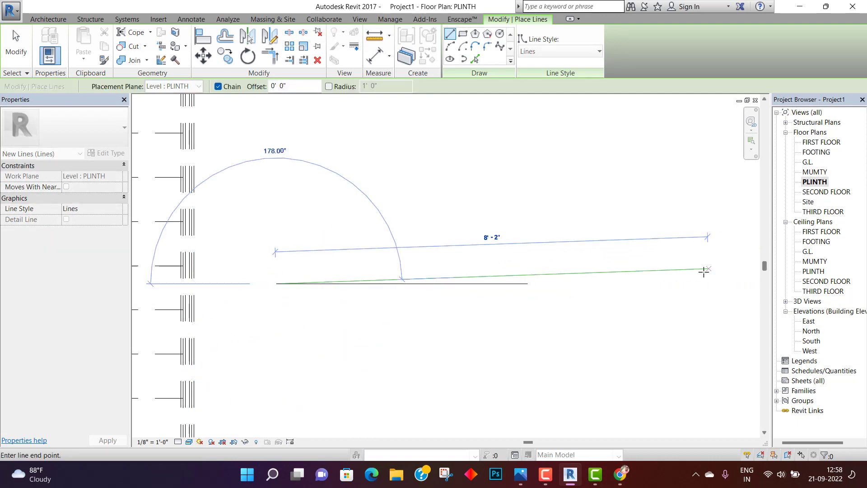
left_click(728, 286)
key("Escape")
key("Escape")
scroll(395, 304, "up", 4)
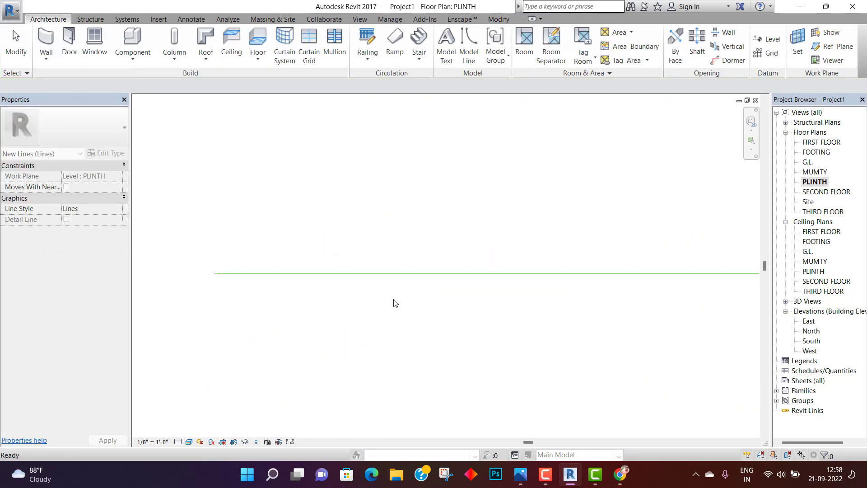
middle_click_drag(392, 315, 344, 342)
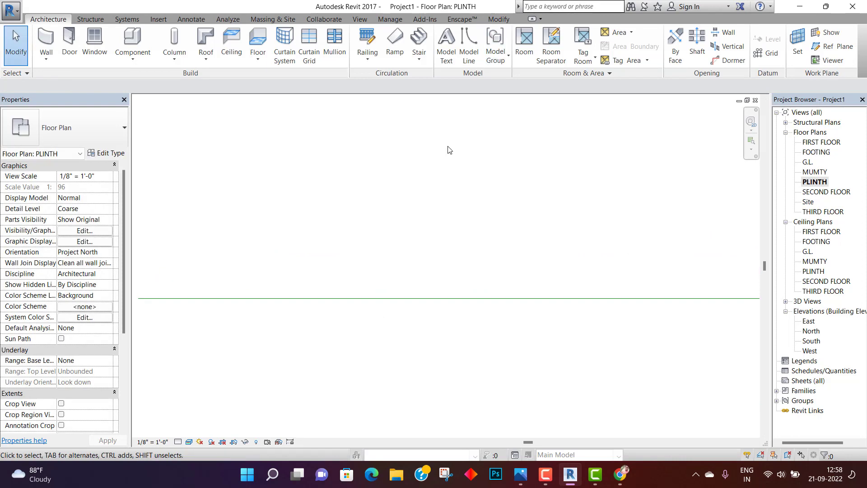
middle_click_drag(447, 145, 522, 134)
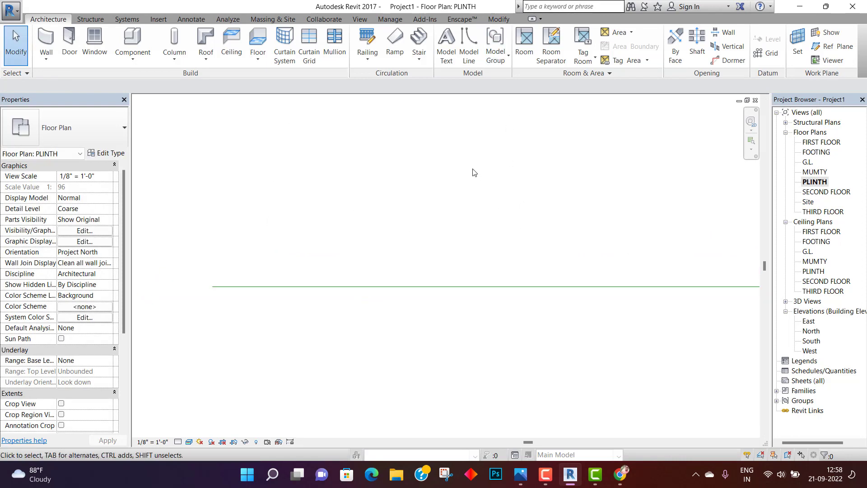
Draw a vertical model line 1'-0" long upward from the horizontal line, near its starting end
left_click(468, 45)
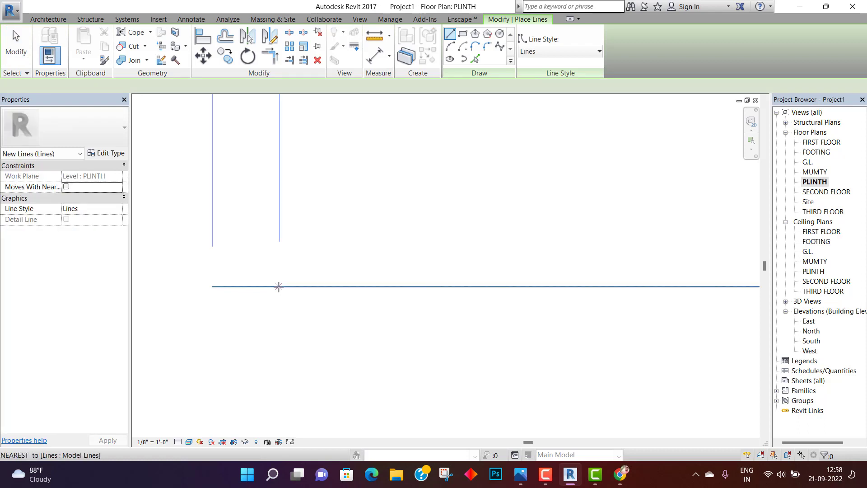
left_click(279, 286)
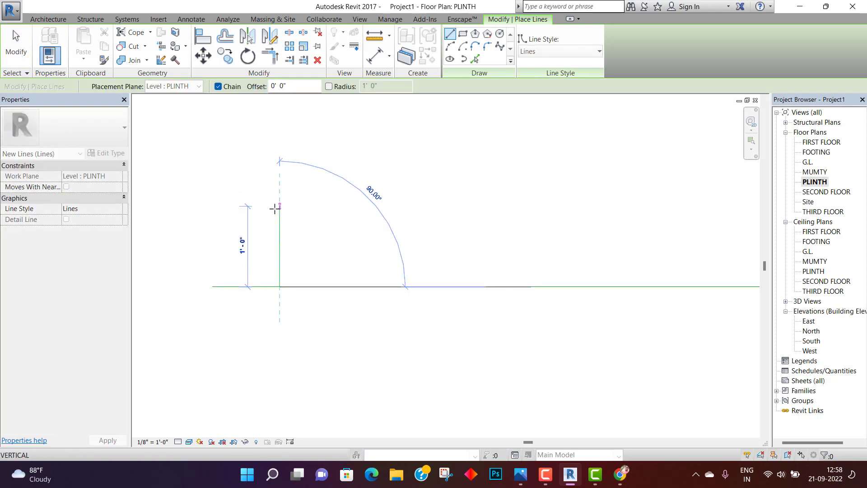
left_click(275, 208)
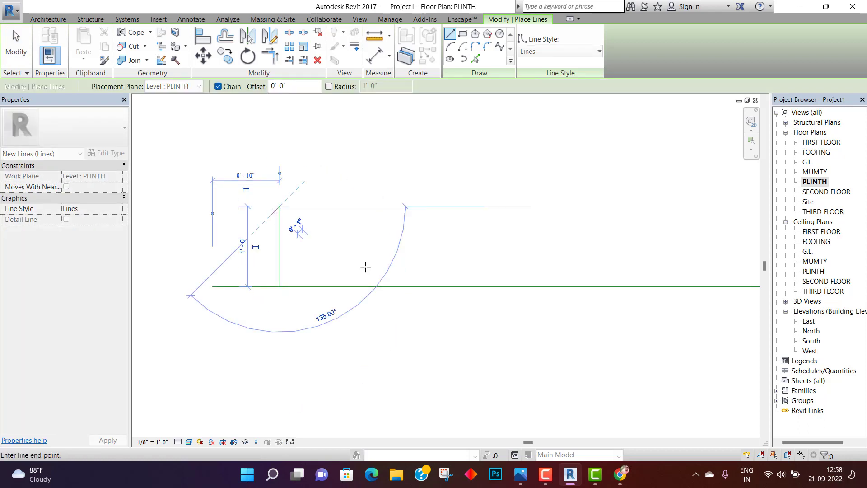
key("Escape")
key("Escape")
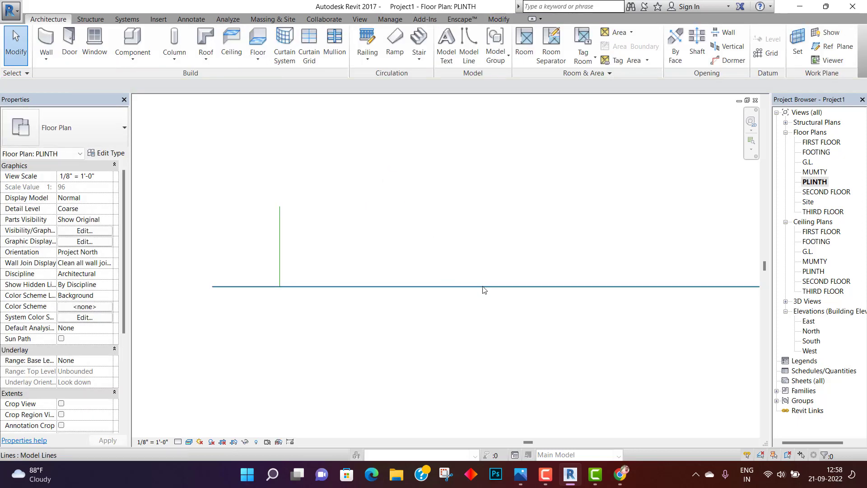
Replace the long horizontal line with a 6' horizontal model line starting at the foot of the vertical line
left_click(478, 303)
key("Delete")
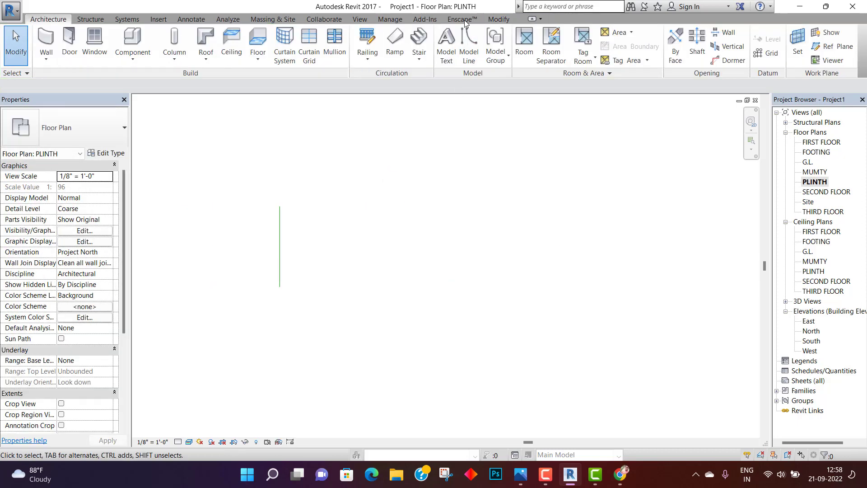
left_click(468, 45)
left_click(279, 286)
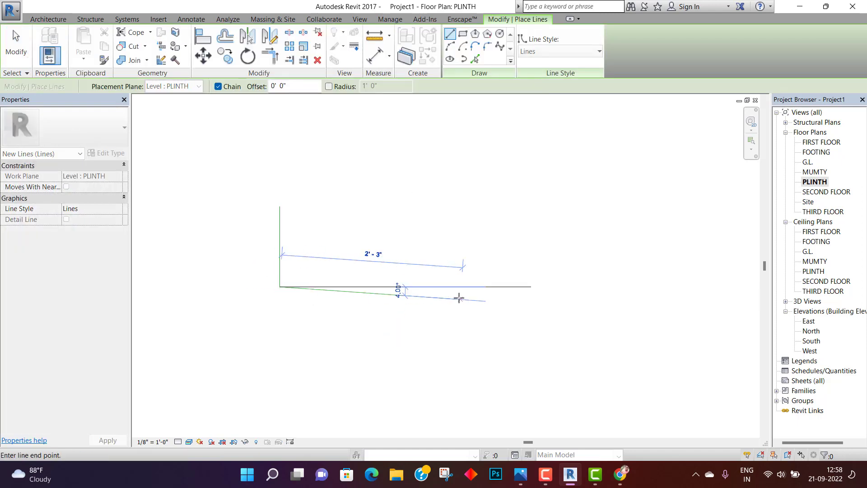
type("6")
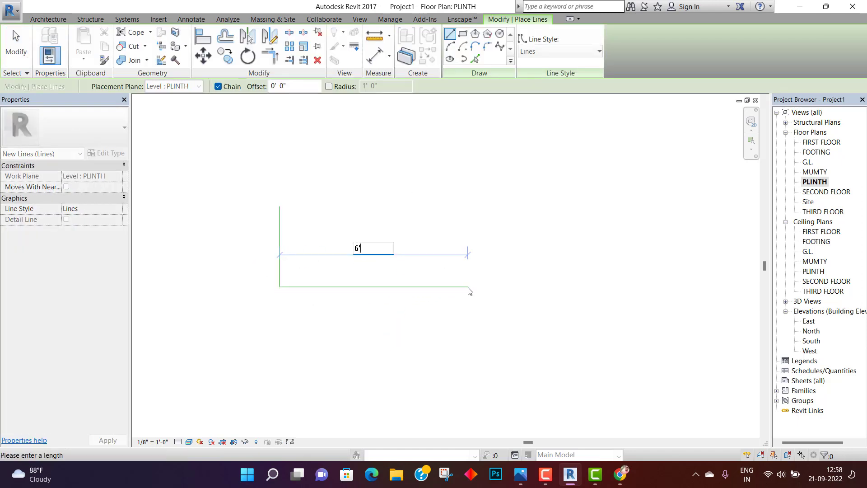
key("Return")
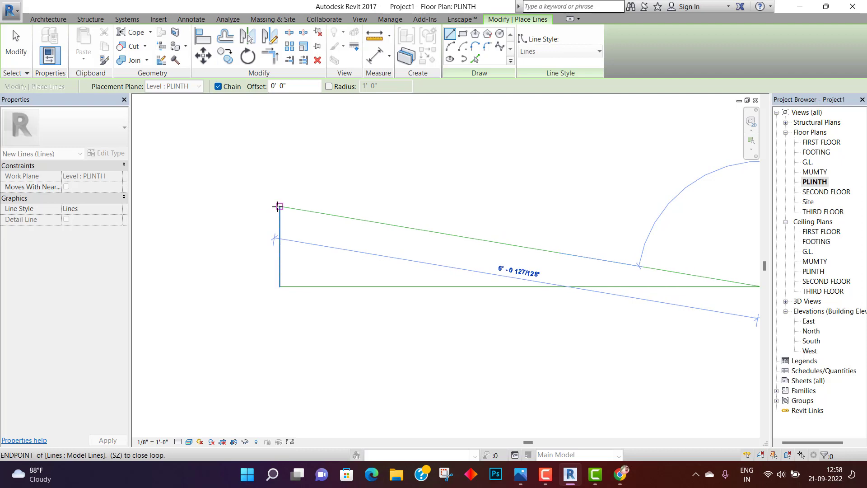
Close the triangle with a sloped model line from the base line's far end to the top of the vertical line
left_click(280, 207)
scroll(282, 304, "down", 1)
key("Escape")
key("Escape")
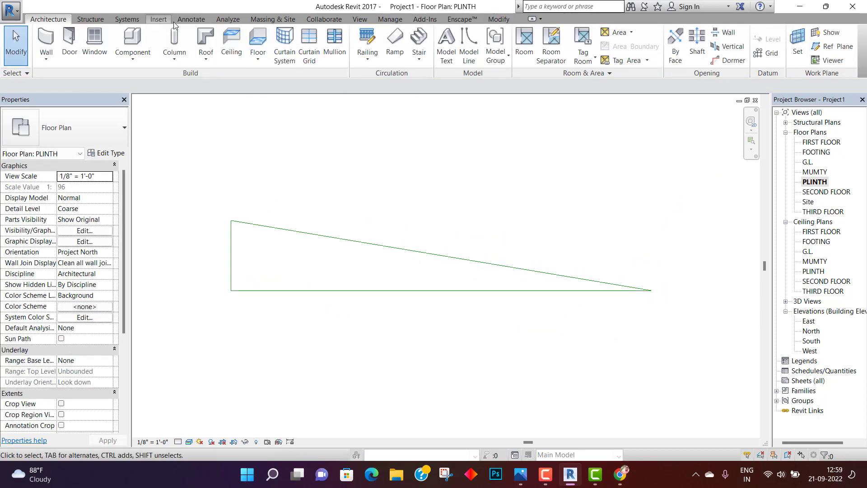
left_click(191, 19)
left_click(46, 46)
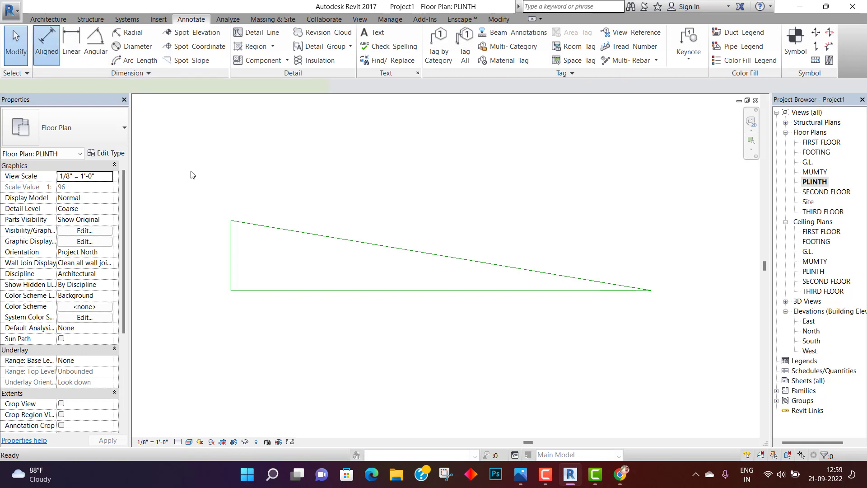
left_click(229, 230)
key("Escape")
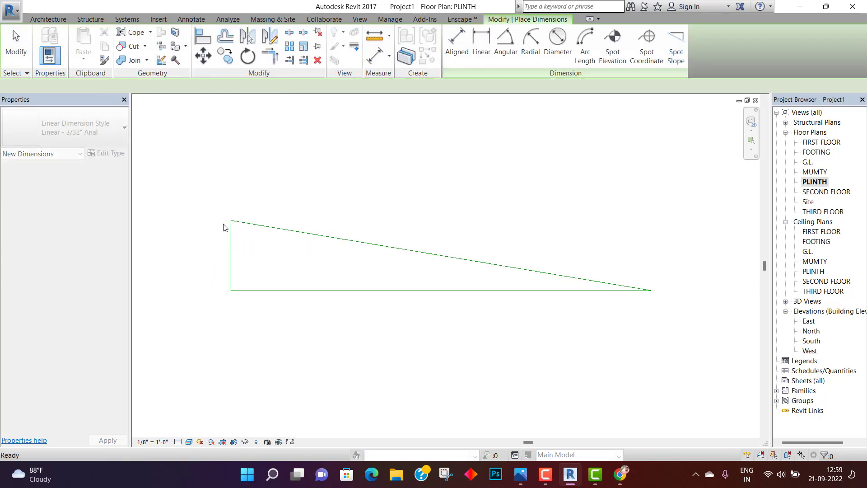
scroll(206, 244, "down", 2)
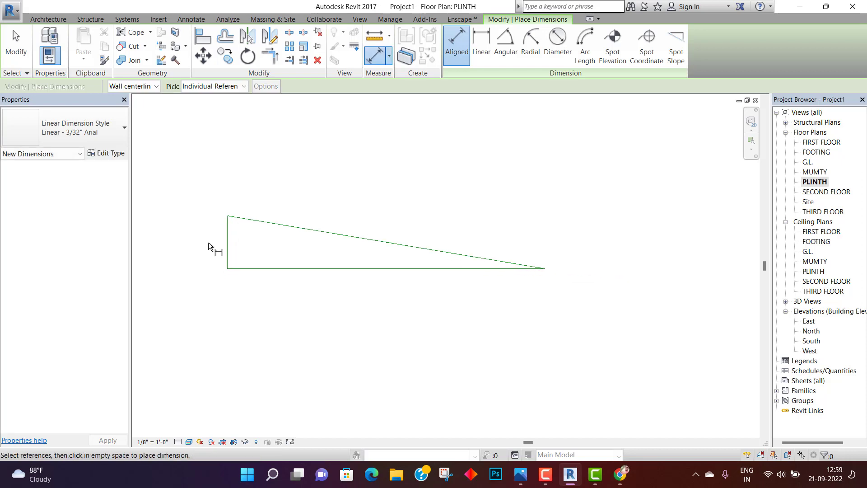
key("Escape")
middle_click_drag(263, 304, 271, 296)
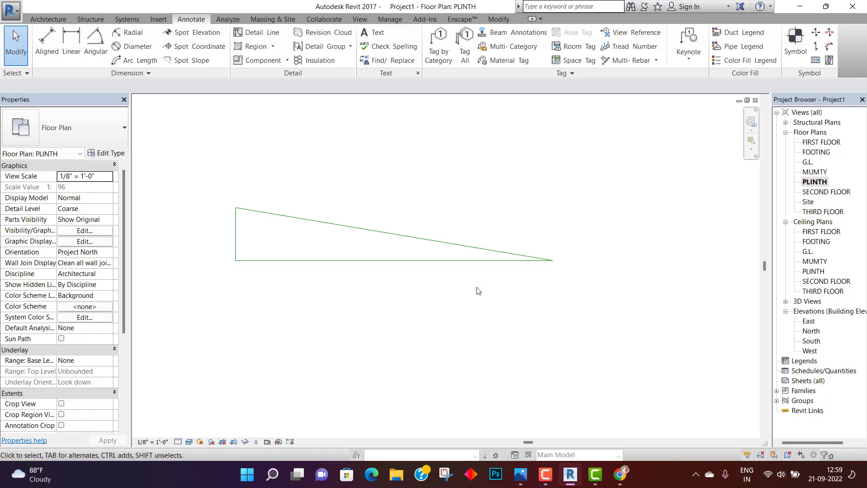
Delete the three model lines forming the triangular slope profile beside the stair
scroll(460, 306, "down", 1)
middle_click_drag(460, 306, 464, 312)
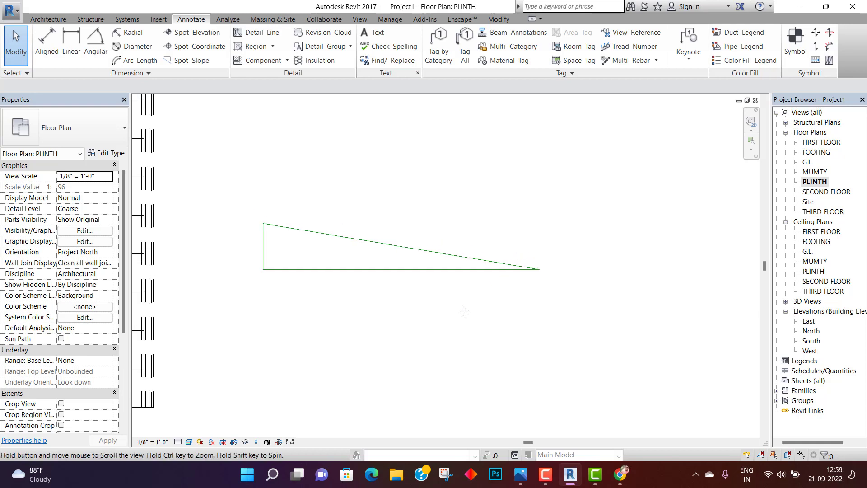
scroll(464, 312, "down", 2)
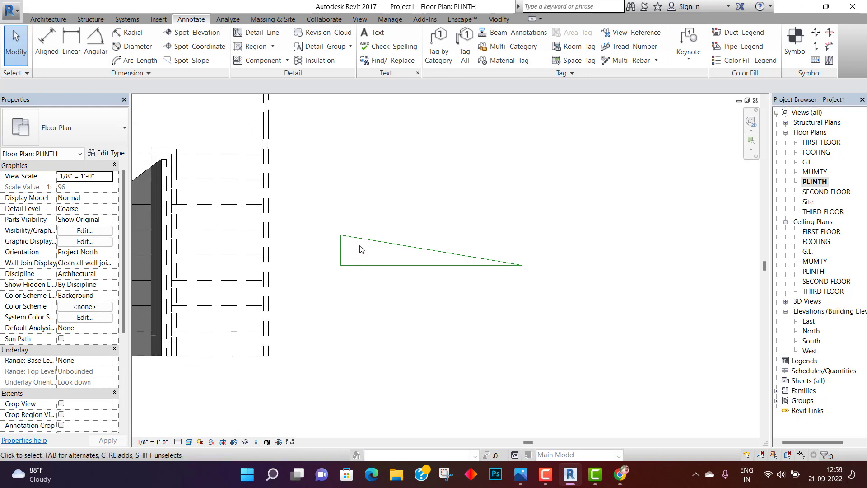
left_click_drag(492, 290, 580, 308)
key("Delete")
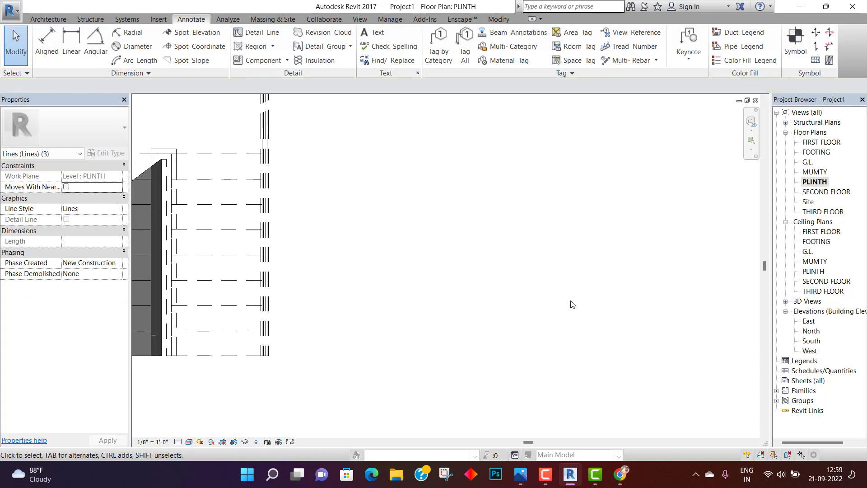
Start a ramp from PLINTH to FIRST FLOOR and draw a vertical first run 30'-0" long beside the stair
scroll(460, 300, "down", 2)
scroll(460, 300, "down", 1)
middle_click_drag(413, 301, 450, 261)
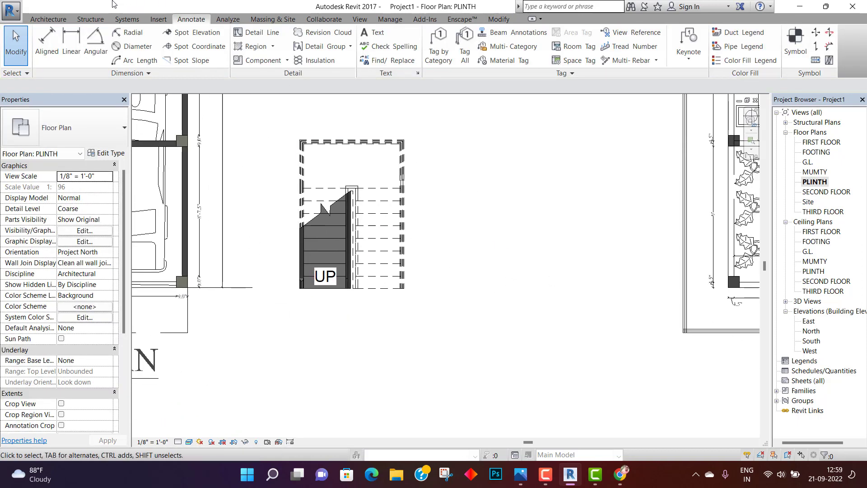
left_click(58, 20)
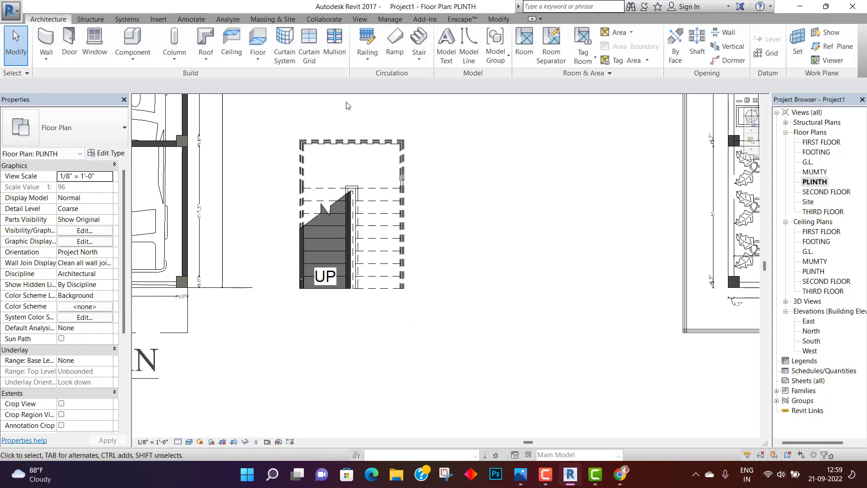
left_click(395, 53)
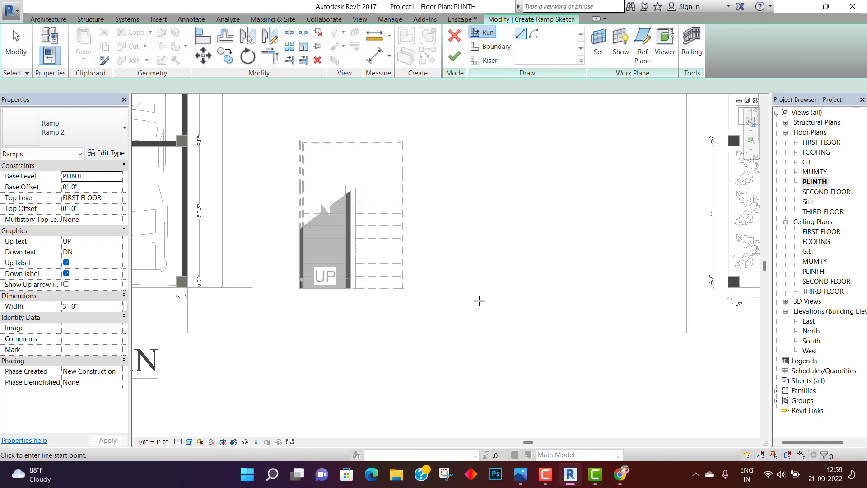
left_click(466, 290)
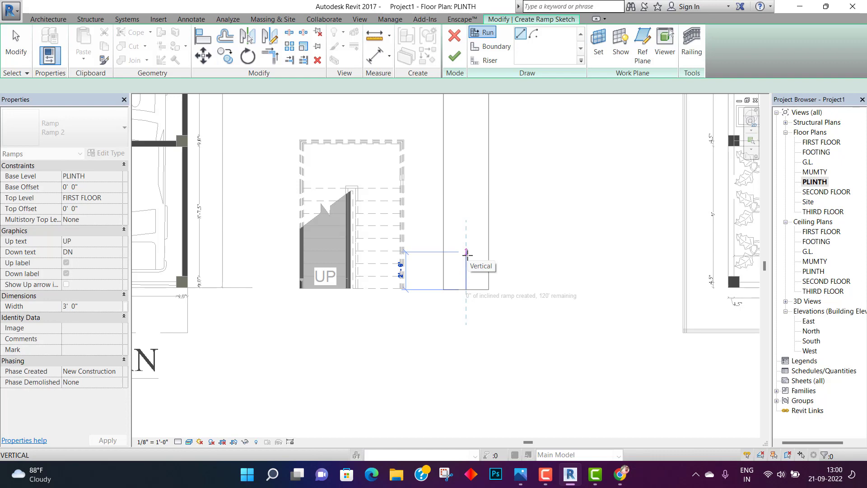
scroll(467, 256, "down", 3)
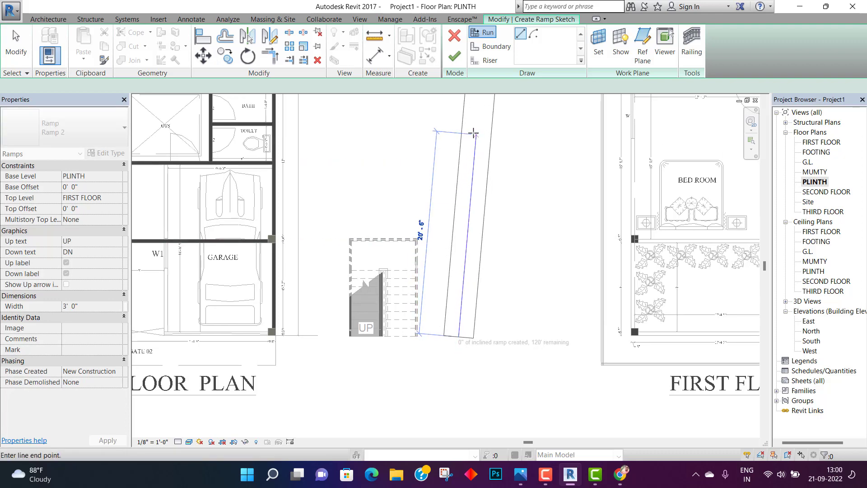
scroll(461, 121, "down", 1)
middle_click_drag(467, 127, 476, 288)
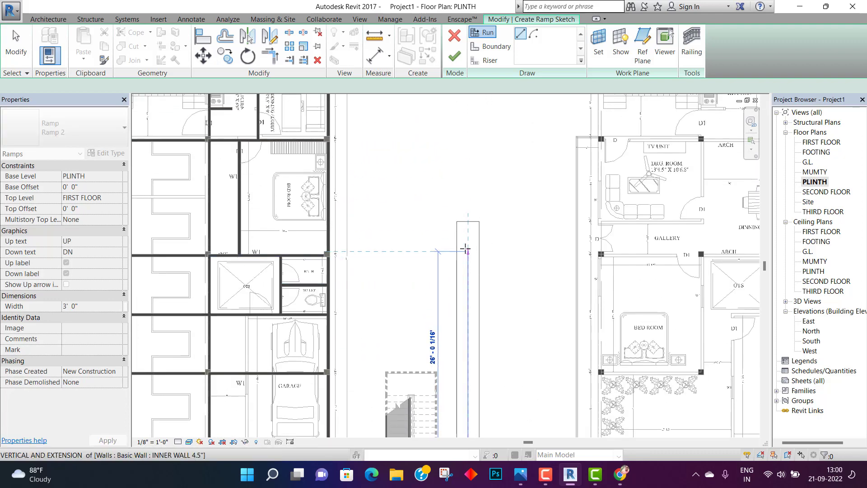
left_click(466, 249)
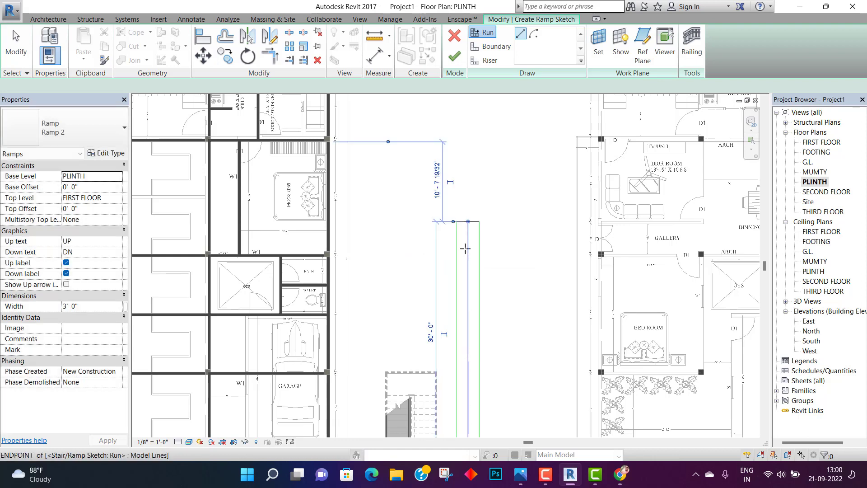
Draw a horizontal second ramp run 10'-0" long from just beyond the upper end of the first run
scroll(471, 220, "up", 1)
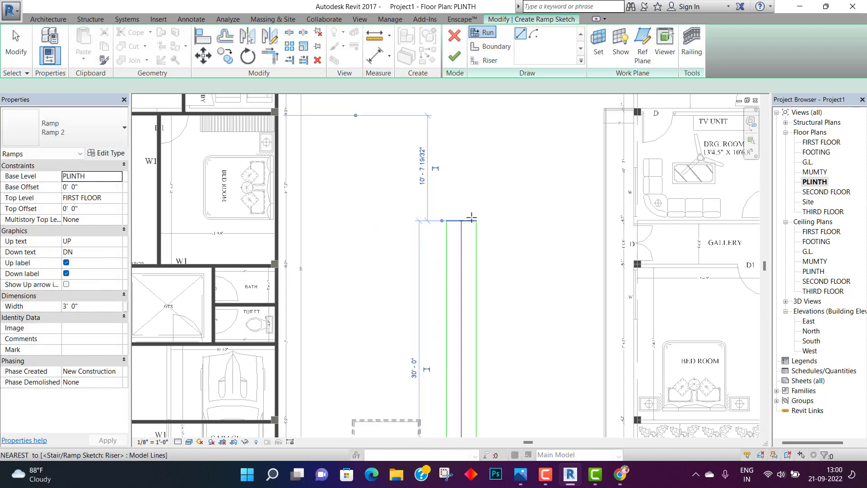
left_click(478, 185)
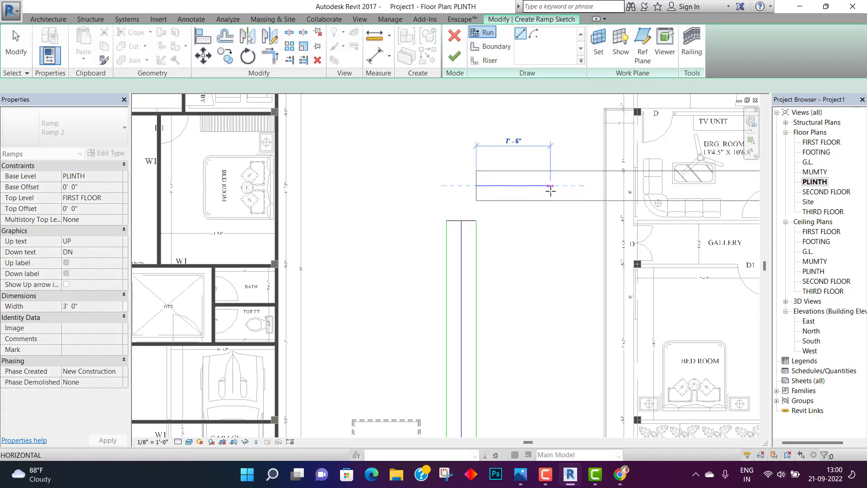
left_click(576, 186)
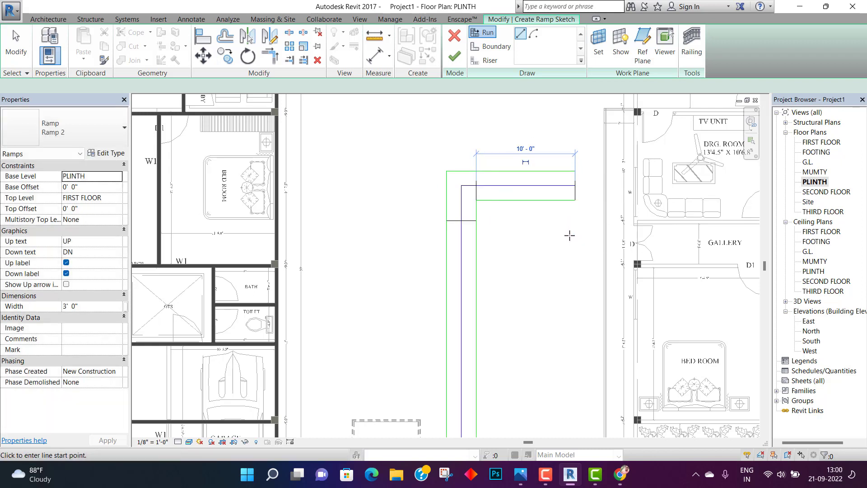
Draw the third ramp run downward beside the FIRST FLOOR PLAN drawing with a length of 80', and finish the ramp sketch
left_click(613, 200)
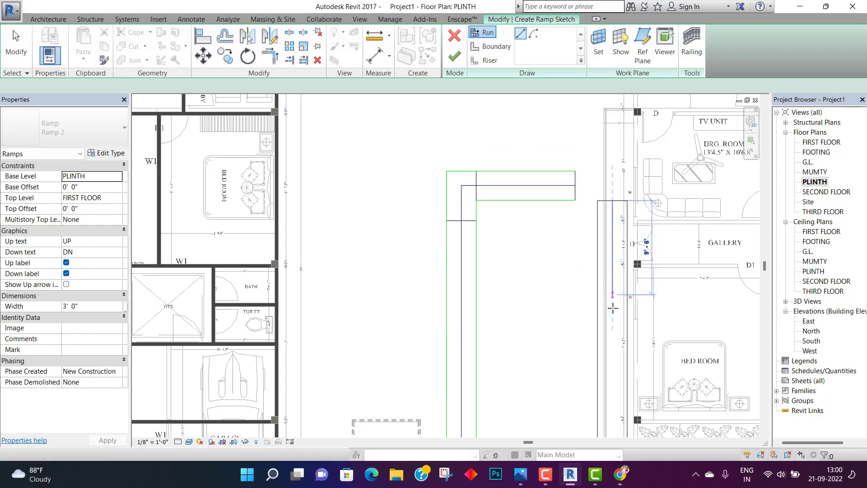
scroll(617, 373, "down", 1)
middle_click_drag(619, 372, 615, 237)
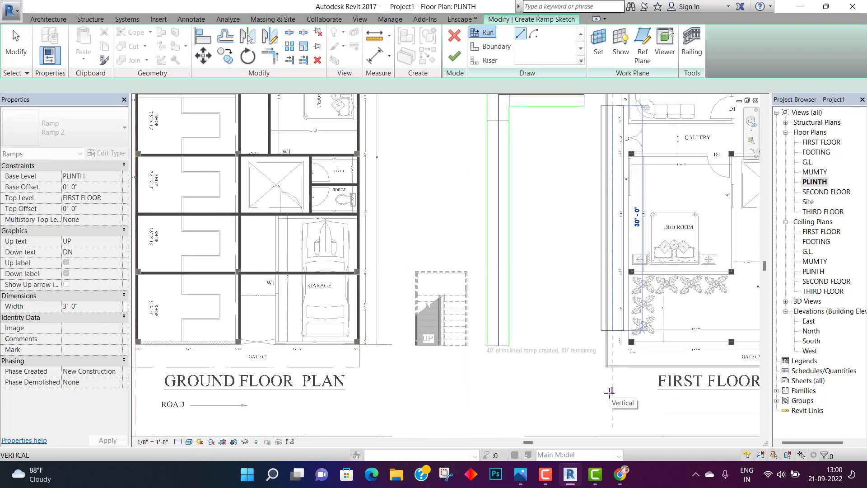
type("80'")
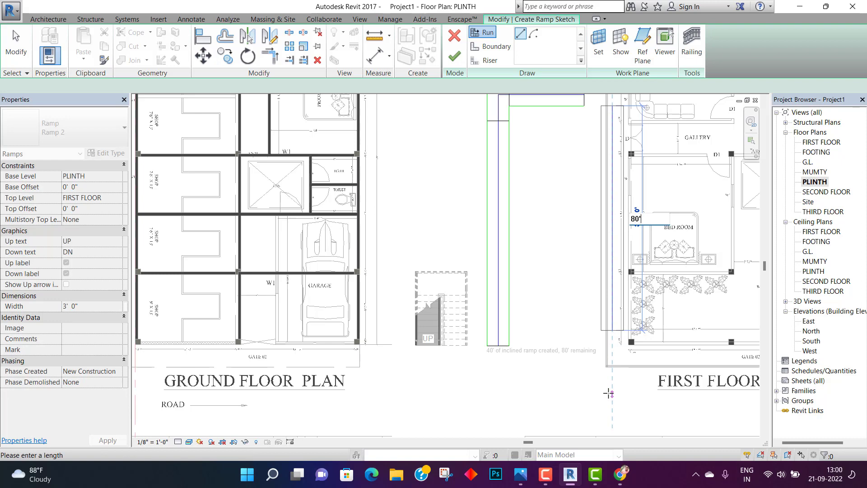
key("Return")
key("Escape")
scroll(362, 408, "down", 3)
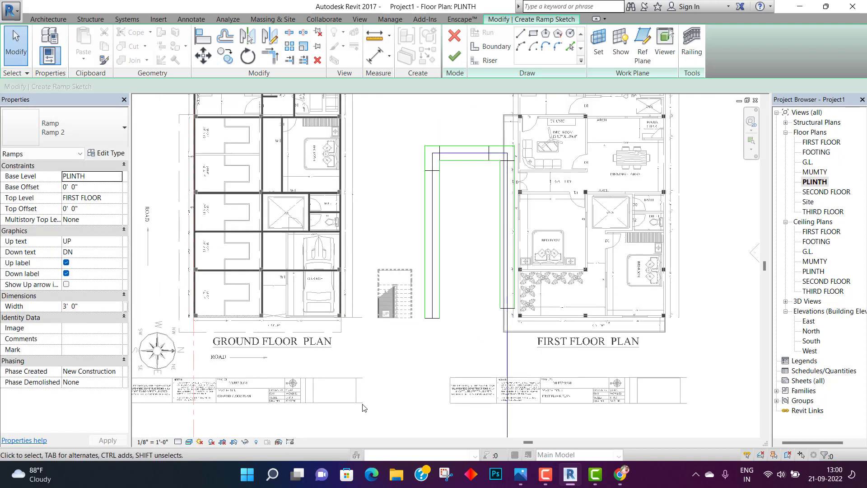
middle_click_drag(463, 335, 455, 317)
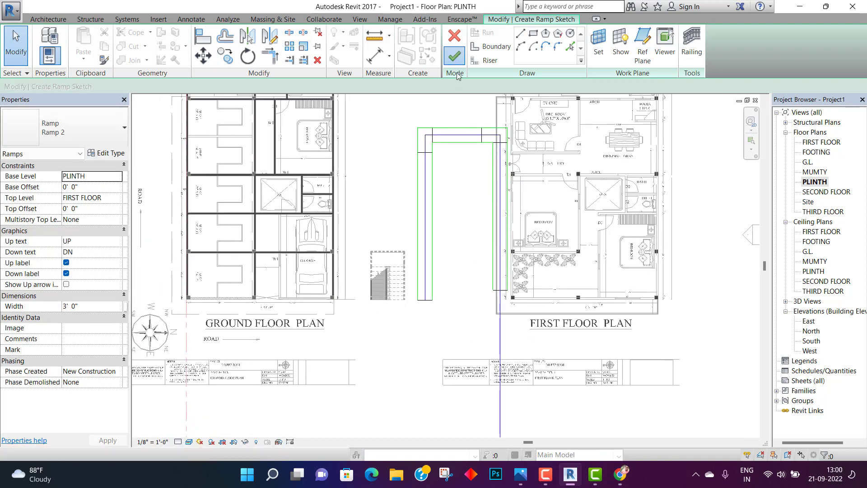
left_click(455, 56)
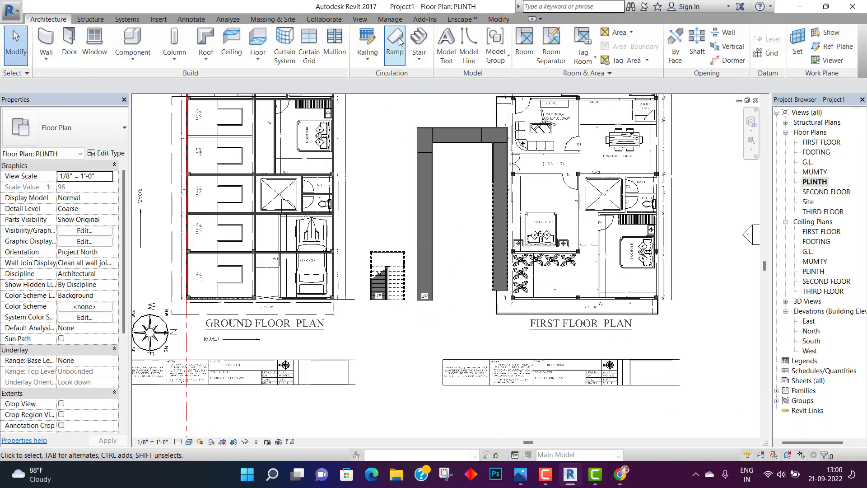
Open the default 3D view and frame the ramp and stair from an elevated angle
left_click(360, 19)
left_click(477, 45)
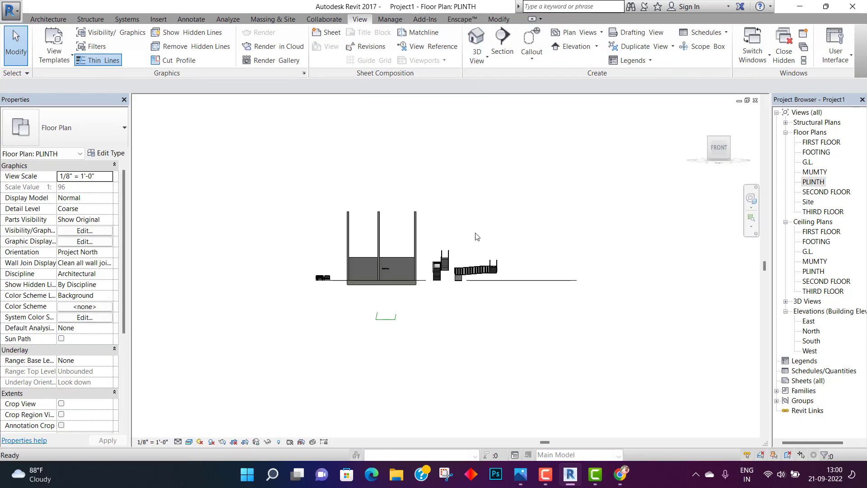
middle_click_drag(479, 312, 474, 365, "shift")
scroll(474, 379, "up", 6)
middle_click_drag(391, 374, 410, 376)
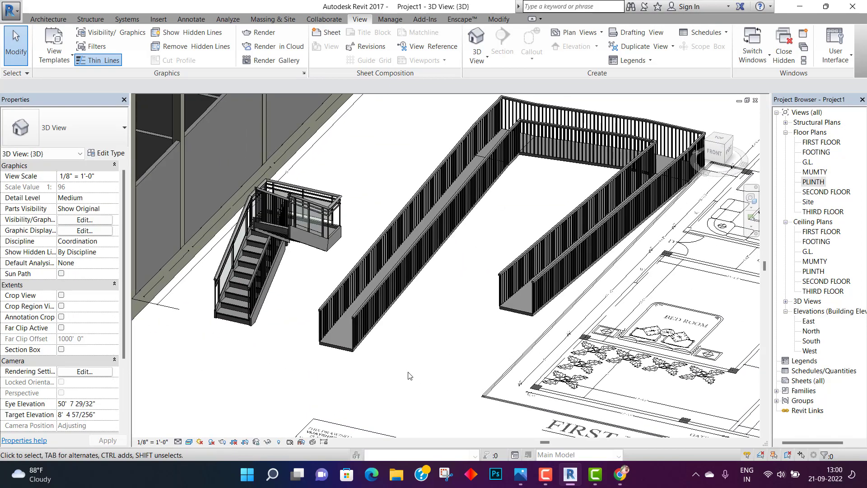
Set the Ramp 2 type's Ramp Max Slope (1/x) to 6 and apply it to the model
left_click(343, 350)
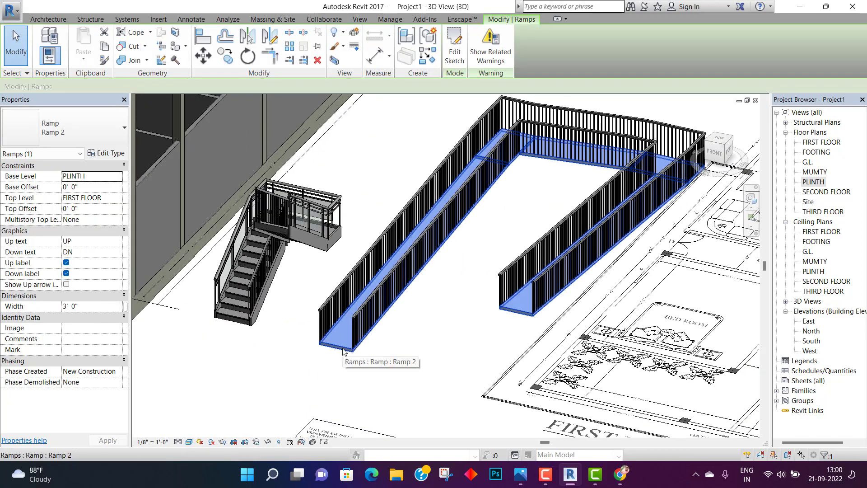
left_click(102, 153)
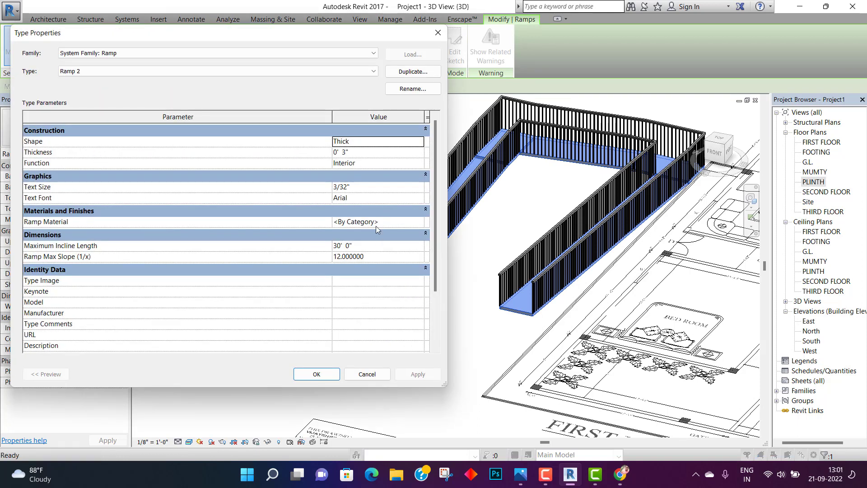
left_click(370, 154)
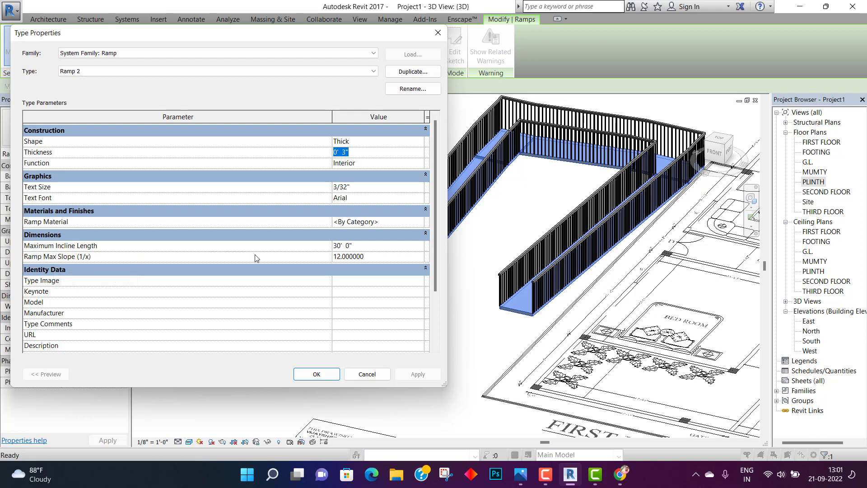
left_click(377, 258)
type("6.000000")
left_click(422, 379)
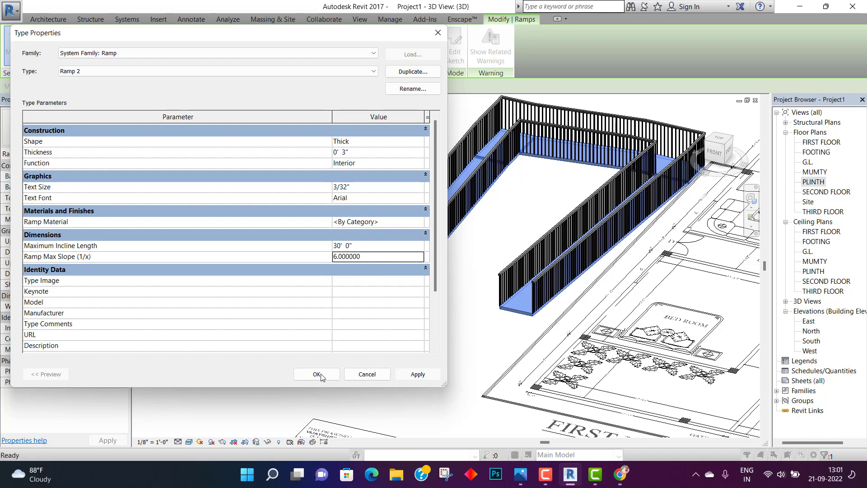
left_click(413, 379)
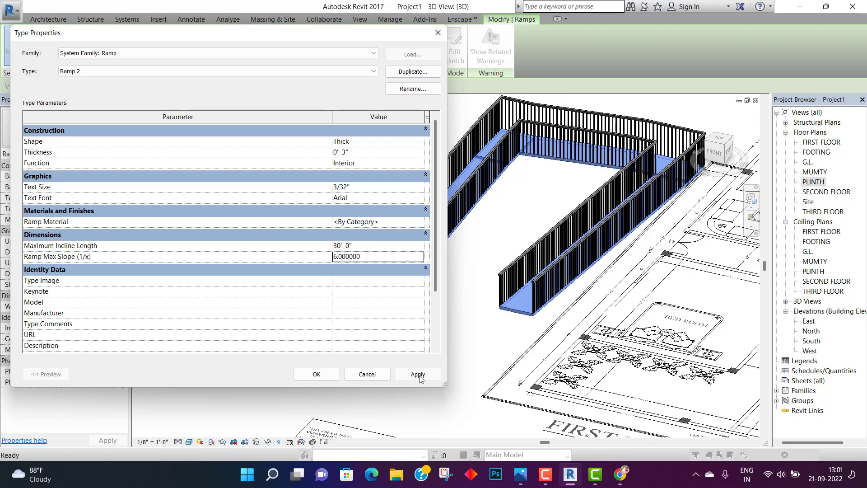
left_click(412, 397)
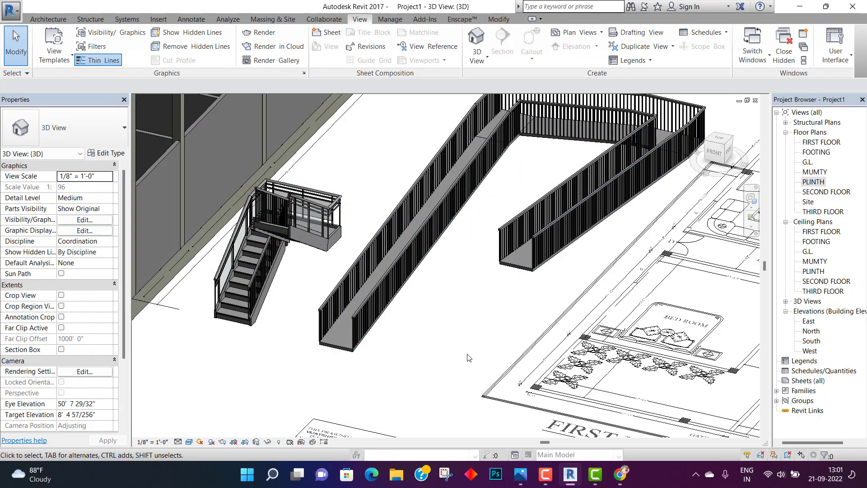
Try to start a sketched railing path in the 3D view
middle_click_drag(441, 347, 455, 316)
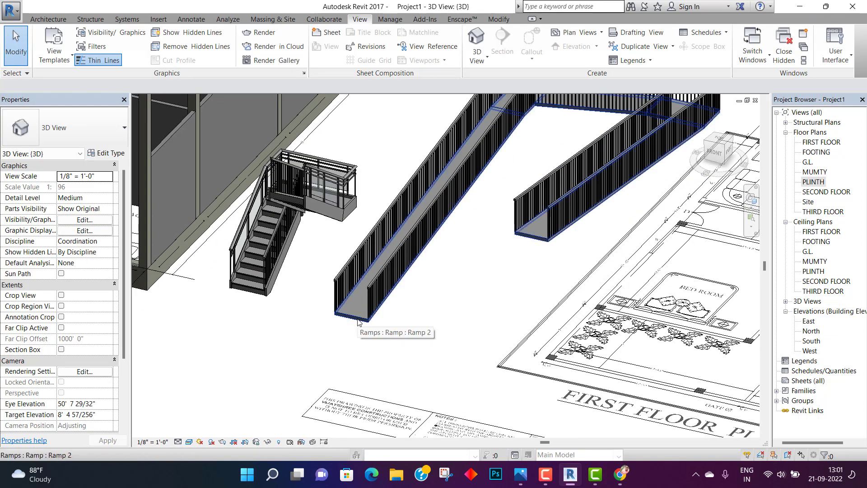
scroll(358, 322, "down", 3)
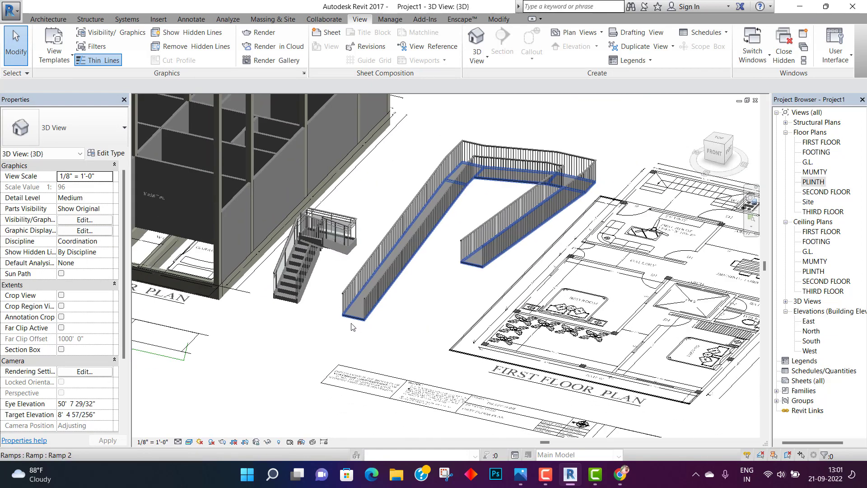
middle_click_drag(351, 325, 487, 339, "shift")
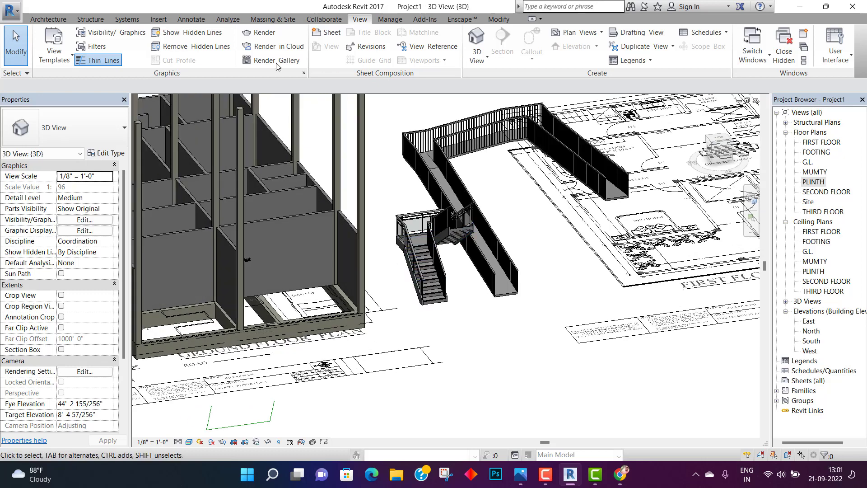
left_click(48, 19)
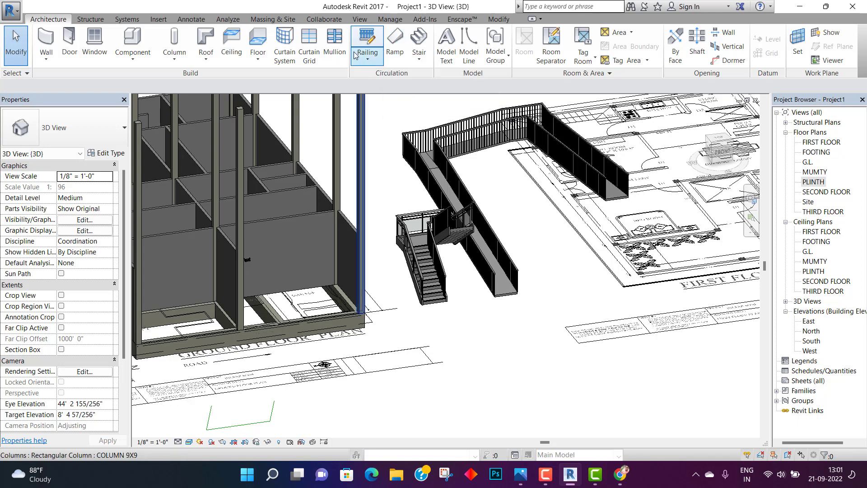
left_click(366, 58)
left_click(395, 81)
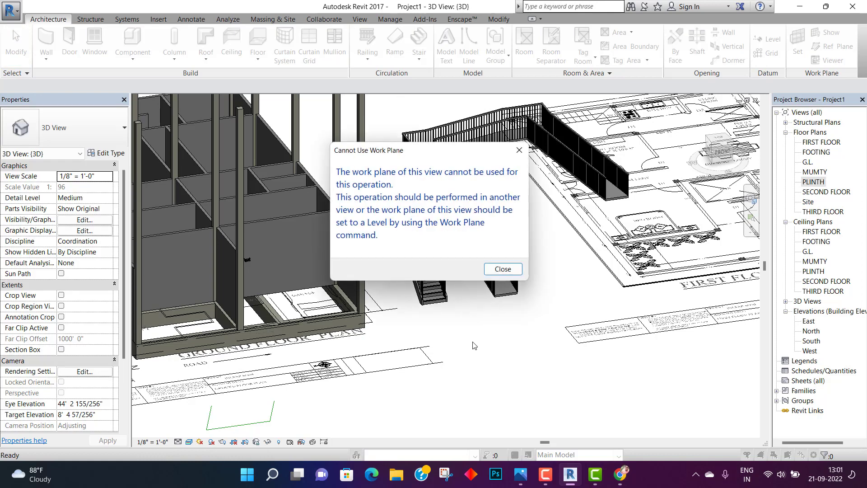
left_click(502, 271)
In the PLINTH floor plan, sketch a horizontal 22' railing path below the stair and ramp, and finish the sketch
double_click(813, 182)
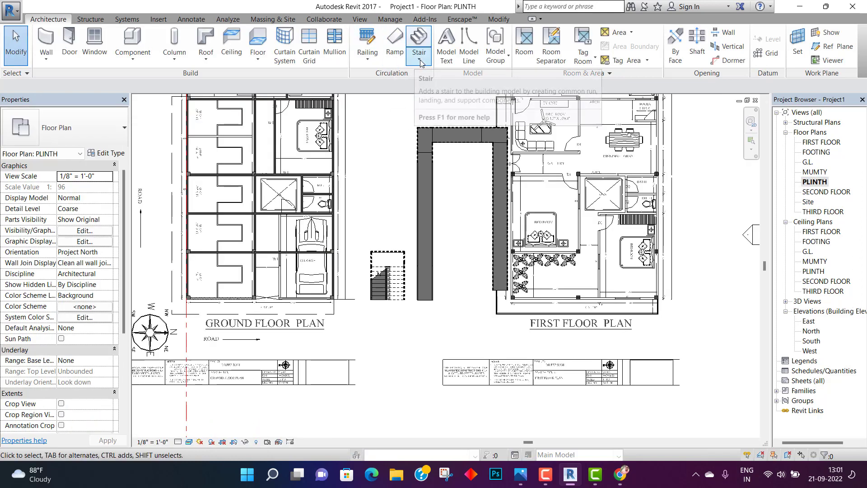
left_click(366, 58)
left_click(393, 81)
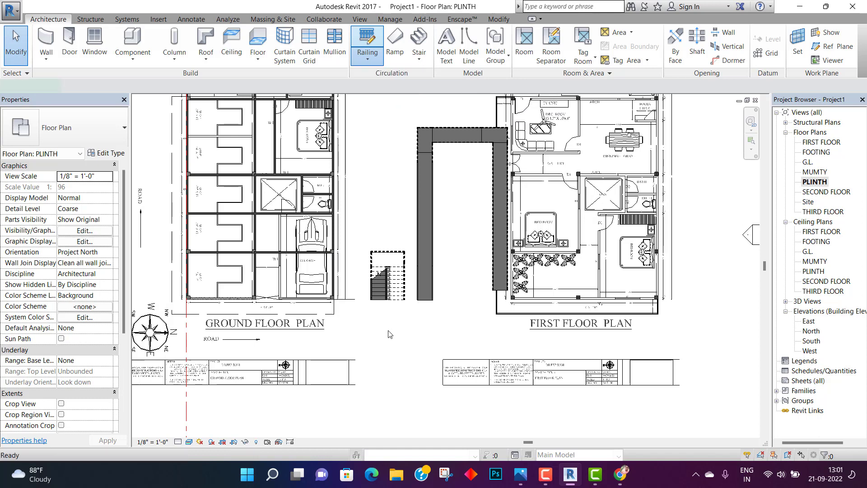
left_click(345, 335)
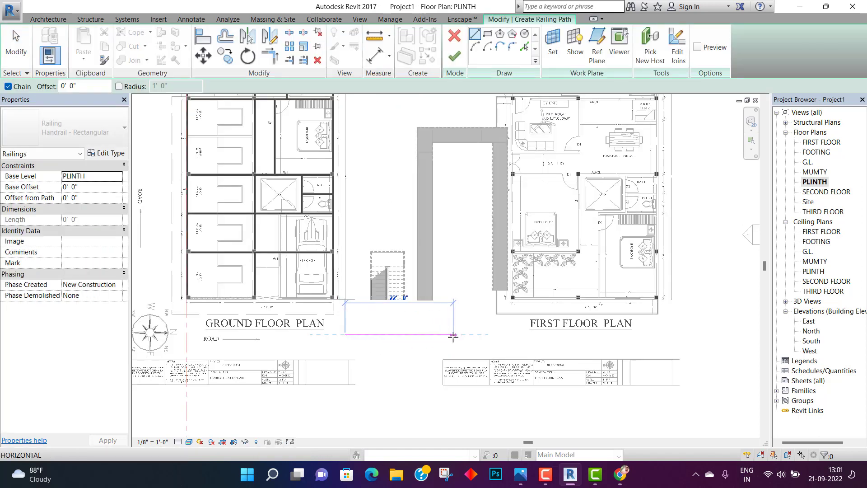
left_click(453, 335)
key("Escape")
key("Escape")
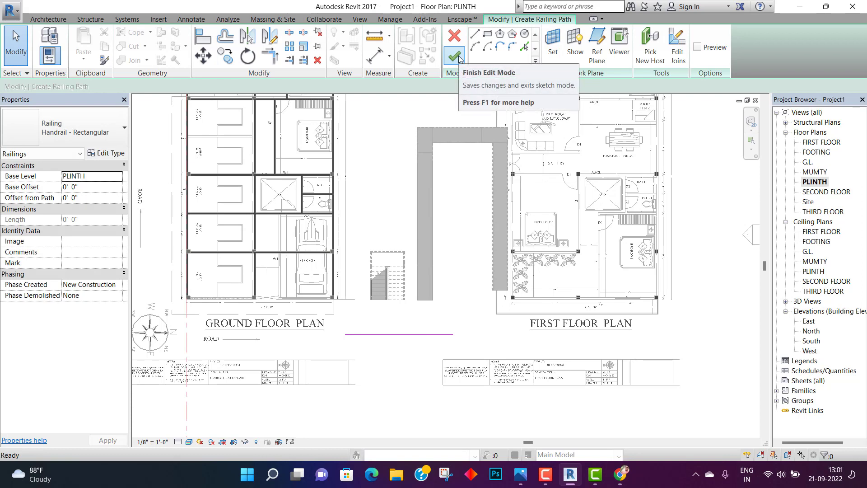
left_click(454, 56)
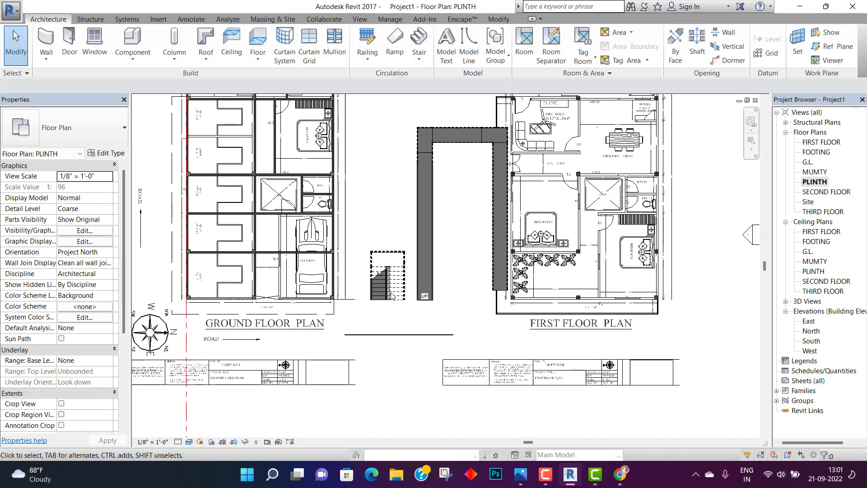
In the default 3D view, change the standalone railing in front of the stair and ramp to the glass-panel railing type
left_click(360, 20)
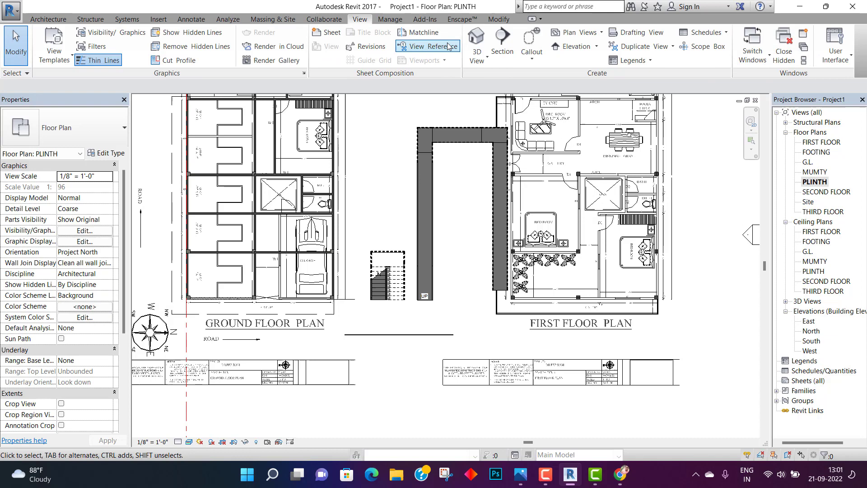
left_click(476, 42)
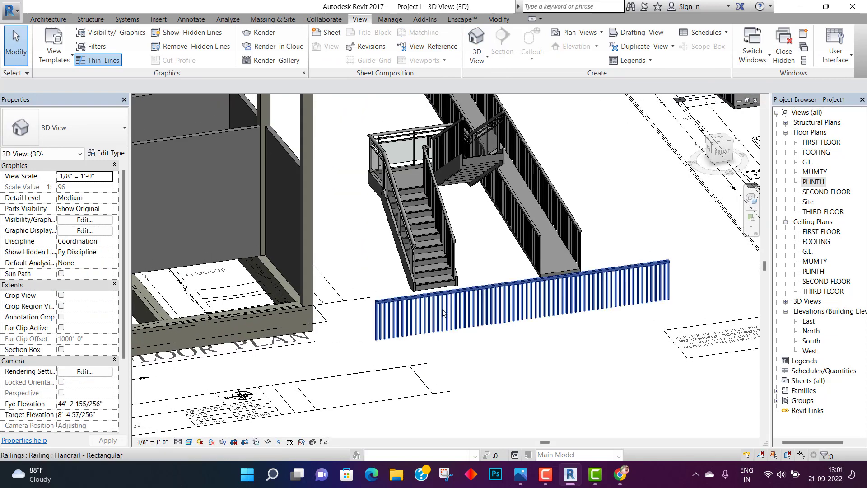
left_click(395, 322)
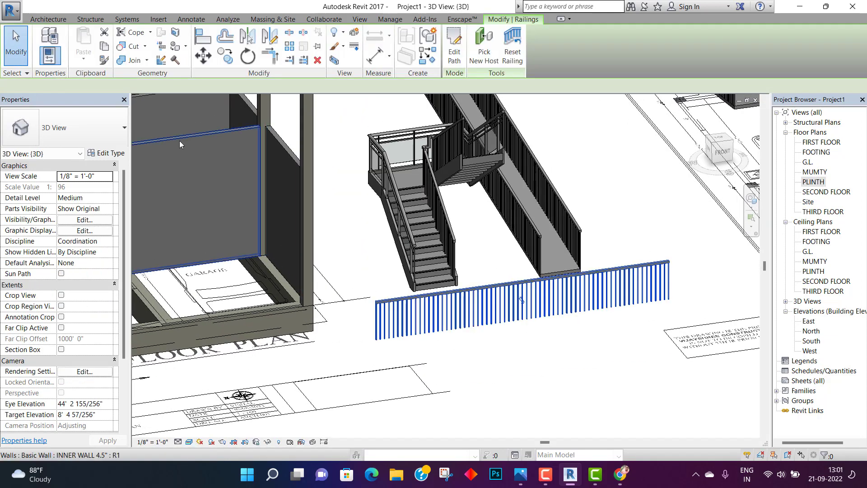
left_click(72, 129)
left_click(82, 182)
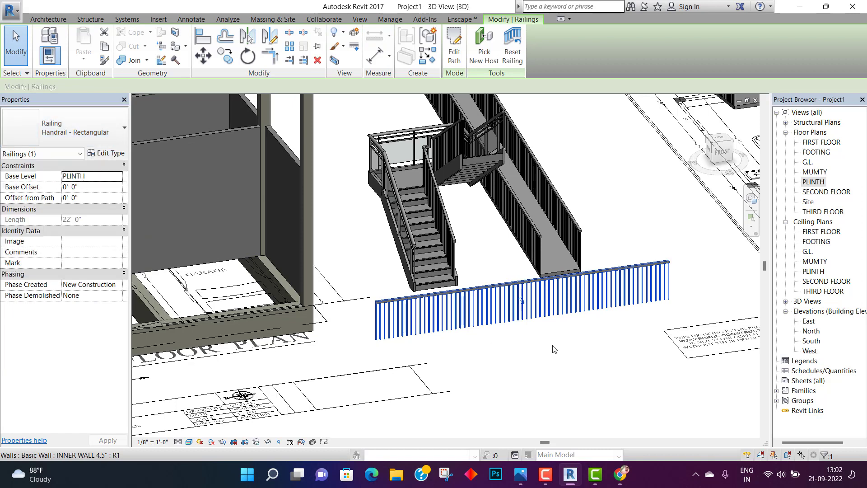
left_click(476, 347)
scroll(476, 347, "up", 4)
middle_click_drag(476, 347, 480, 355)
scroll(482, 345, "down", 2)
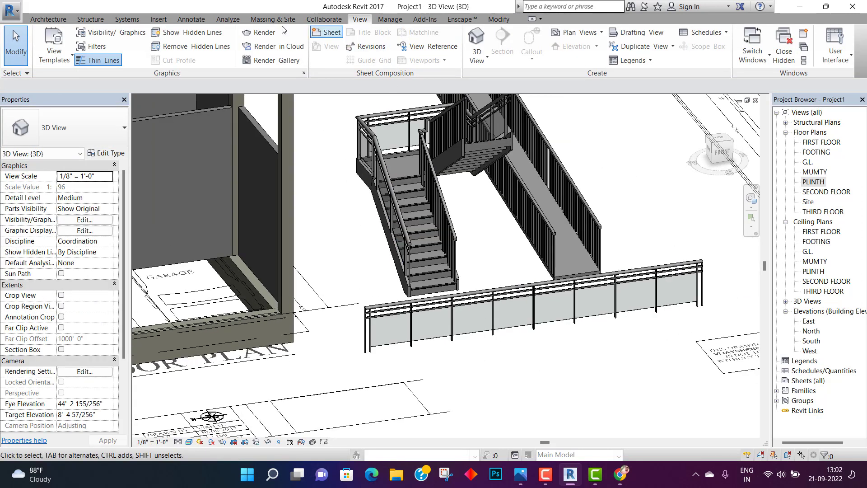
Delete the outer glass-panel railing from the stair
left_click(48, 19)
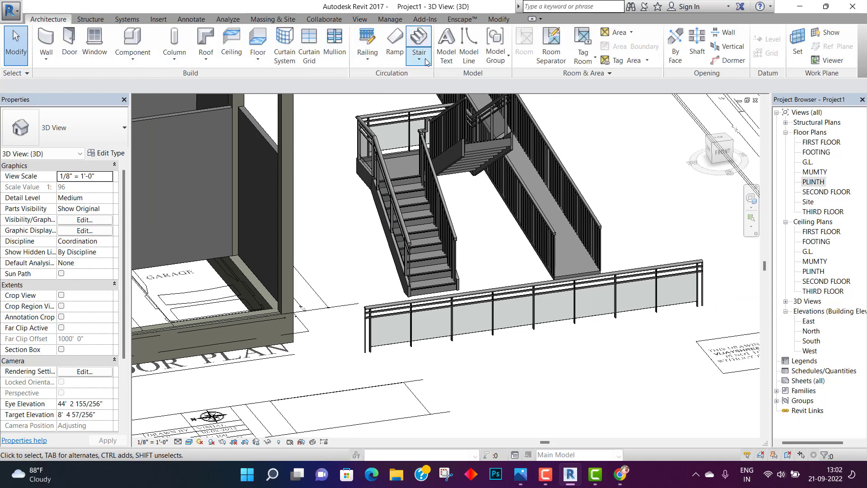
left_click(371, 63)
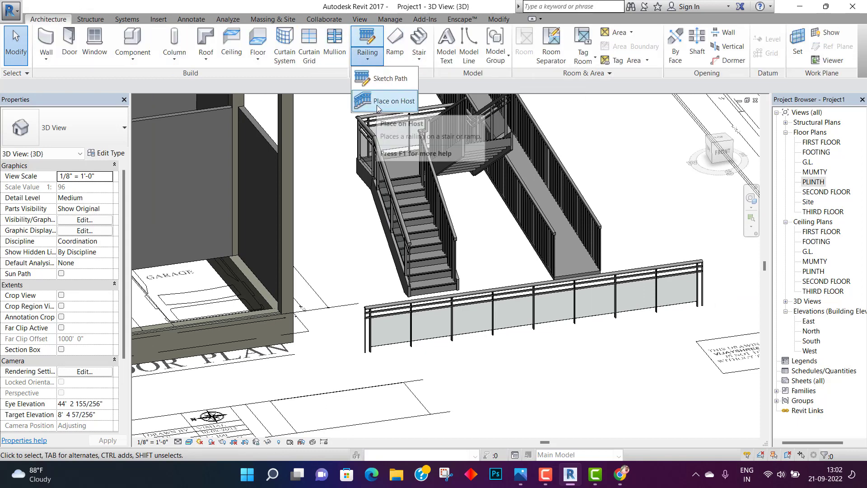
left_click(609, 417)
scroll(587, 261, "down", 2)
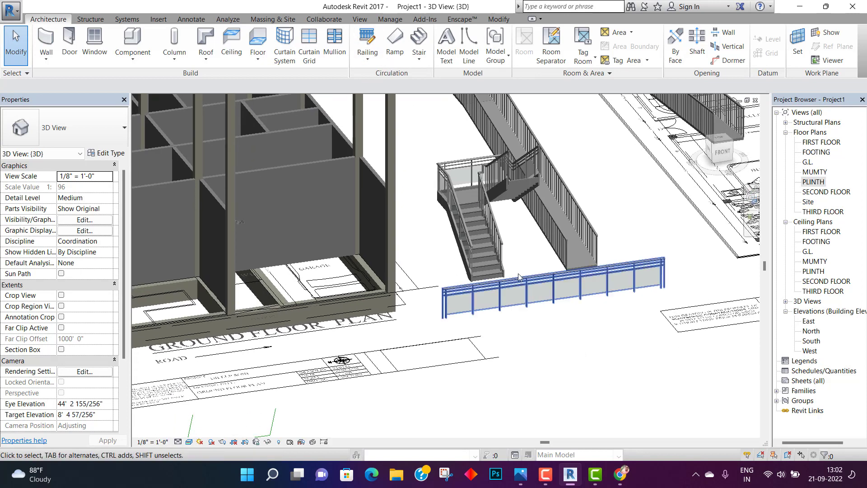
left_click(448, 185)
key("Escape")
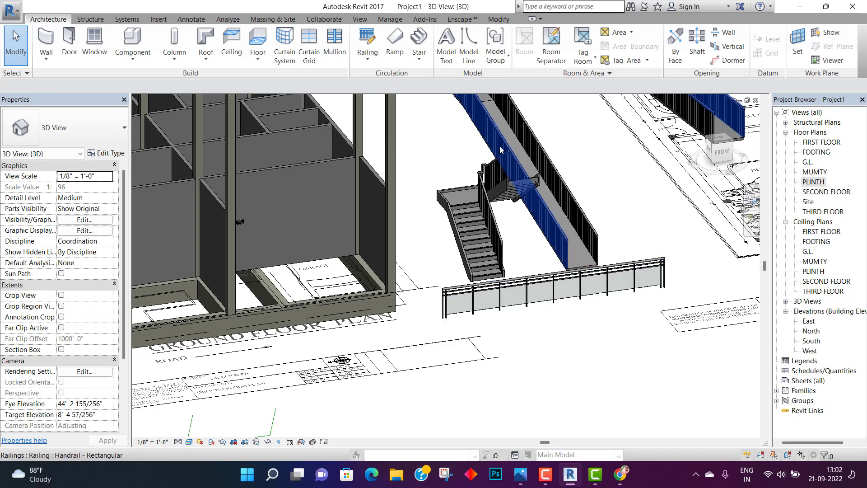
Delete the remaining inner Handrail - Rectangular railing from the stair
left_click(375, 59)
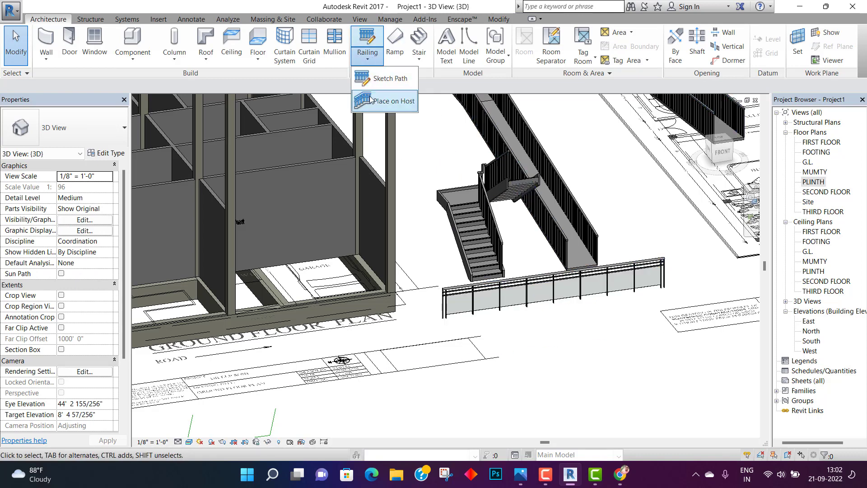
left_click(370, 102)
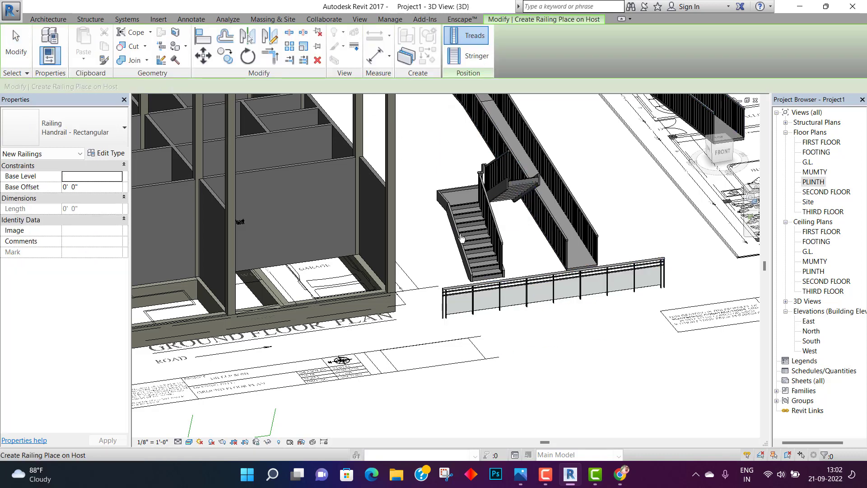
scroll(454, 248, "down", 1)
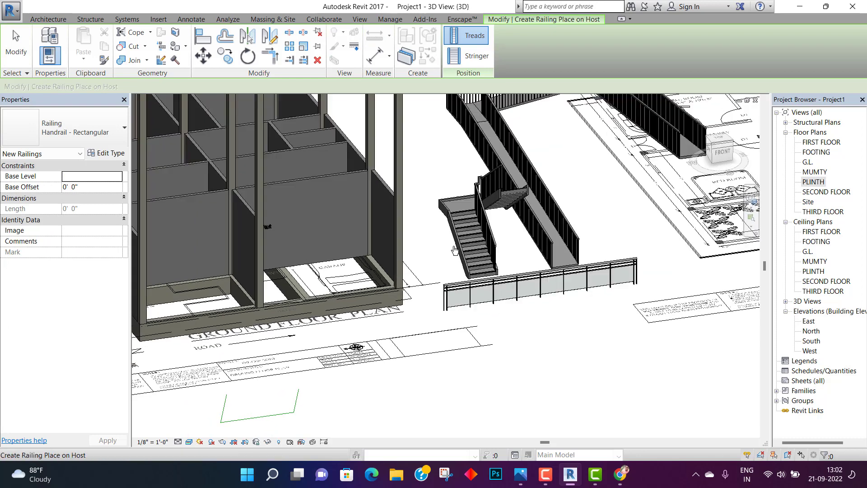
key("Escape")
scroll(482, 211, "up", 1)
left_click(479, 214)
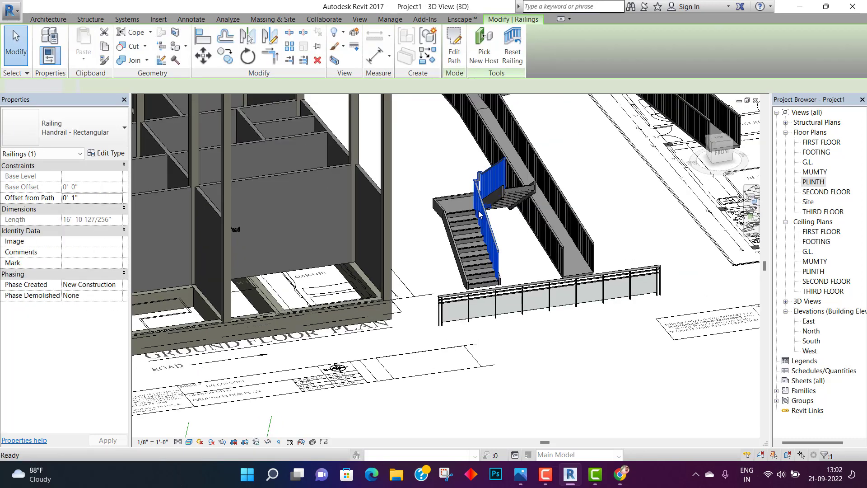
key("Escape")
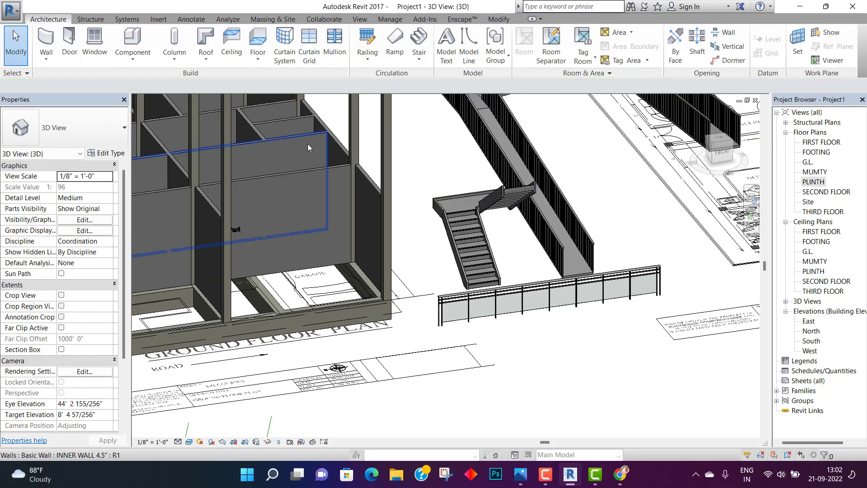
Place Handrail - Rectangular railings on the stair as host, and inspect them up close and from the front
left_click(369, 61)
left_click(387, 100)
left_click(429, 234)
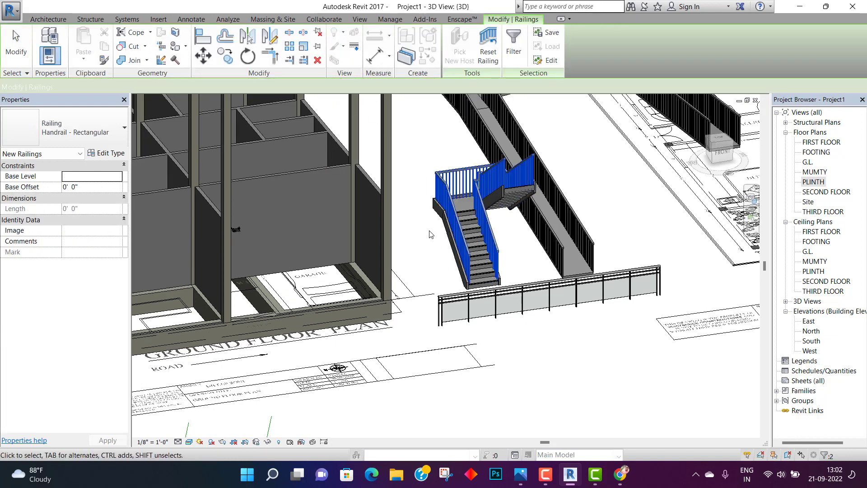
key("Escape")
key("Escape")
scroll(467, 240, "up", 5)
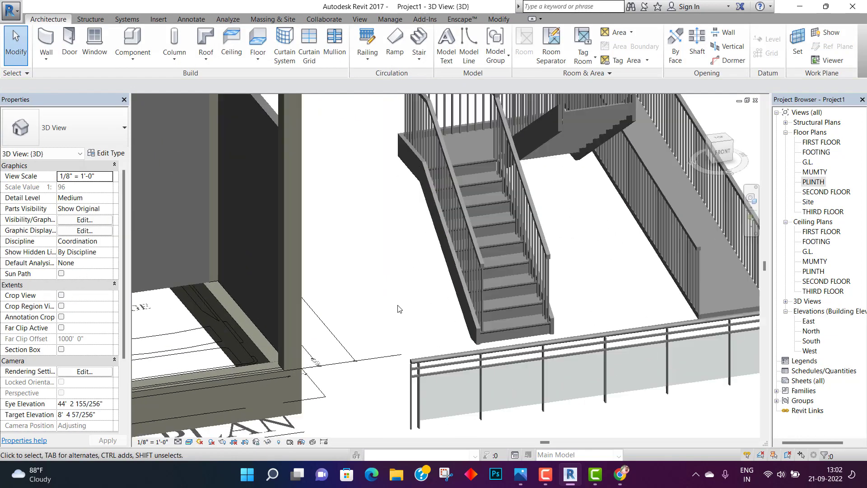
scroll(400, 308, "down", 4)
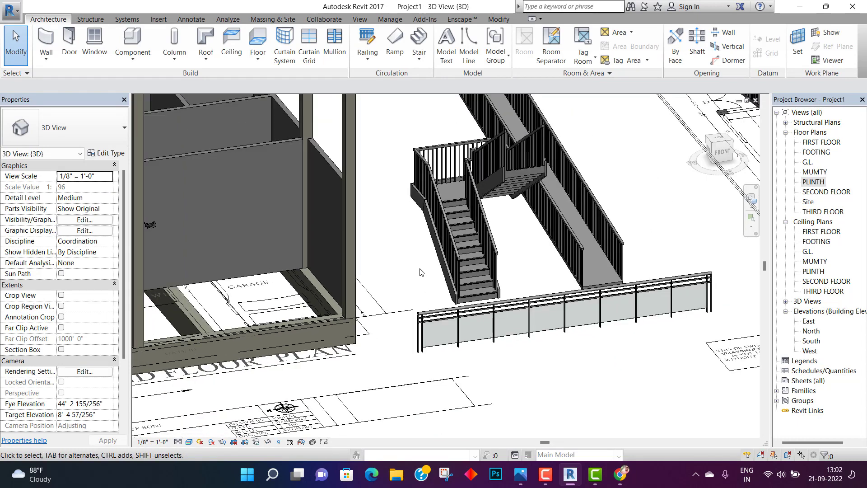
middle_click_drag(422, 273, 413, 297, "shift")
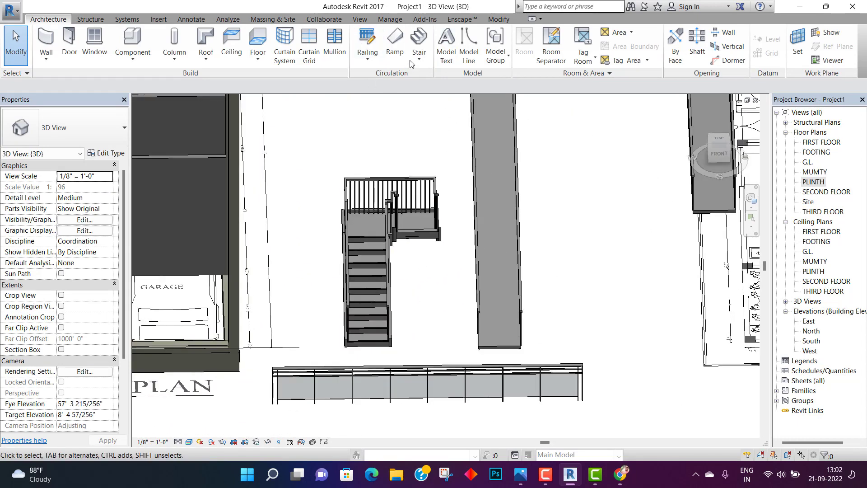